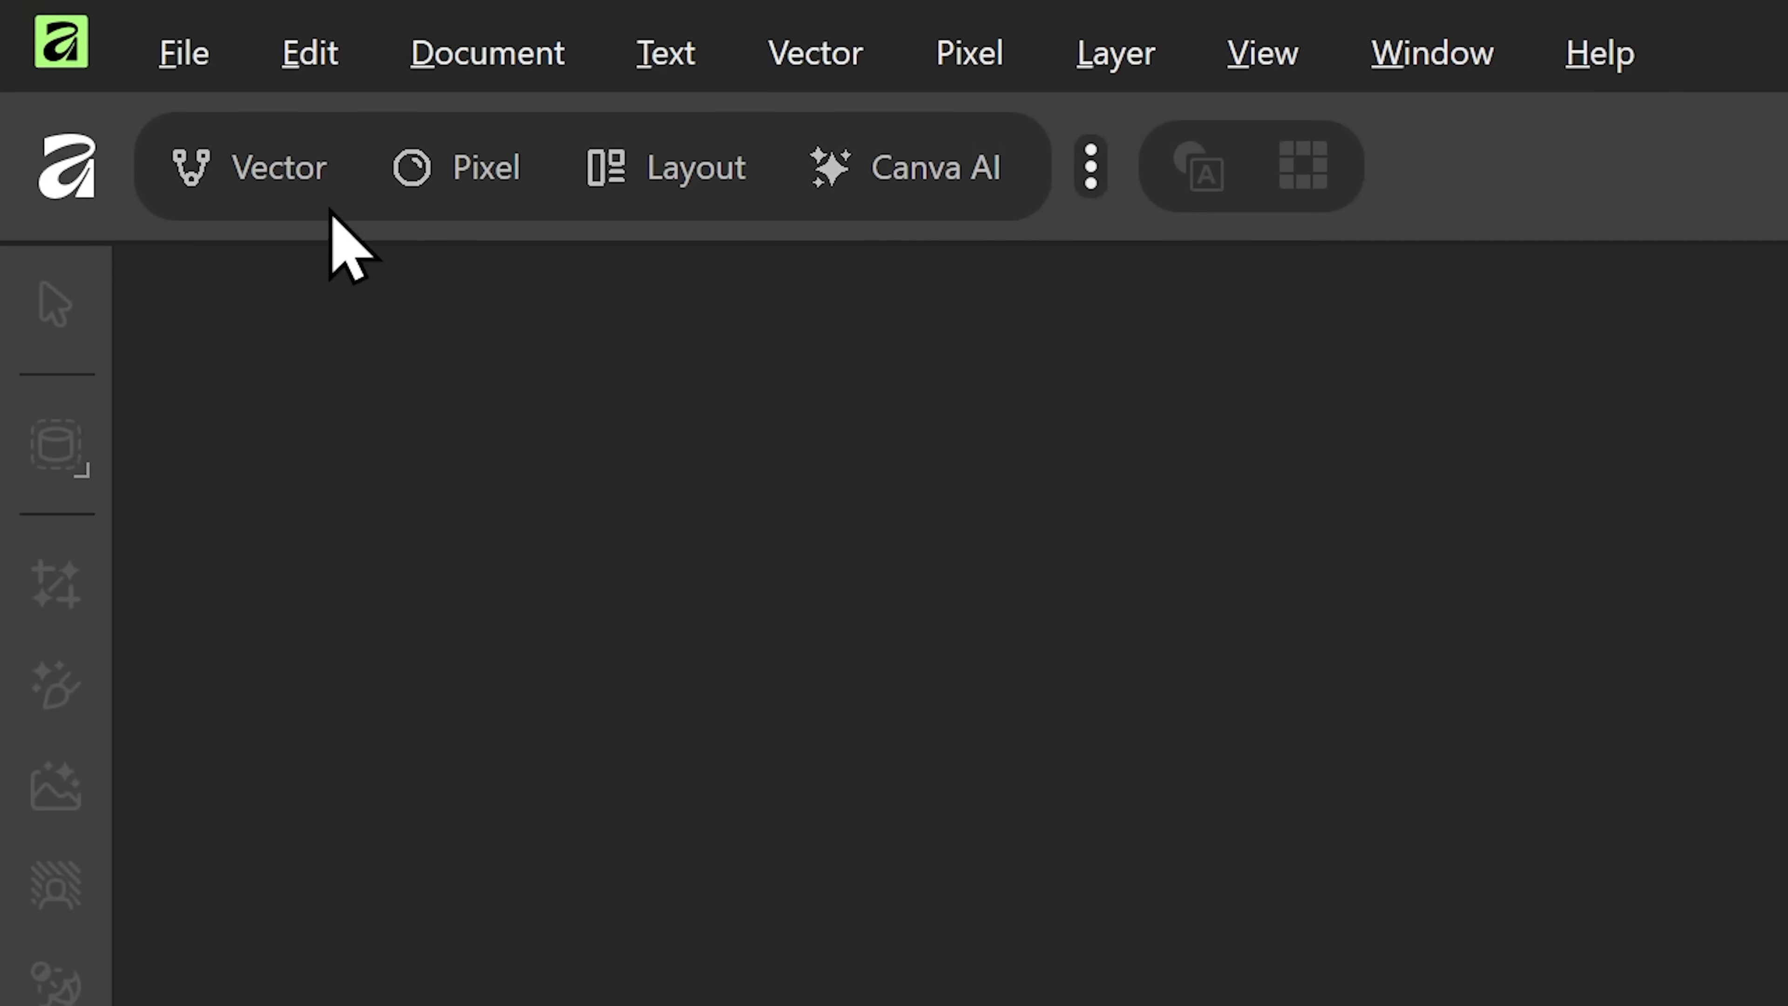
- Visit the Layout persona, then open the White Balance adjustment's settings in Scene 1A
{"action": "left_click", "coordinate": [633, 199]}
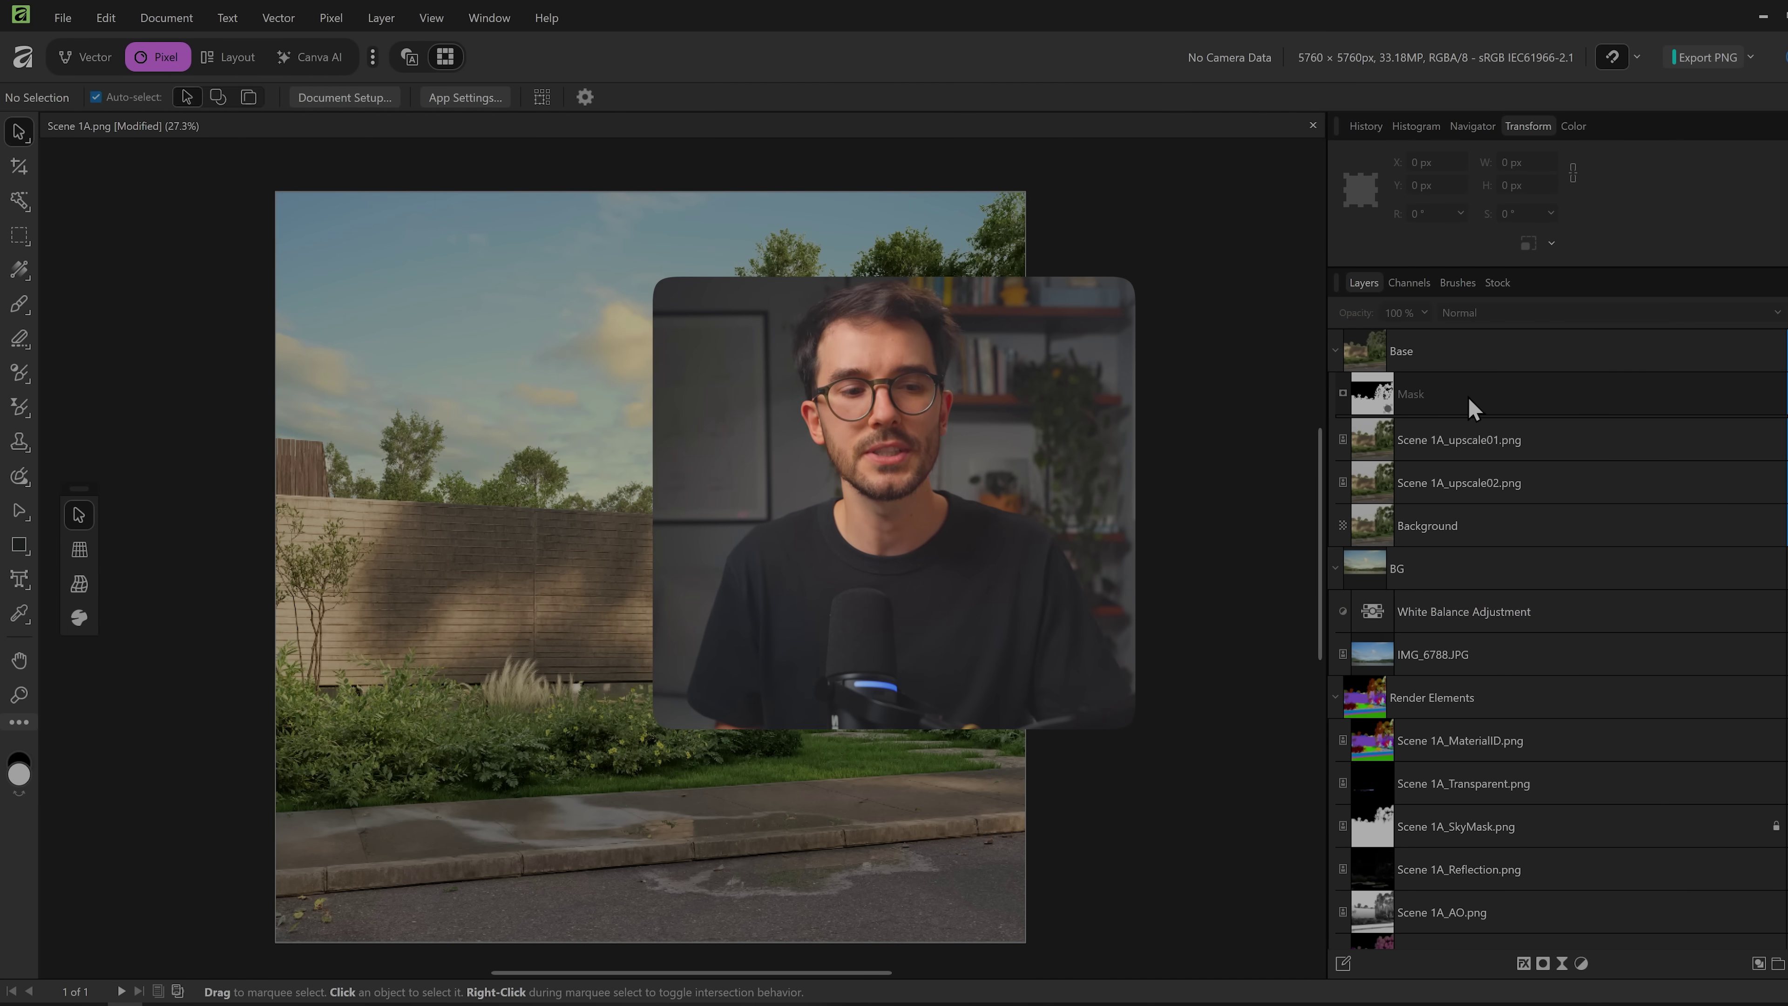
{"action": "double_click", "coordinate": [1371, 611]}
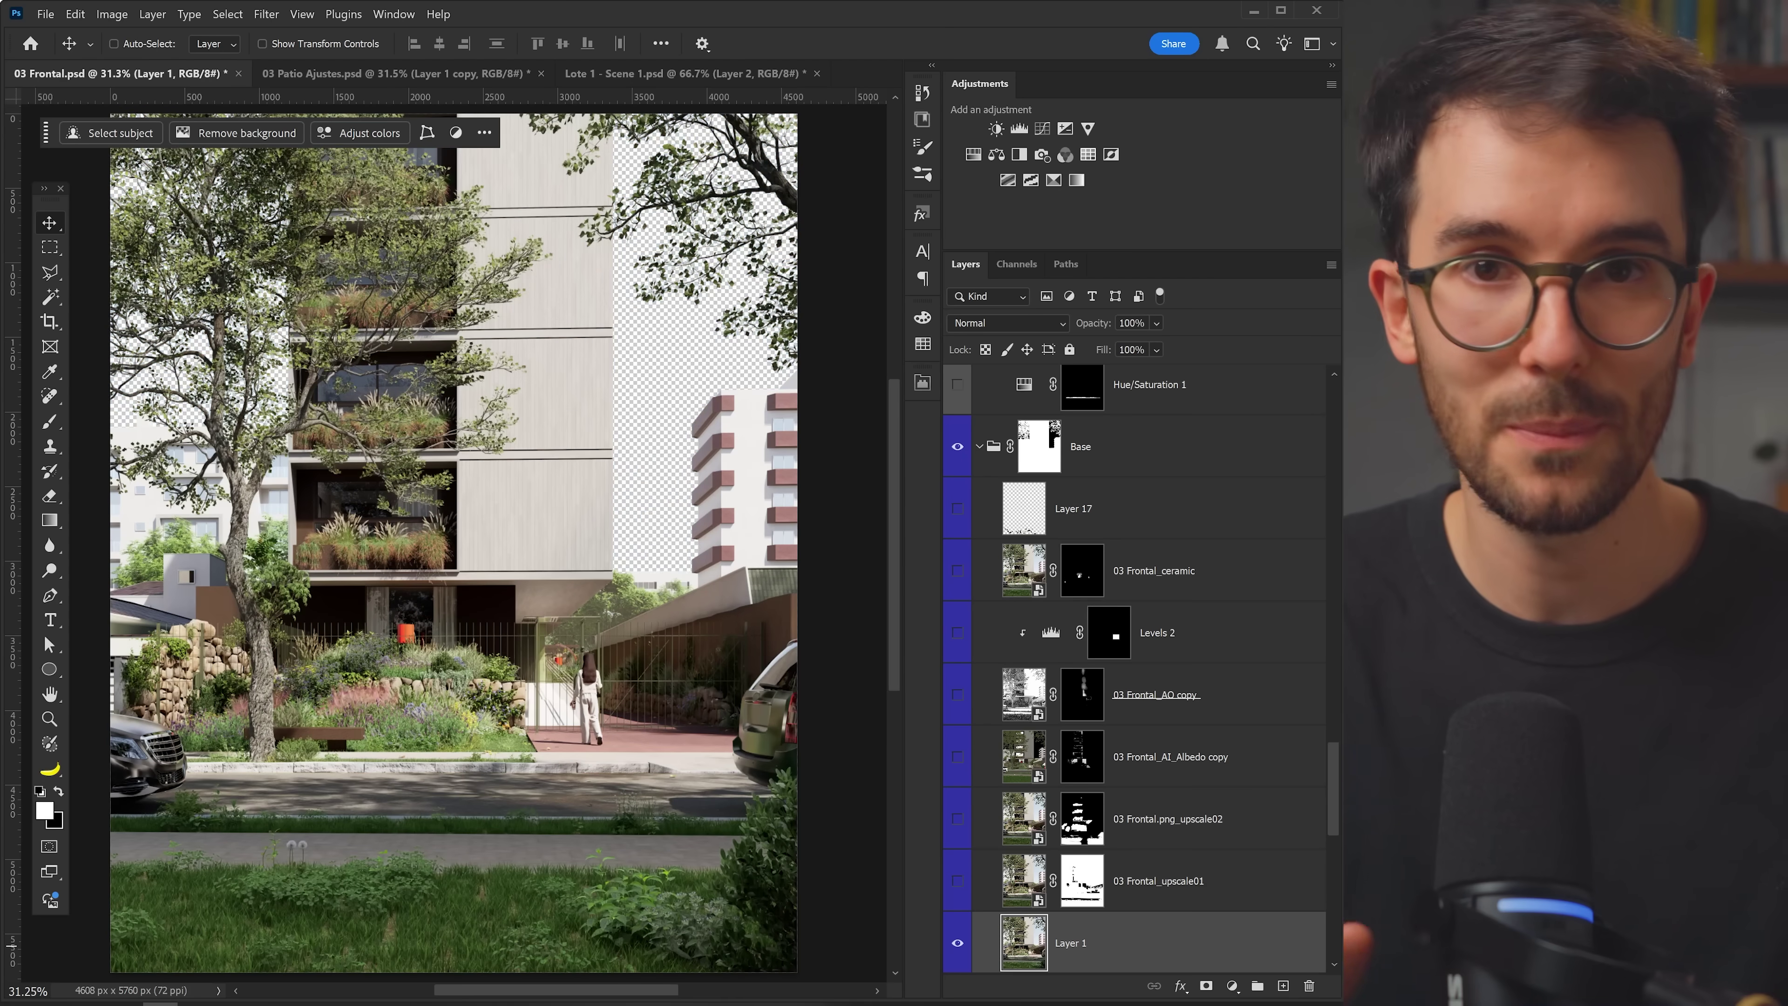
- Scroll the Layers panel and switch to the 03 Patio Ajustes document
{"action": "scroll", "coordinate": [1133, 669], "scroll_direction": "down", "scroll_amount": 3}
{"action": "scroll", "coordinate": [1134, 669], "scroll_direction": "up", "scroll_amount": 10}
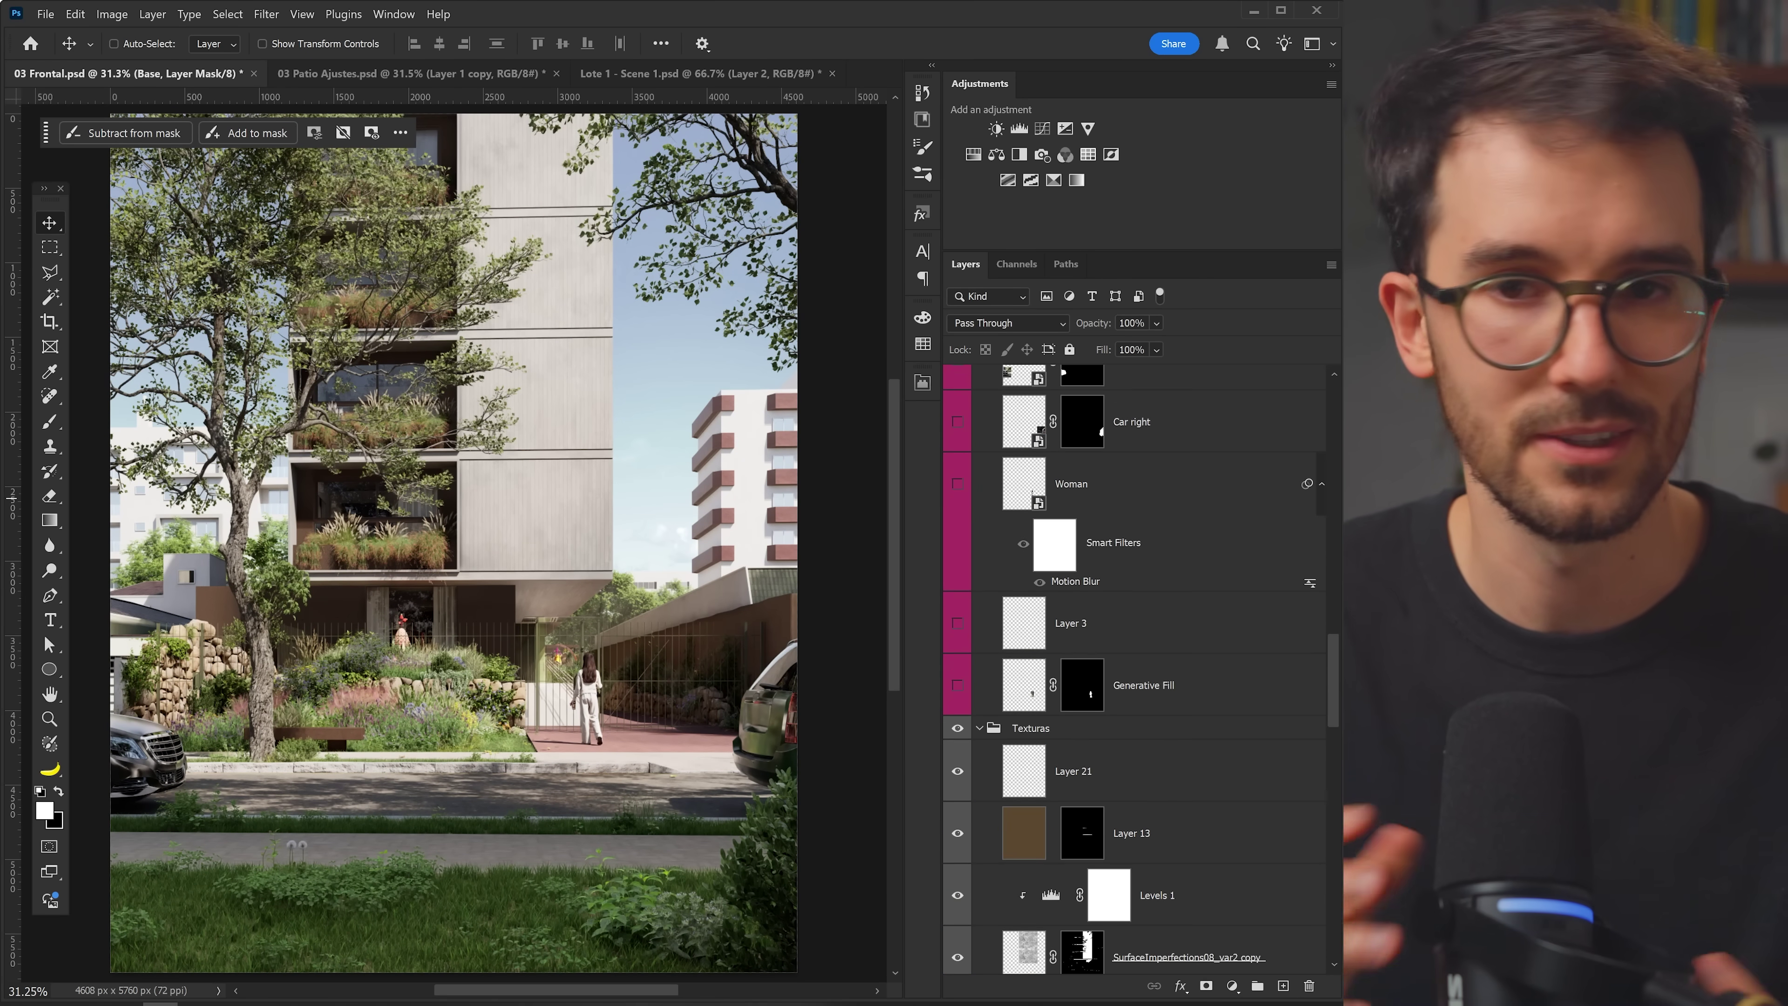
{"action": "scroll", "coordinate": [1133, 669], "scroll_direction": "down", "scroll_amount": 5}
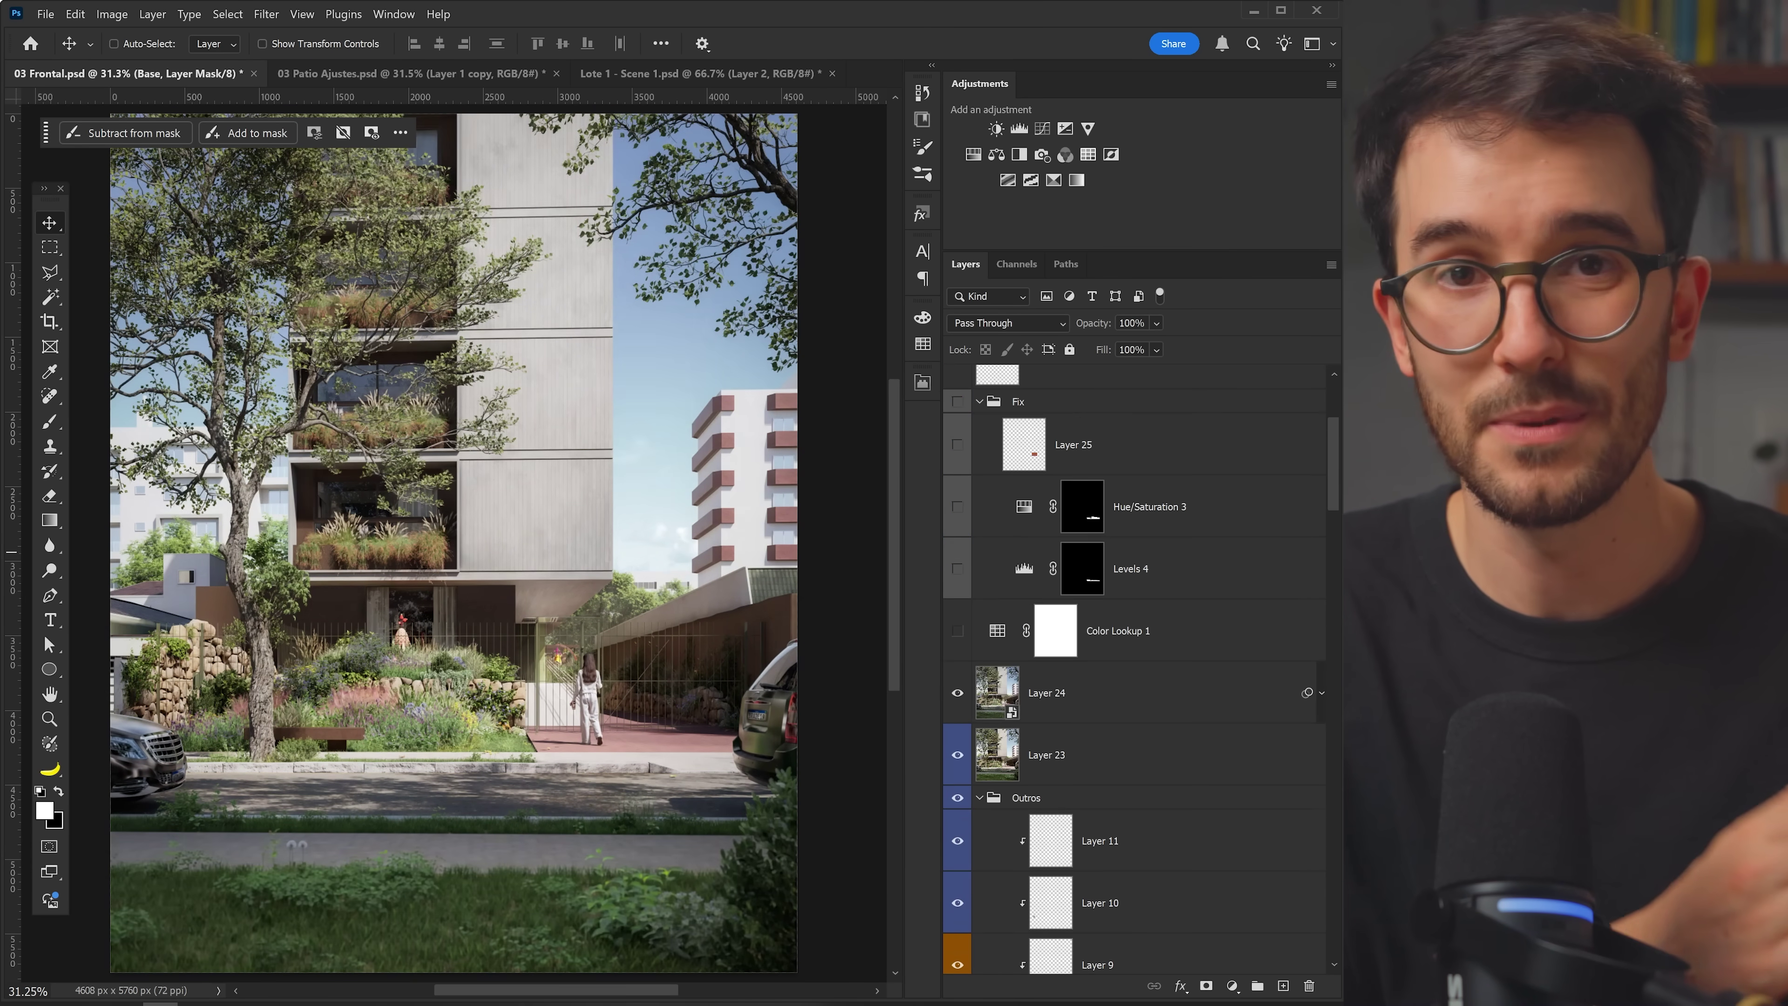
{"action": "key", "text": "ctrl+Tab"}
- Continue on to the Lote 1 - Scene 1 document
{"action": "scroll", "coordinate": [1133, 669], "scroll_direction": "up", "scroll_amount": 6}
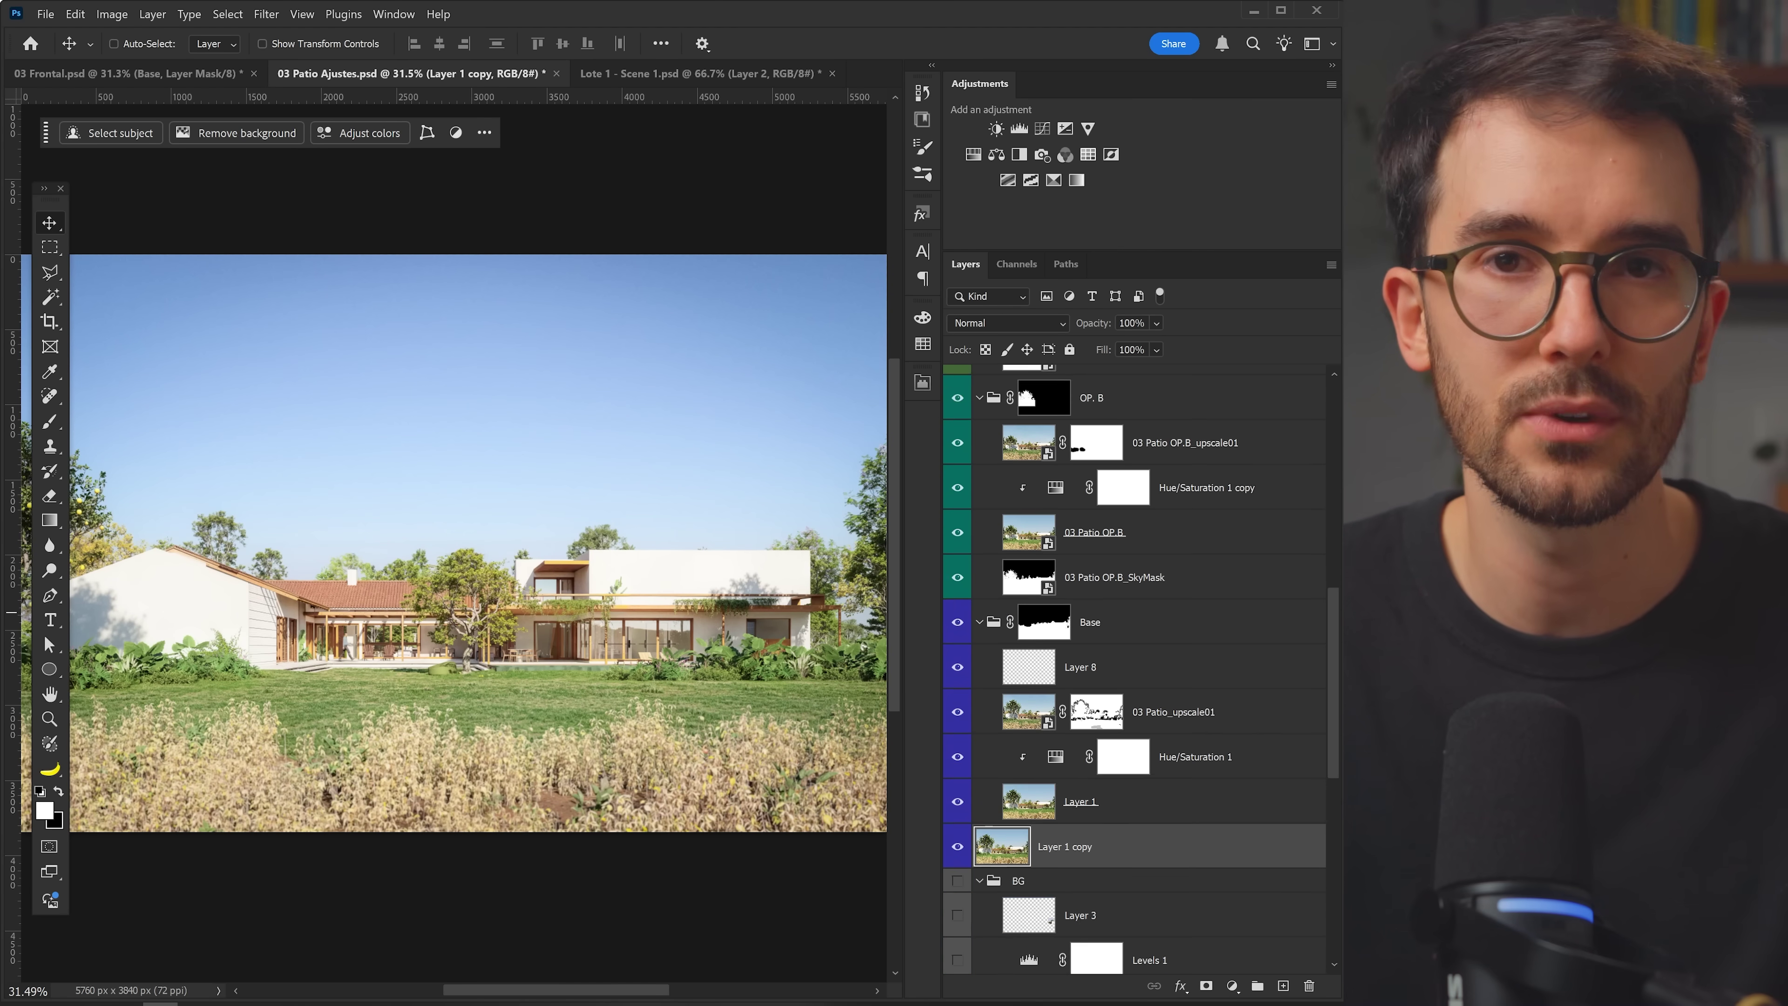
{"action": "scroll", "coordinate": [1133, 669], "scroll_direction": "up", "scroll_amount": 3}
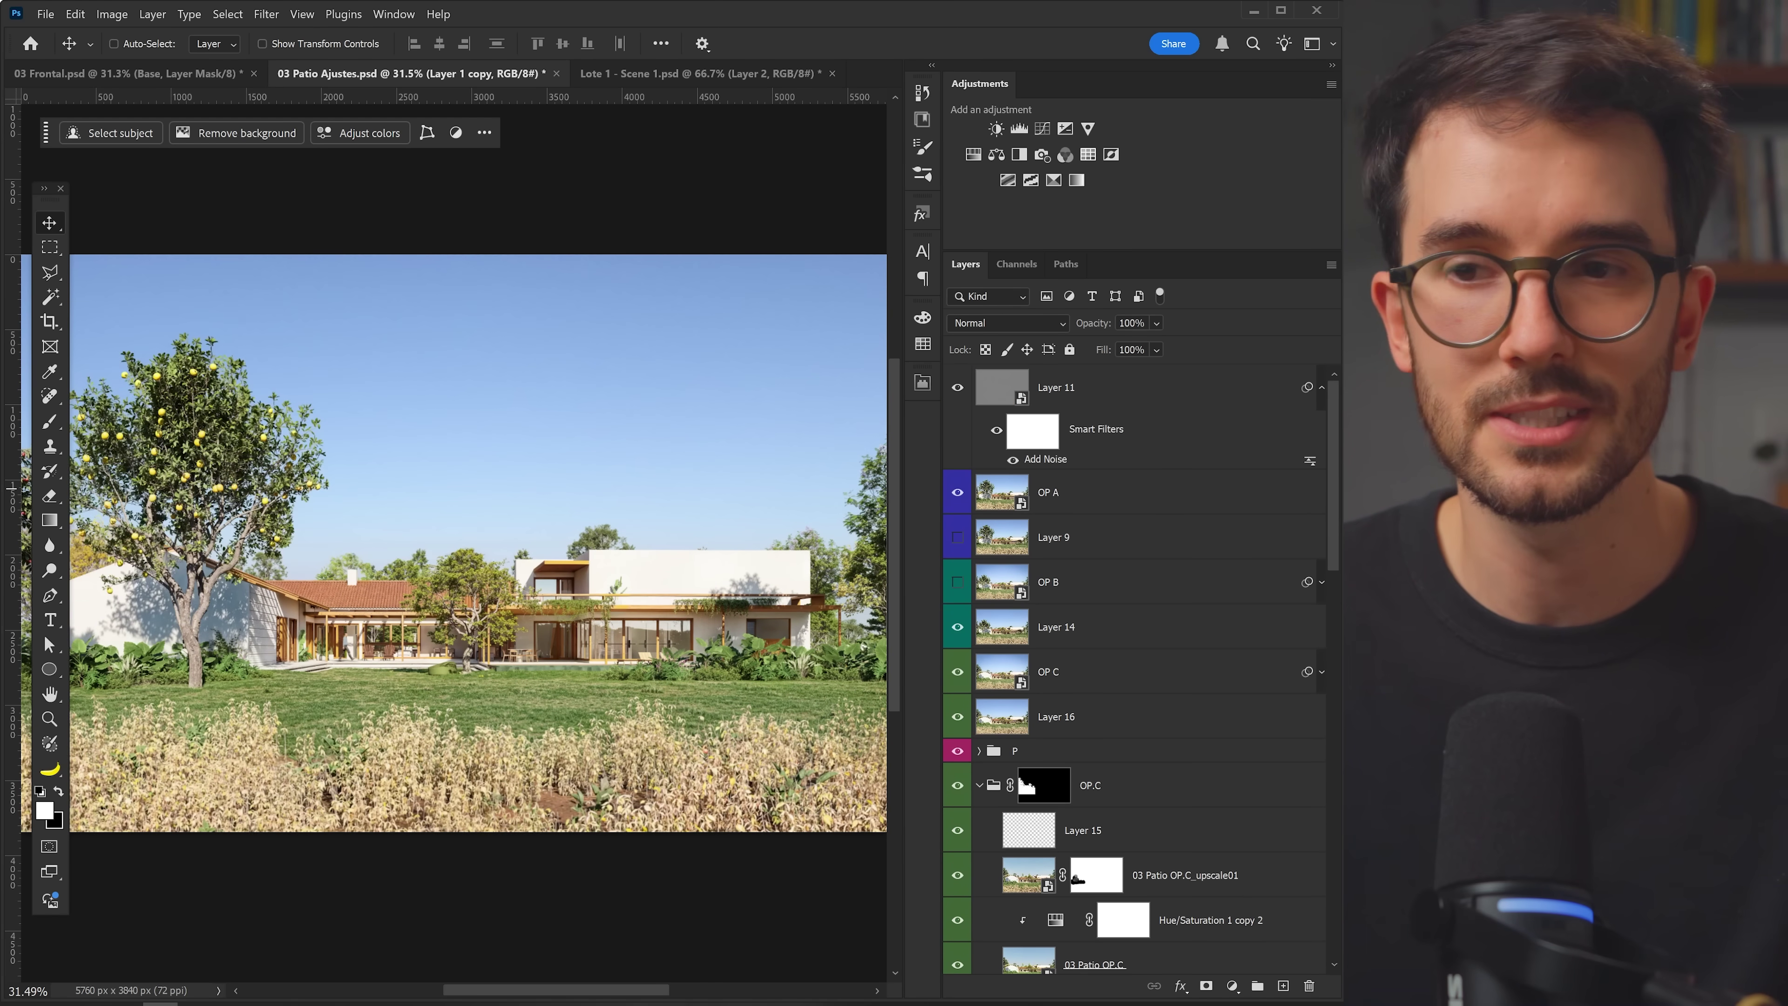
{"action": "key", "text": "ctrl+Tab"}
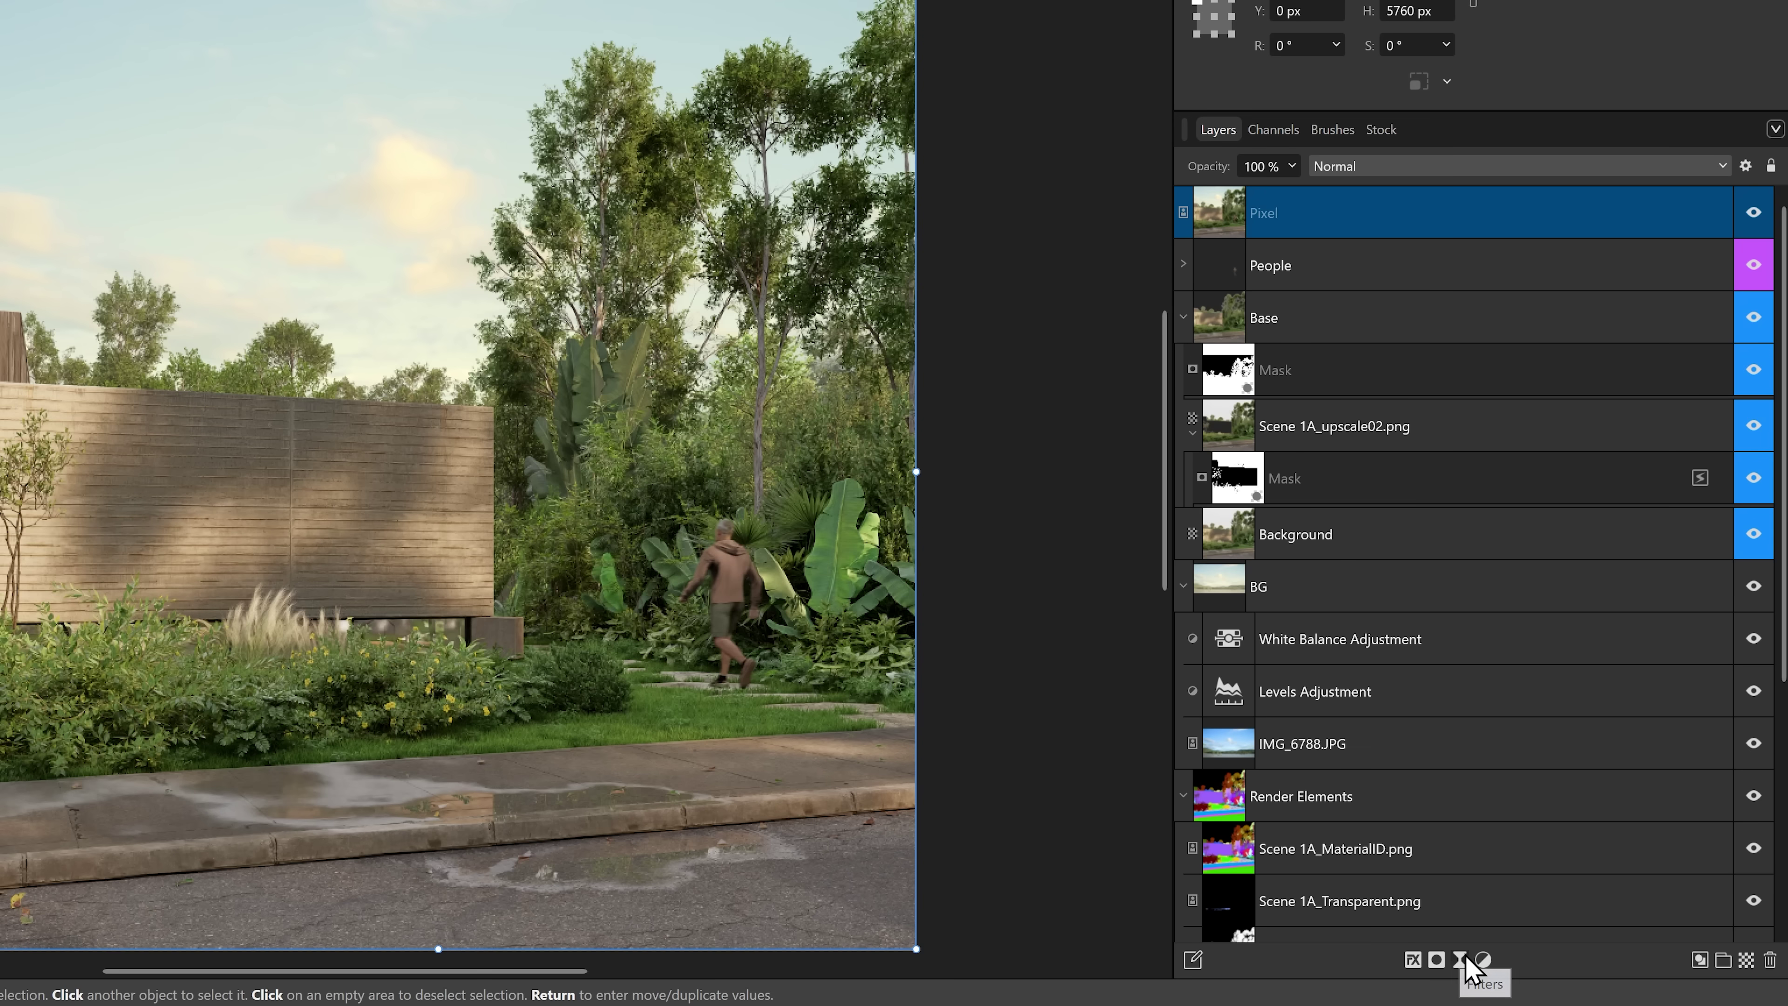
- Check the live filters list and the Scene 2 upscale layer's mask, then unhide the Pixel layer
{"action": "left_click", "coordinate": [1461, 959]}
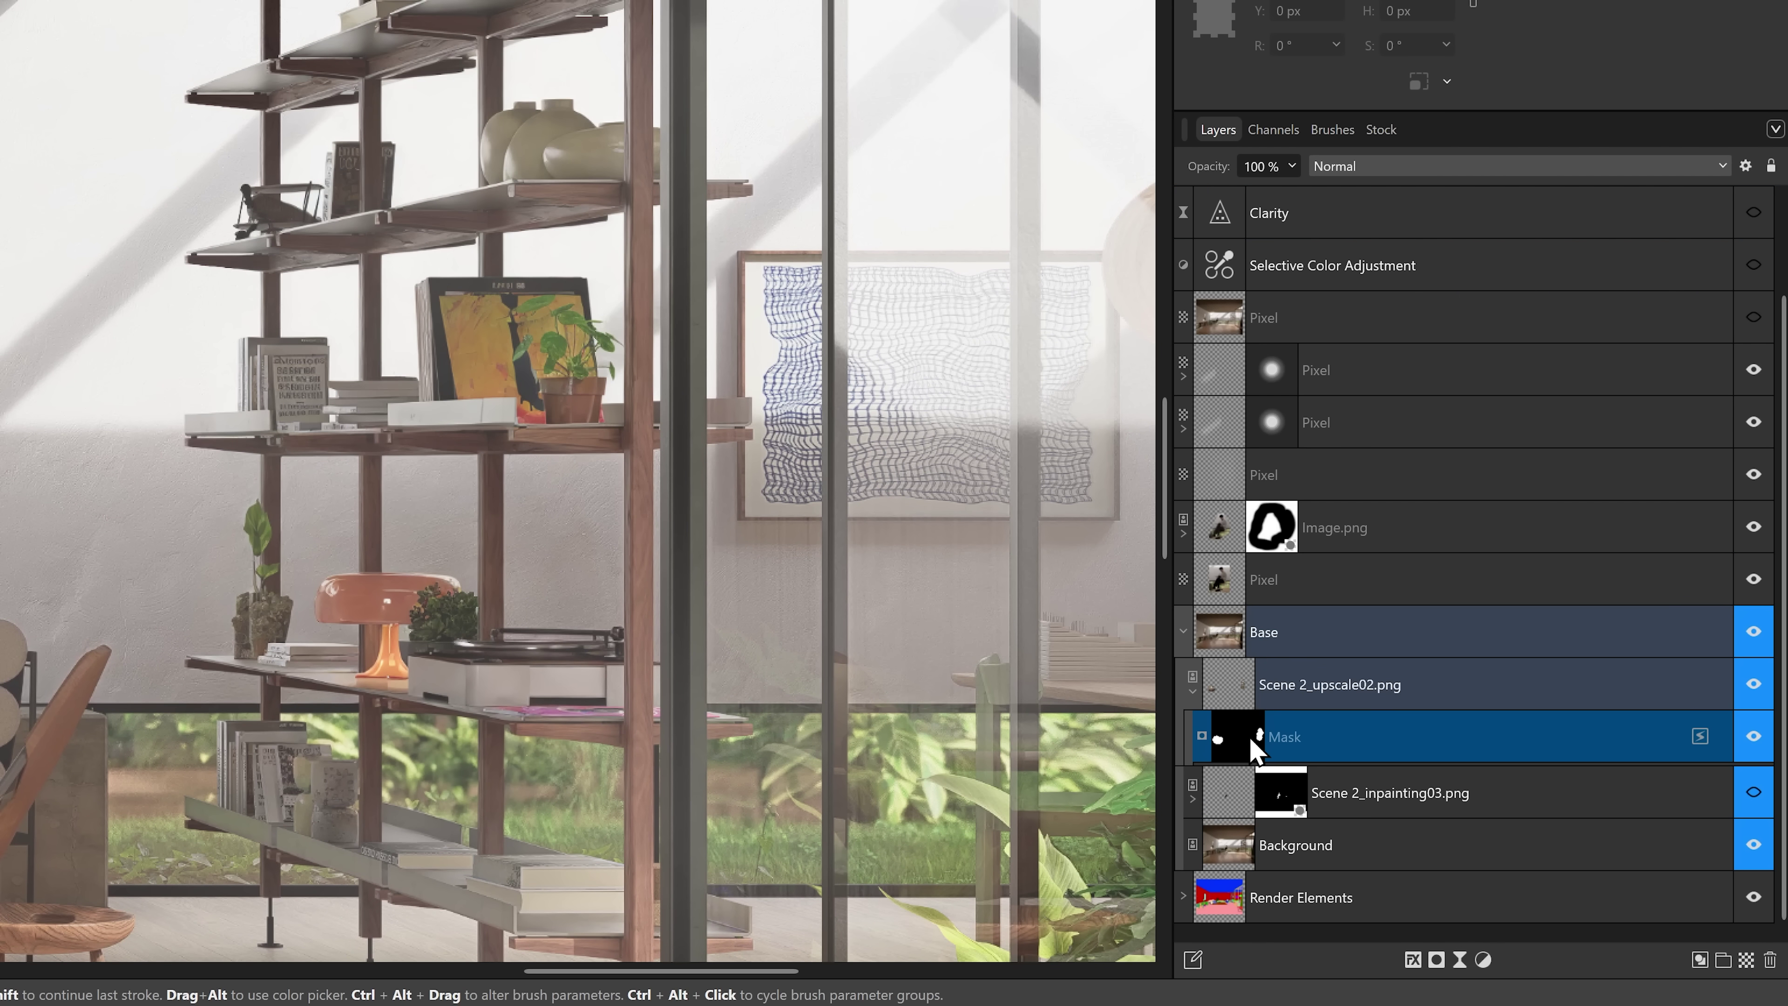
{"action": "left_click", "coordinate": [1236, 734], "text": "alt"}
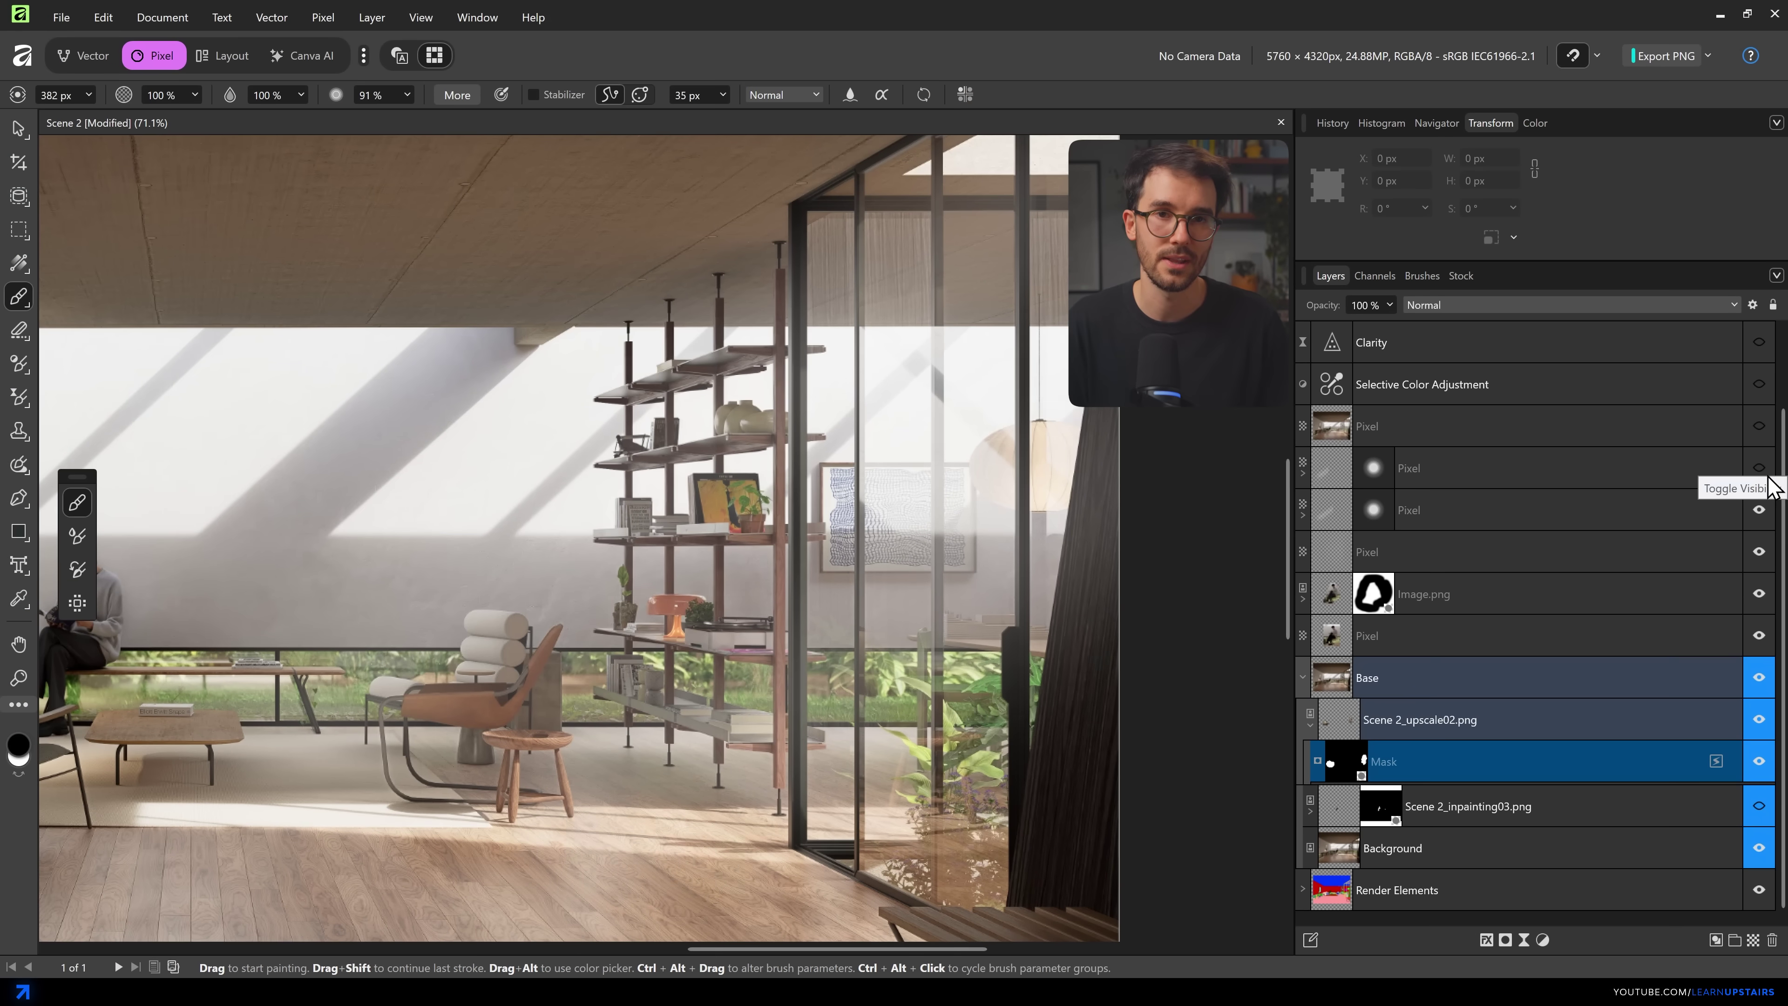
{"action": "left_click", "coordinate": [1759, 509]}
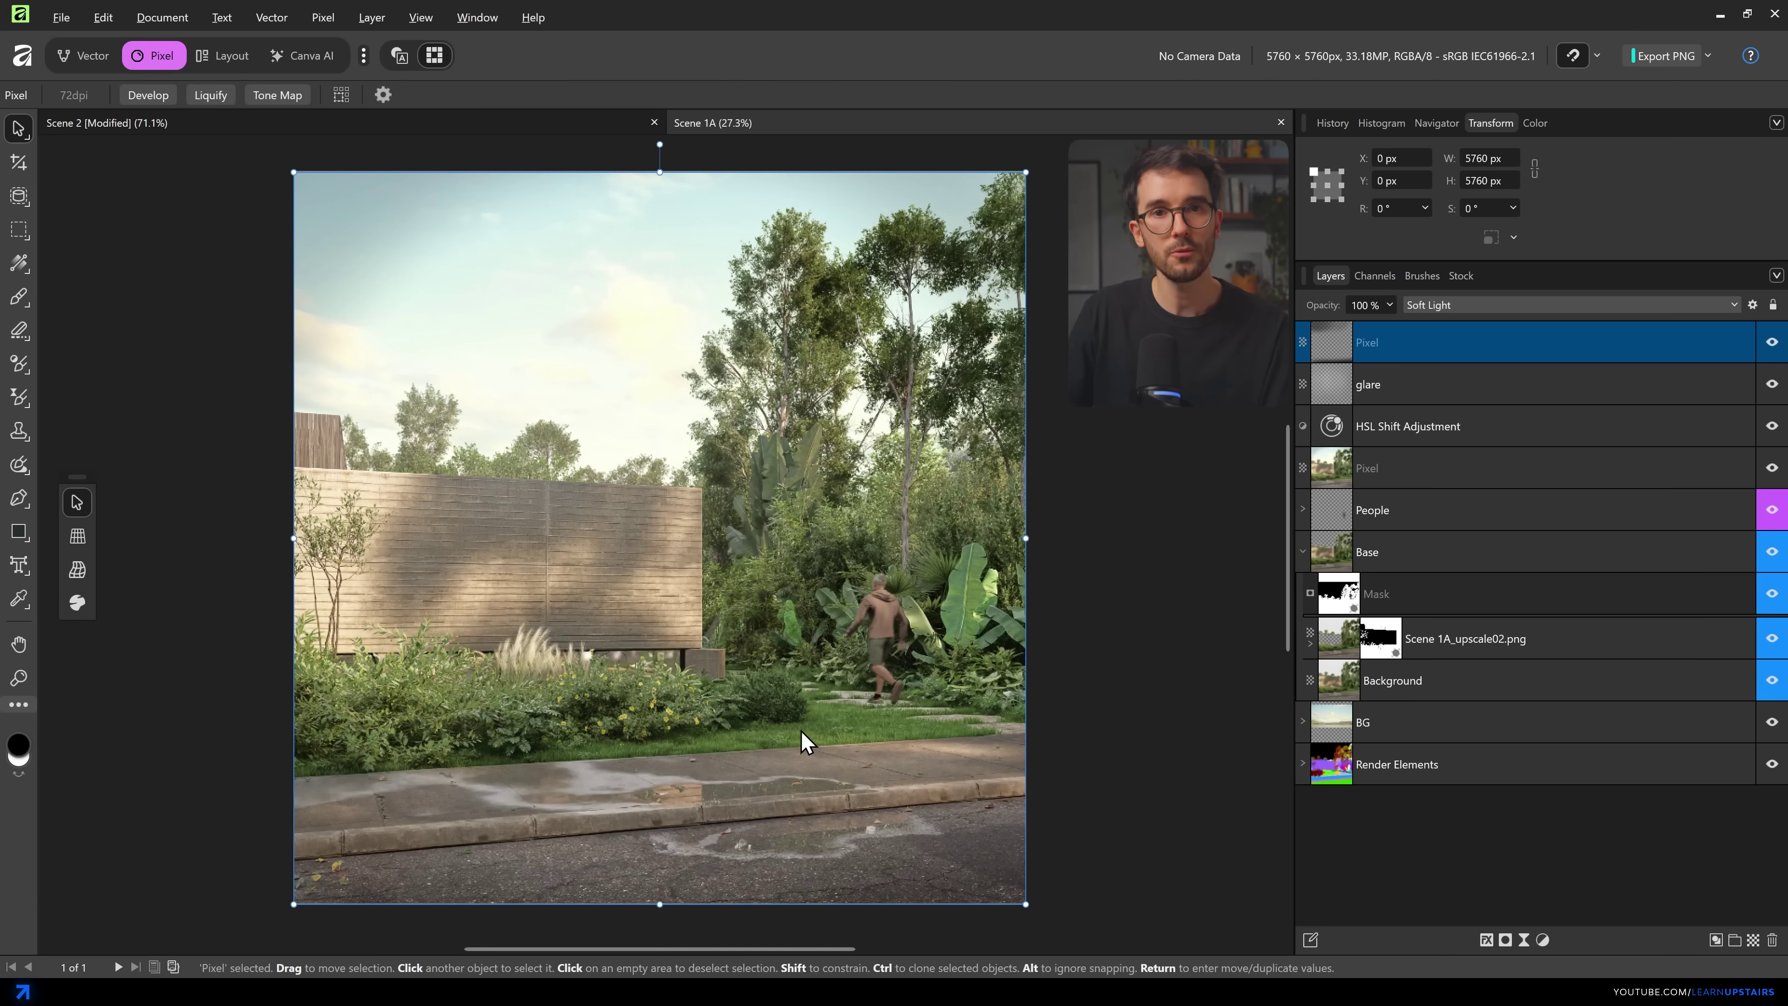
- Zoom in and drag the Scene 1B.png walking figure further left along the path
{"action": "scroll", "coordinate": [546, 673], "scroll_direction": "up", "scroll_amount": 3}
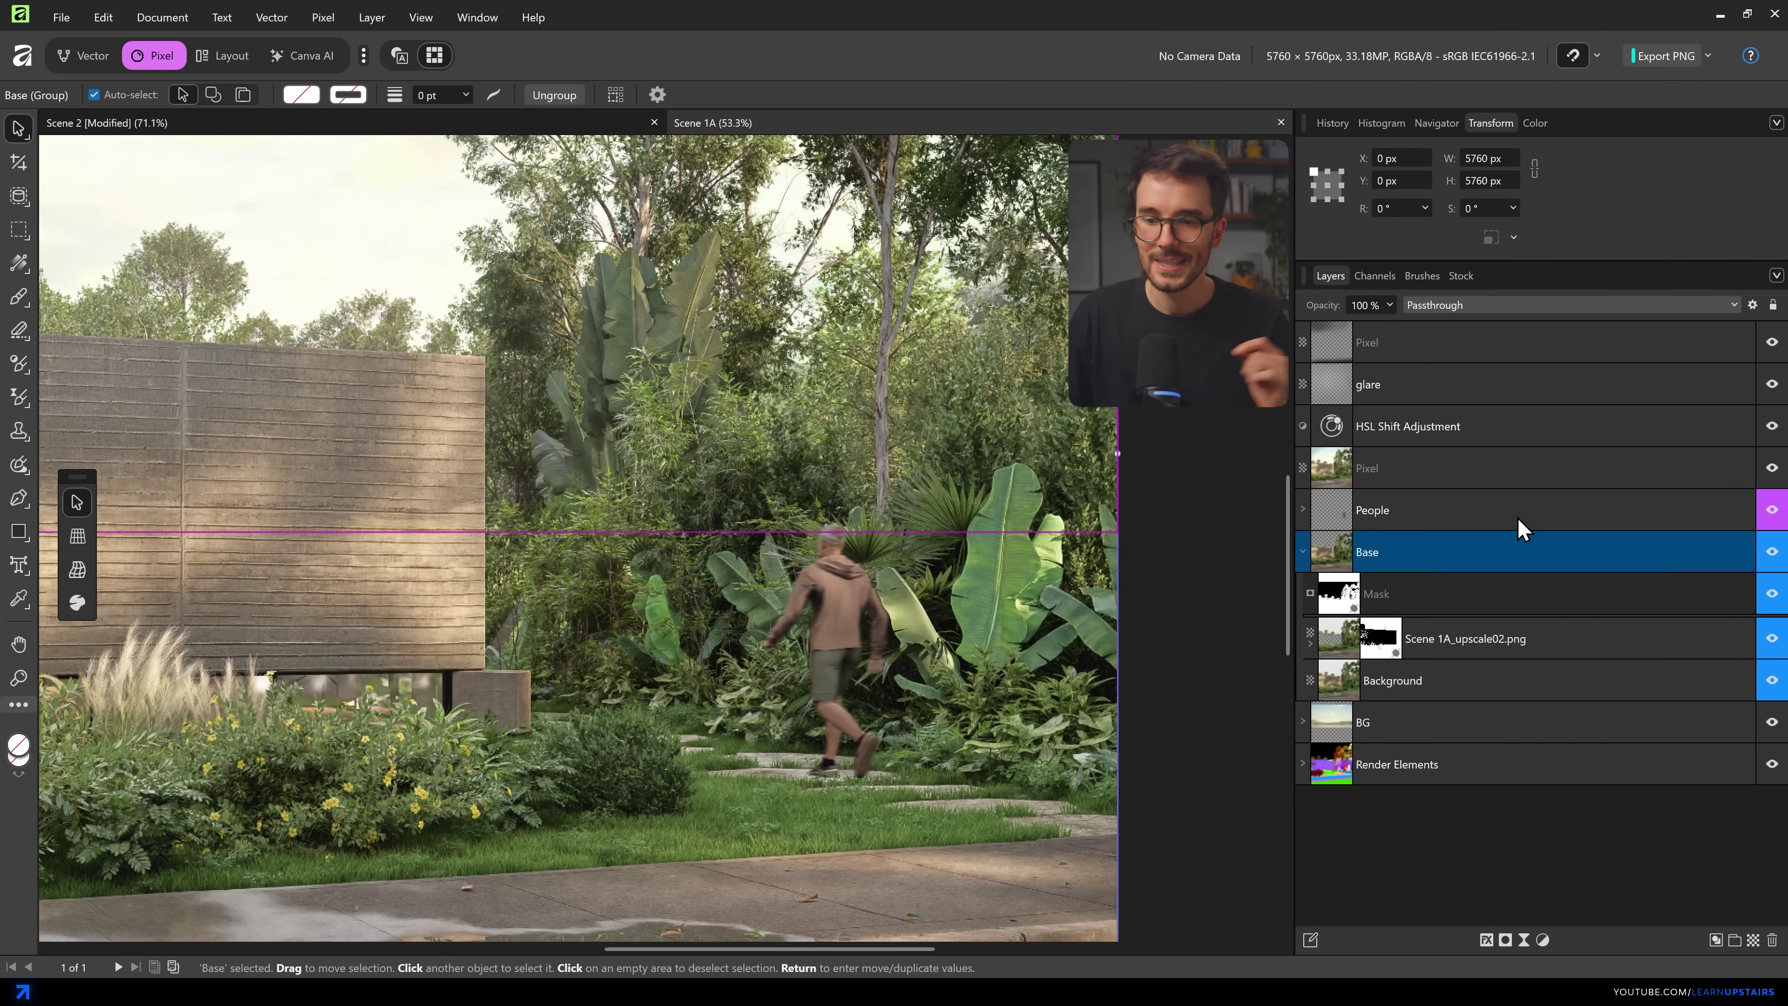
{"action": "left_click_drag", "start_coordinate": [838, 620], "coordinate": [686, 641]}
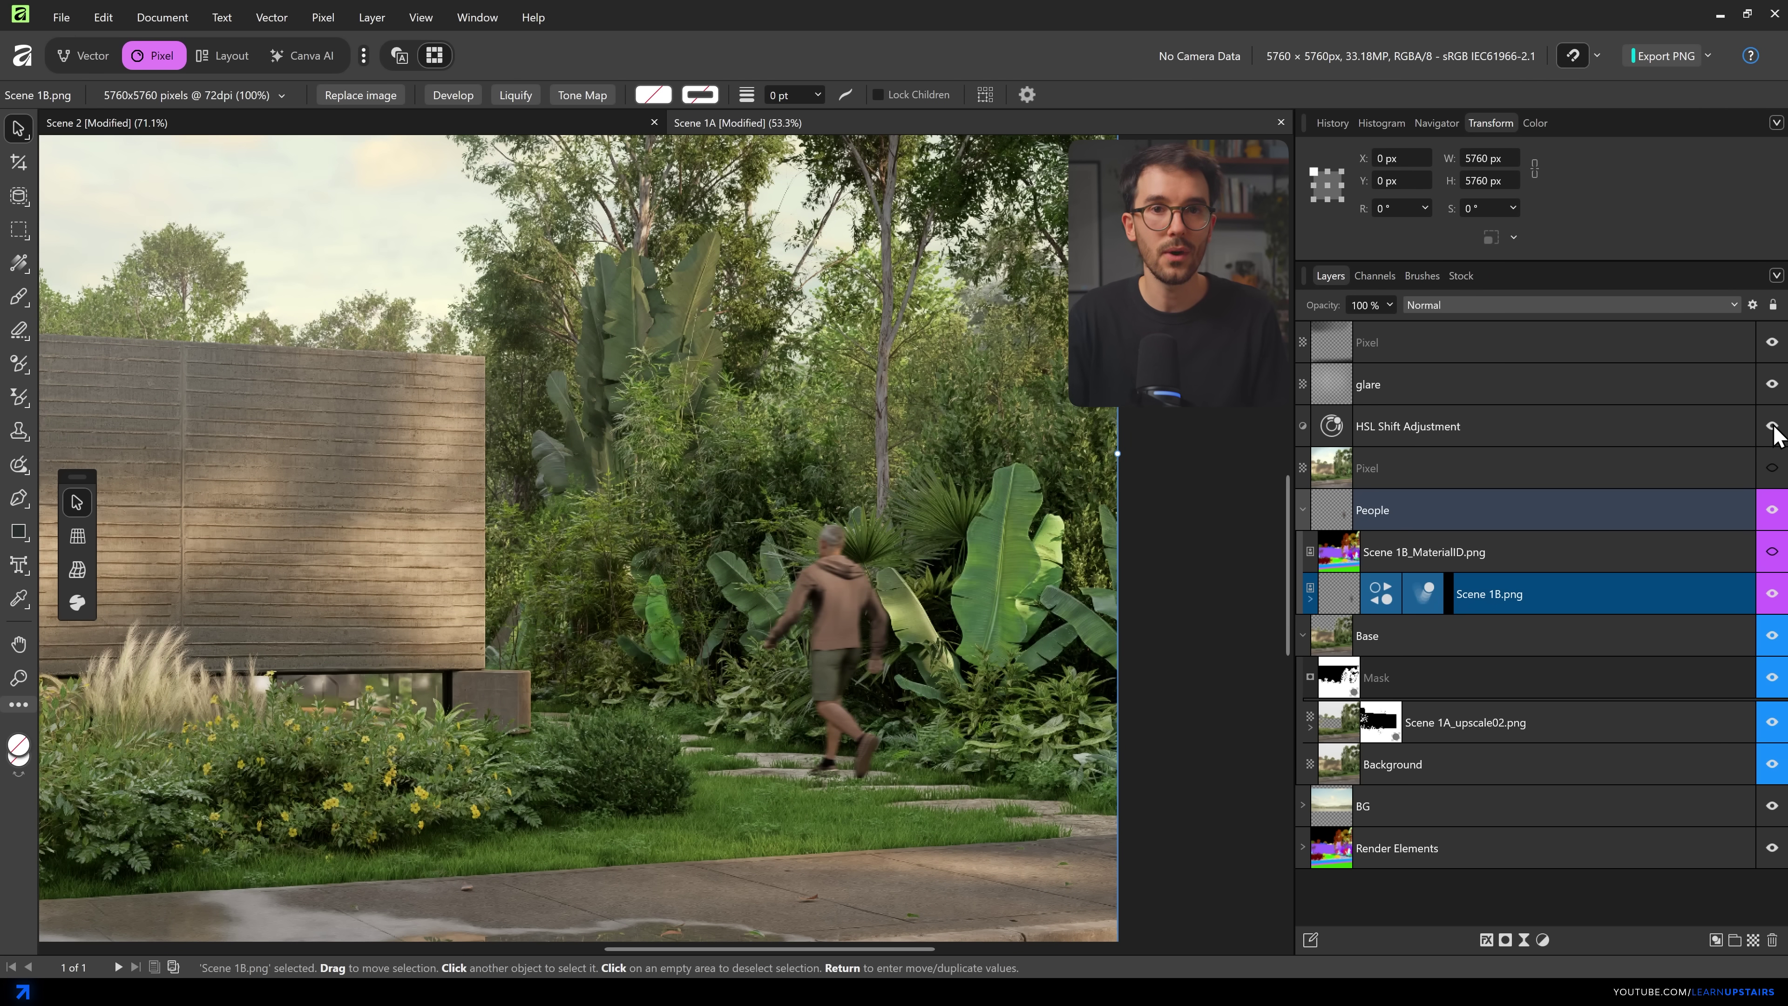
{"action": "scroll", "coordinate": [825, 639], "scroll_direction": "up", "scroll_amount": 1}
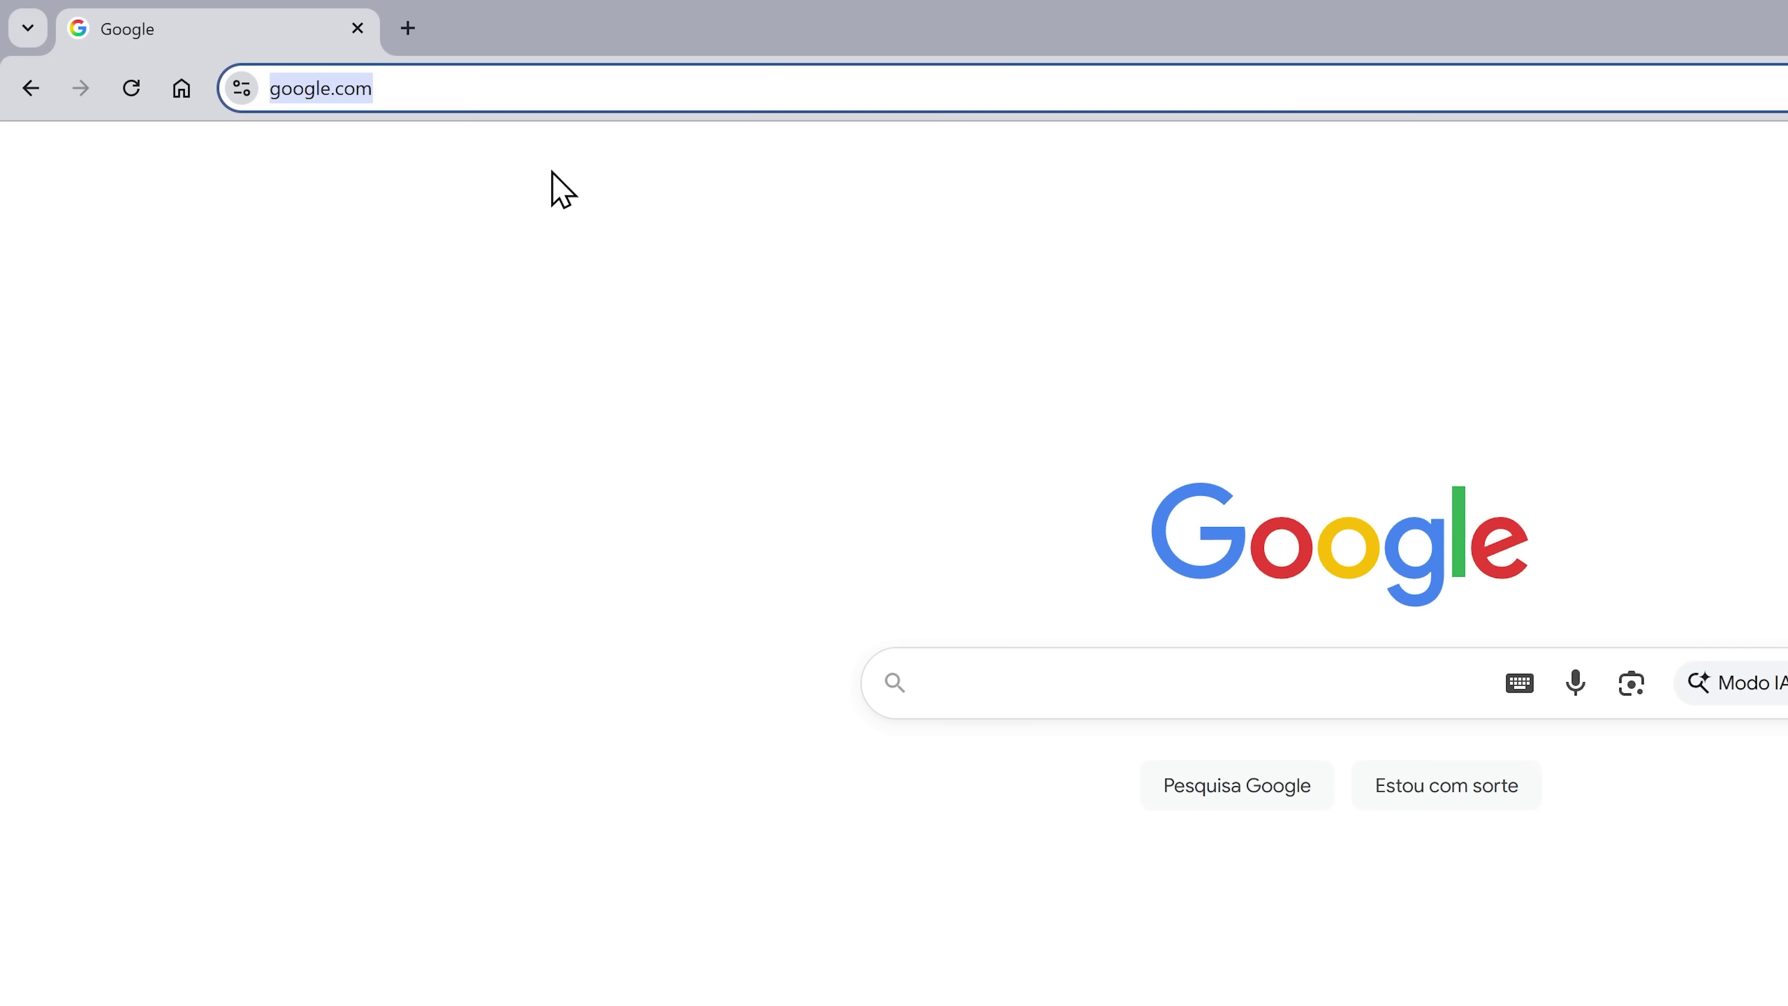
- Search 'increase brush size in affinity', open the embedded-documents help page via Reddit, and nudge the leak texture
{"action": "type", "text": "increase brush size"}
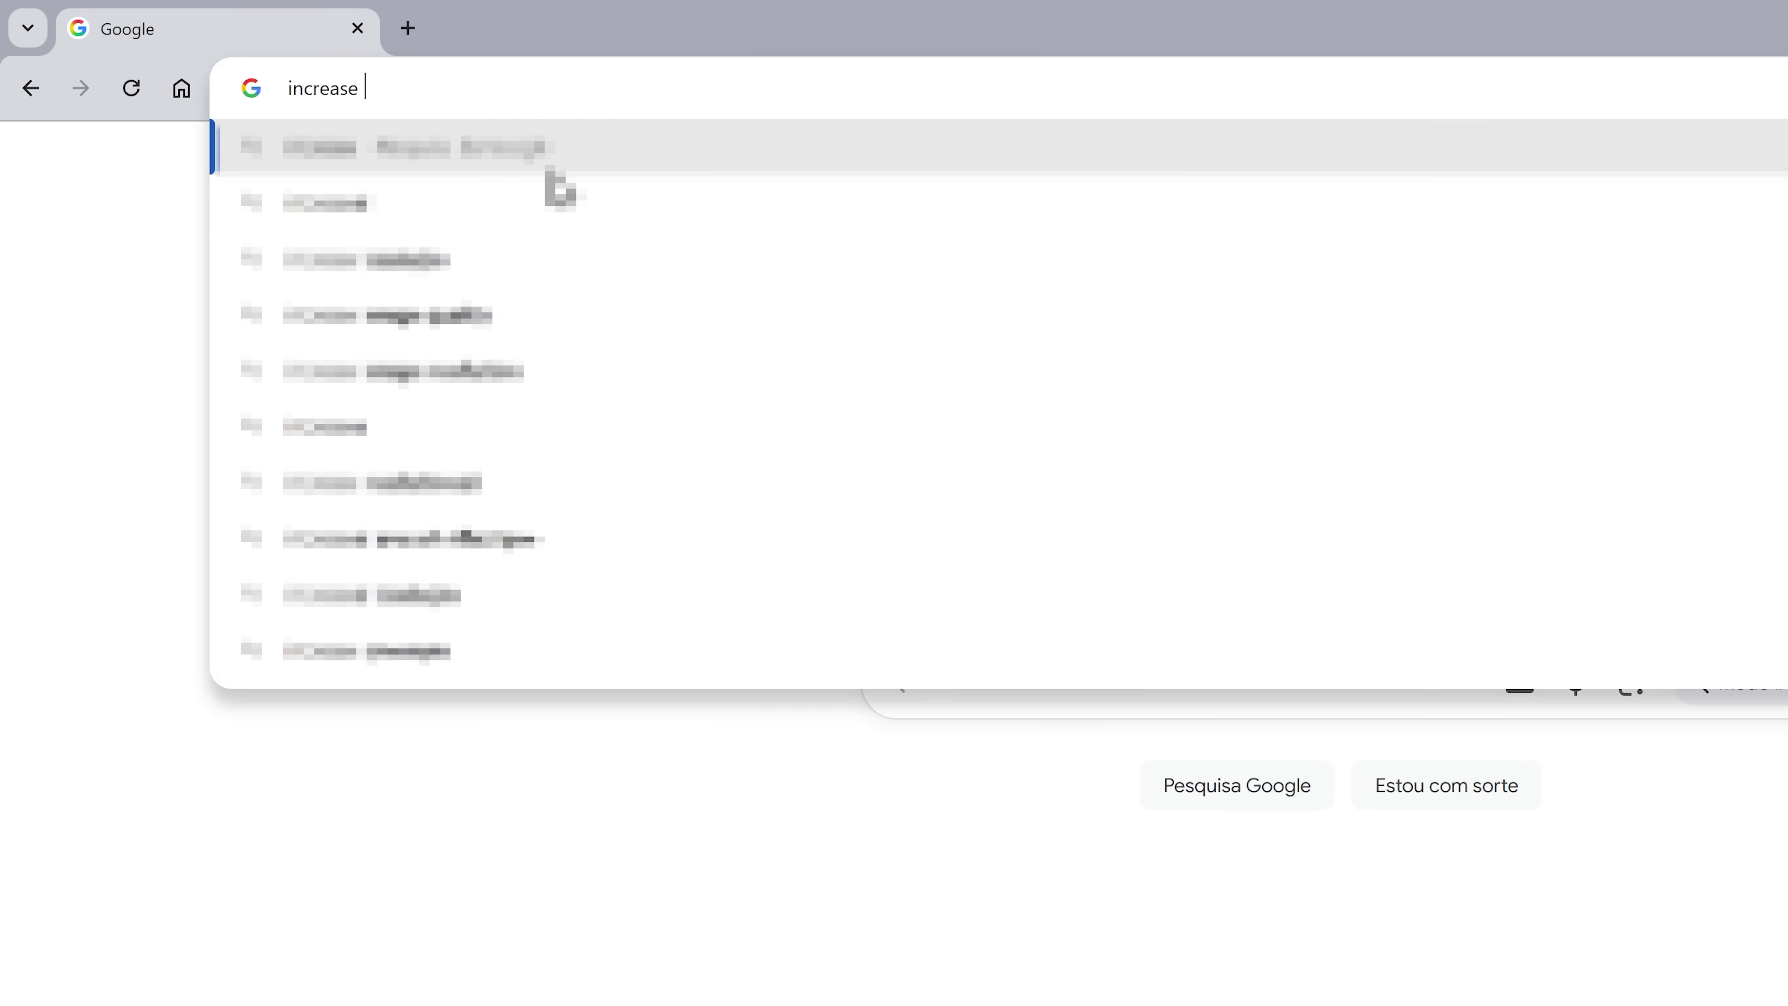
{"action": "type", "text": " in affinity"}
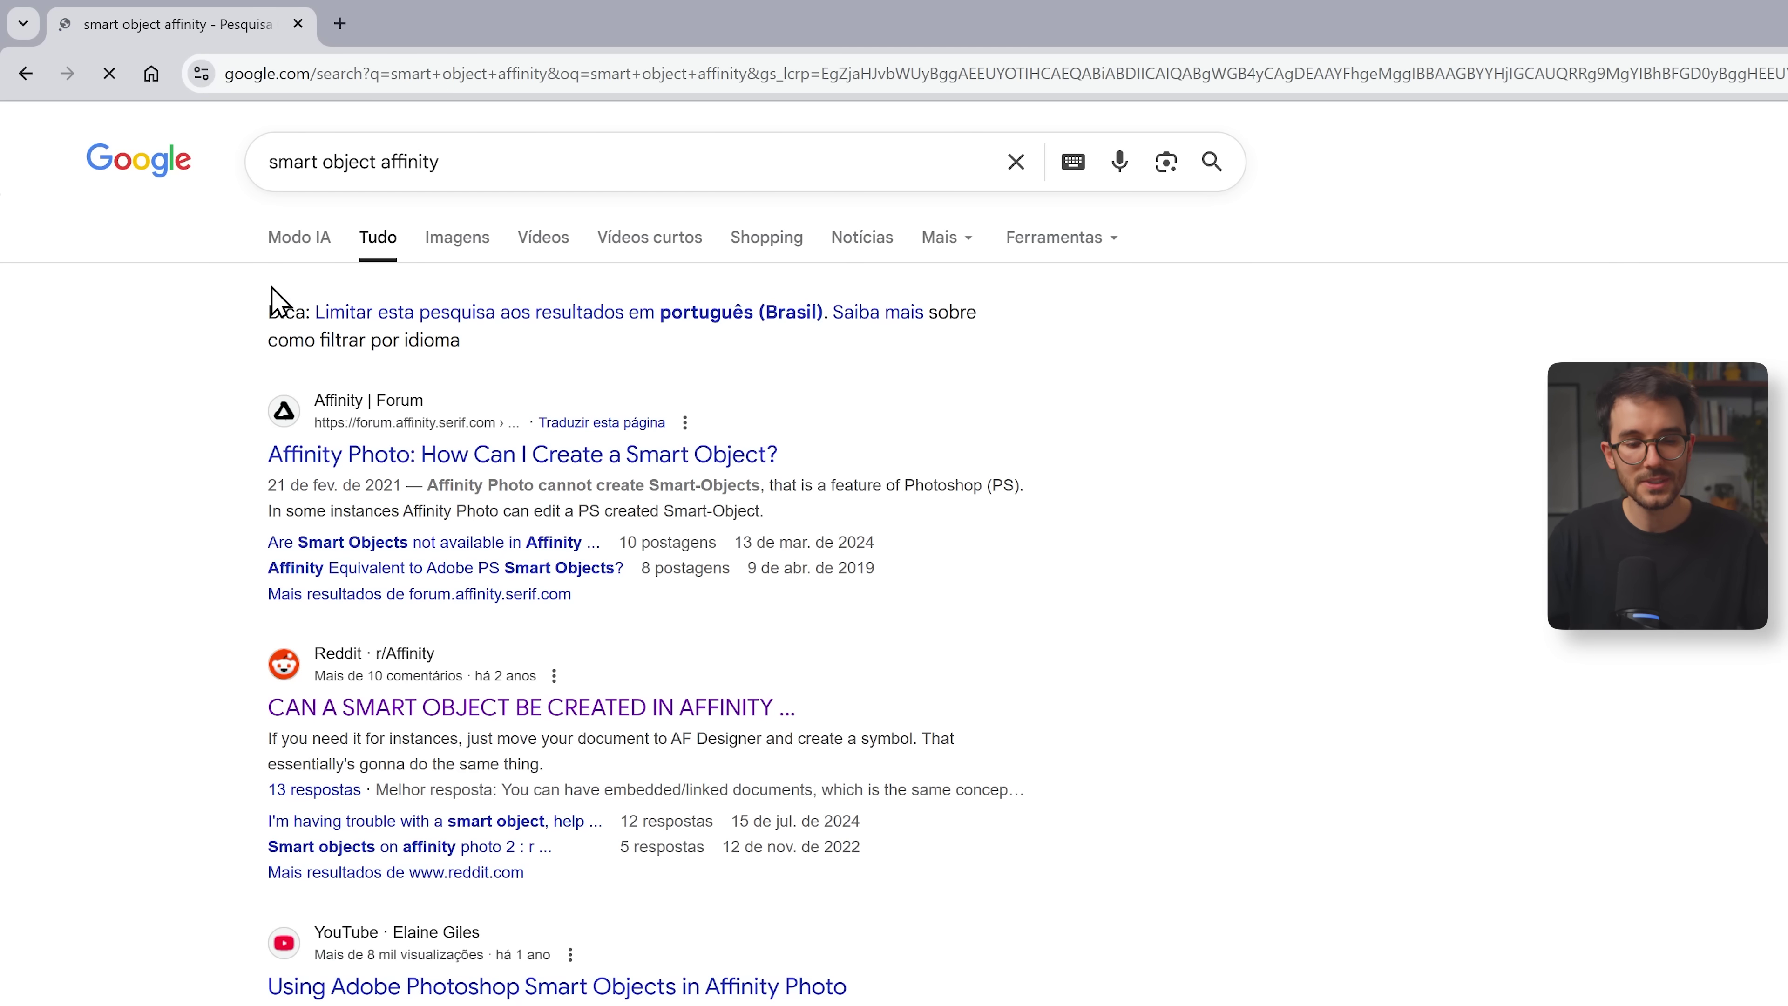
{"action": "left_click", "coordinate": [456, 41]}
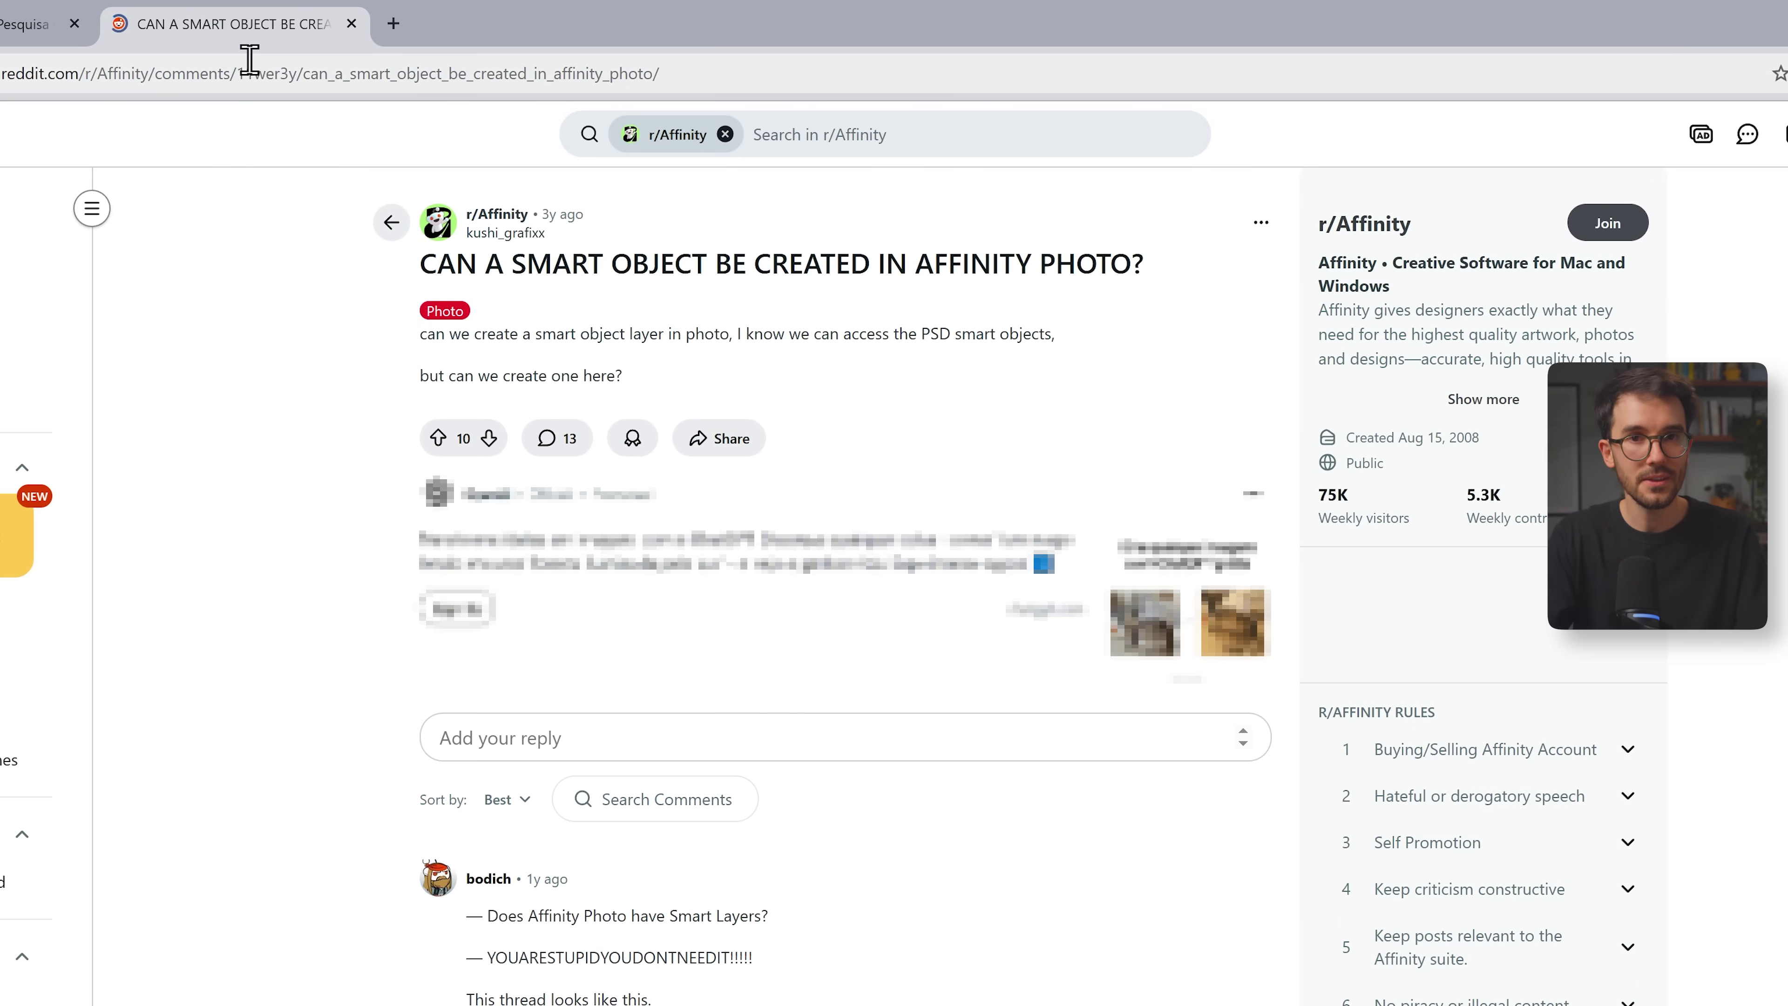
{"action": "scroll", "coordinate": [620, 303], "scroll_direction": "down", "scroll_amount": 15}
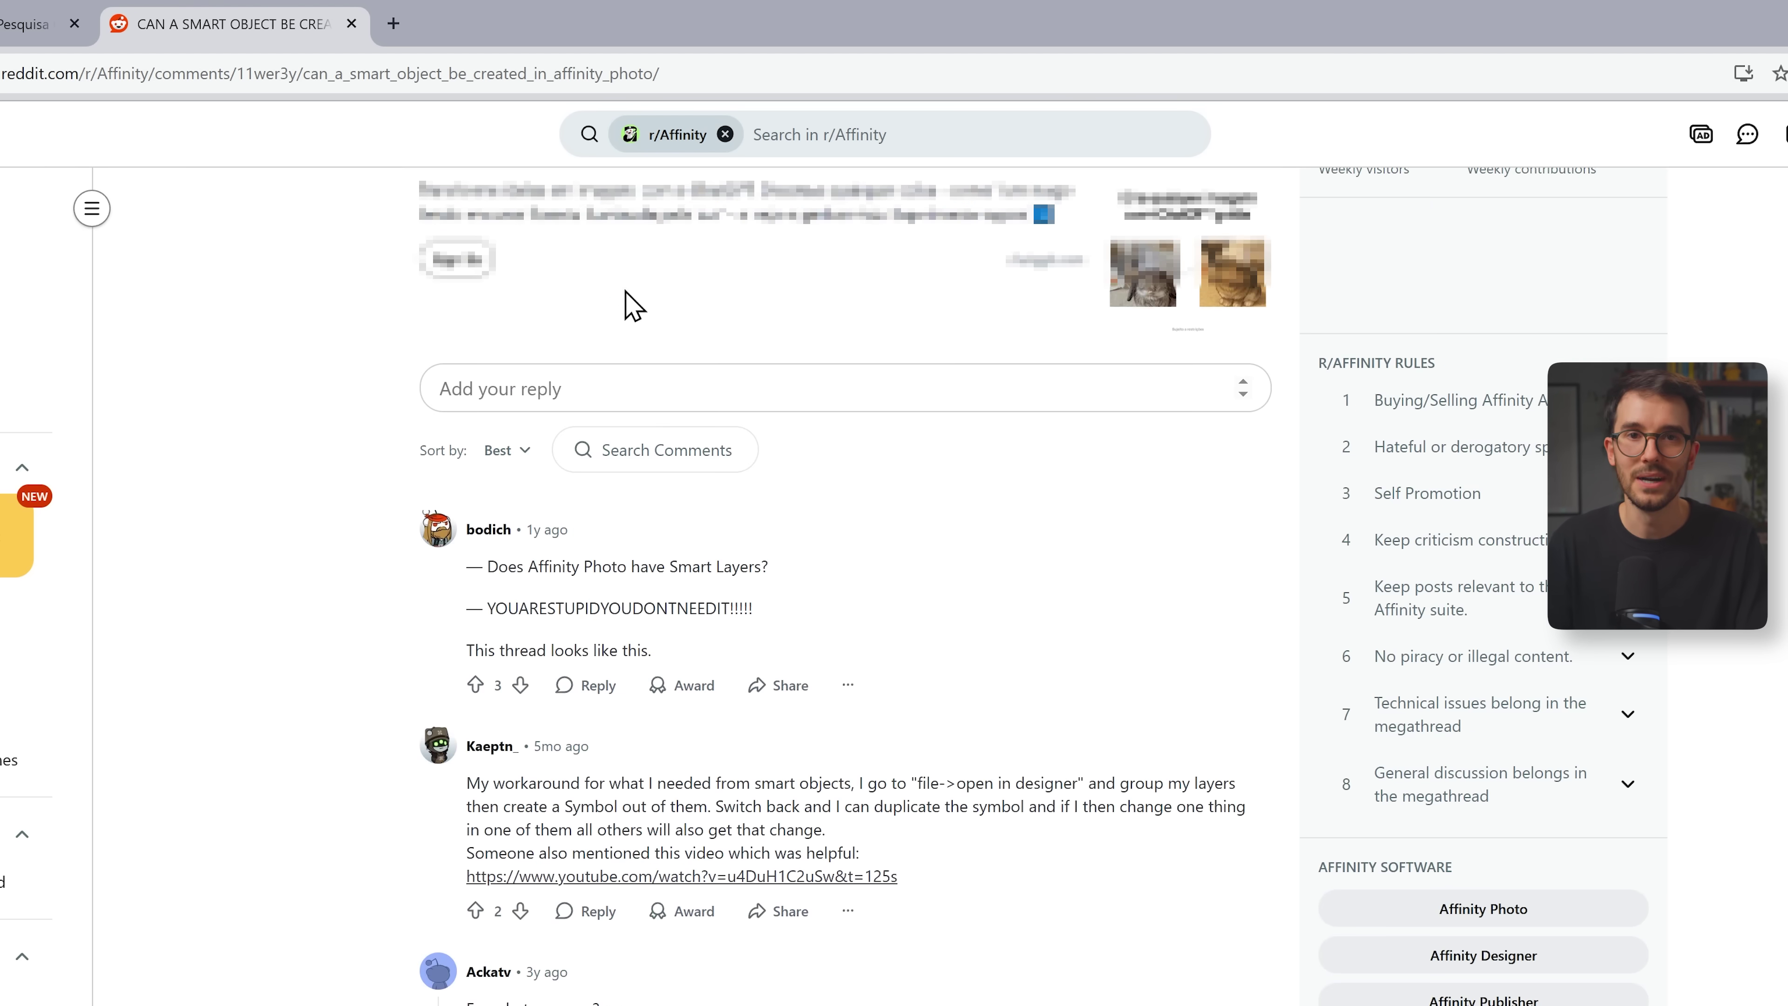
{"action": "scroll", "coordinate": [288, 576], "scroll_direction": "down", "scroll_amount": 7}
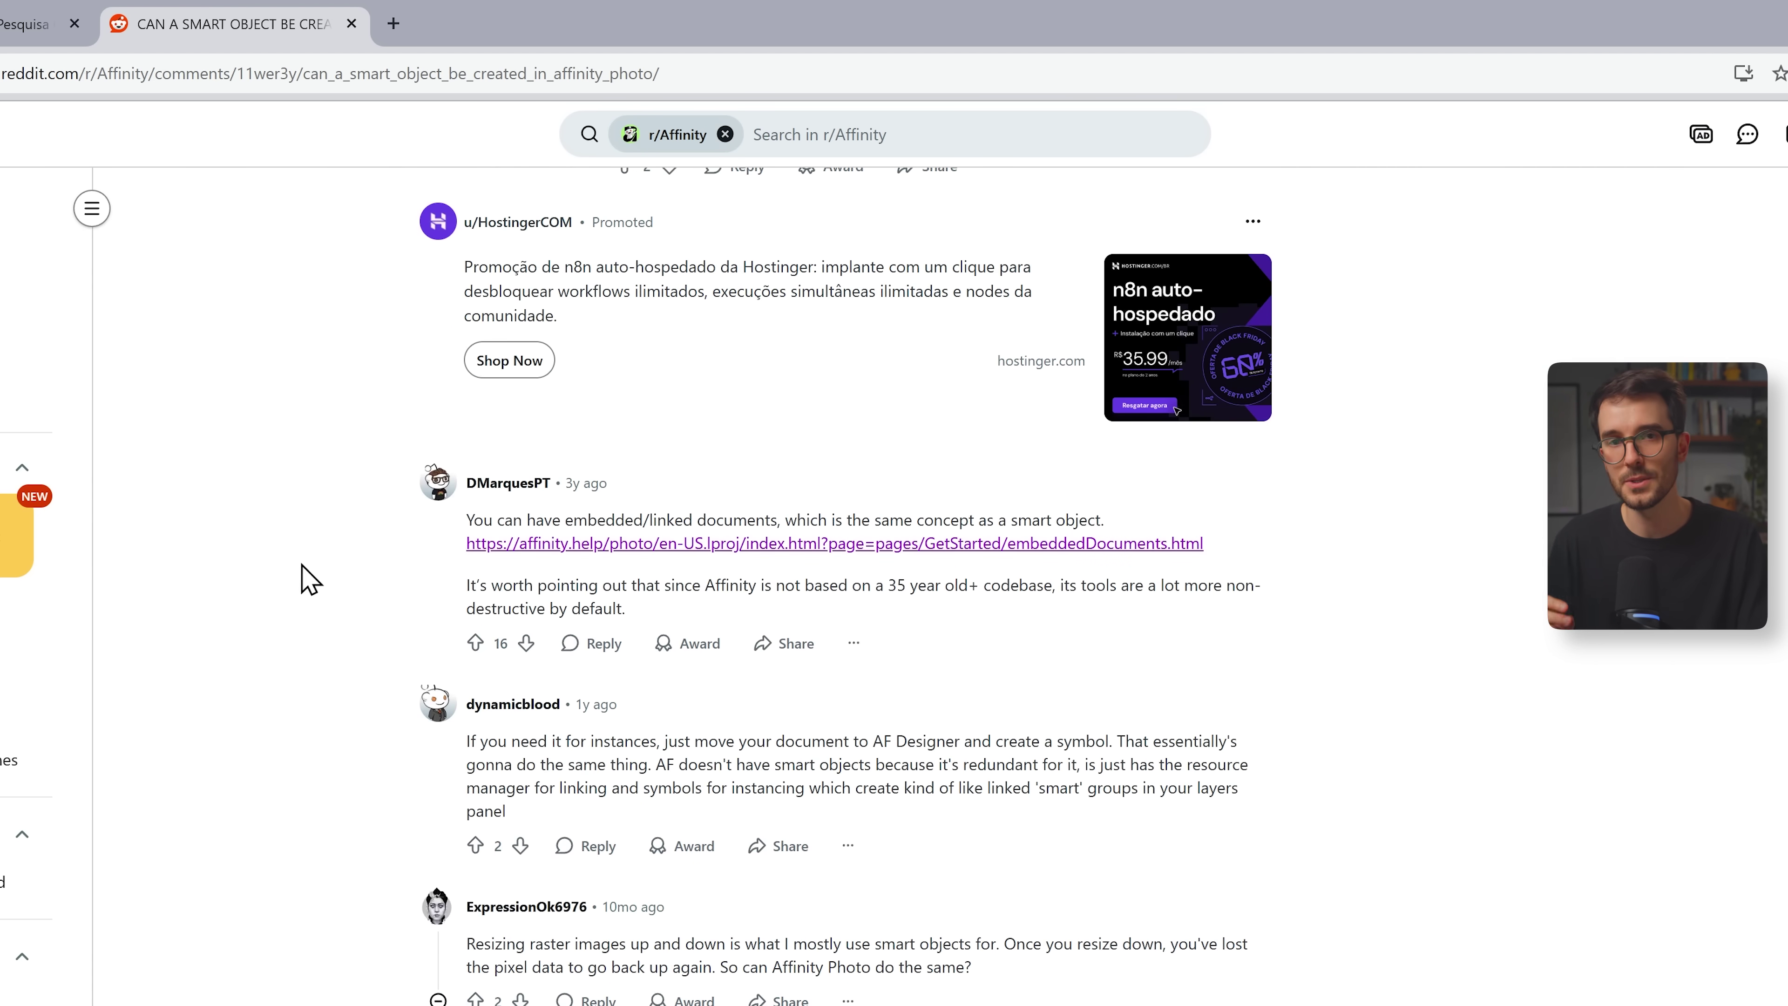
{"action": "left_click", "coordinate": [588, 546]}
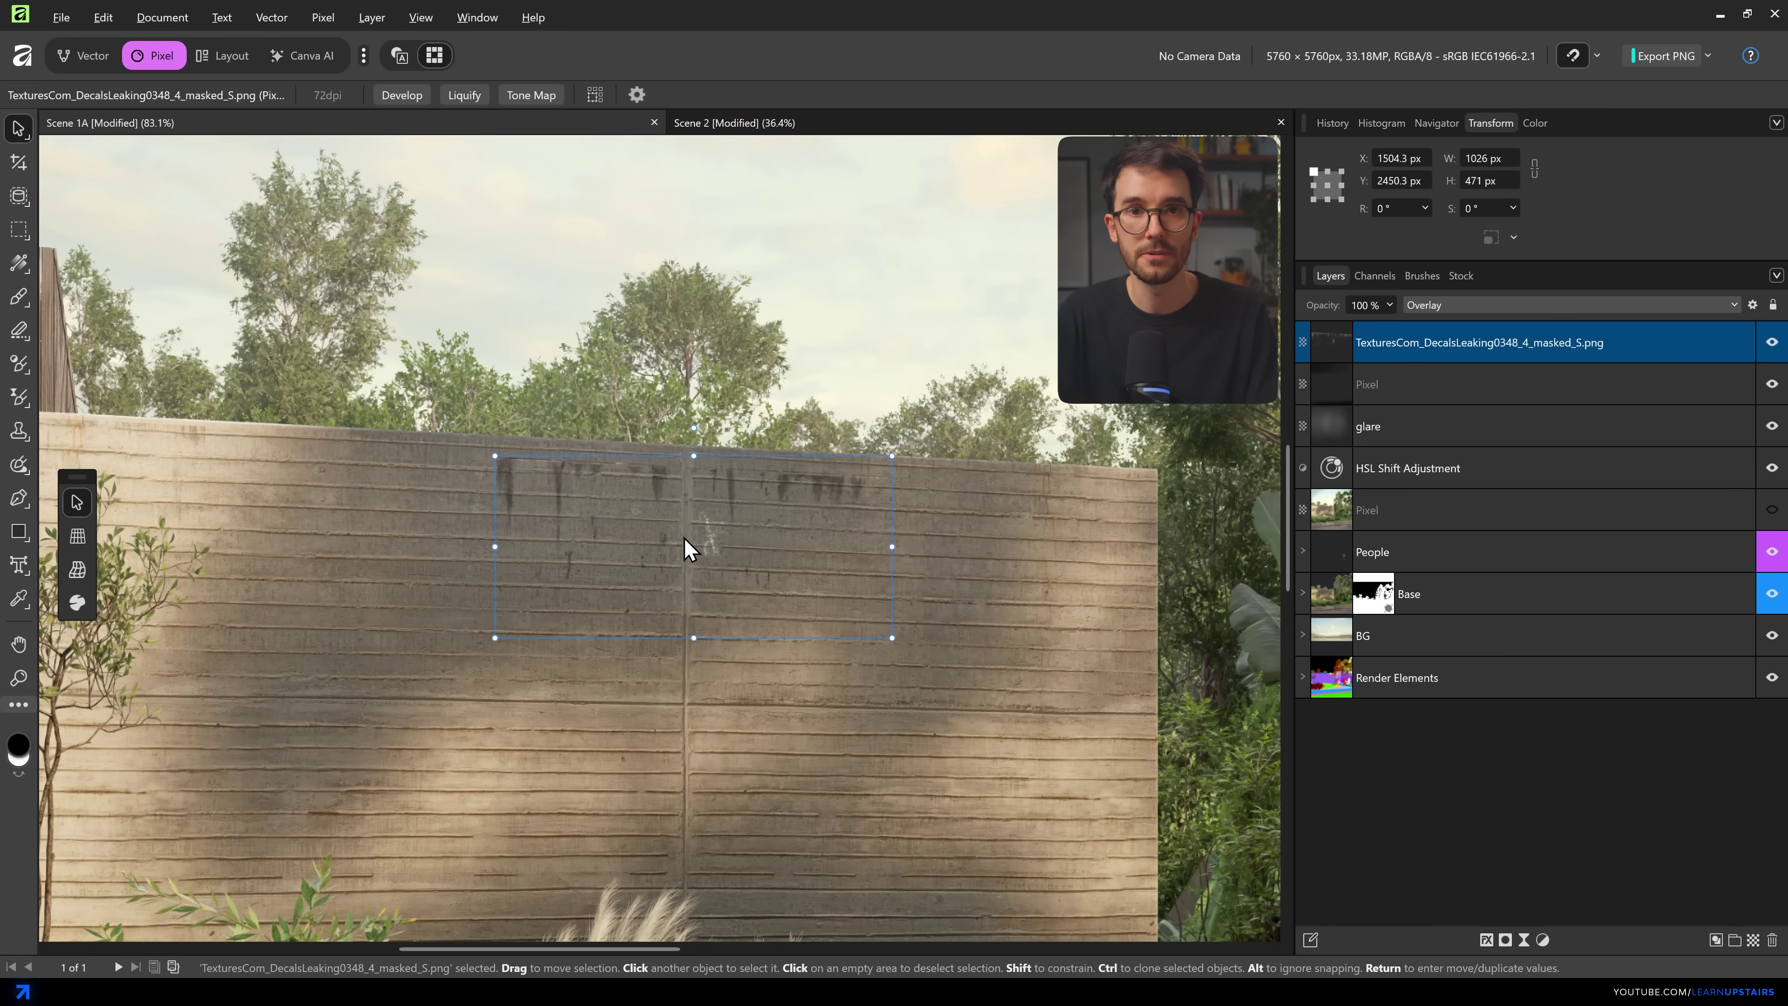
{"action": "left_click_drag", "start_coordinate": [686, 548], "coordinate": [696, 521]}
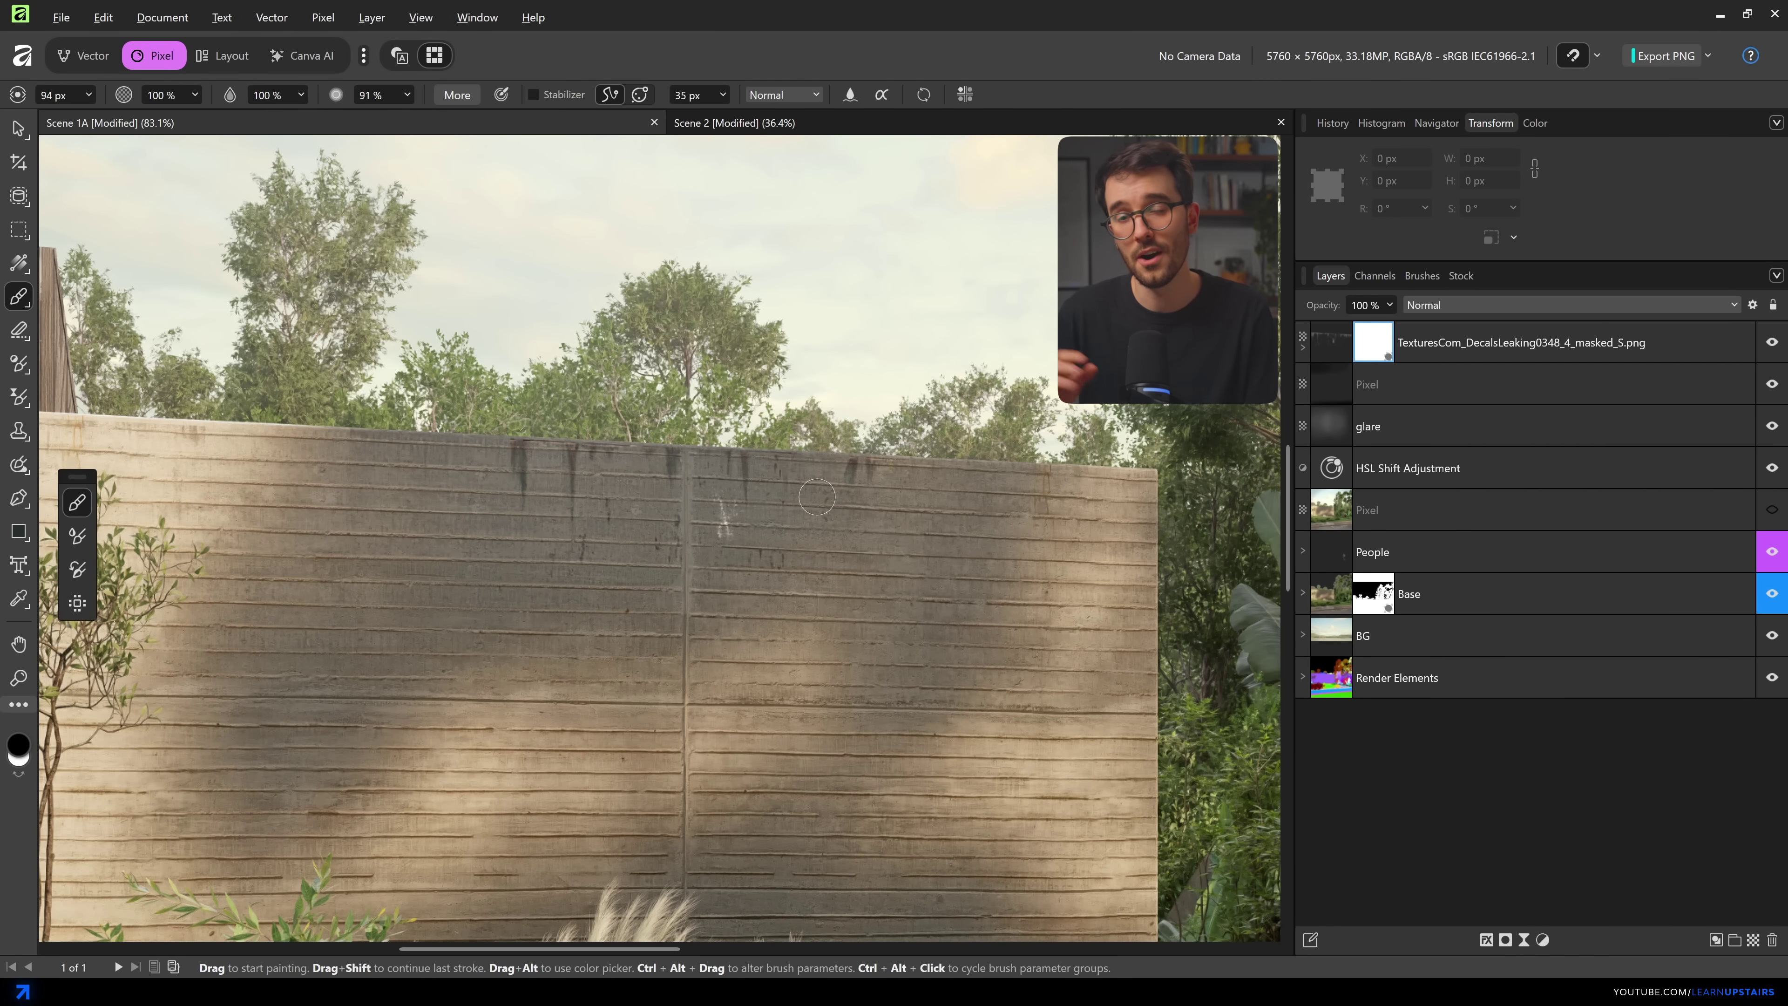
- Import the Photoshop Brushes.abr set into the Brushes panel
{"action": "left_click", "coordinate": [1421, 276]}
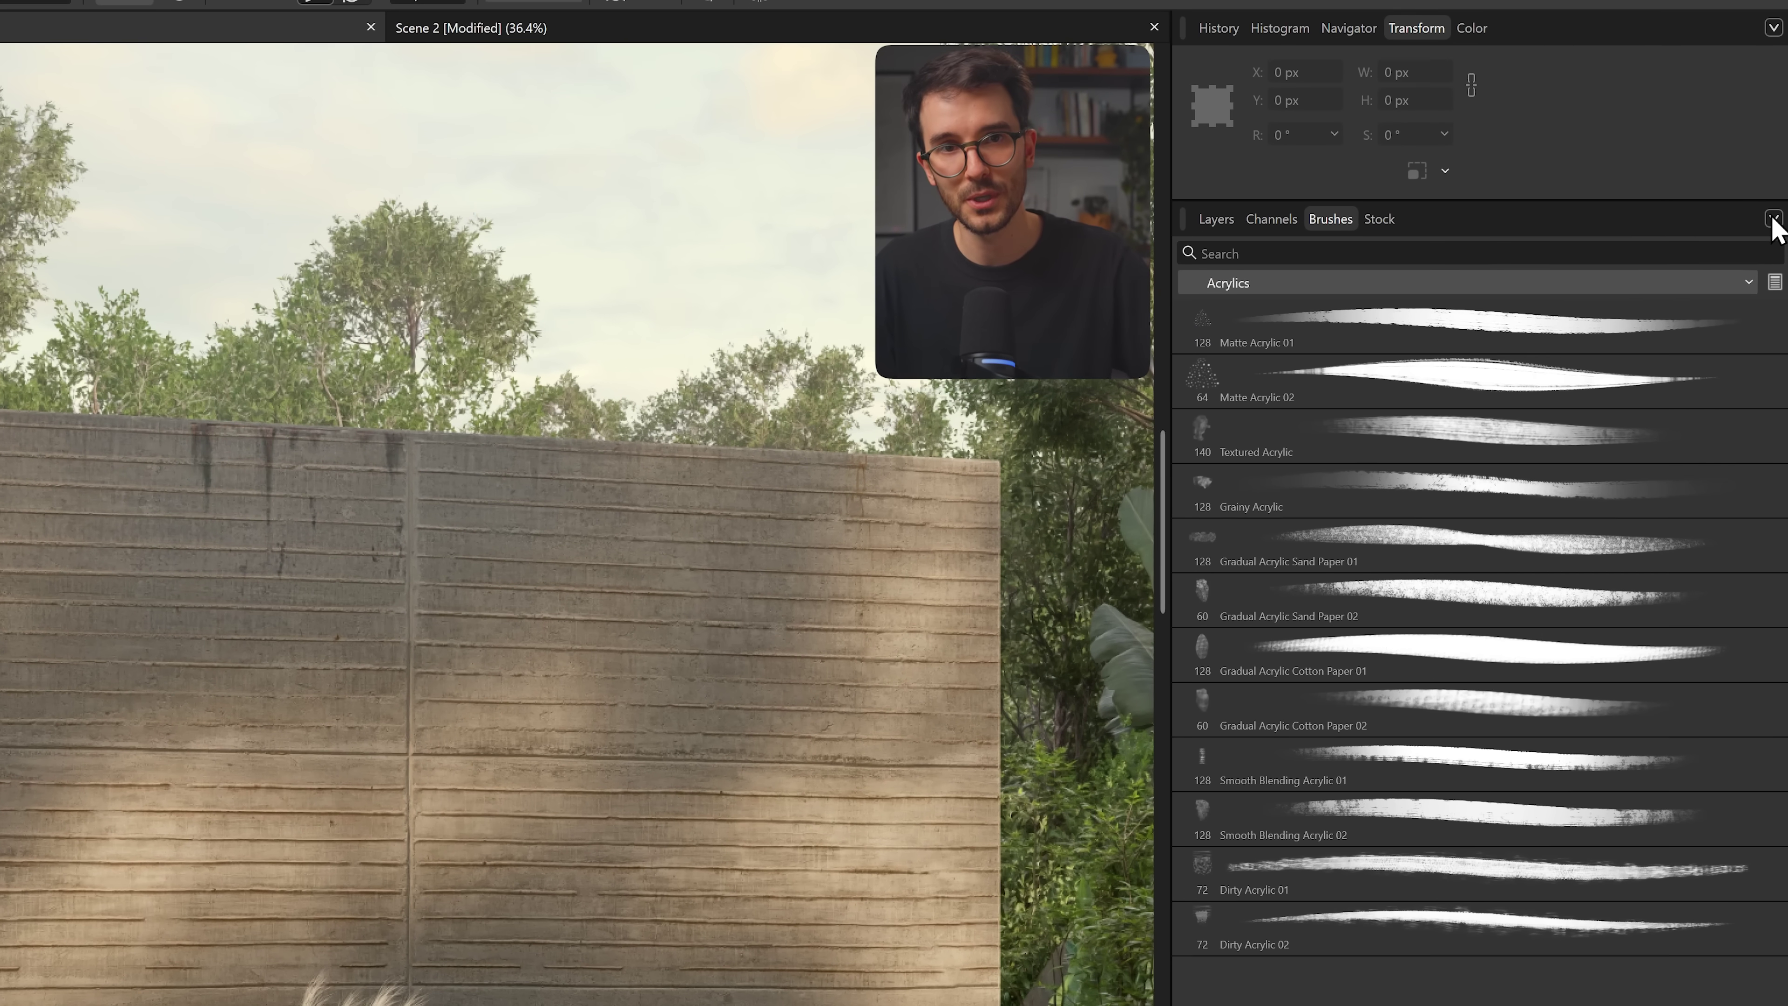
{"action": "left_click", "coordinate": [1777, 326]}
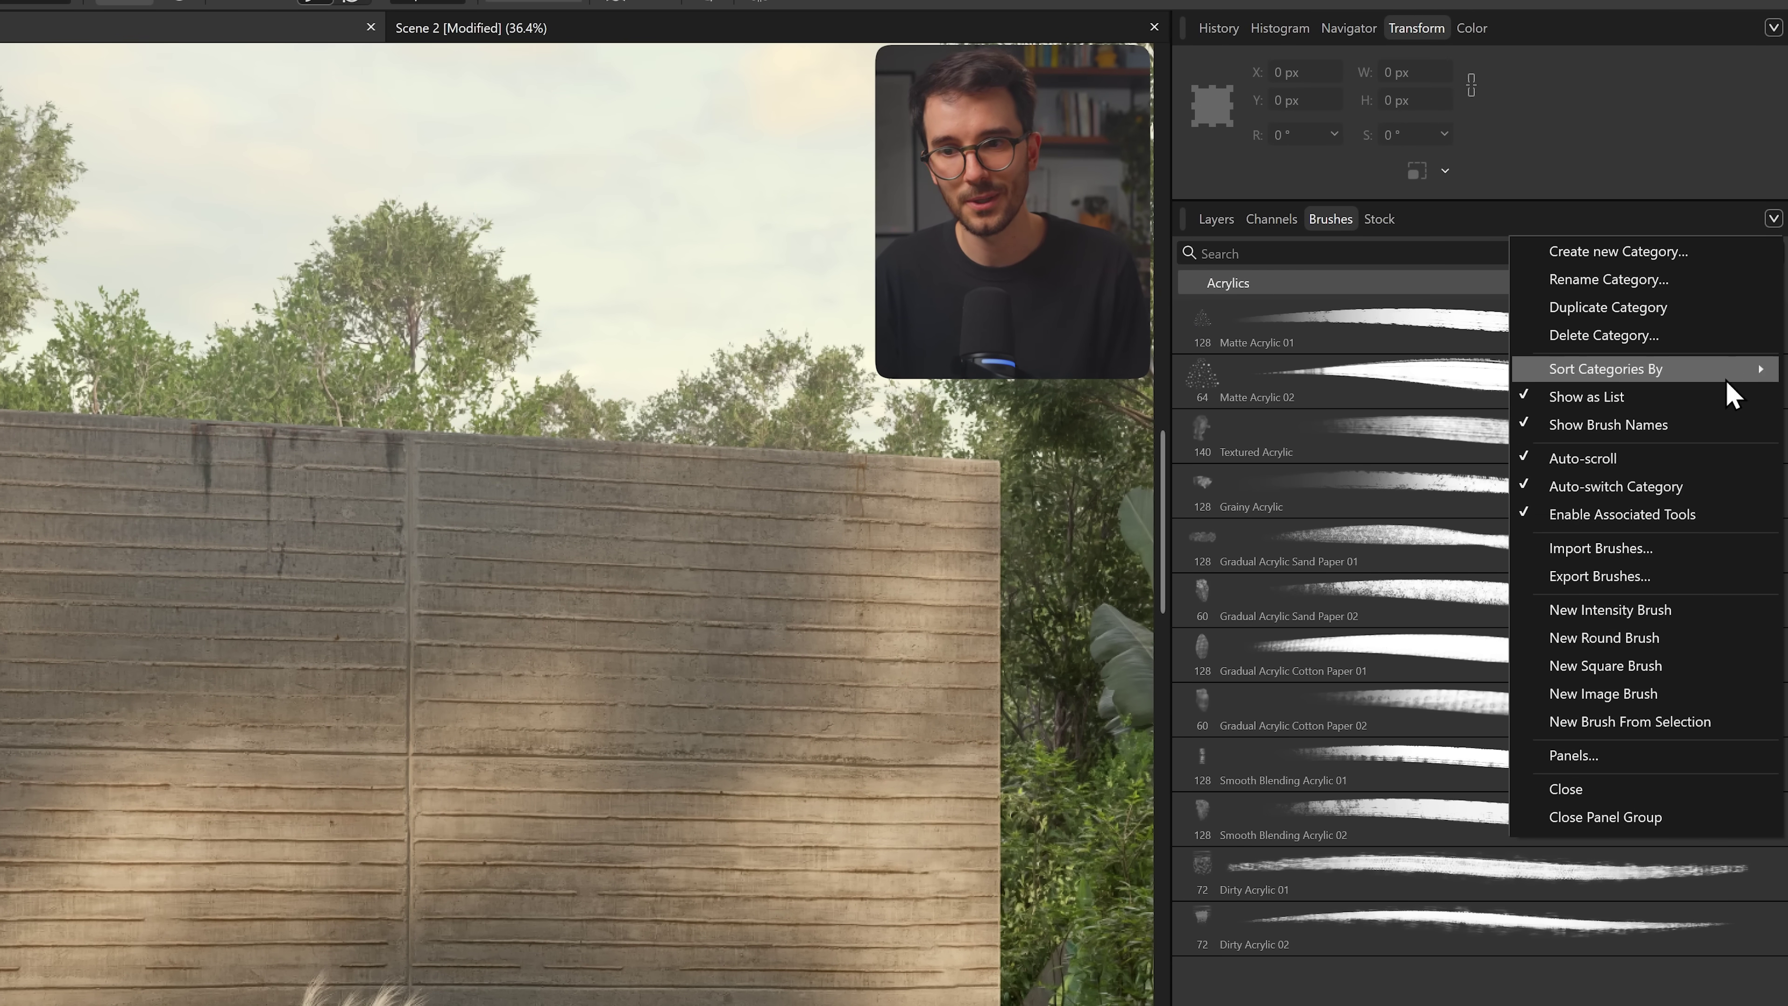
{"action": "left_click", "coordinate": [1687, 554]}
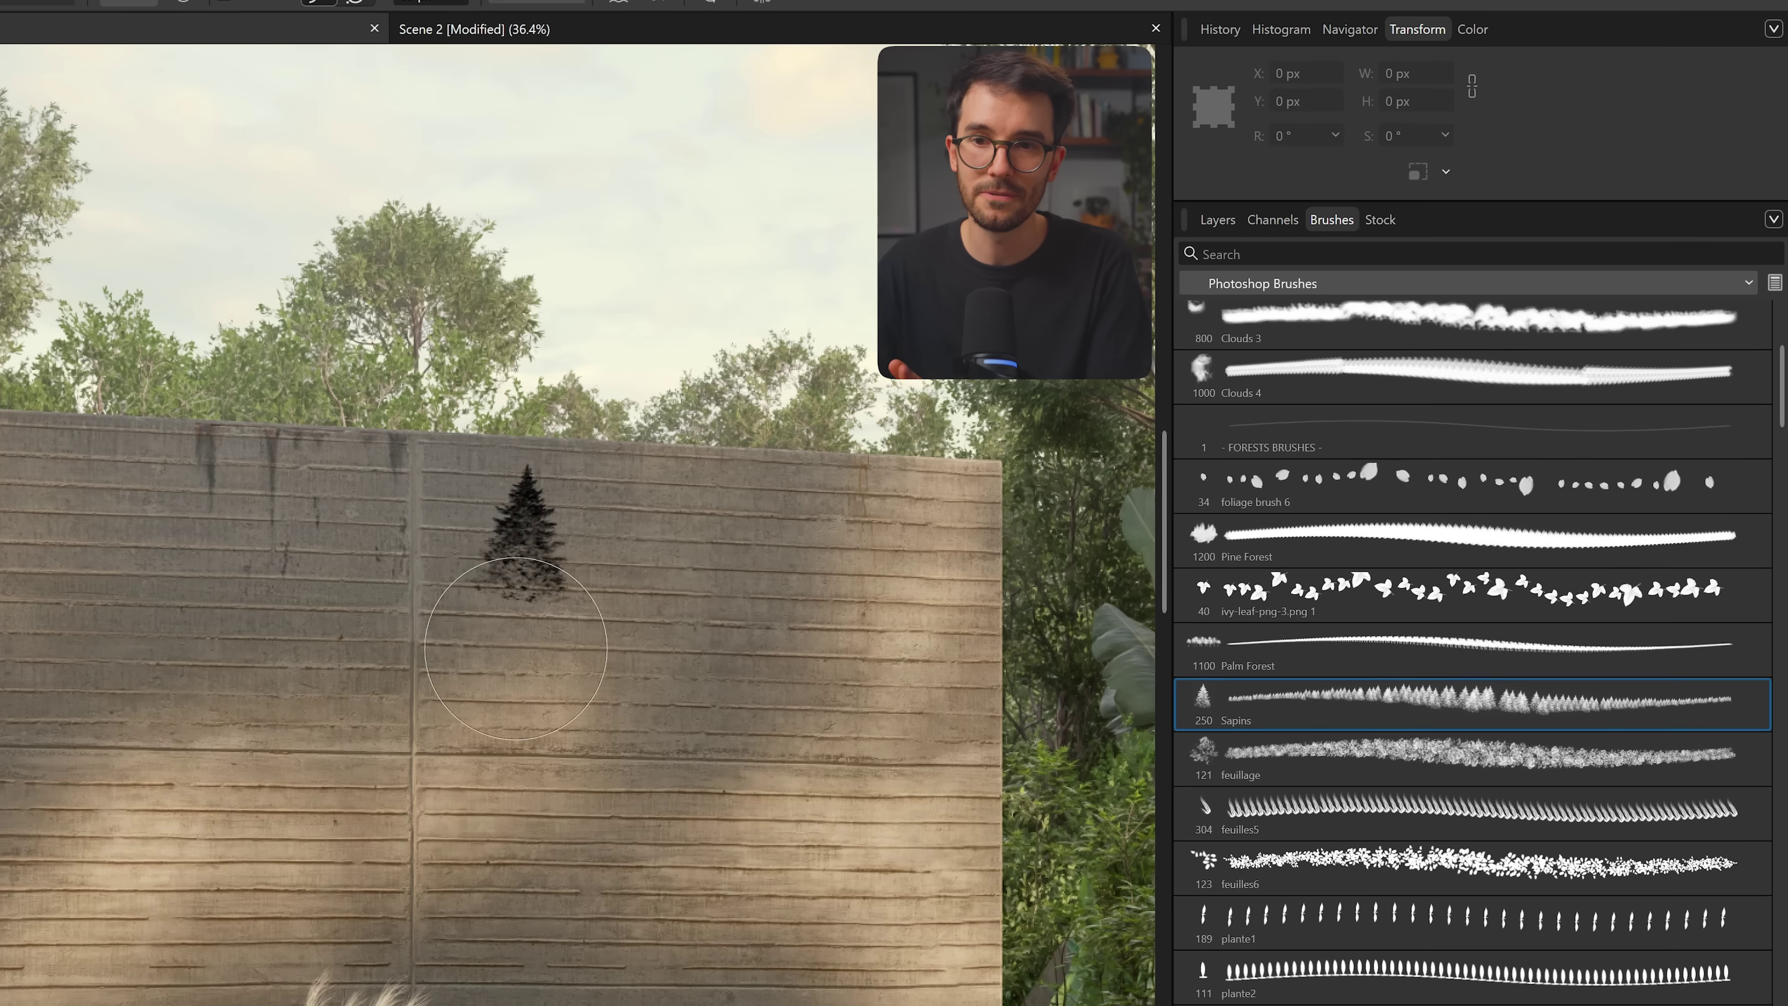
{"action": "left_click", "coordinate": [645, 535]}
{"action": "left_click", "coordinate": [756, 708]}
- Paint a row of pine trees with an imported brush, then open Echo Library - Scene A
{"action": "left_click_drag", "start_coordinate": [795, 542], "coordinate": [127, 654]}
{"action": "key", "text": "ctrl+o"}
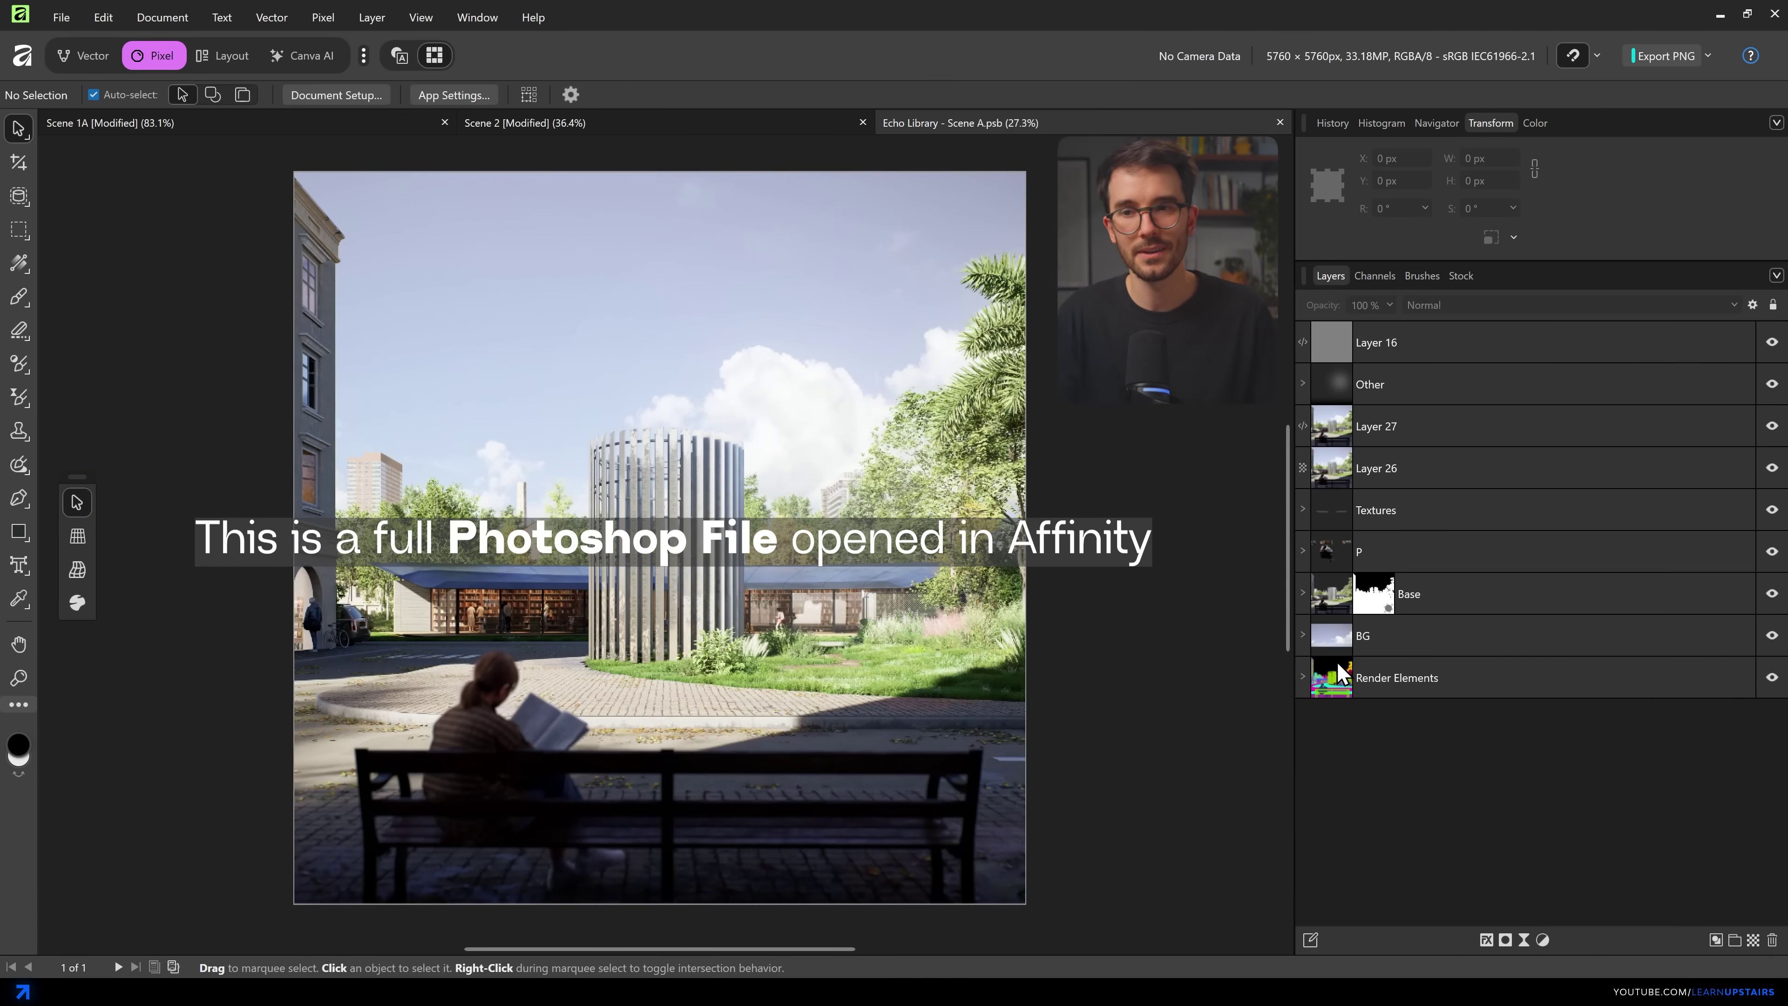
{"action": "left_click", "coordinate": [1324, 596]}
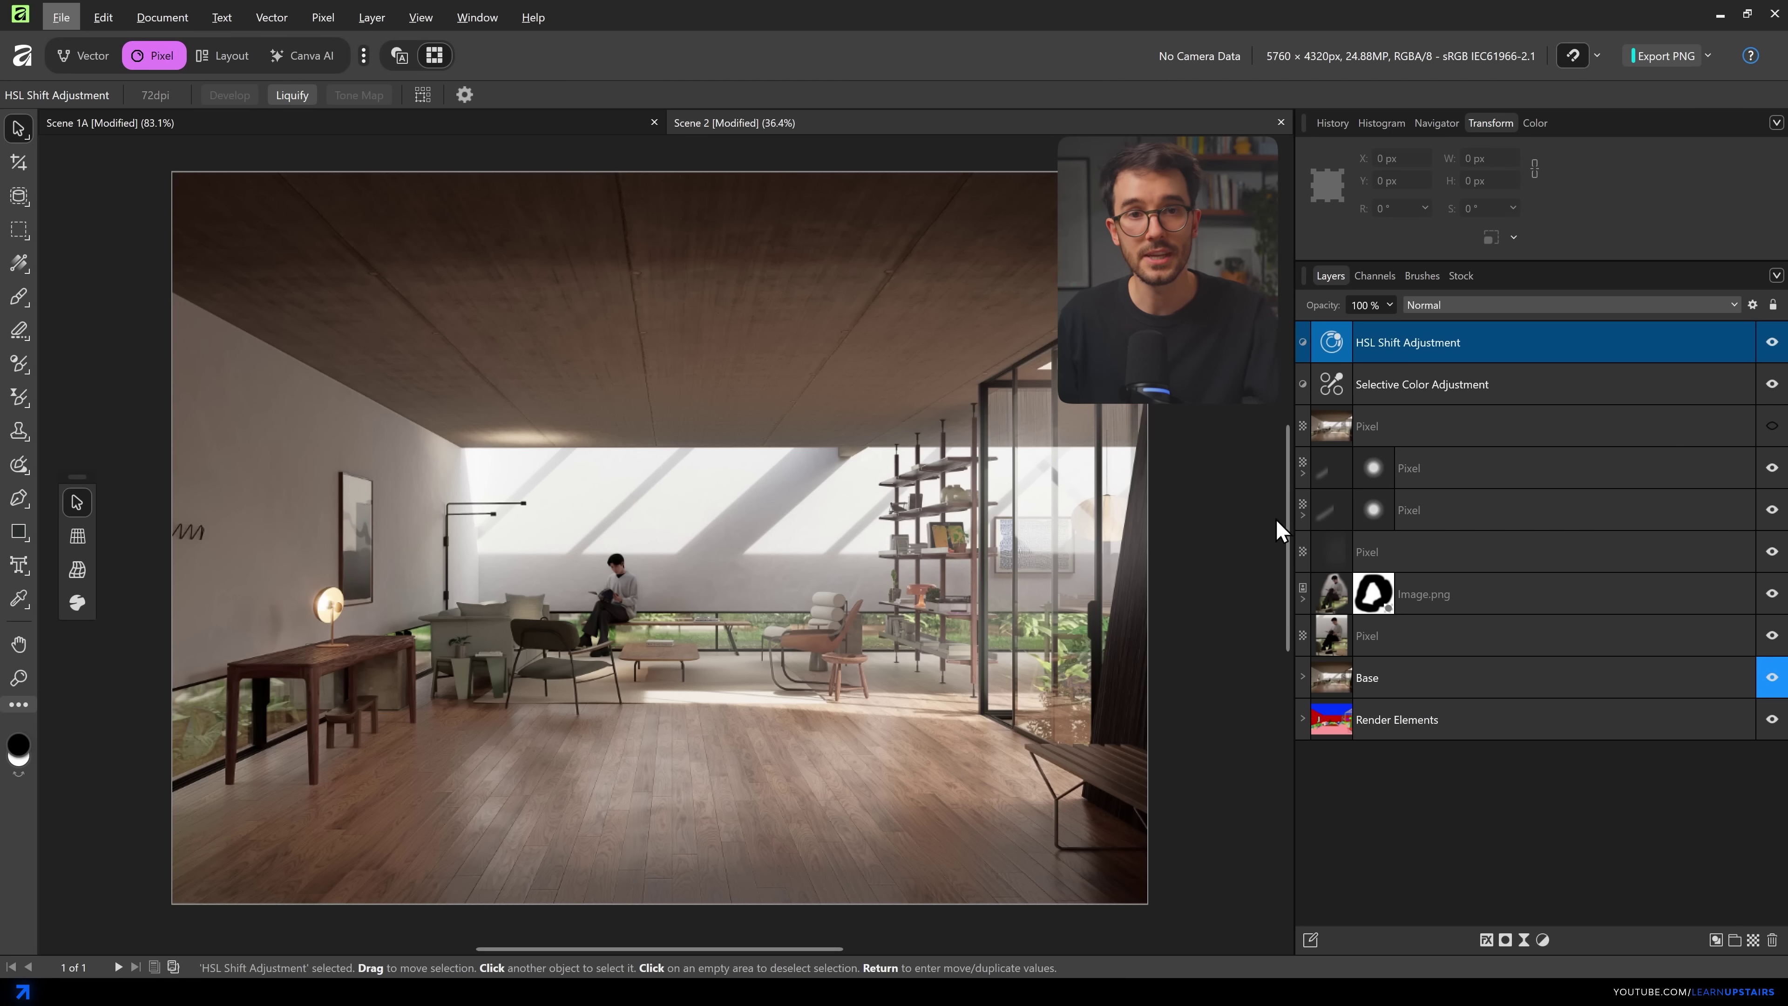
- Review HSL Shift, then add a Curves adjustment that darkens shadows and adds a highlight point
{"action": "double_click", "coordinate": [1332, 397]}
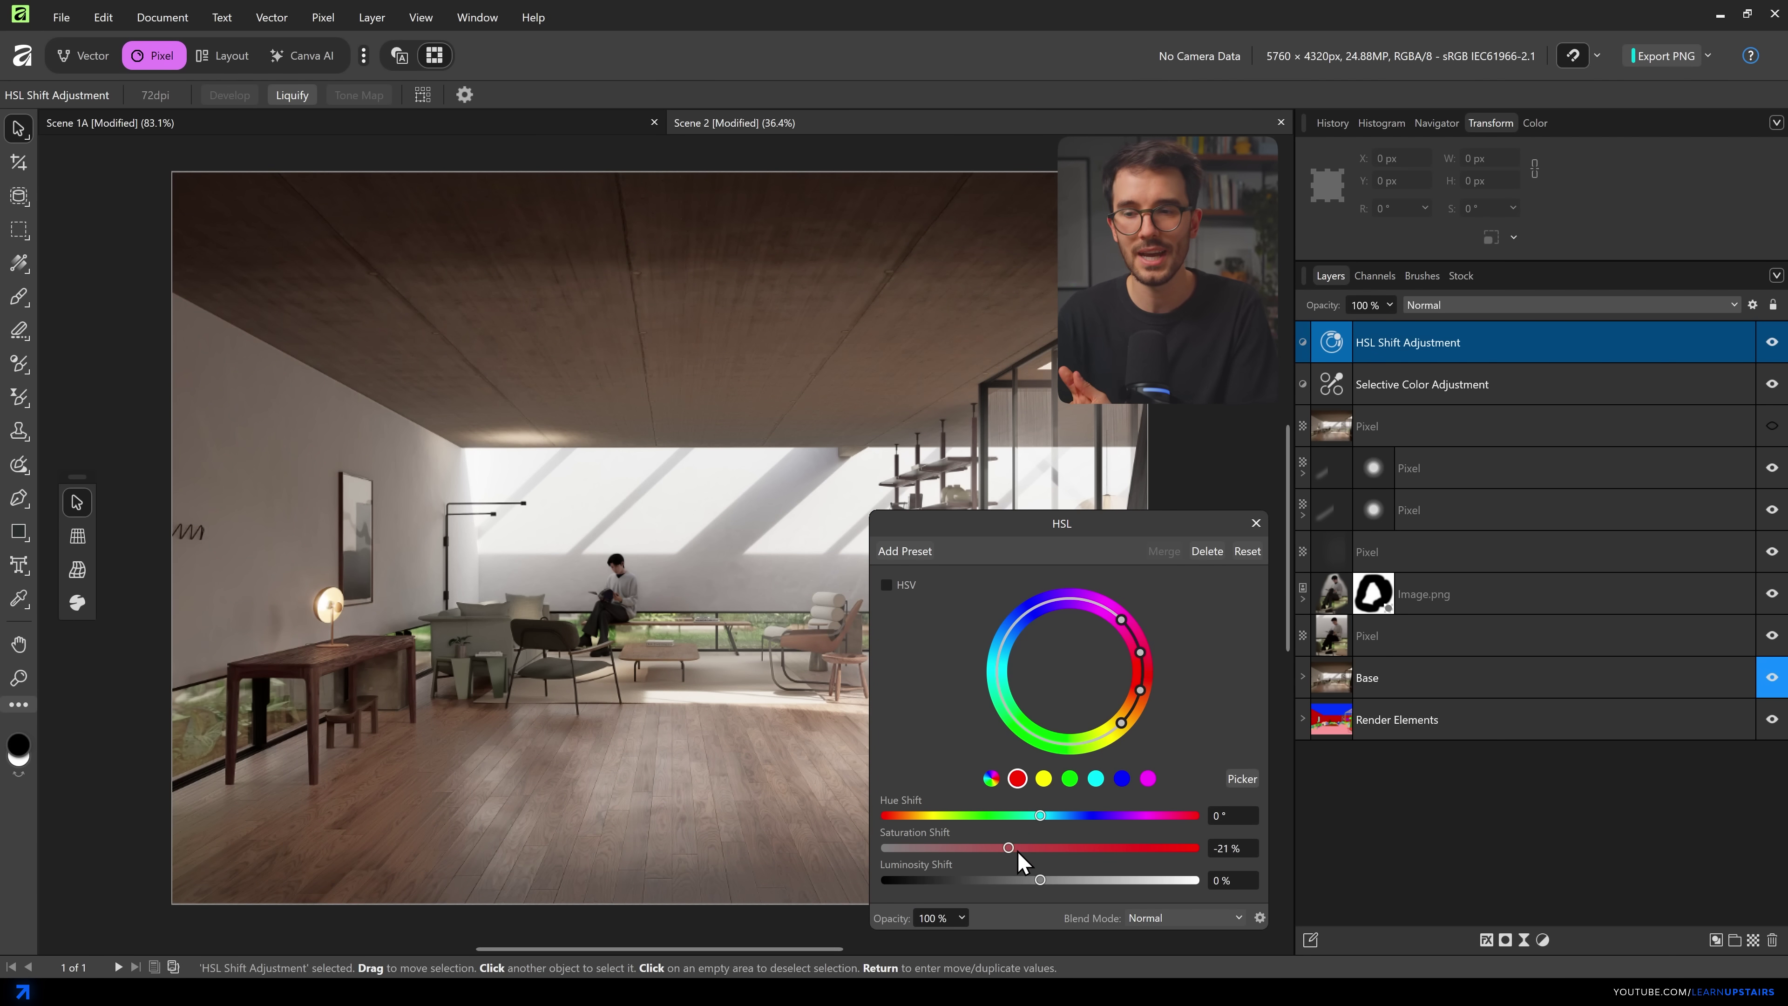
{"action": "left_click", "coordinate": [1256, 522]}
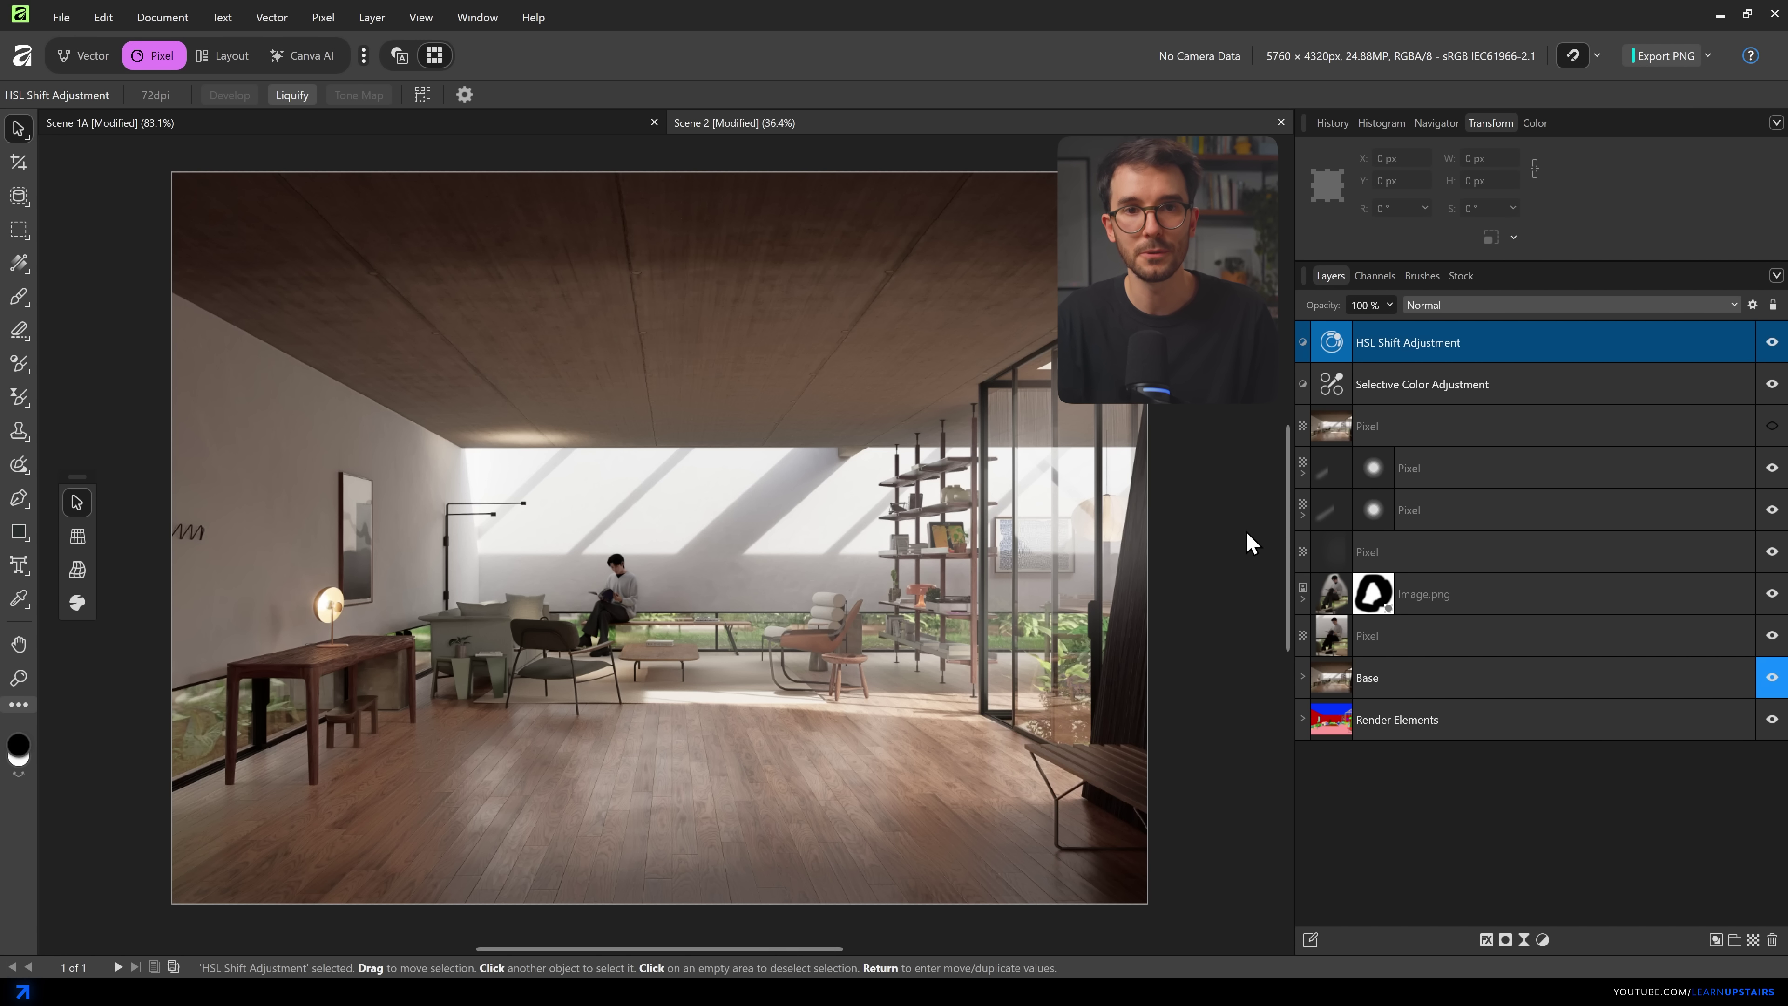
{"action": "left_click", "coordinate": [1542, 939]}
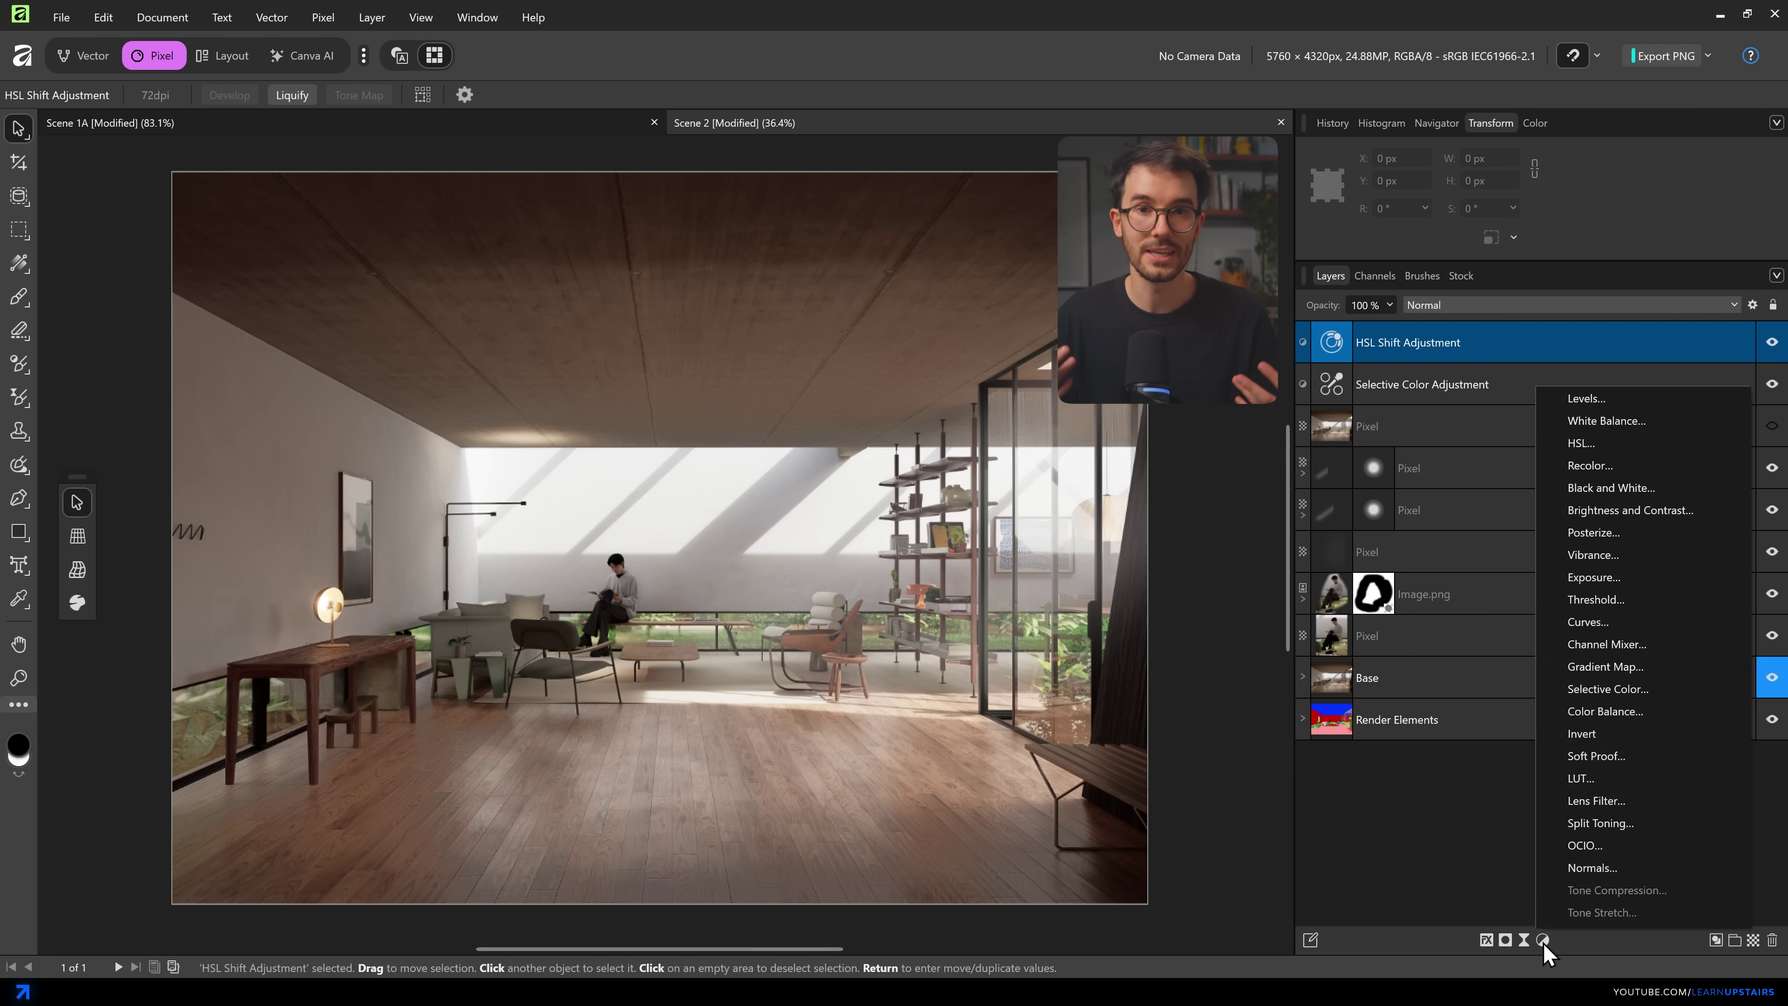
{"action": "left_click", "coordinate": [1588, 623]}
{"action": "left_click_drag", "start_coordinate": [985, 745], "coordinate": [979, 763]}
{"action": "left_click", "coordinate": [1162, 598]}
{"action": "left_click", "coordinate": [1772, 345]}
{"action": "left_click", "coordinate": [1772, 345]}
{"action": "left_click", "coordinate": [1256, 454]}
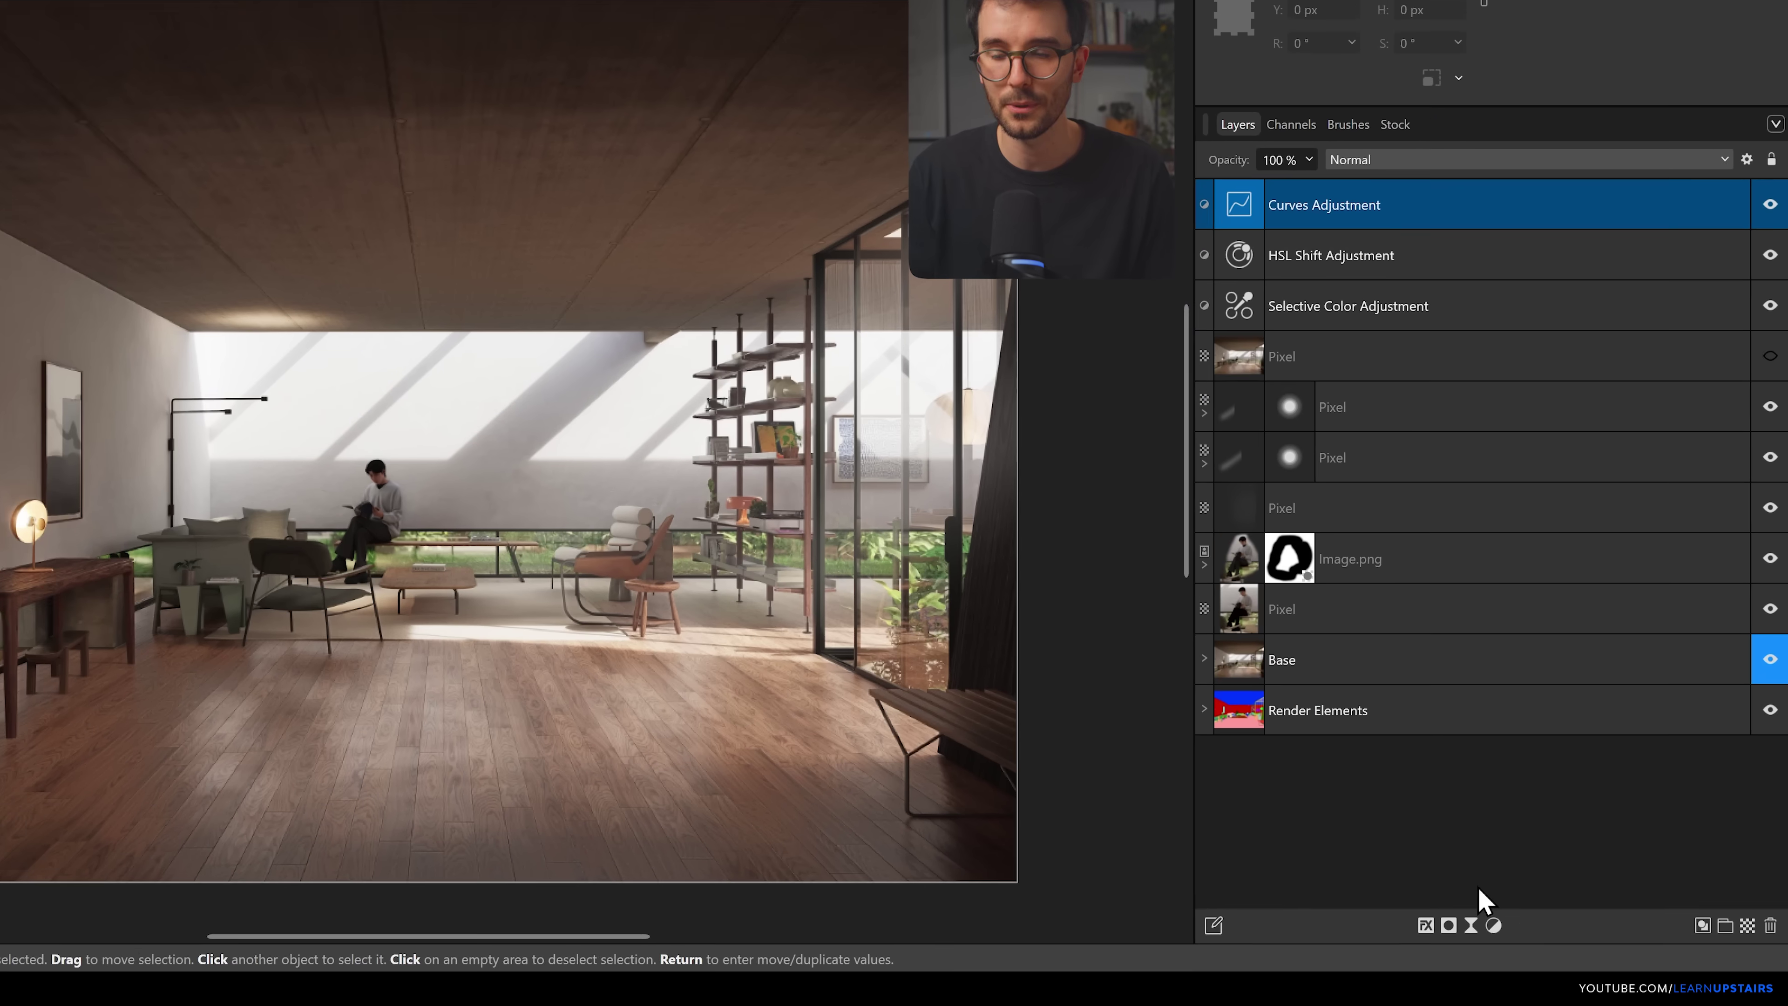
- Add a new empty pixel layer on top with a Live Bloom filter
{"action": "left_click", "coordinate": [1542, 940]}
{"action": "left_click", "coordinate": [1483, 922]}
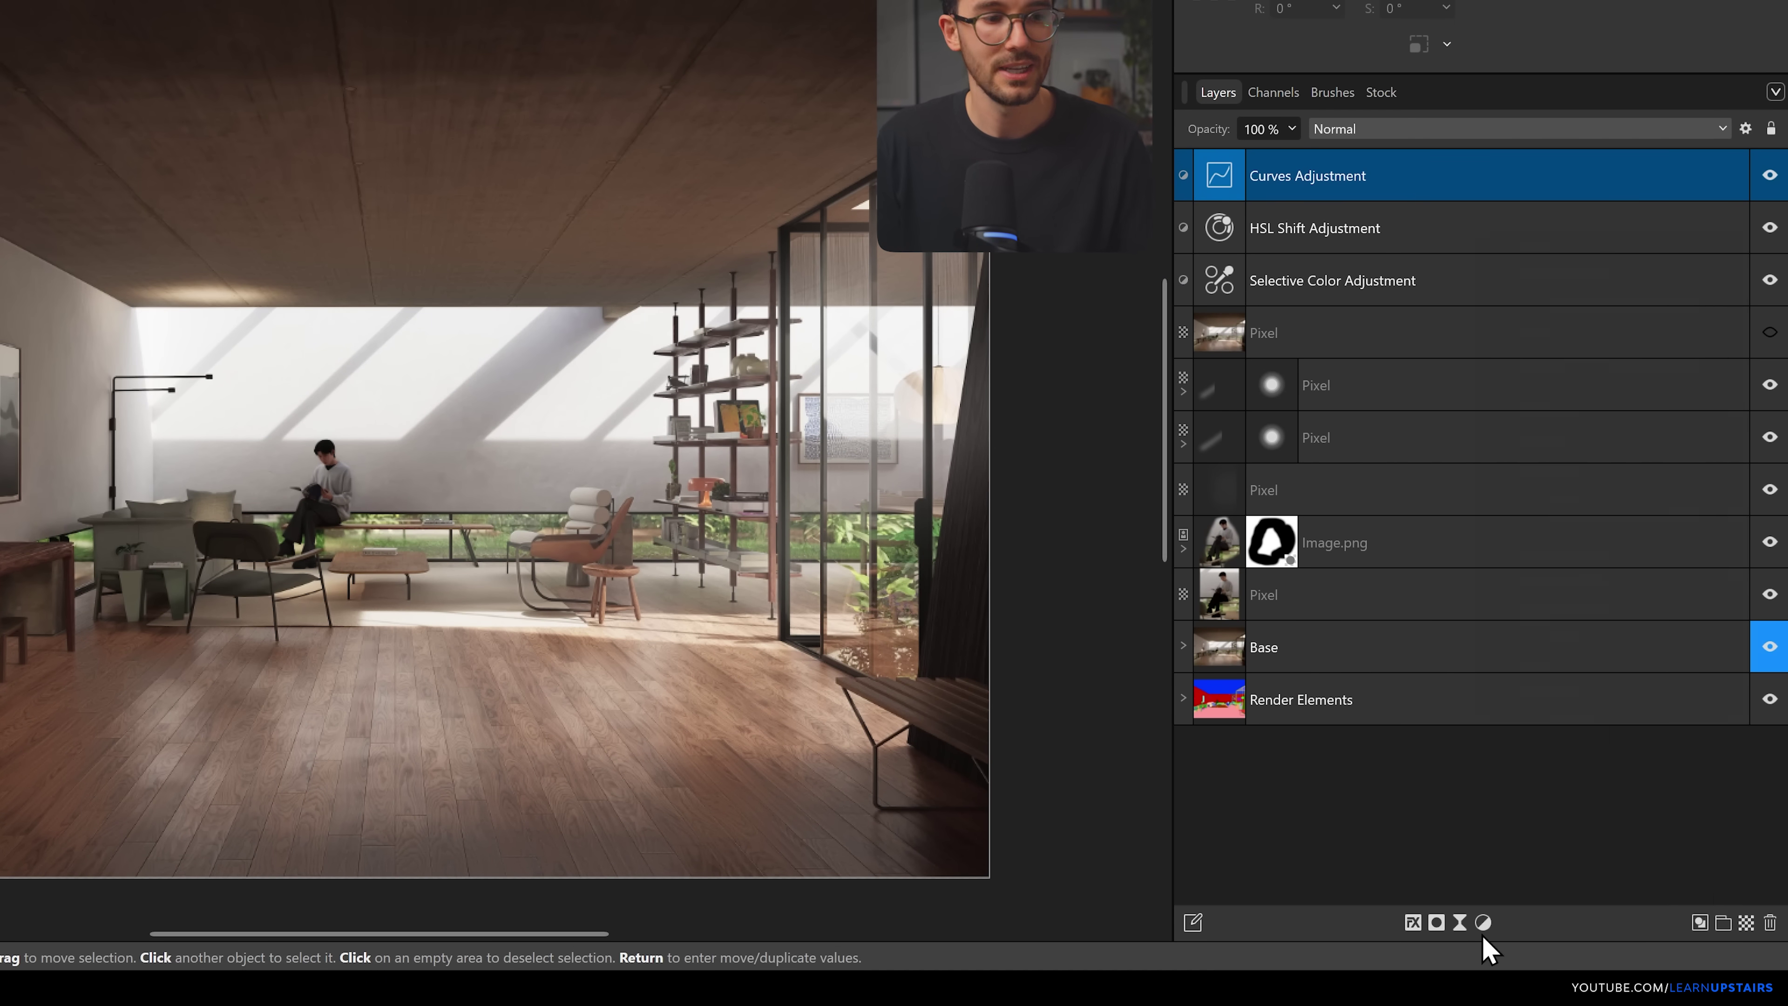
{"action": "left_click", "coordinate": [1459, 922]}
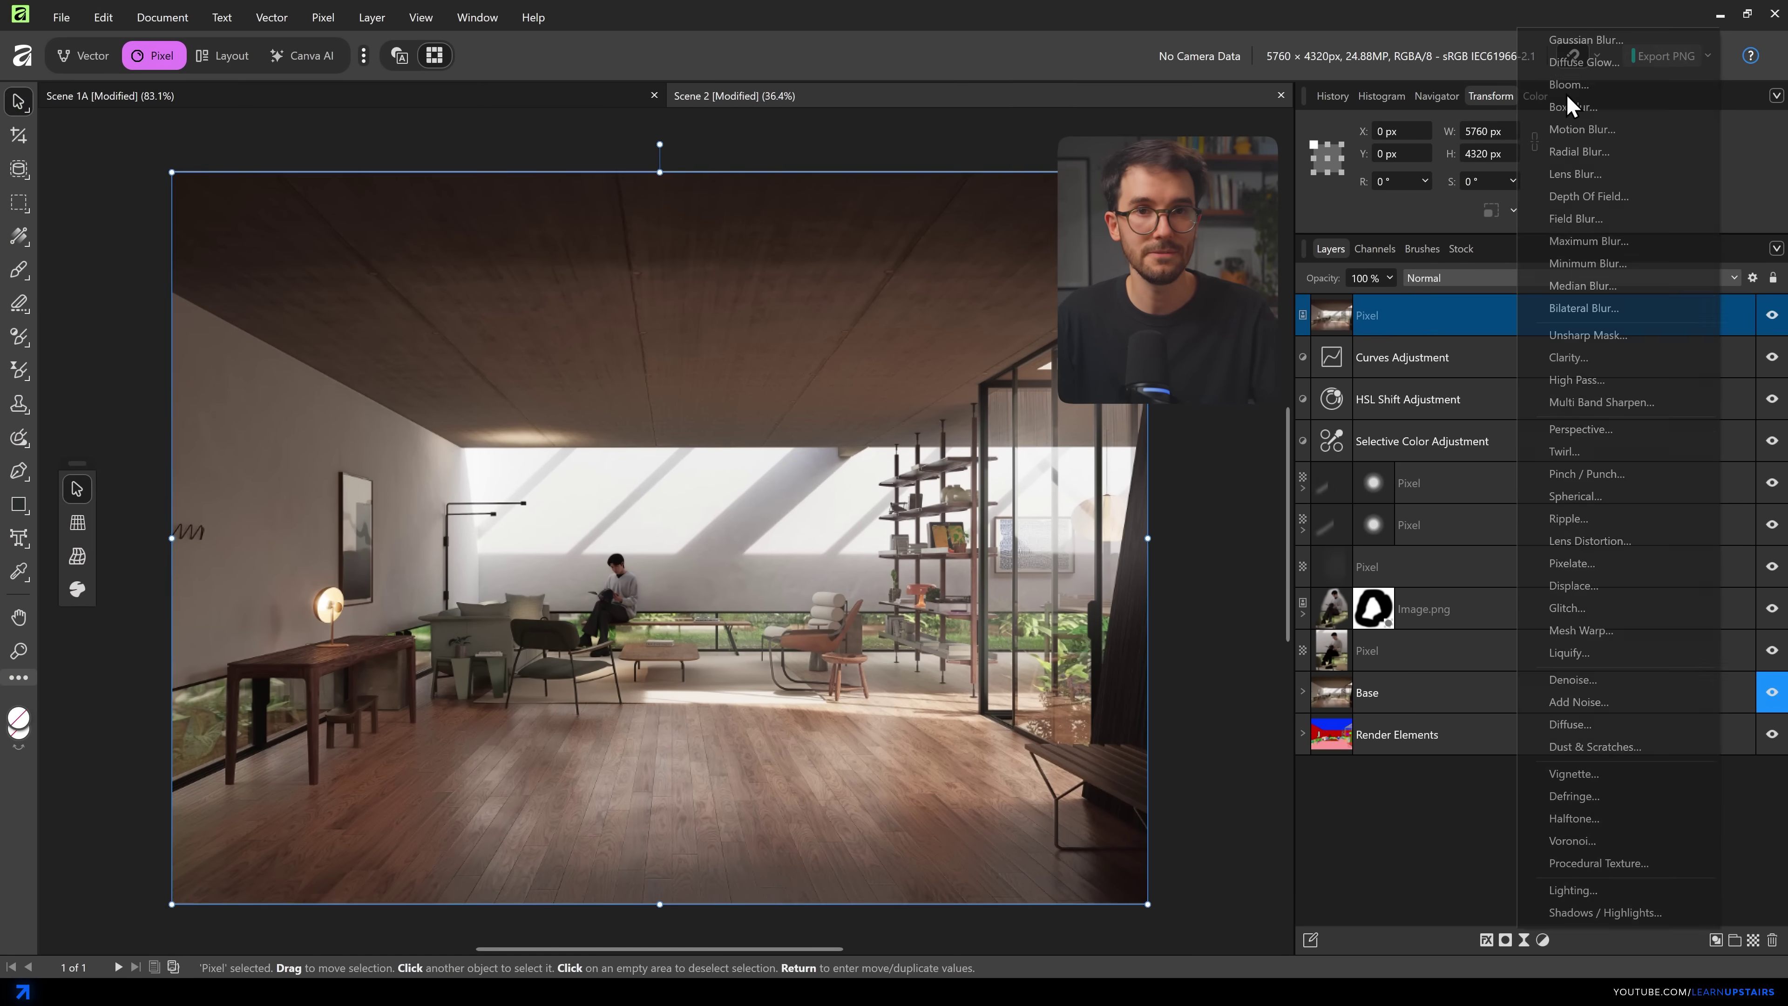
{"action": "left_click", "coordinate": [1557, 34]}
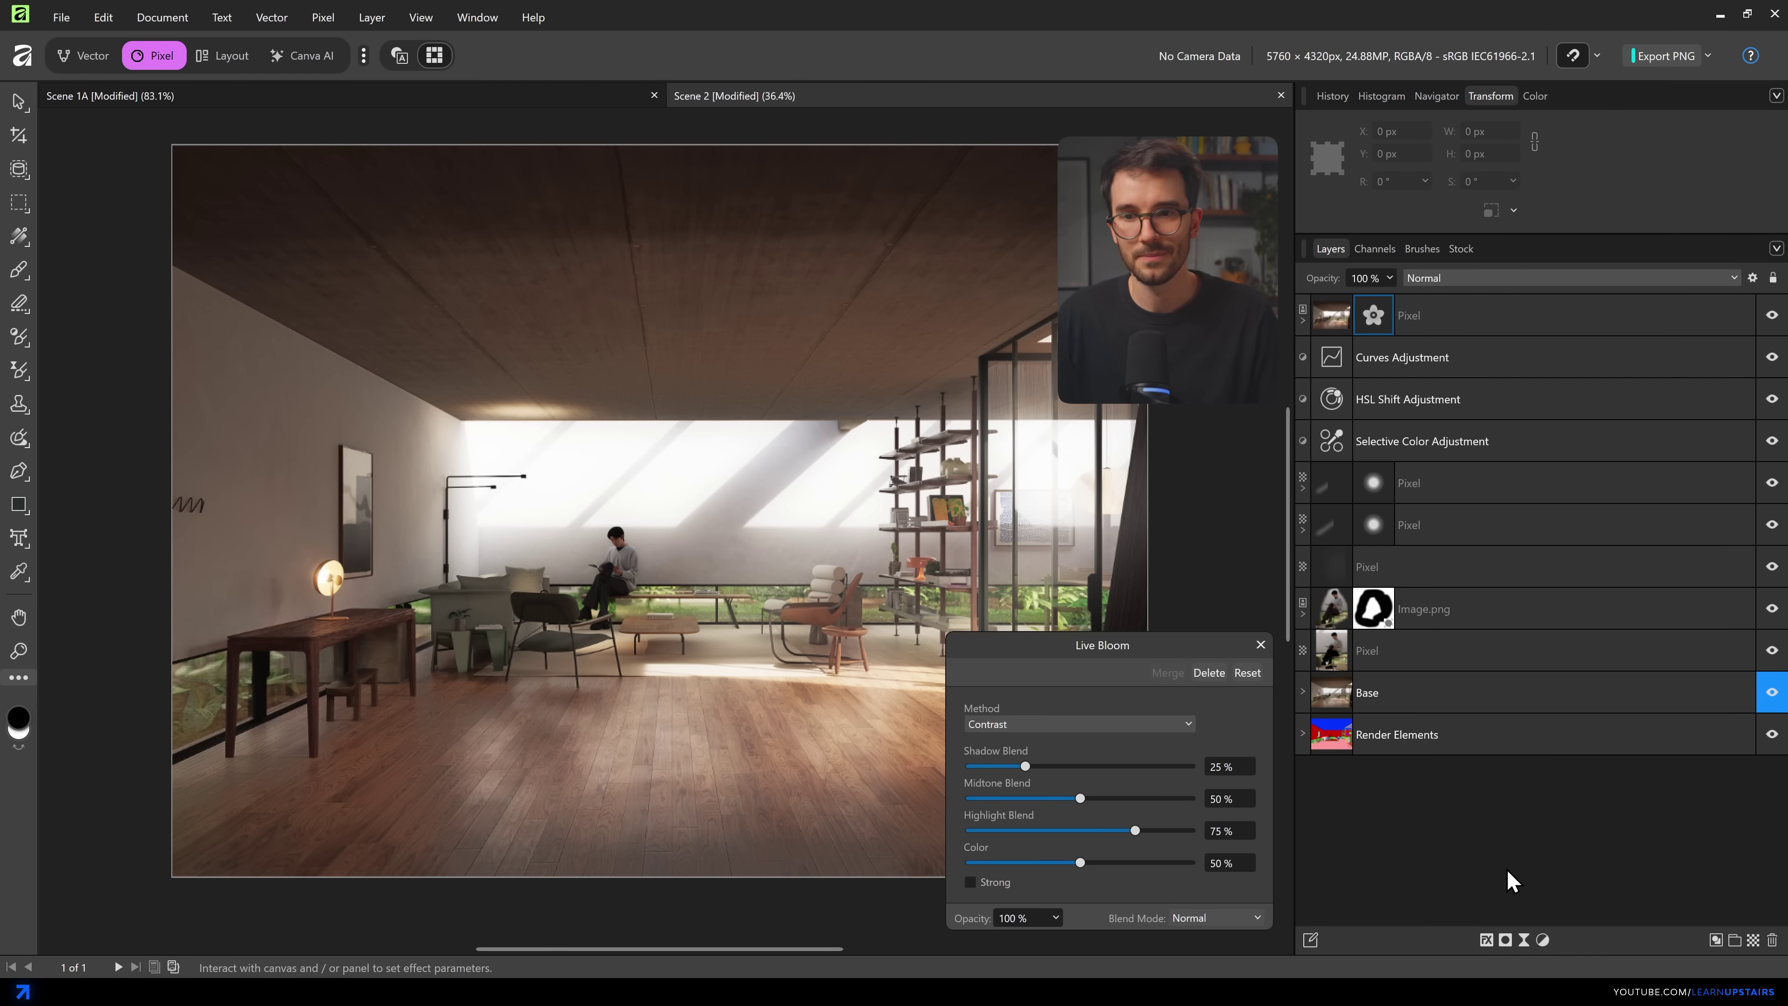
{"action": "left_click", "coordinate": [1260, 644]}
- Add a Bloom live filter with its method set to Bright
{"action": "left_click", "coordinate": [1523, 939]}
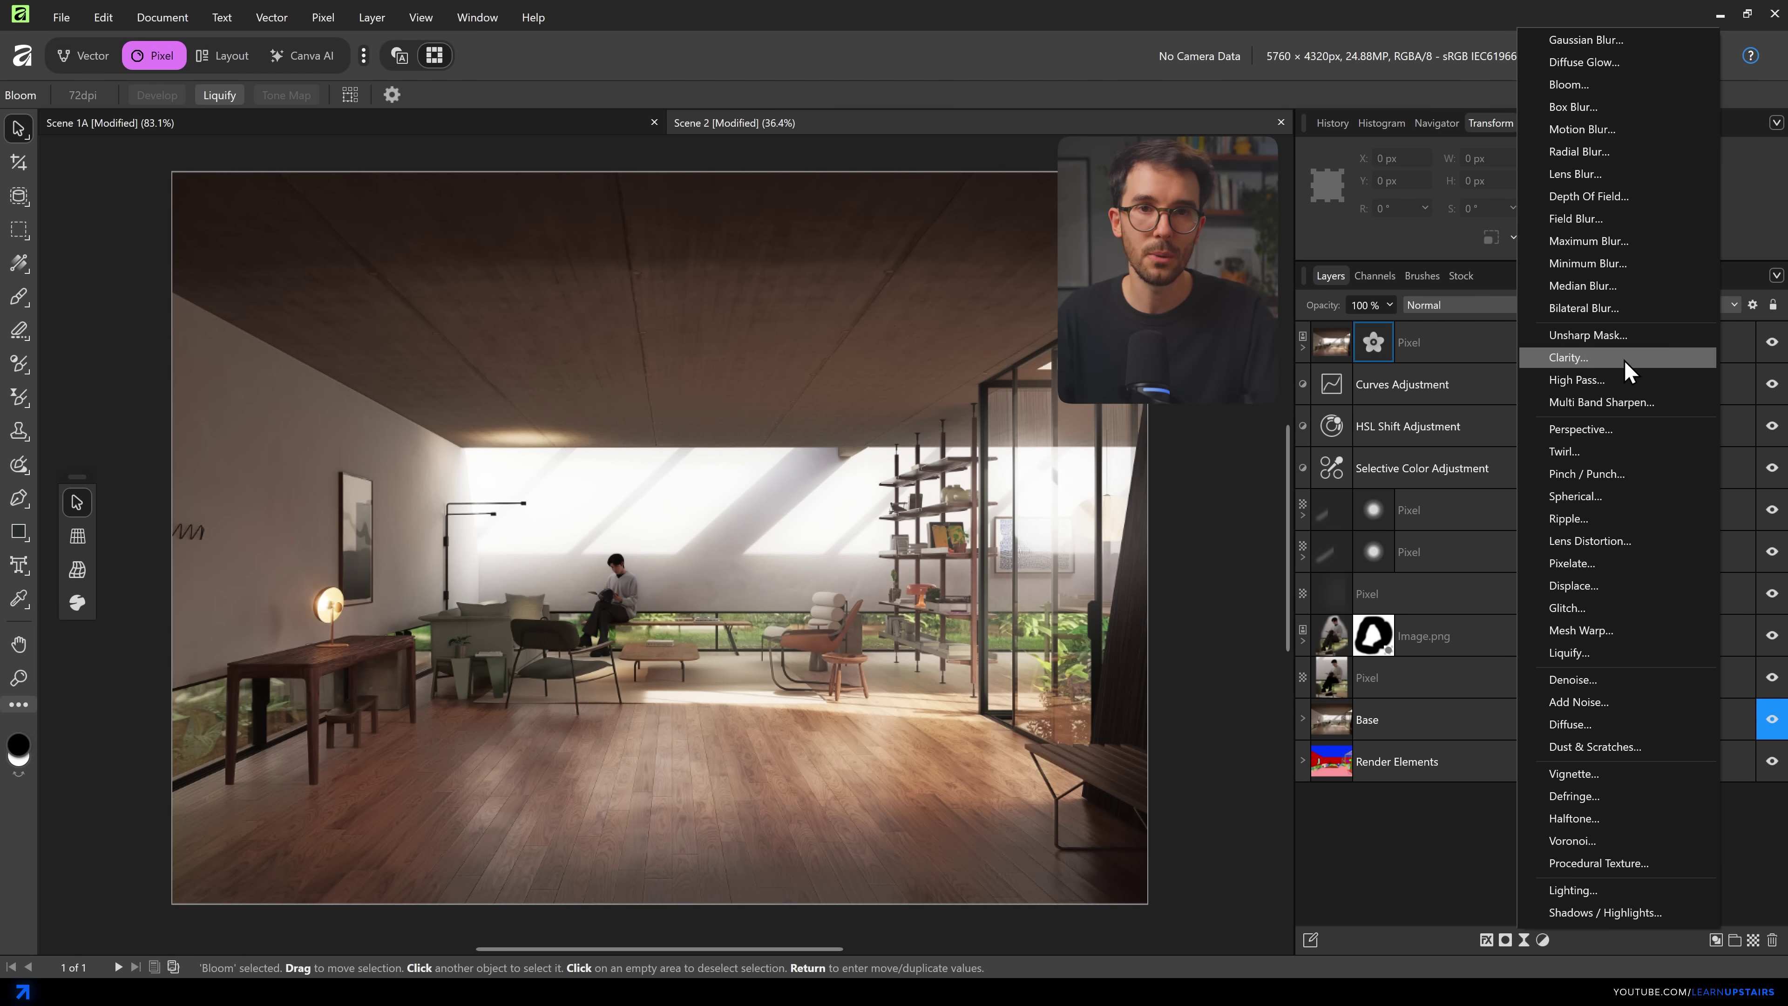
{"action": "left_click", "coordinate": [1584, 82]}
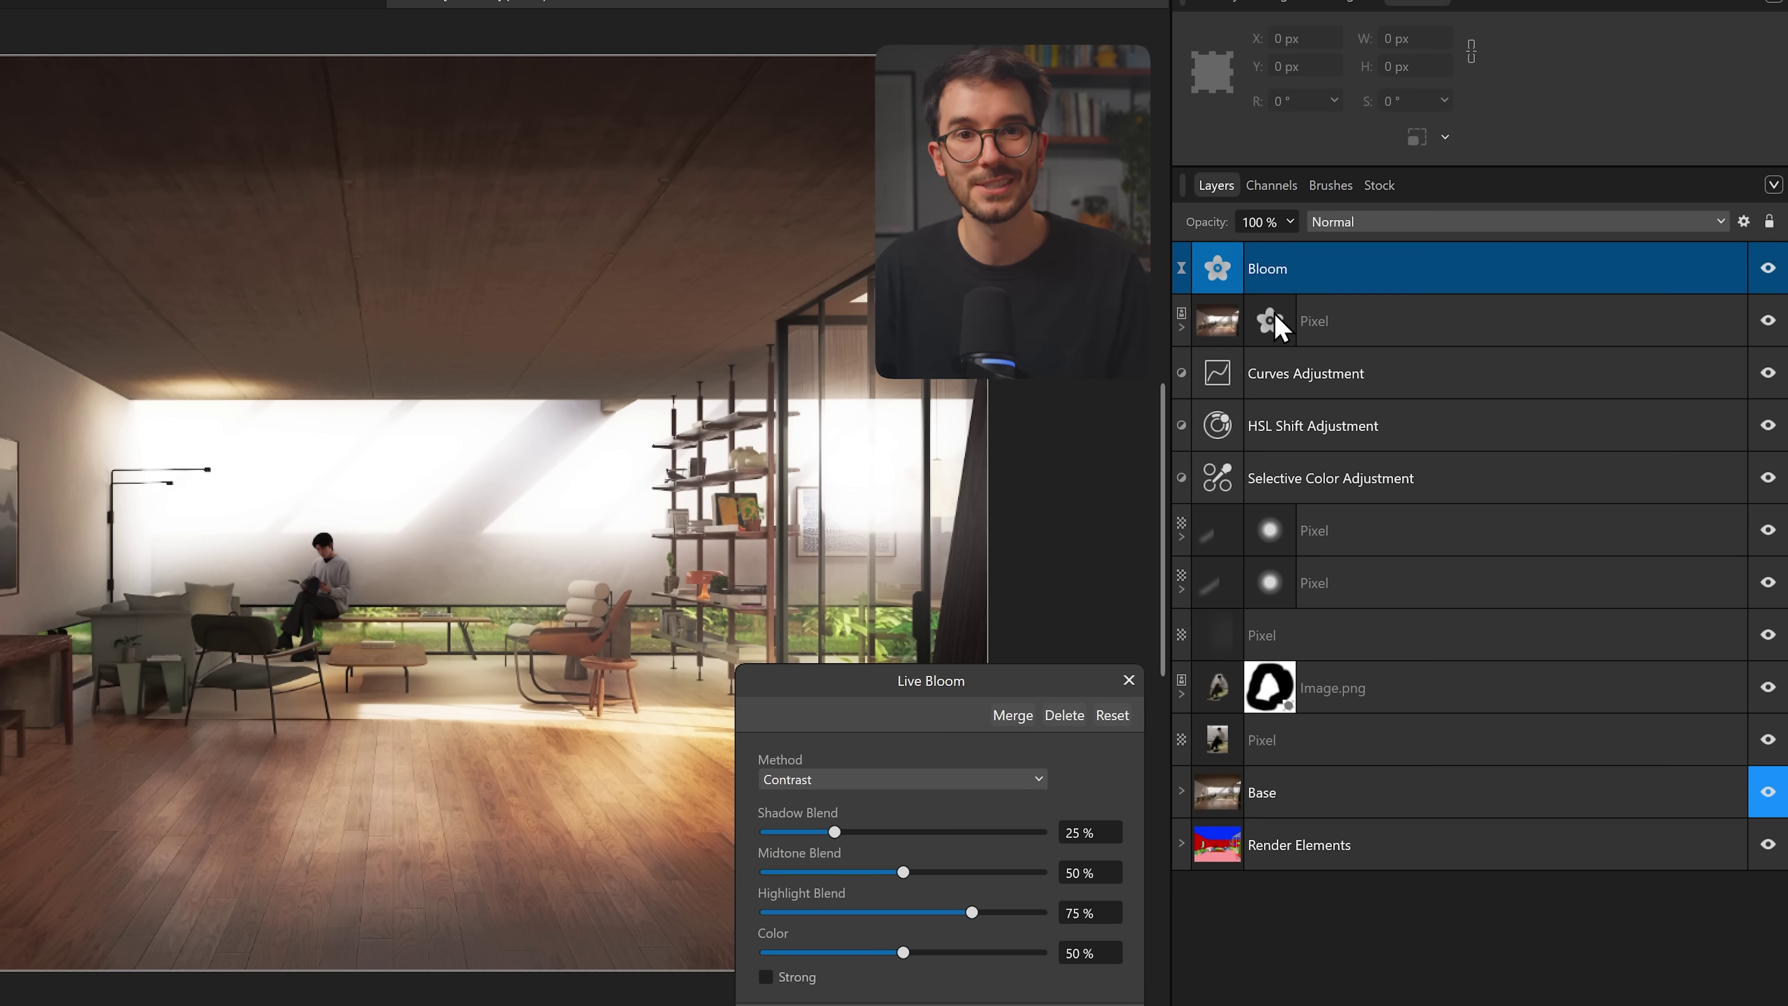
{"action": "left_click", "coordinate": [901, 779]}
{"action": "left_click", "coordinate": [781, 831]}
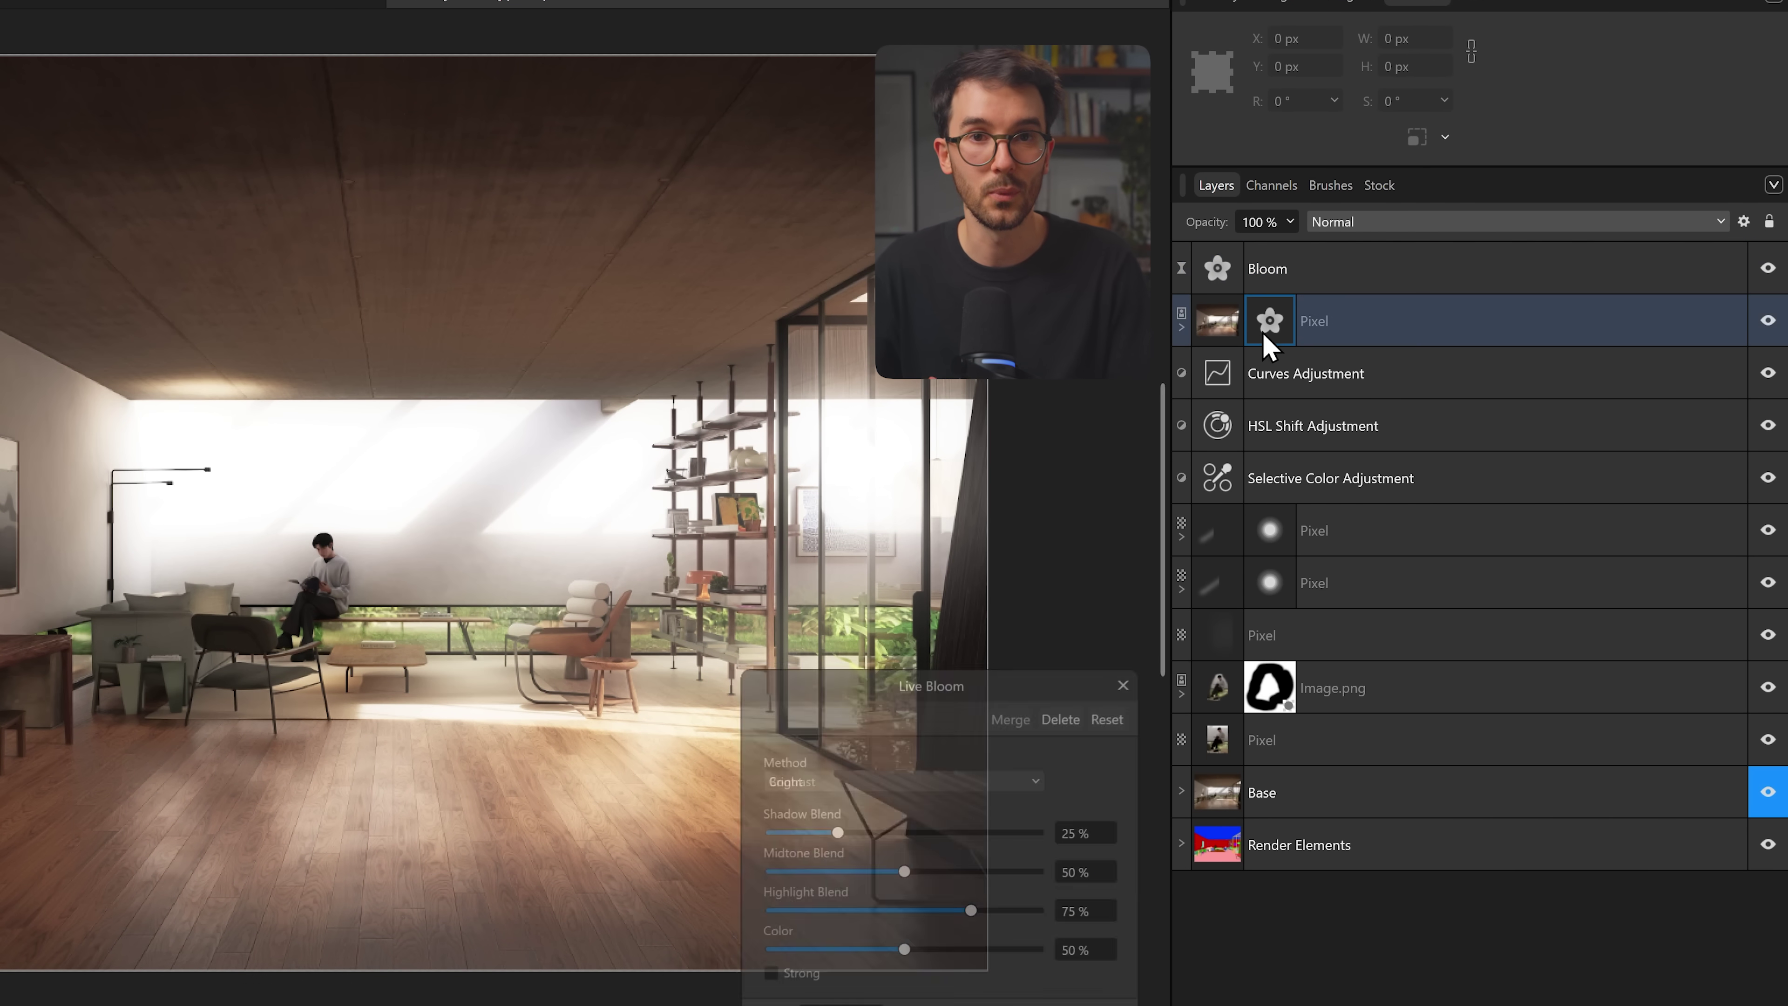
{"action": "left_click", "coordinate": [1126, 680]}
- Delete the bloom nested in the Pixel layer and toggle Bloom's visibility to compare
{"action": "key", "text": "Delete"}
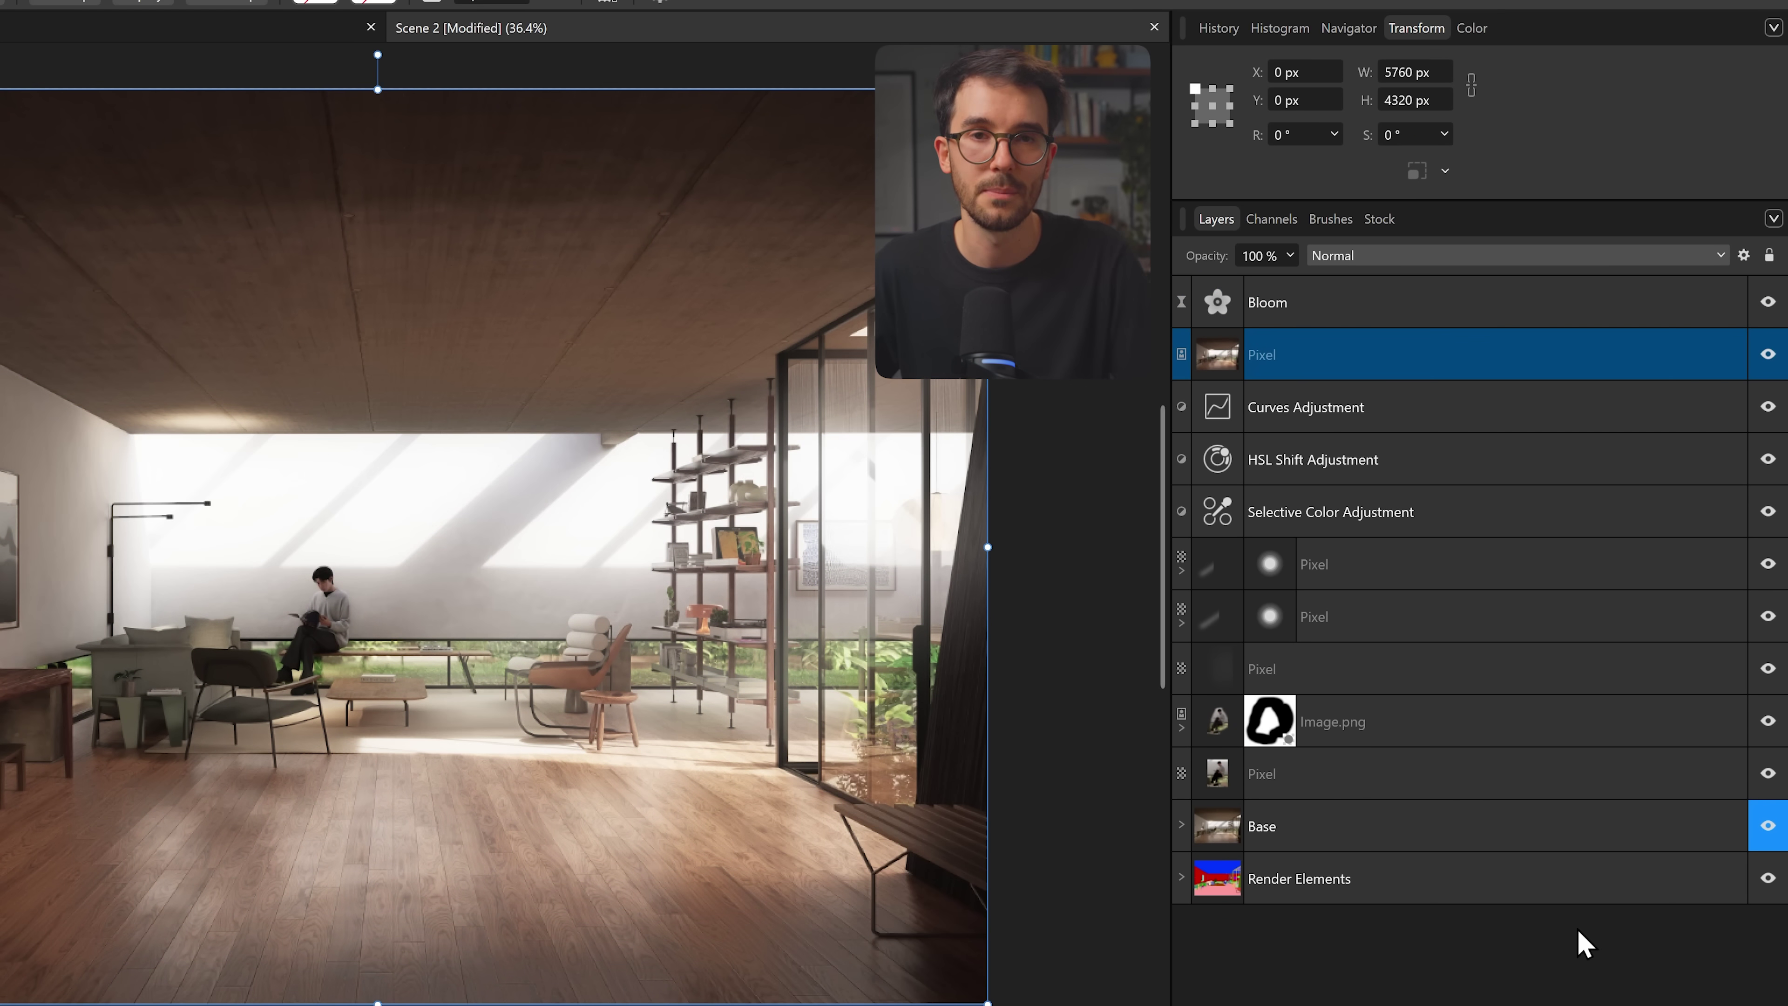
{"action": "left_click", "coordinate": [1760, 303]}
{"action": "left_click", "coordinate": [1760, 302]}
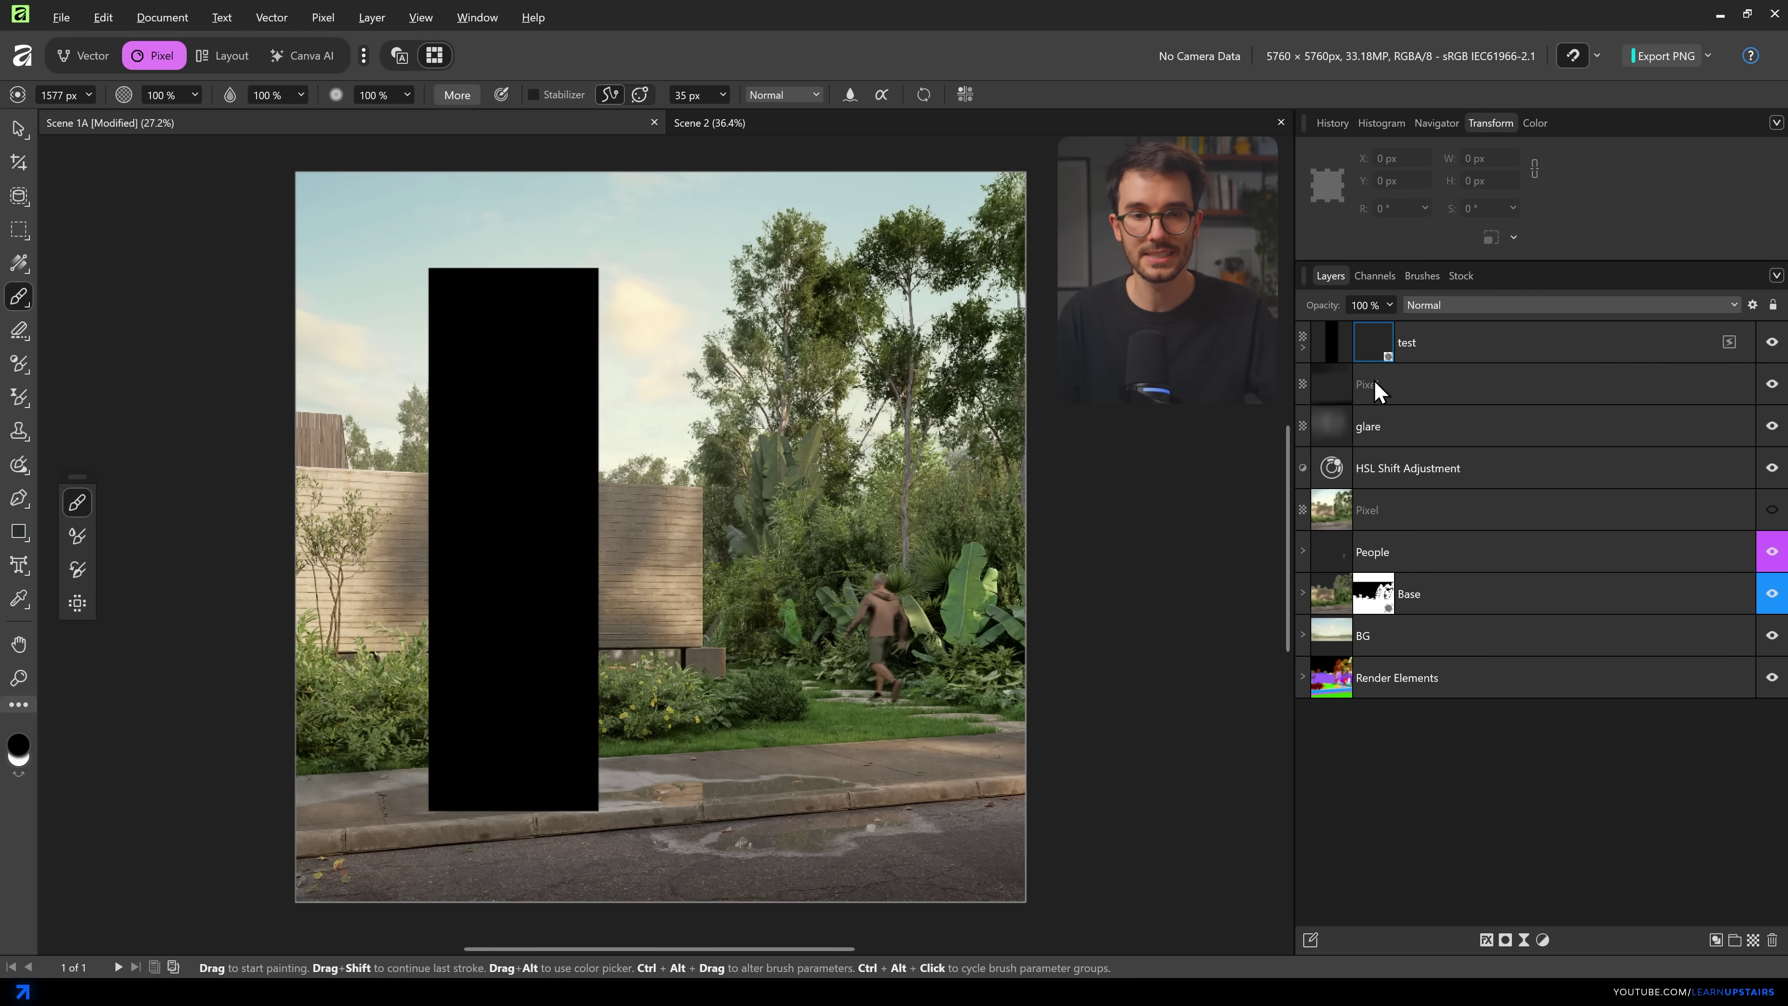
- Paint the test layer's mask to hide the black bar and most of the lower block, undoing two dabs
{"action": "mouse_move", "coordinate": [634, 430]}
{"action": "left_mouse_down"}
{"action": "mouse_move", "coordinate": [738, 402]}
{"action": "mouse_move", "coordinate": [452, 397]}
{"action": "left_mouse_up"}
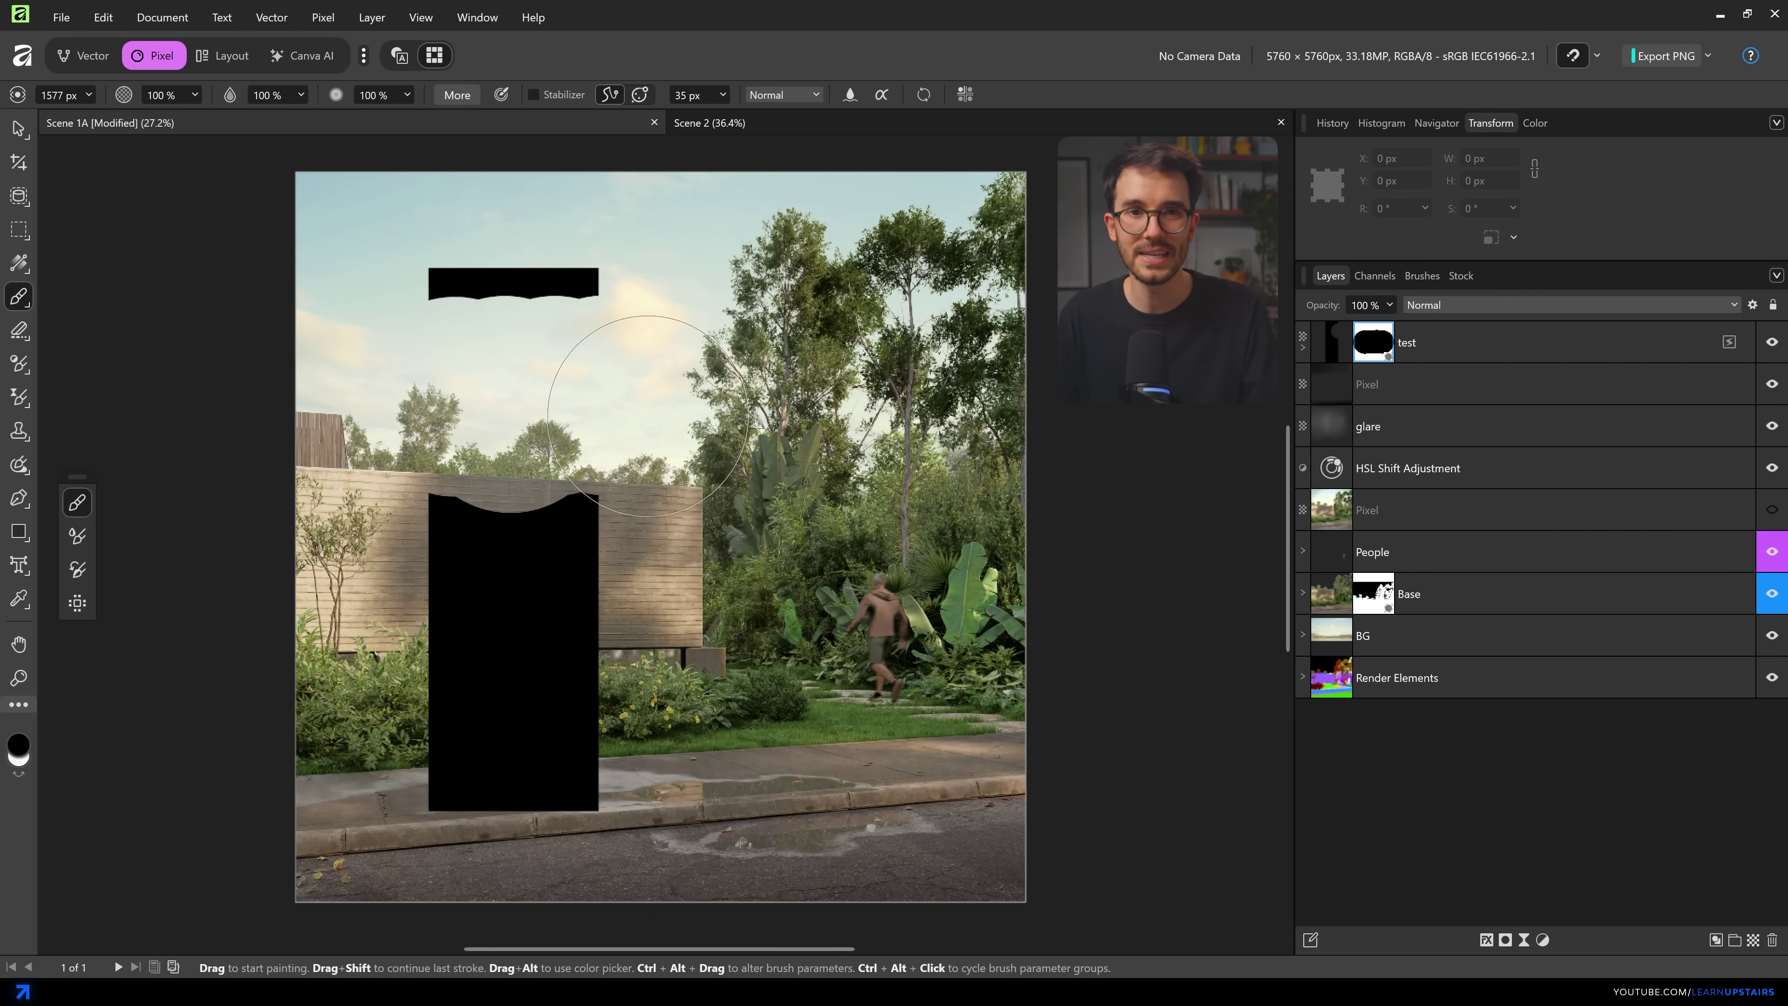
{"action": "left_click", "coordinate": [573, 568]}
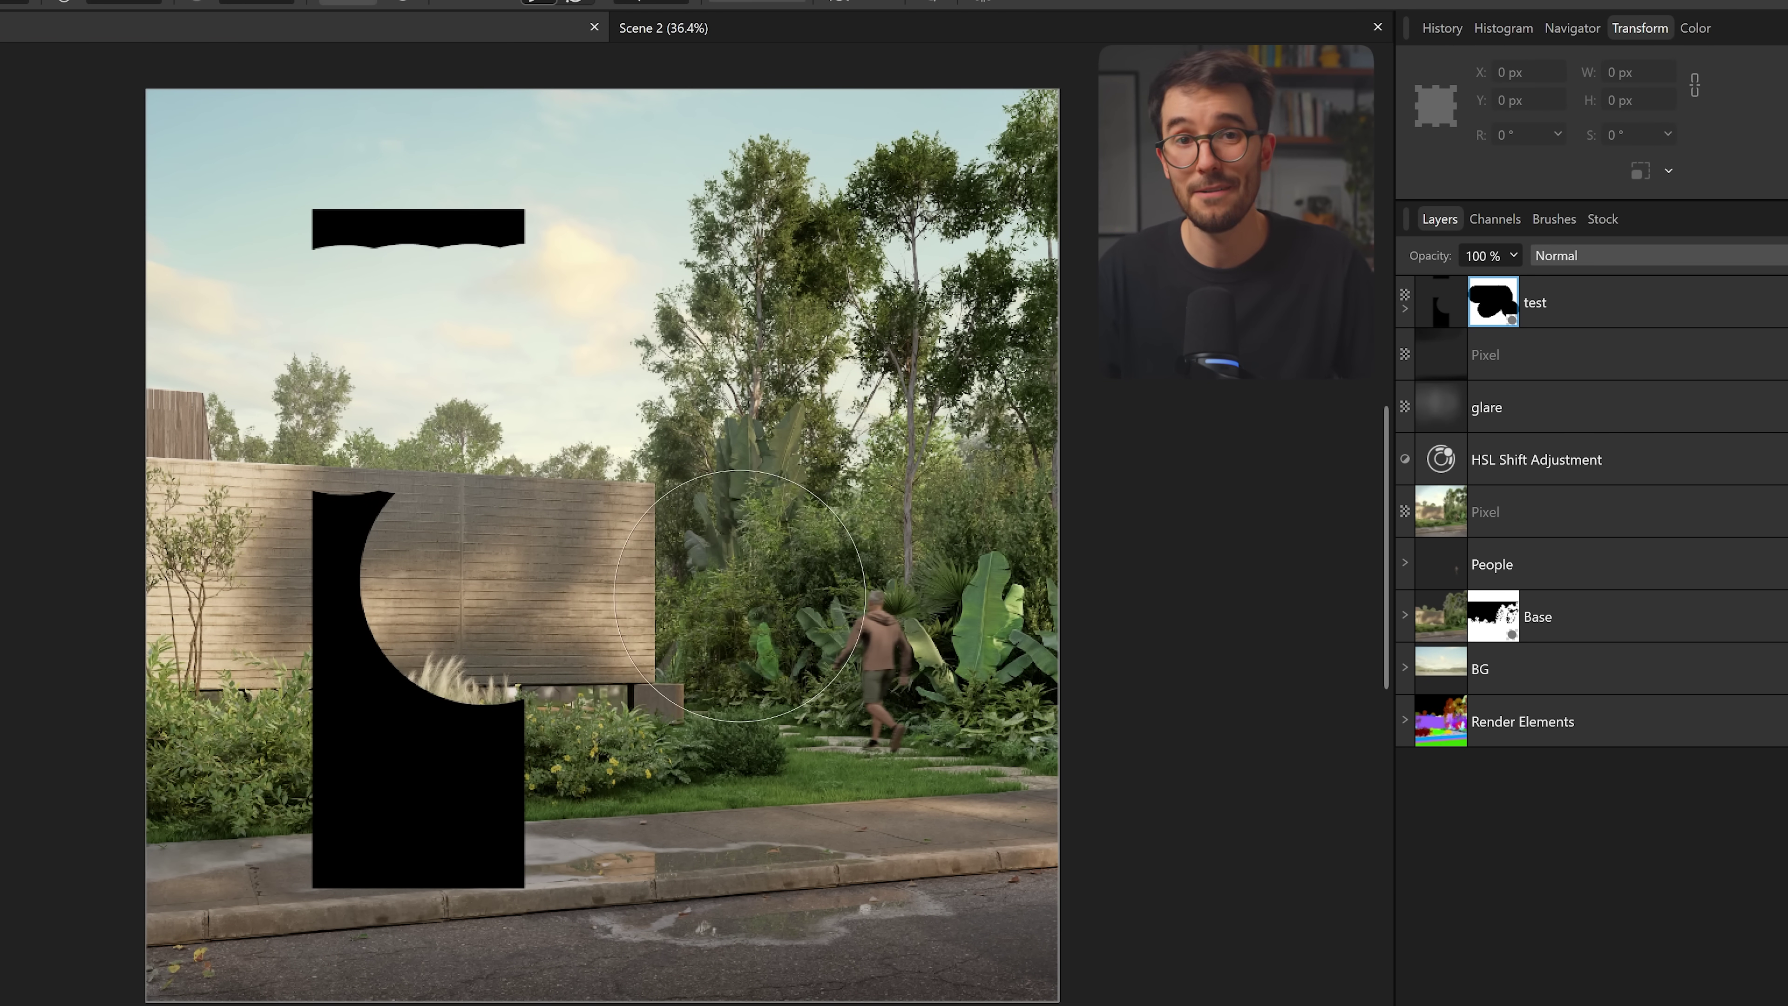
{"action": "key", "text": "ctrl+z"}
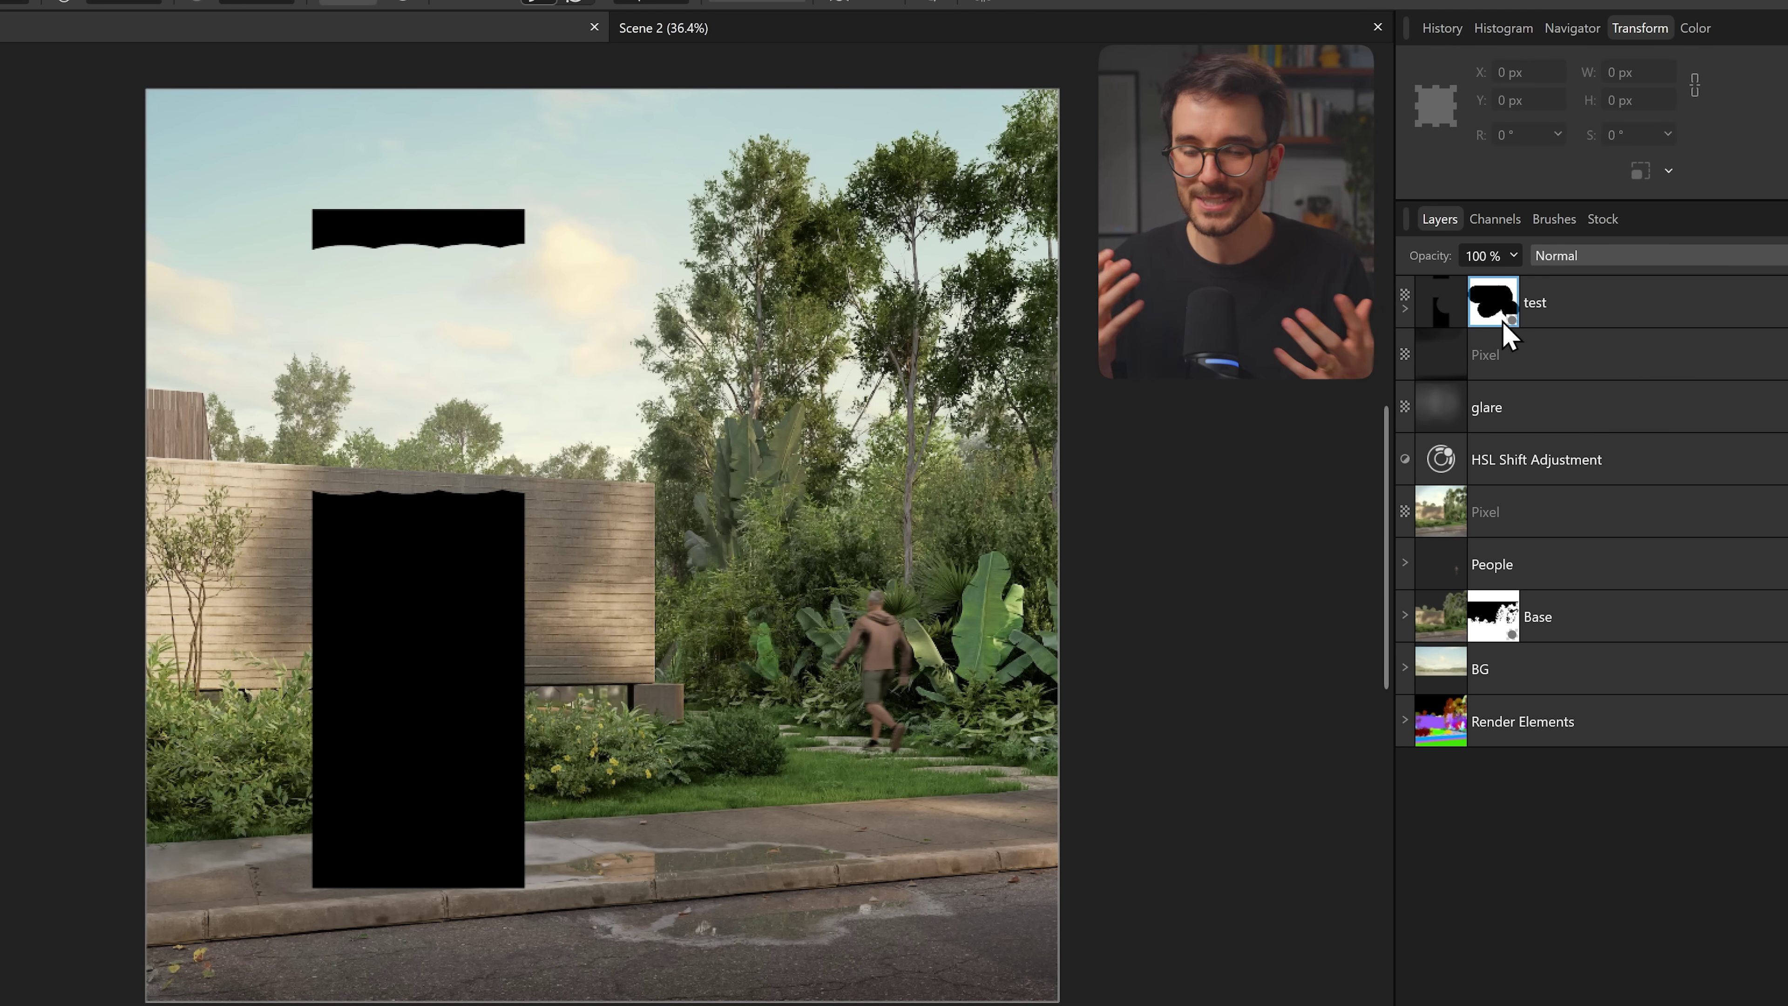
{"action": "key", "text": "ctrl+z"}
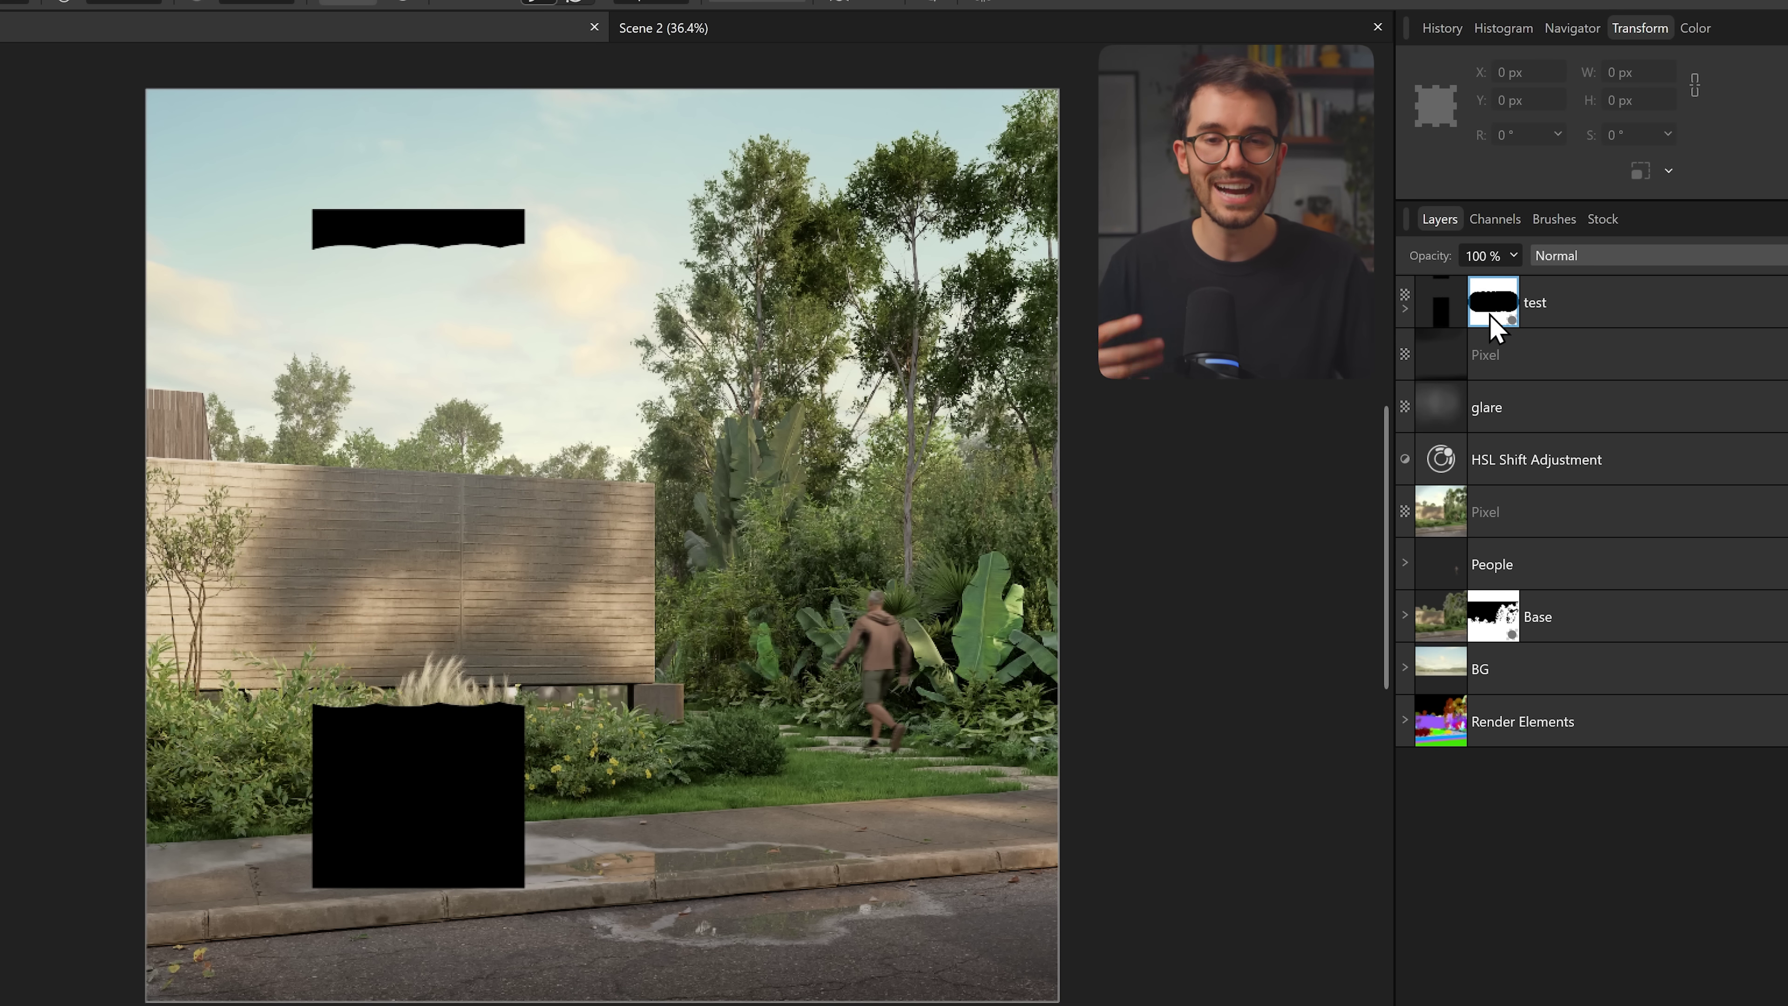
{"action": "left_click", "coordinate": [496, 239]}
{"action": "left_click", "coordinate": [423, 598]}
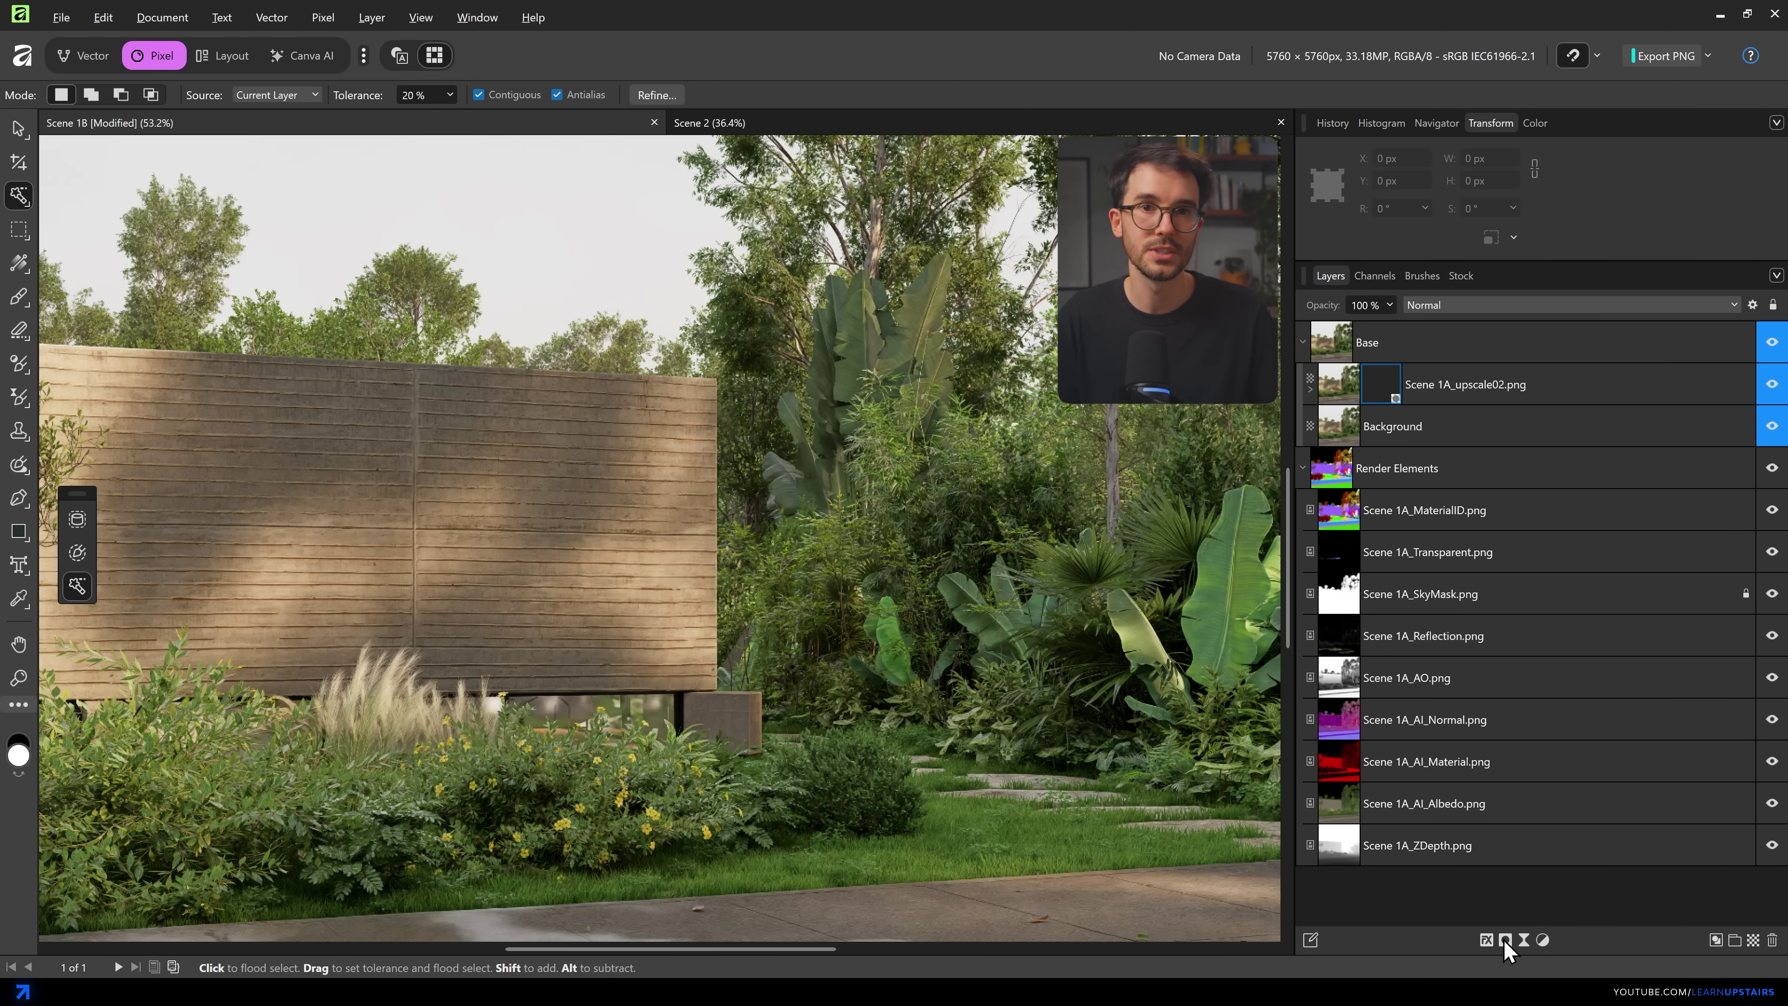
- Solo the MaterialID pass and flood-select the purple wall with Contiguous off at 8% tolerance
{"action": "left_click_drag", "start_coordinate": [587, 625], "coordinate": [834, 619]}
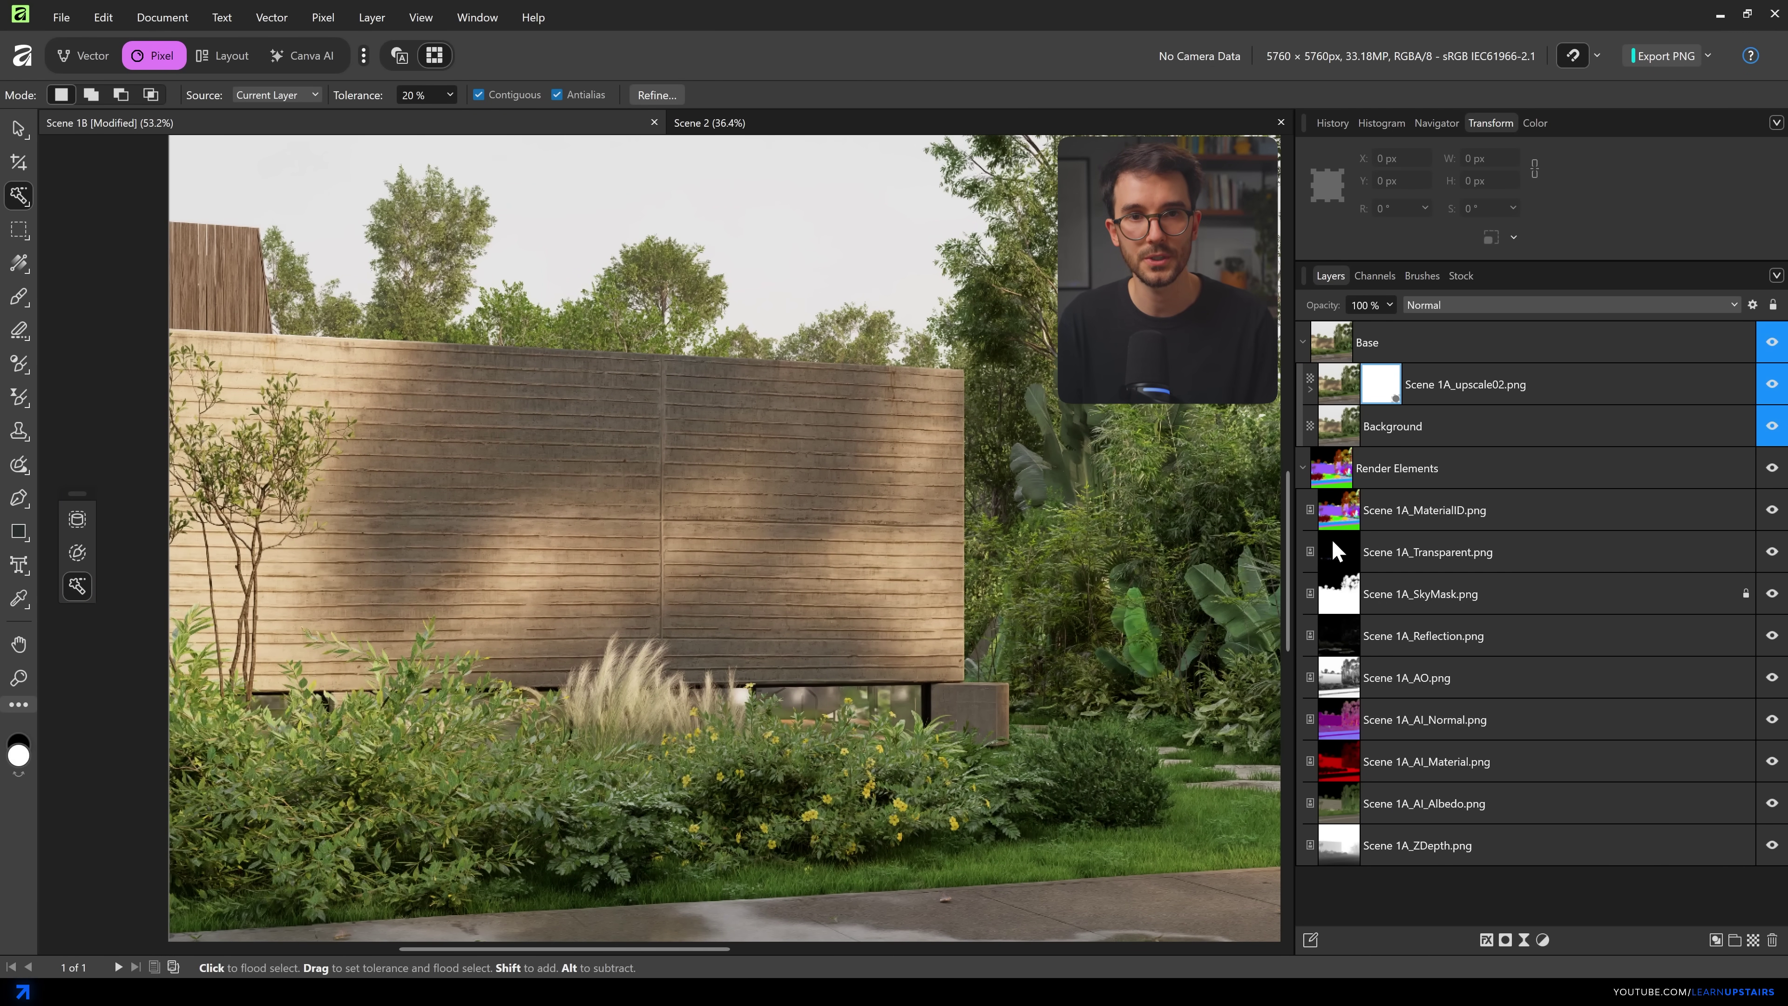
{"action": "left_click", "coordinate": [1338, 523], "text": "alt"}
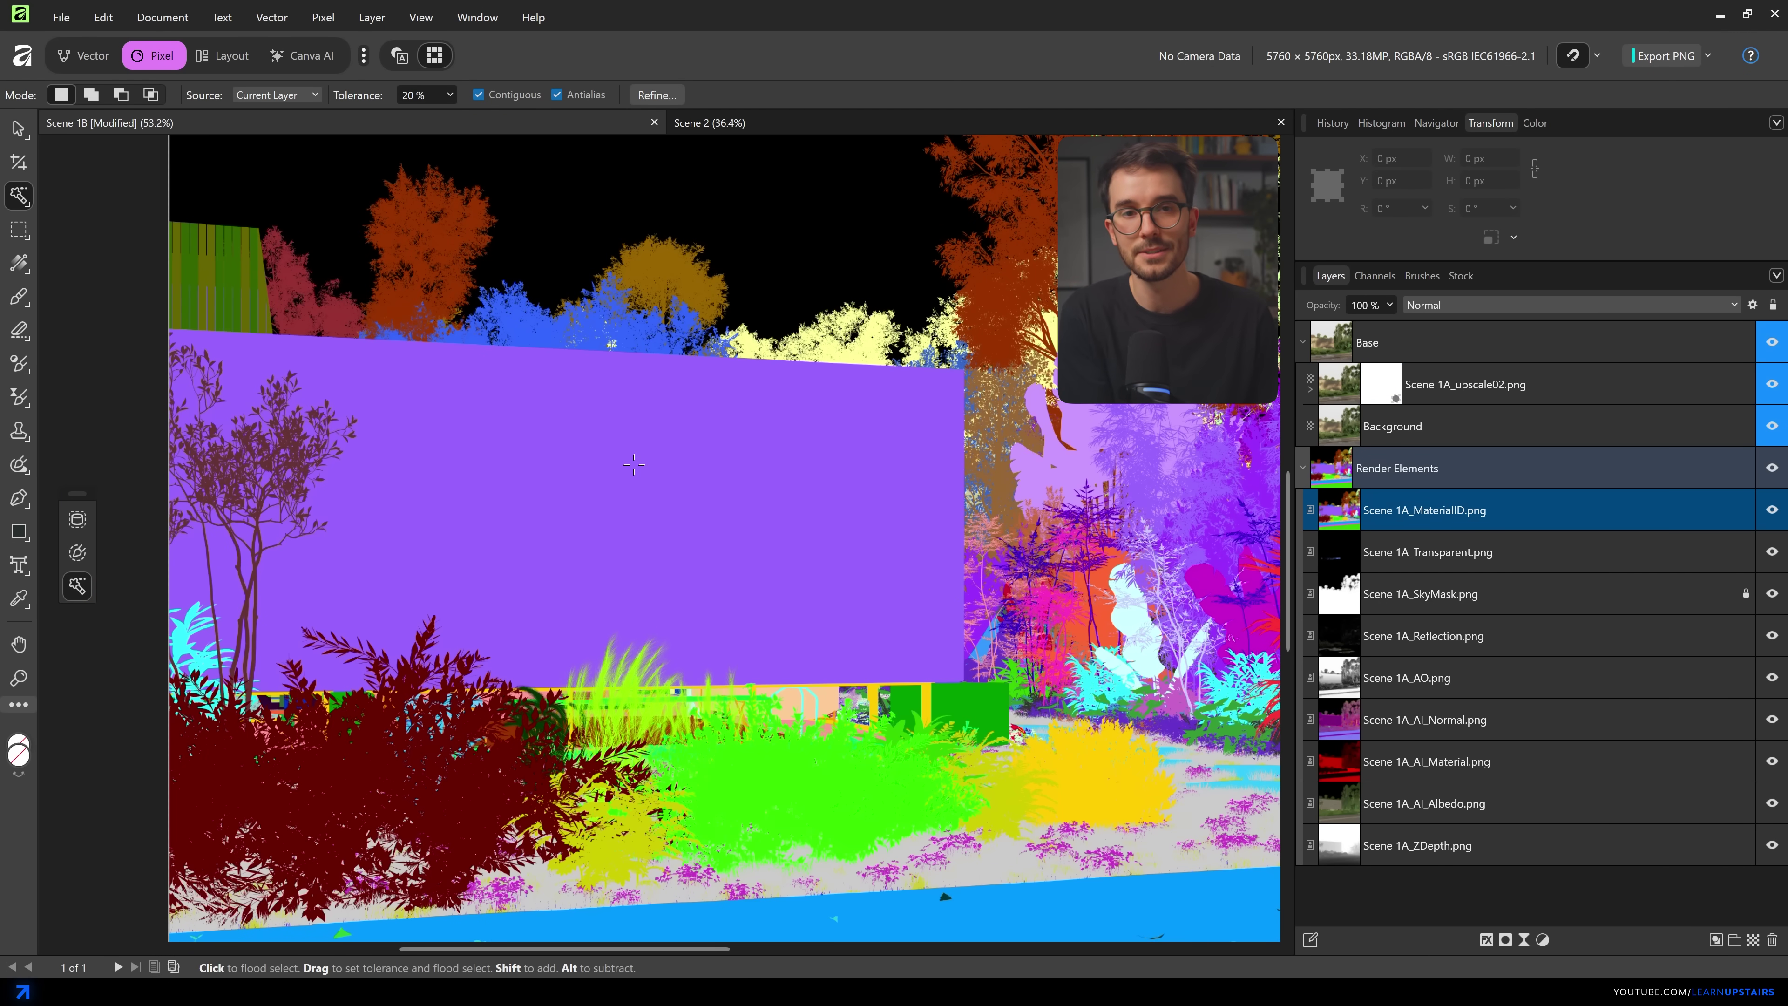
{"action": "key", "text": "w"}
{"action": "key", "text": "w"}
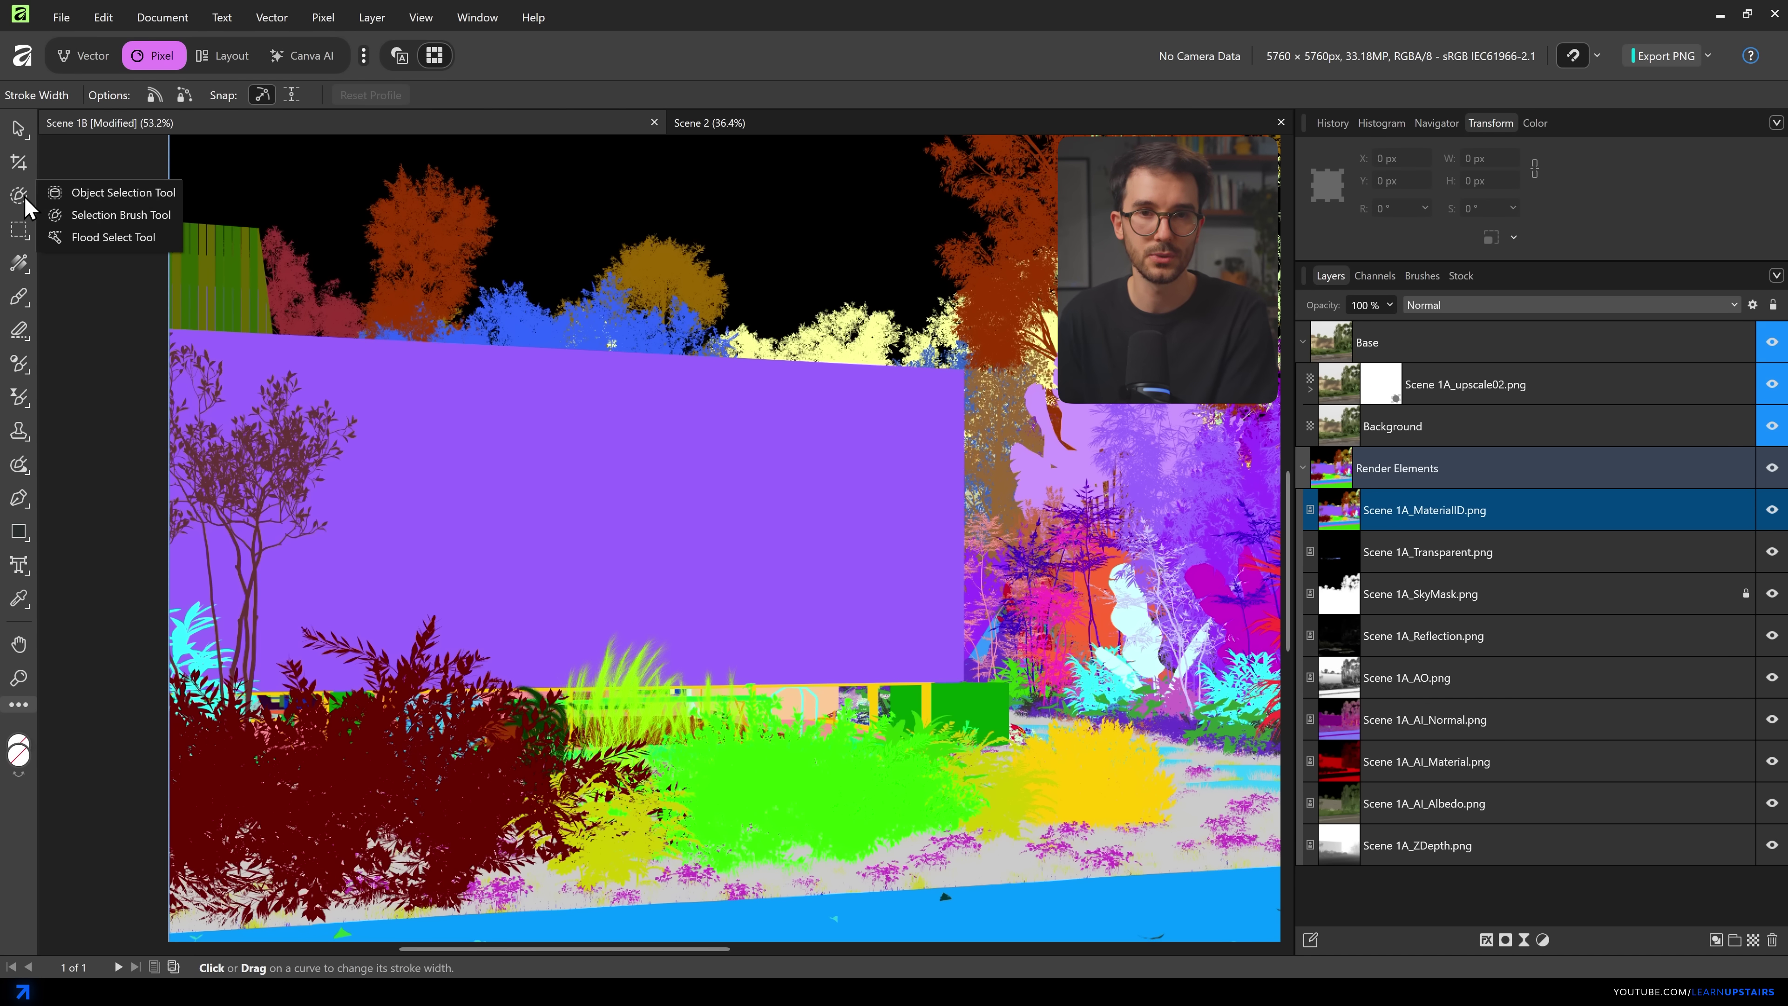
{"action": "left_click", "coordinate": [88, 238]}
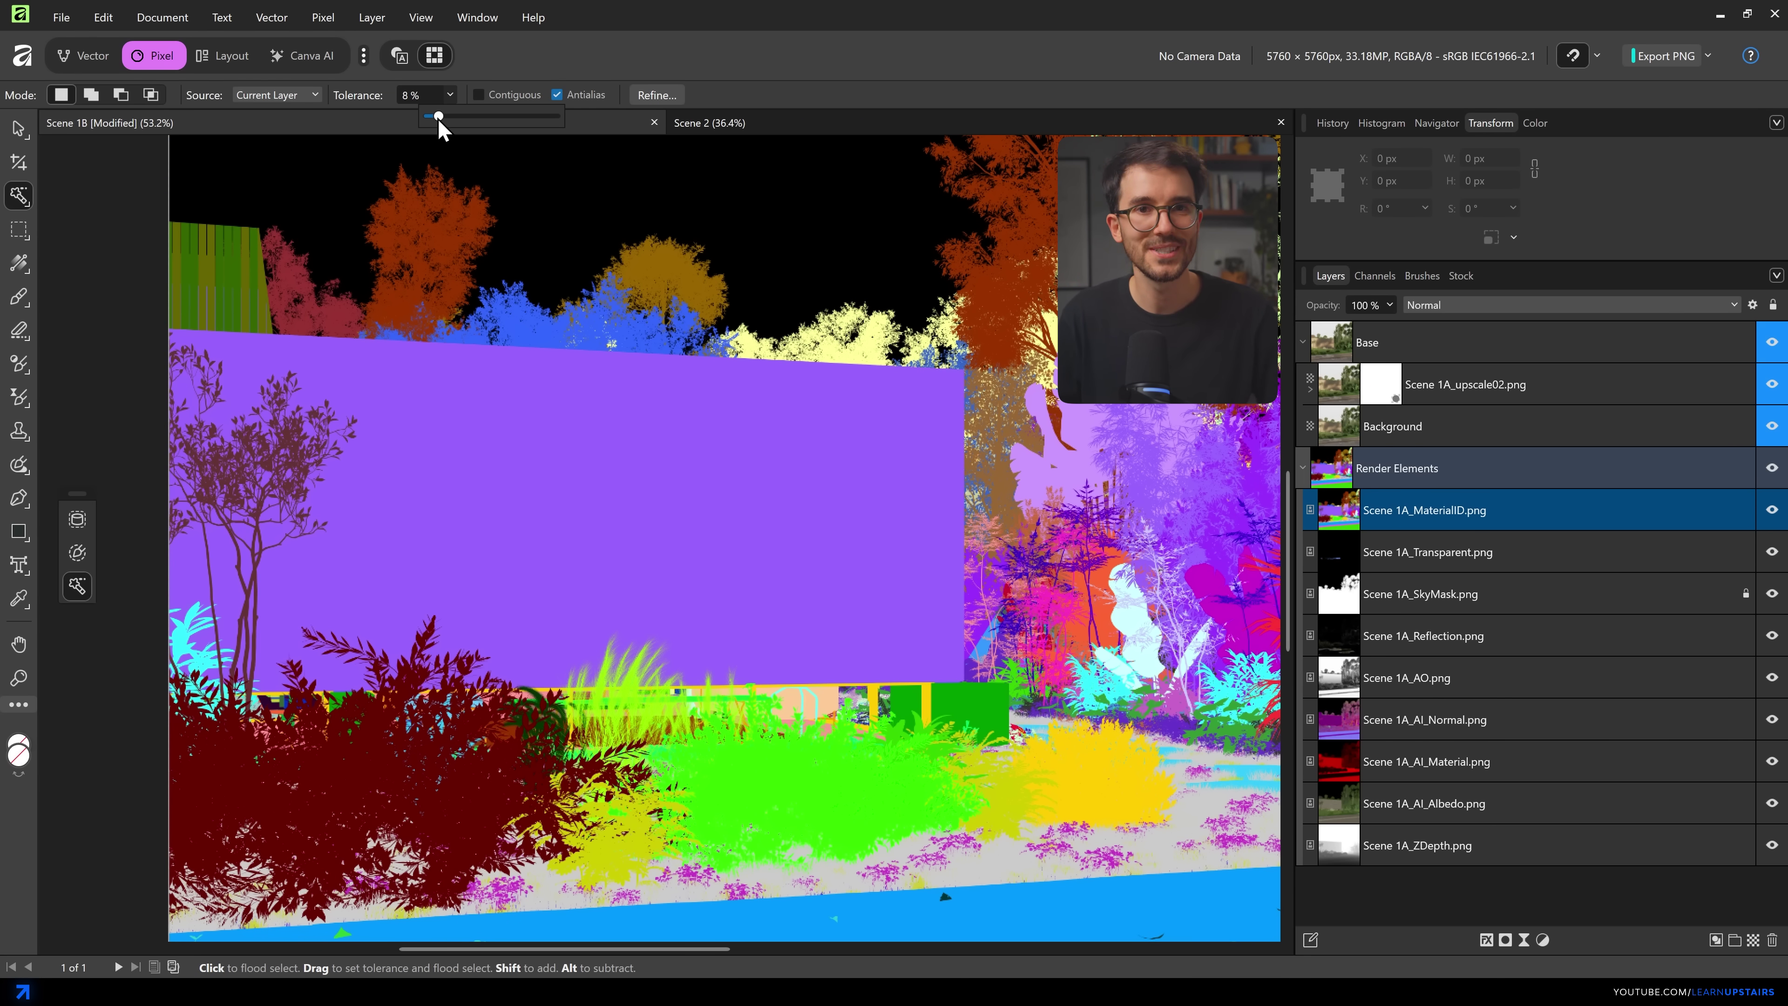
{"action": "left_click", "coordinate": [491, 358]}
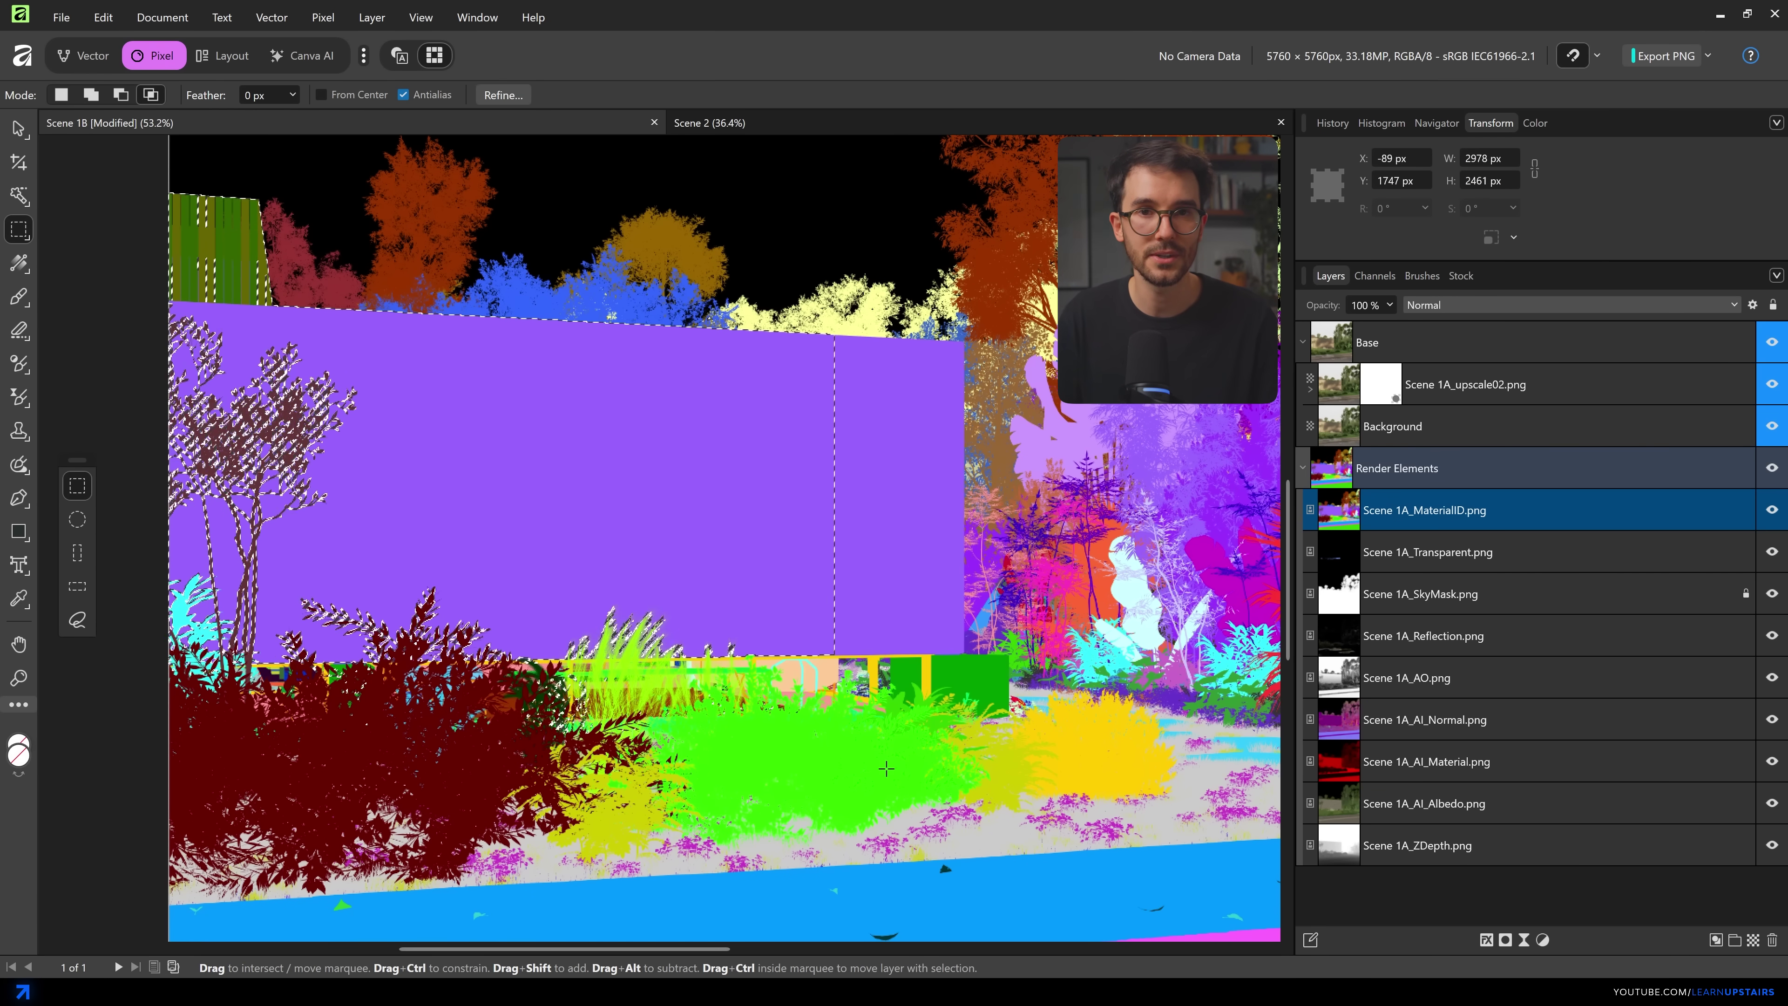
{"action": "key", "text": "ctrl+z"}
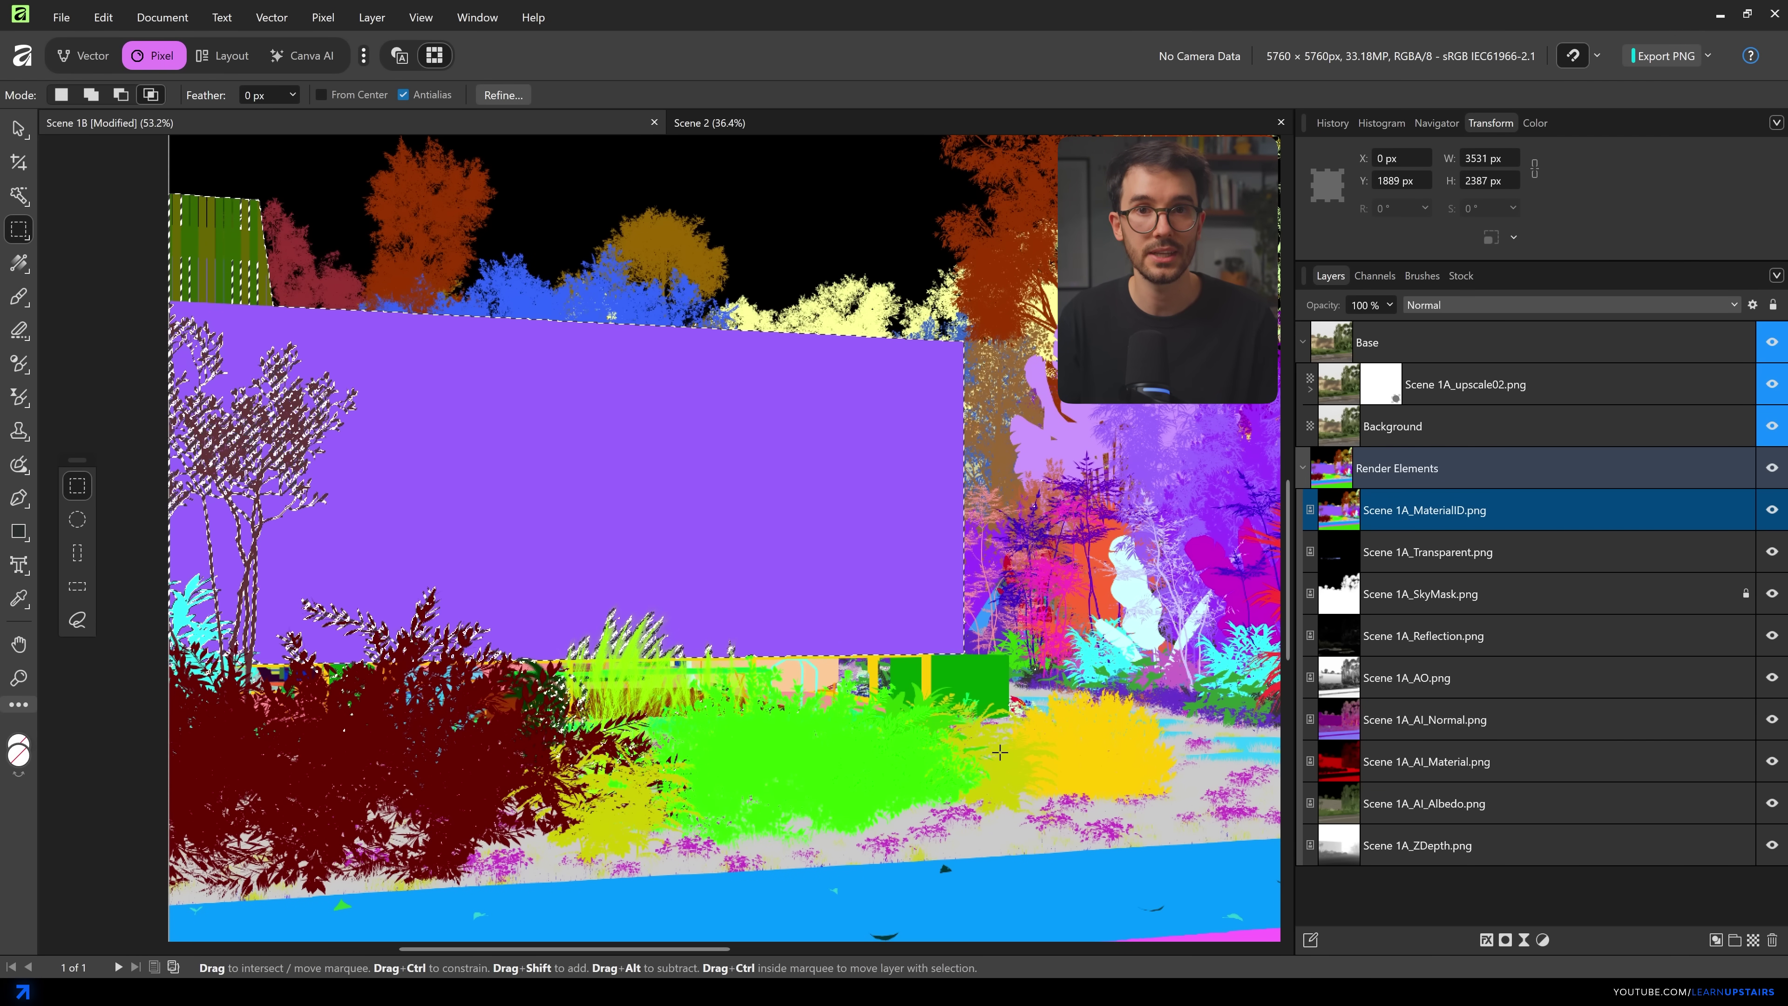
- Fill the wall selection black in Scene 1A_upscale02's mask, deselect, compare, and hide the BG sky
{"action": "left_click", "coordinate": [1379, 394]}
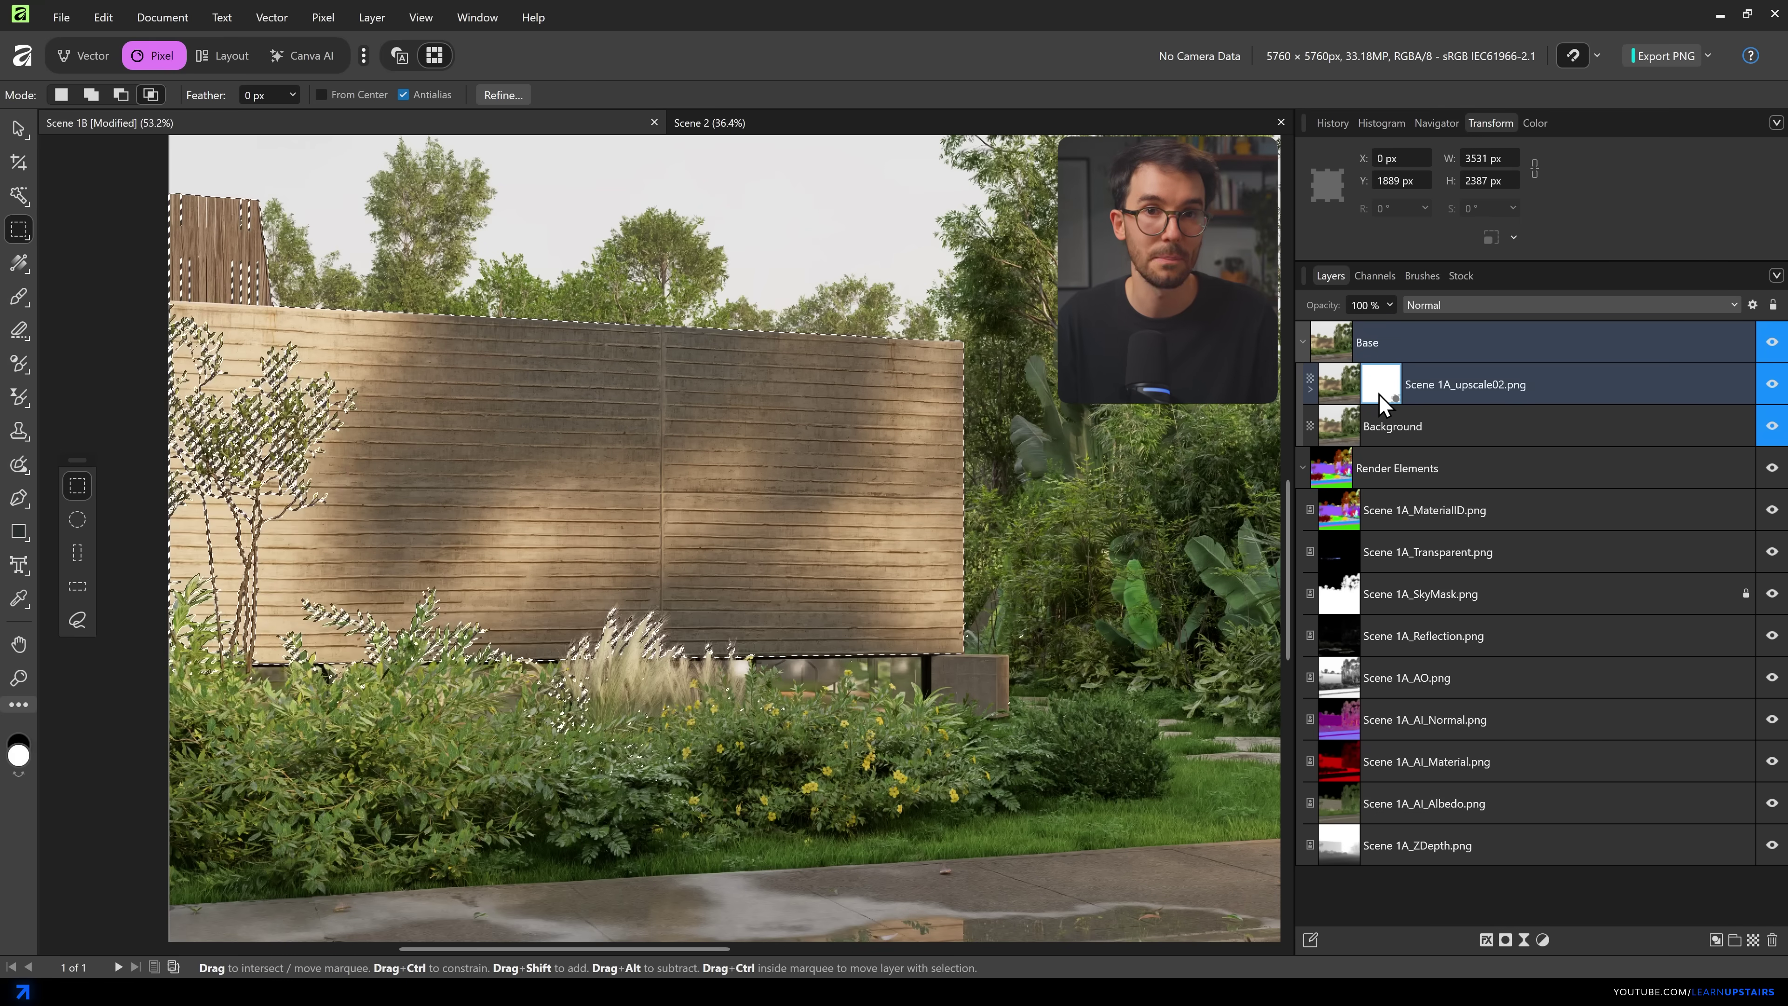
{"action": "key", "text": "Delete"}
{"action": "key", "text": "ctrl+d"}
{"action": "left_click_drag", "start_coordinate": [1072, 507], "coordinate": [861, 513]}
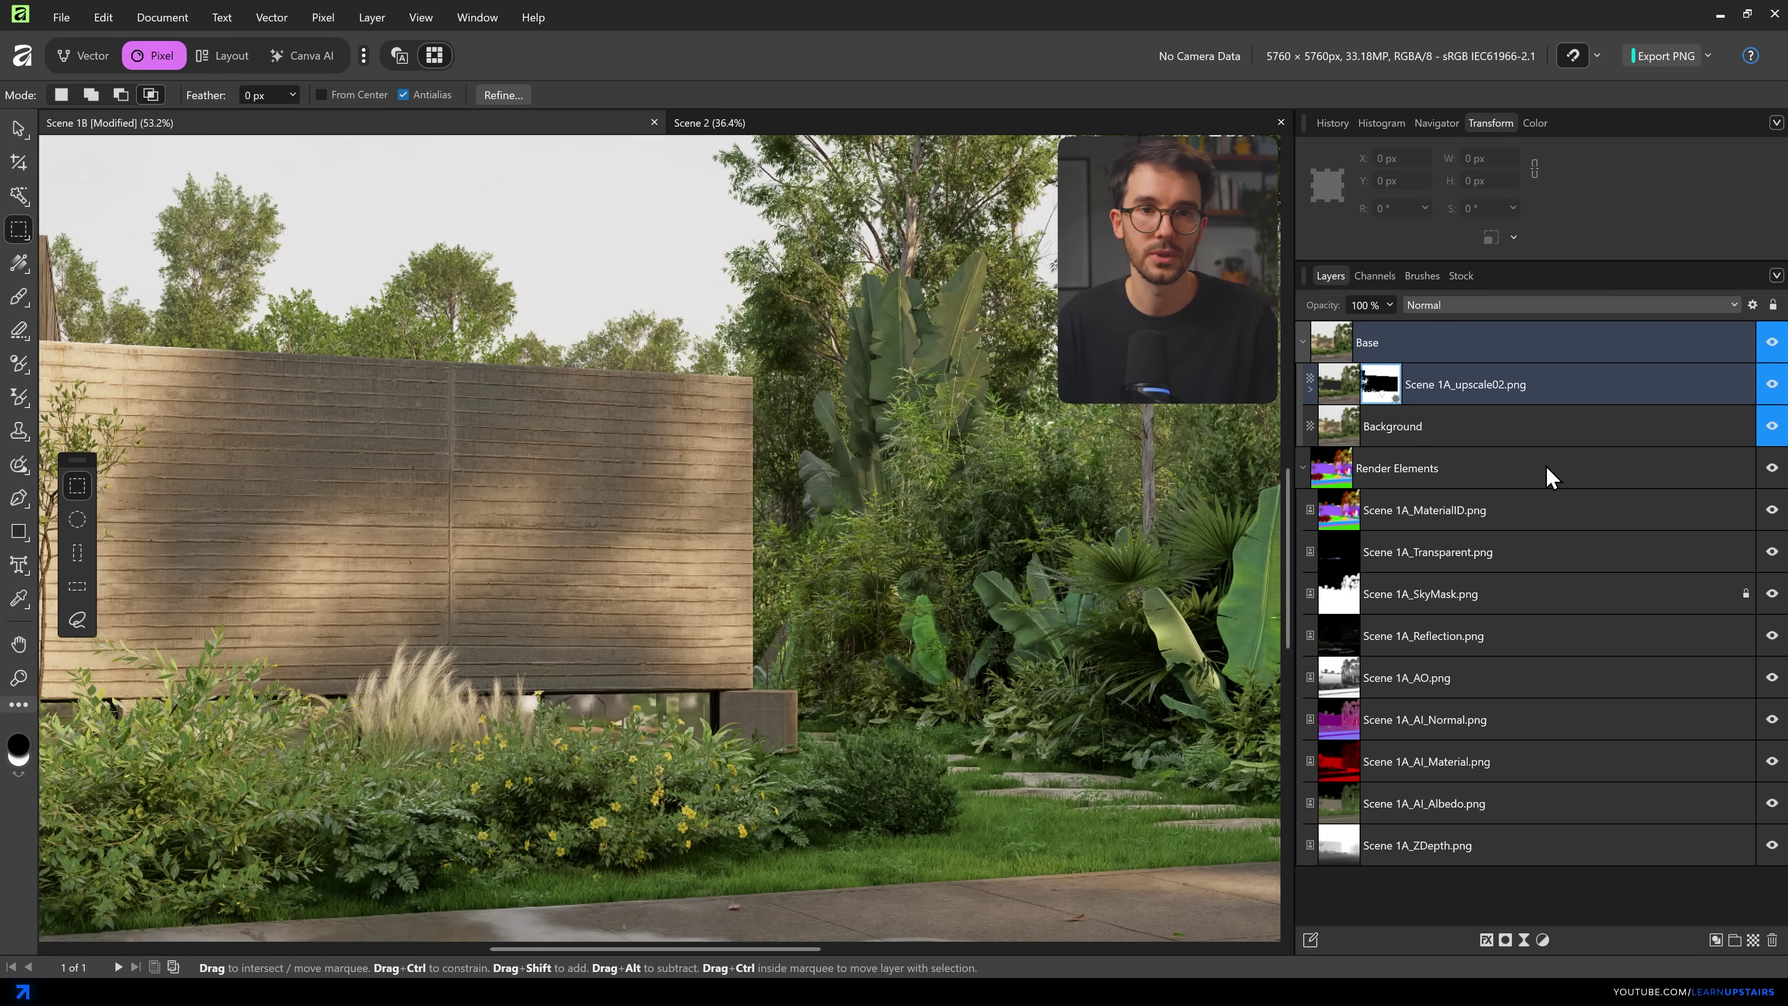
{"action": "key", "text": "ctrl+equal"}
{"action": "left_click", "coordinate": [1772, 384]}
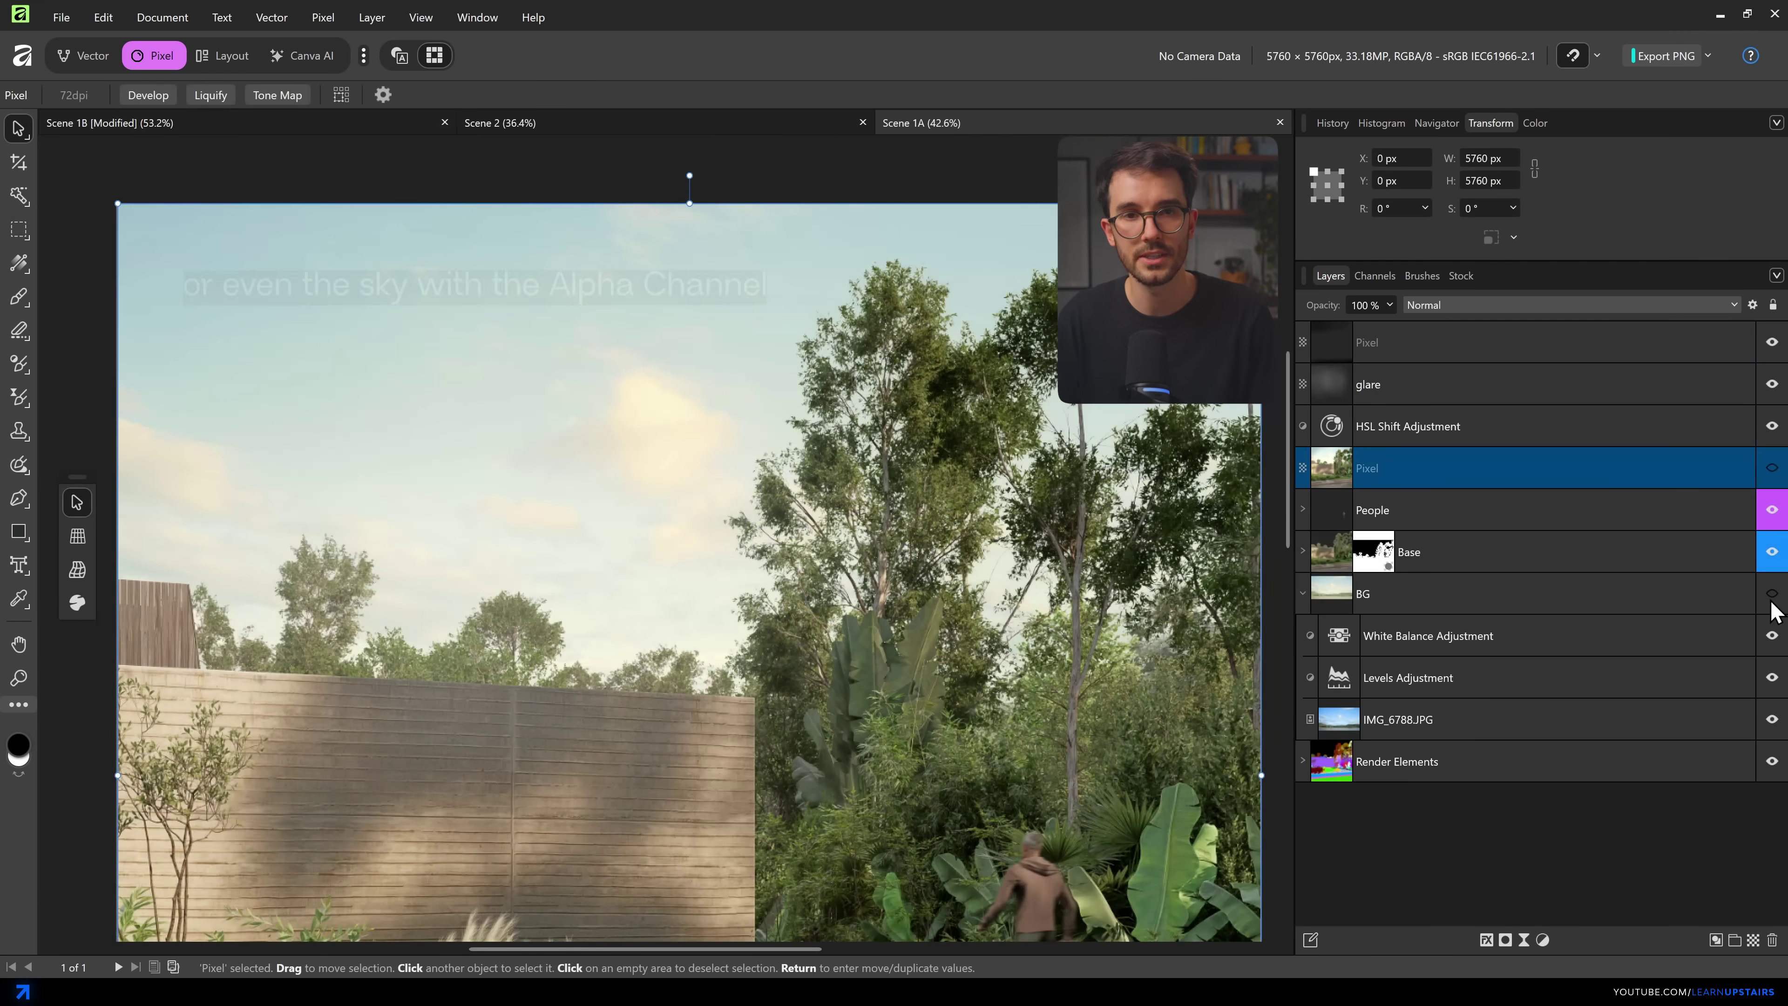
{"action": "left_click", "coordinate": [1772, 593]}
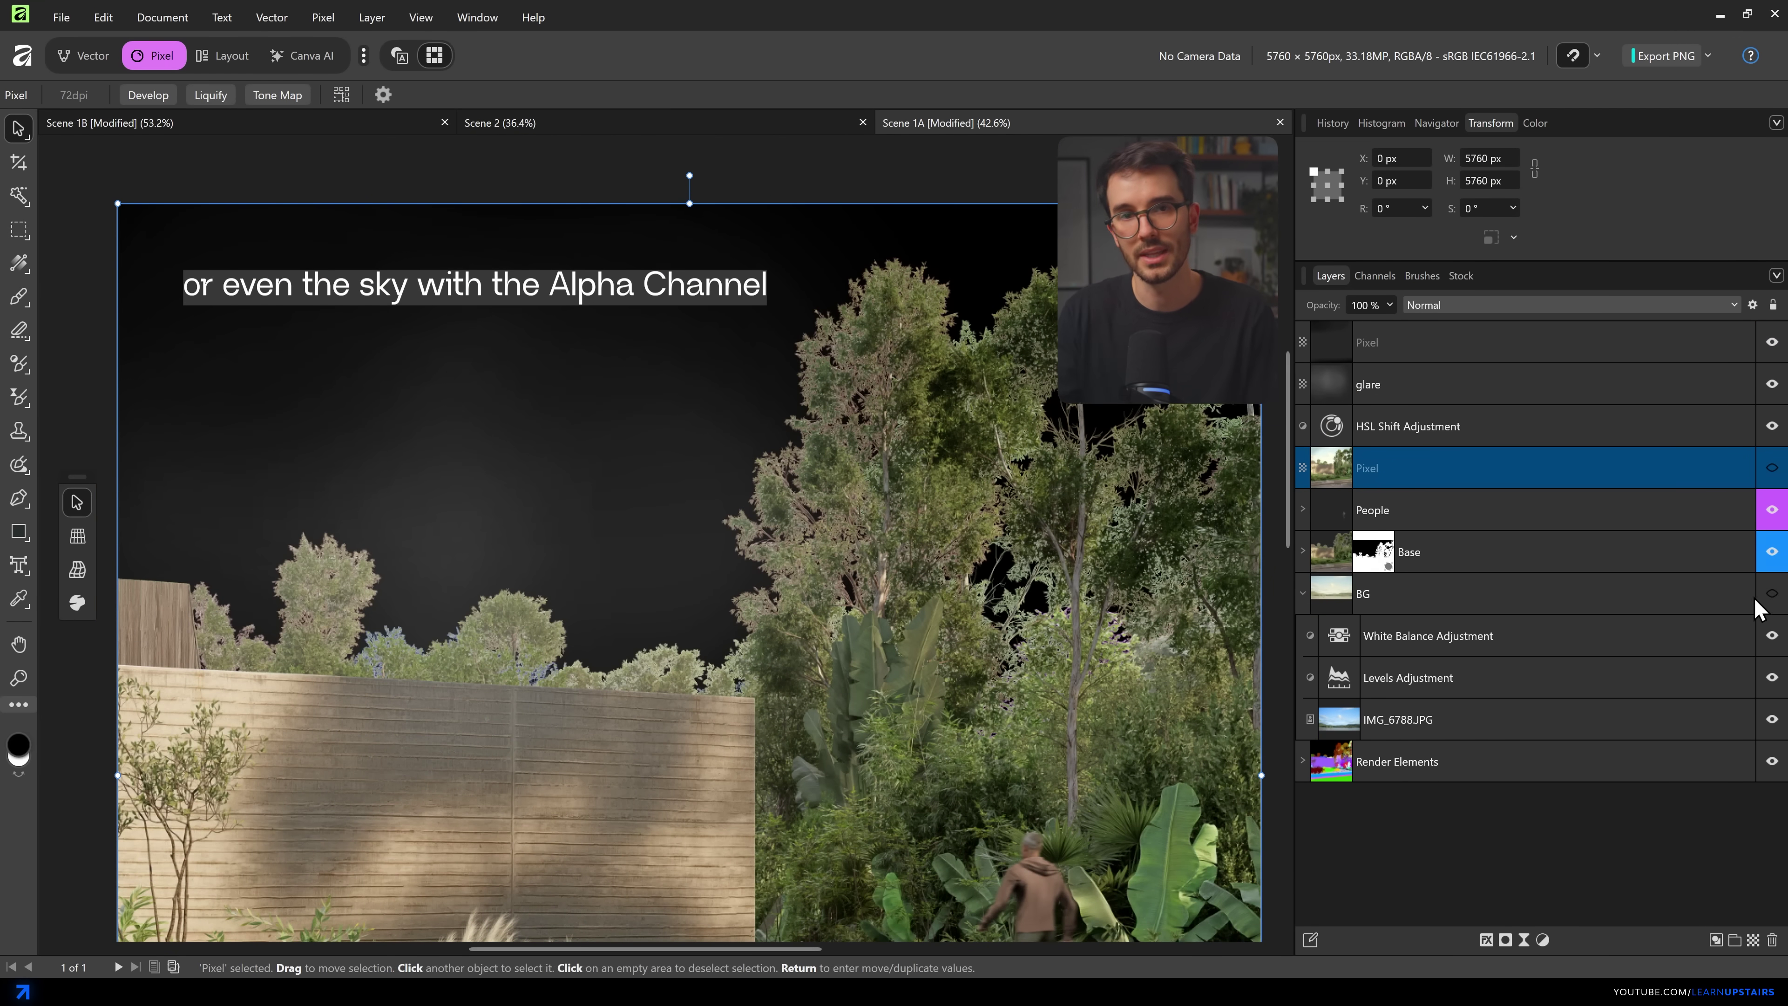
{"action": "left_click", "coordinate": [1771, 593]}
{"action": "key", "text": "ctrl+z"}
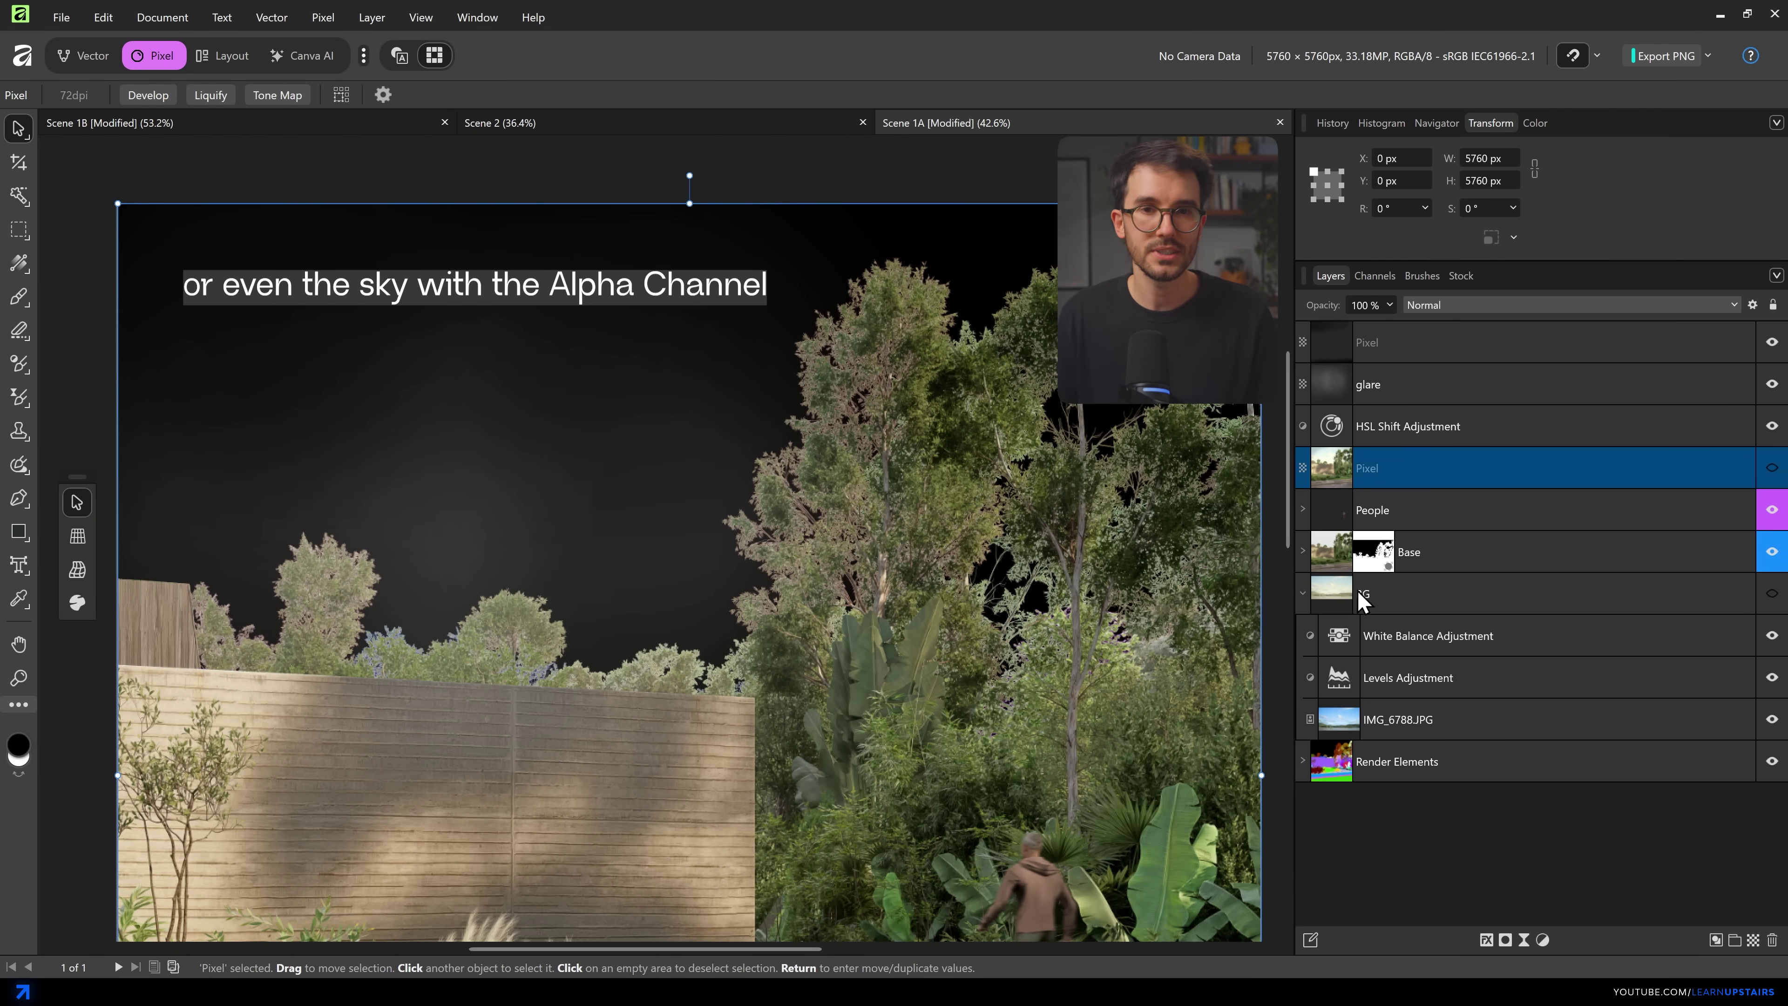
{"action": "left_click", "coordinate": [1772, 593]}
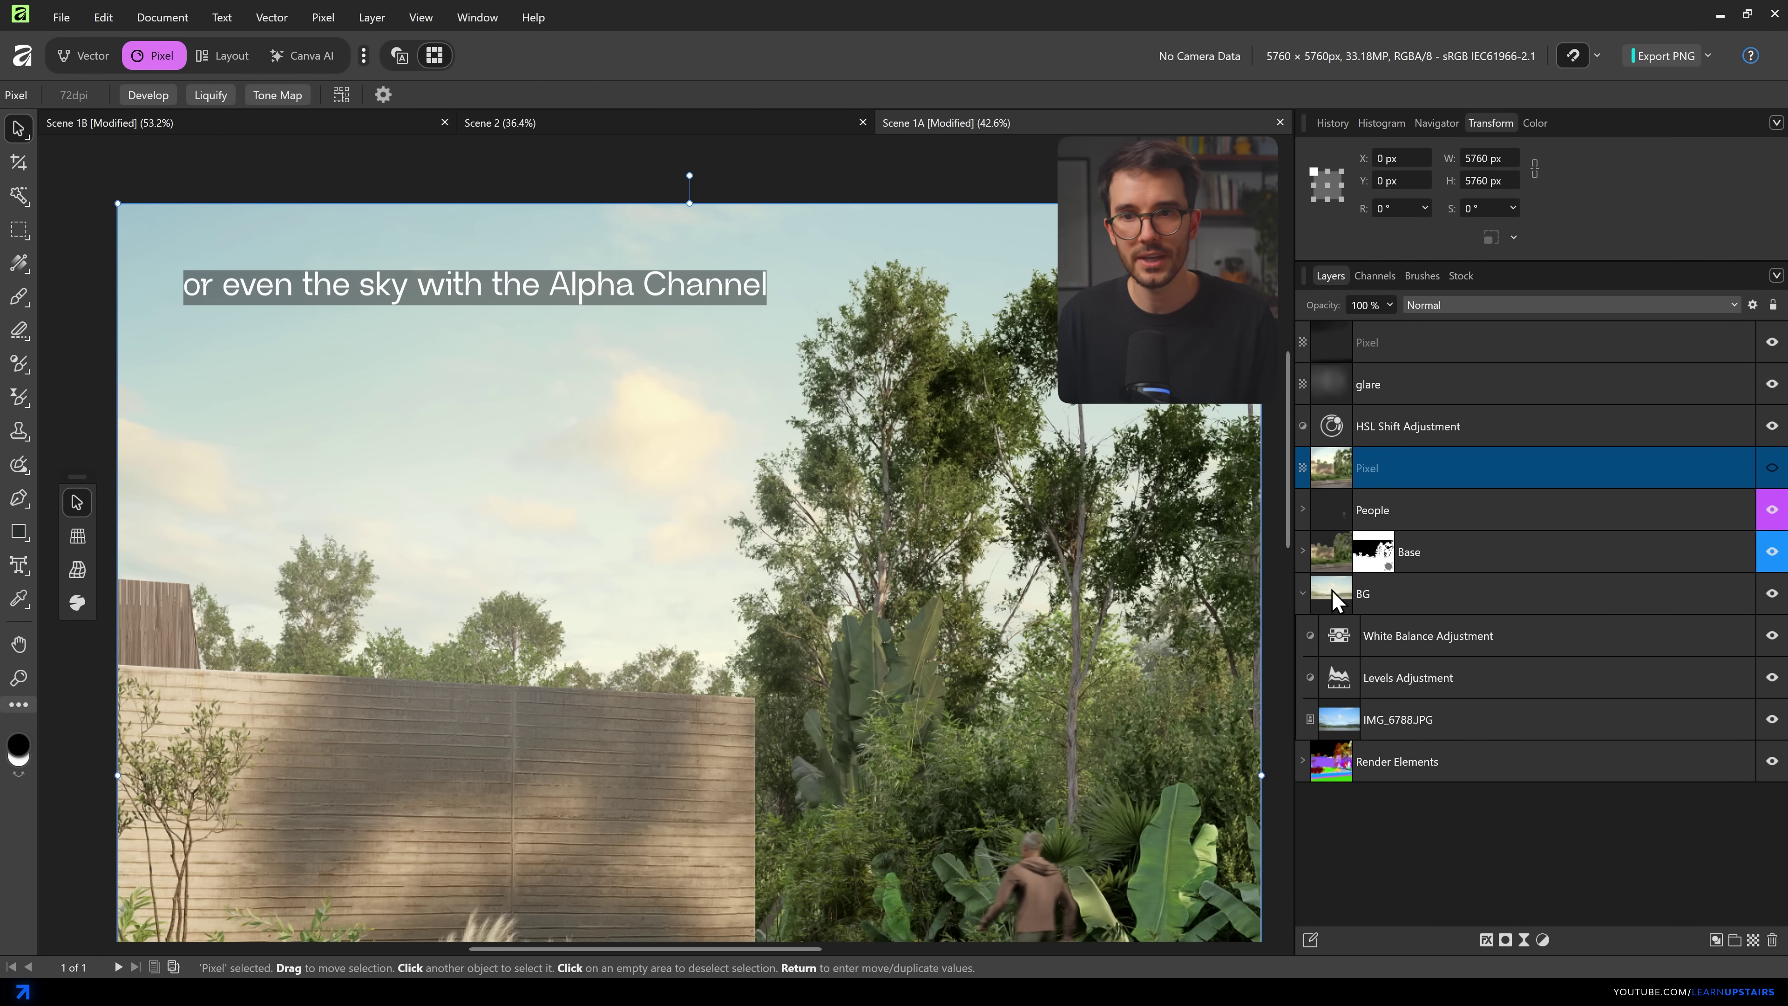
{"action": "left_click", "coordinate": [1309, 637]}
{"action": "left_click", "coordinate": [1342, 676]}
{"action": "left_click", "coordinate": [1772, 635]}
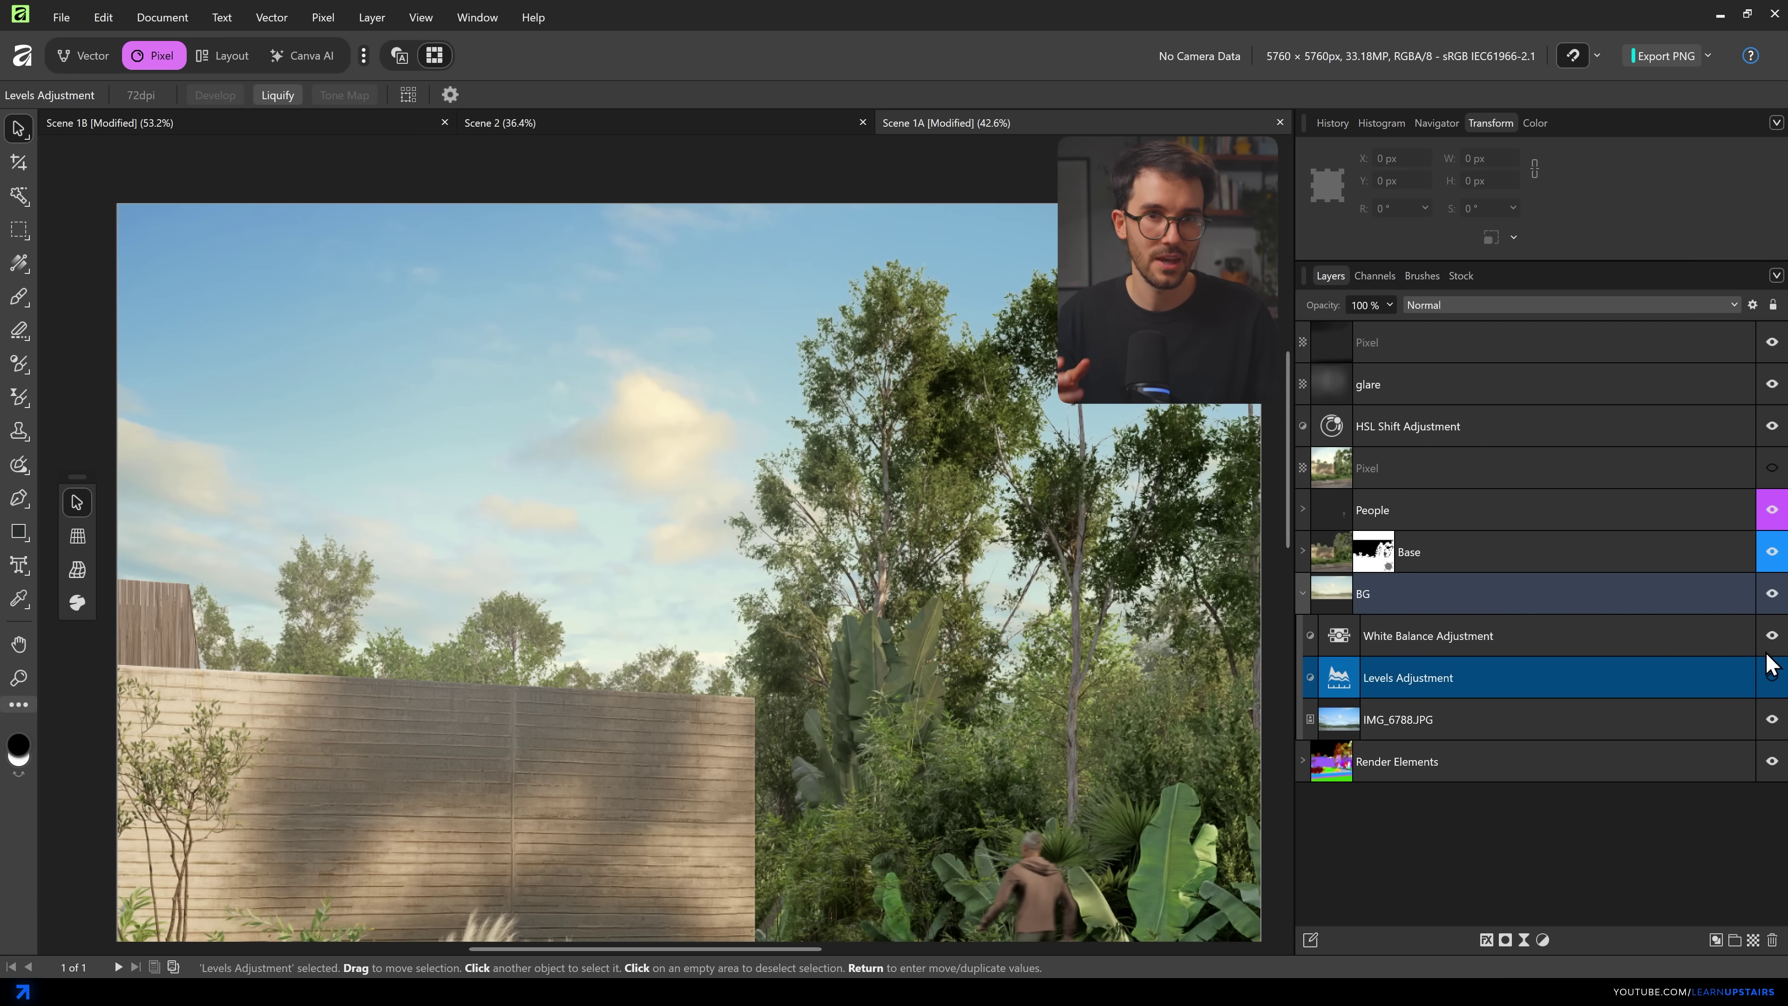
{"action": "left_click", "coordinate": [1484, 720]}
{"action": "left_click_drag", "start_coordinate": [775, 618], "coordinate": [718, 299]}
{"action": "key", "text": "ctrl+z"}
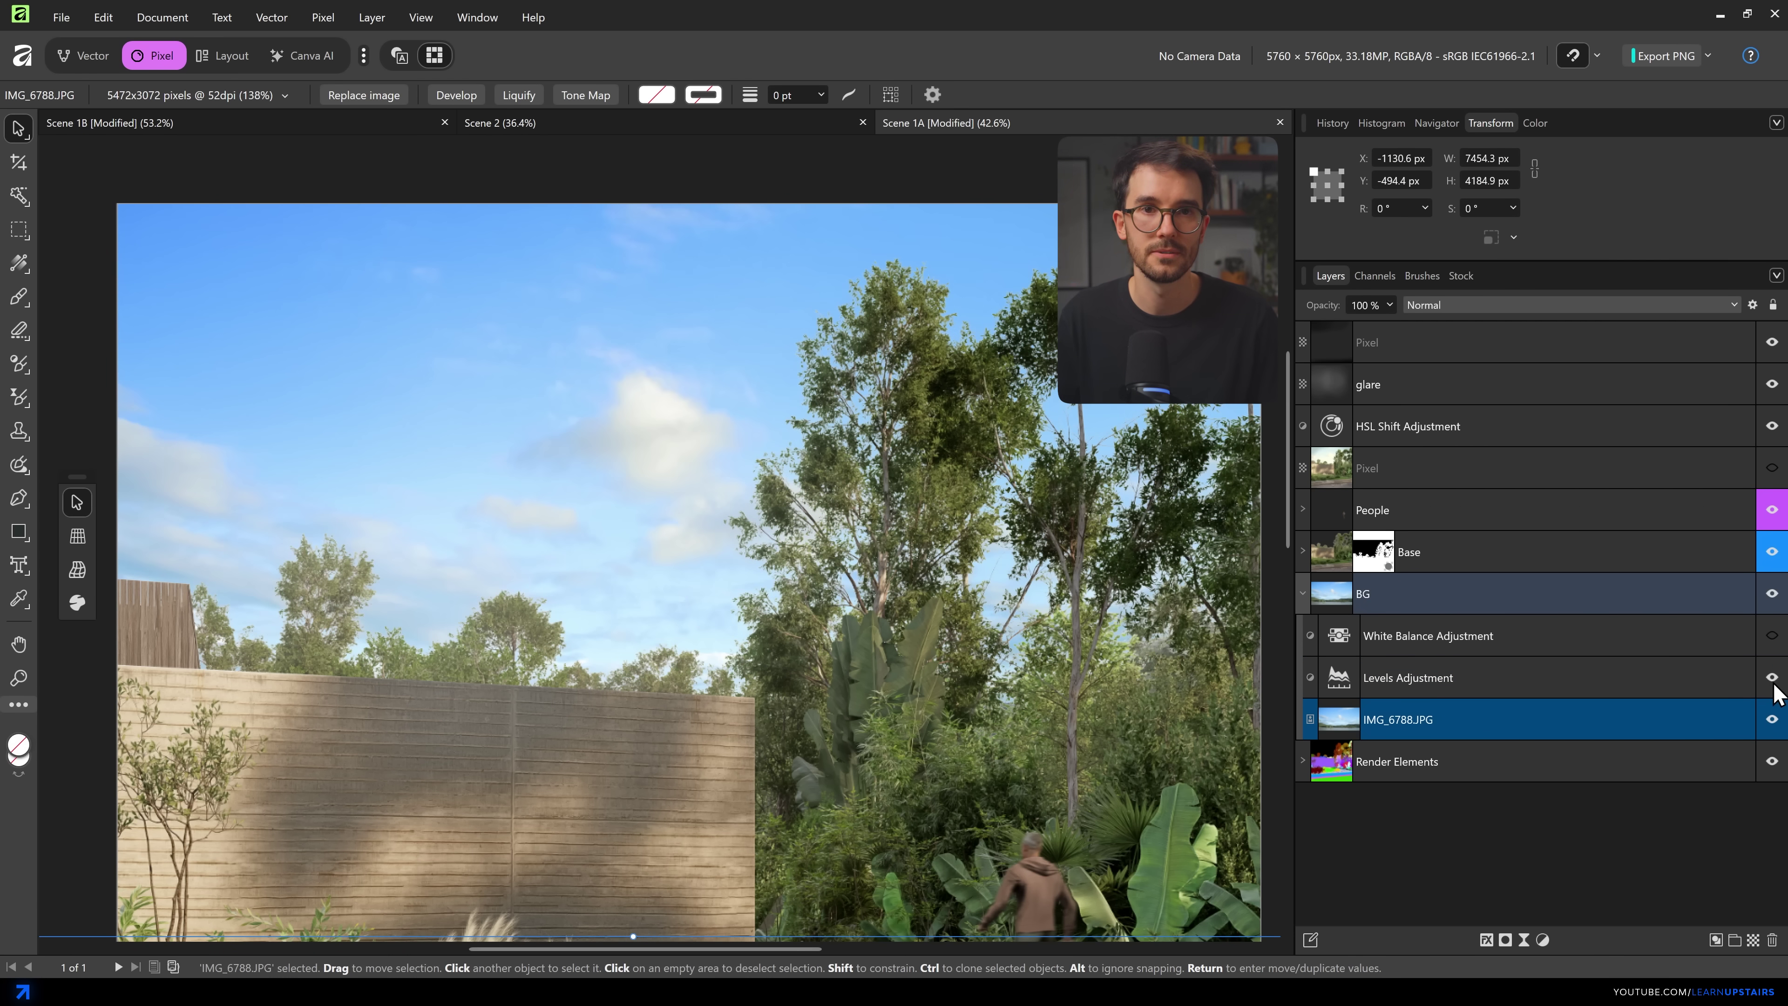
{"action": "left_click", "coordinate": [1772, 635]}
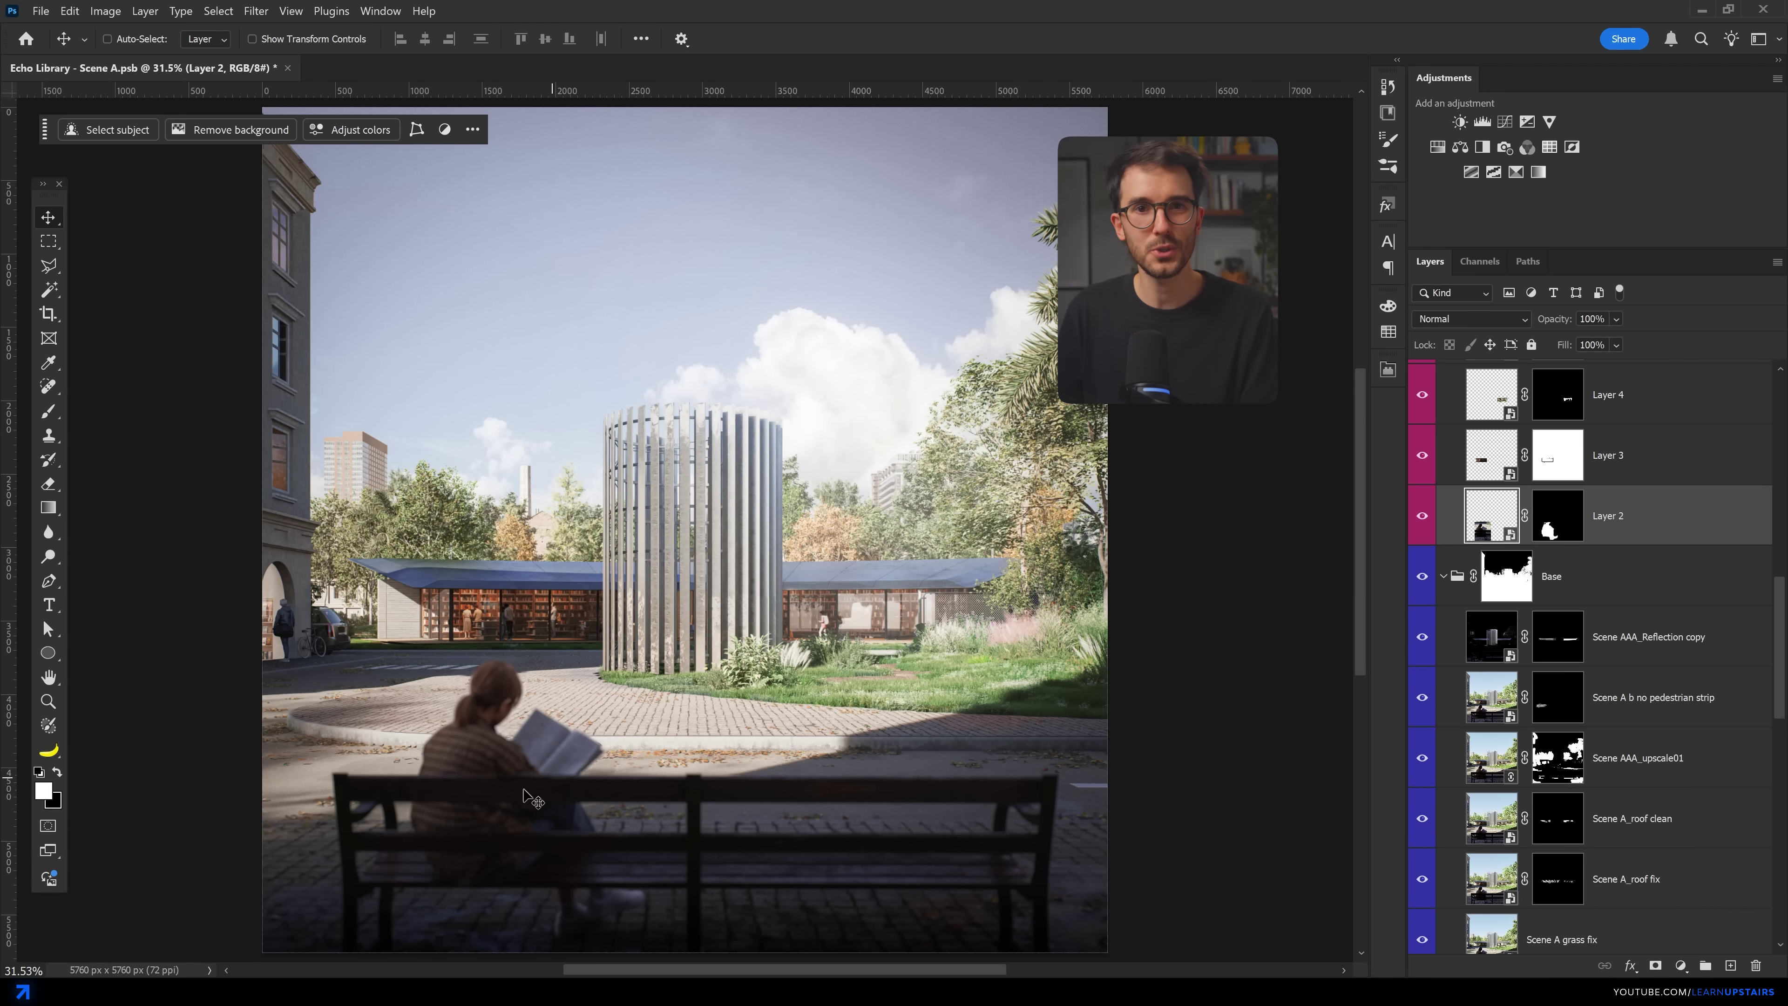
- Open the Layer 2 smart object, hiding Generated Image and Layer 3 and showing enhanced_Layer 2 copy
{"action": "scroll", "coordinate": [345, 867], "scroll_direction": "up", "scroll_amount": 5}
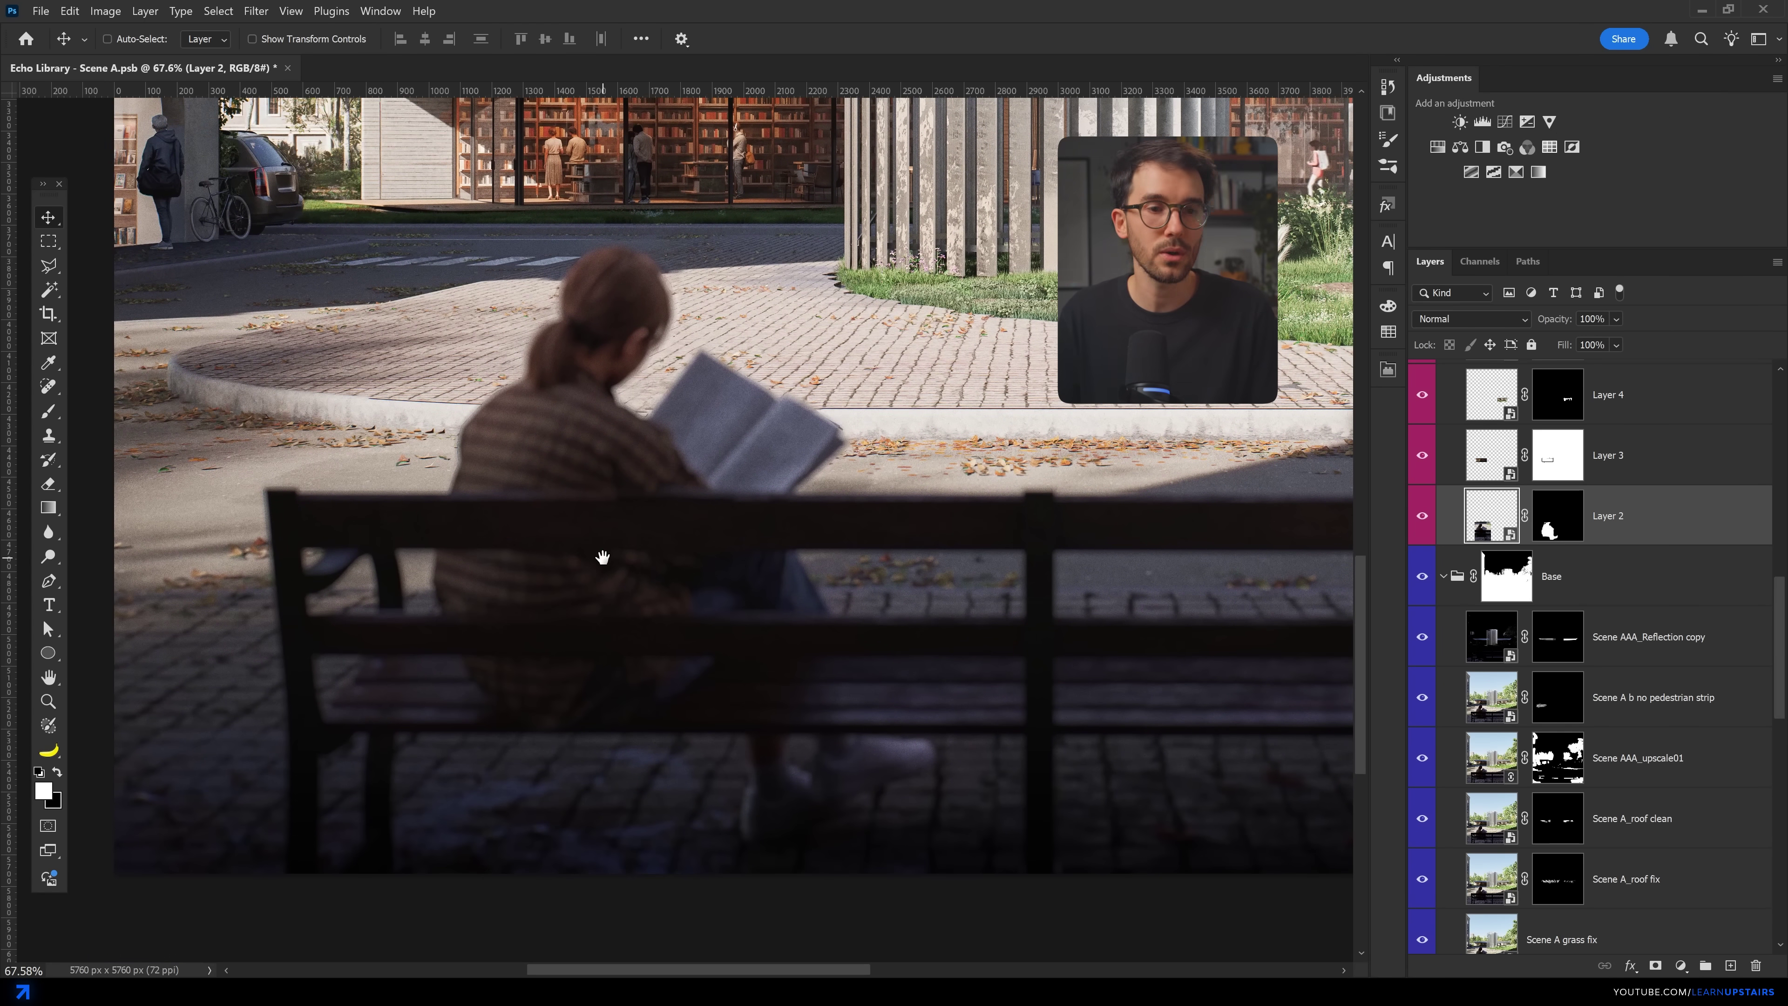
{"action": "double_click", "coordinate": [1480, 524]}
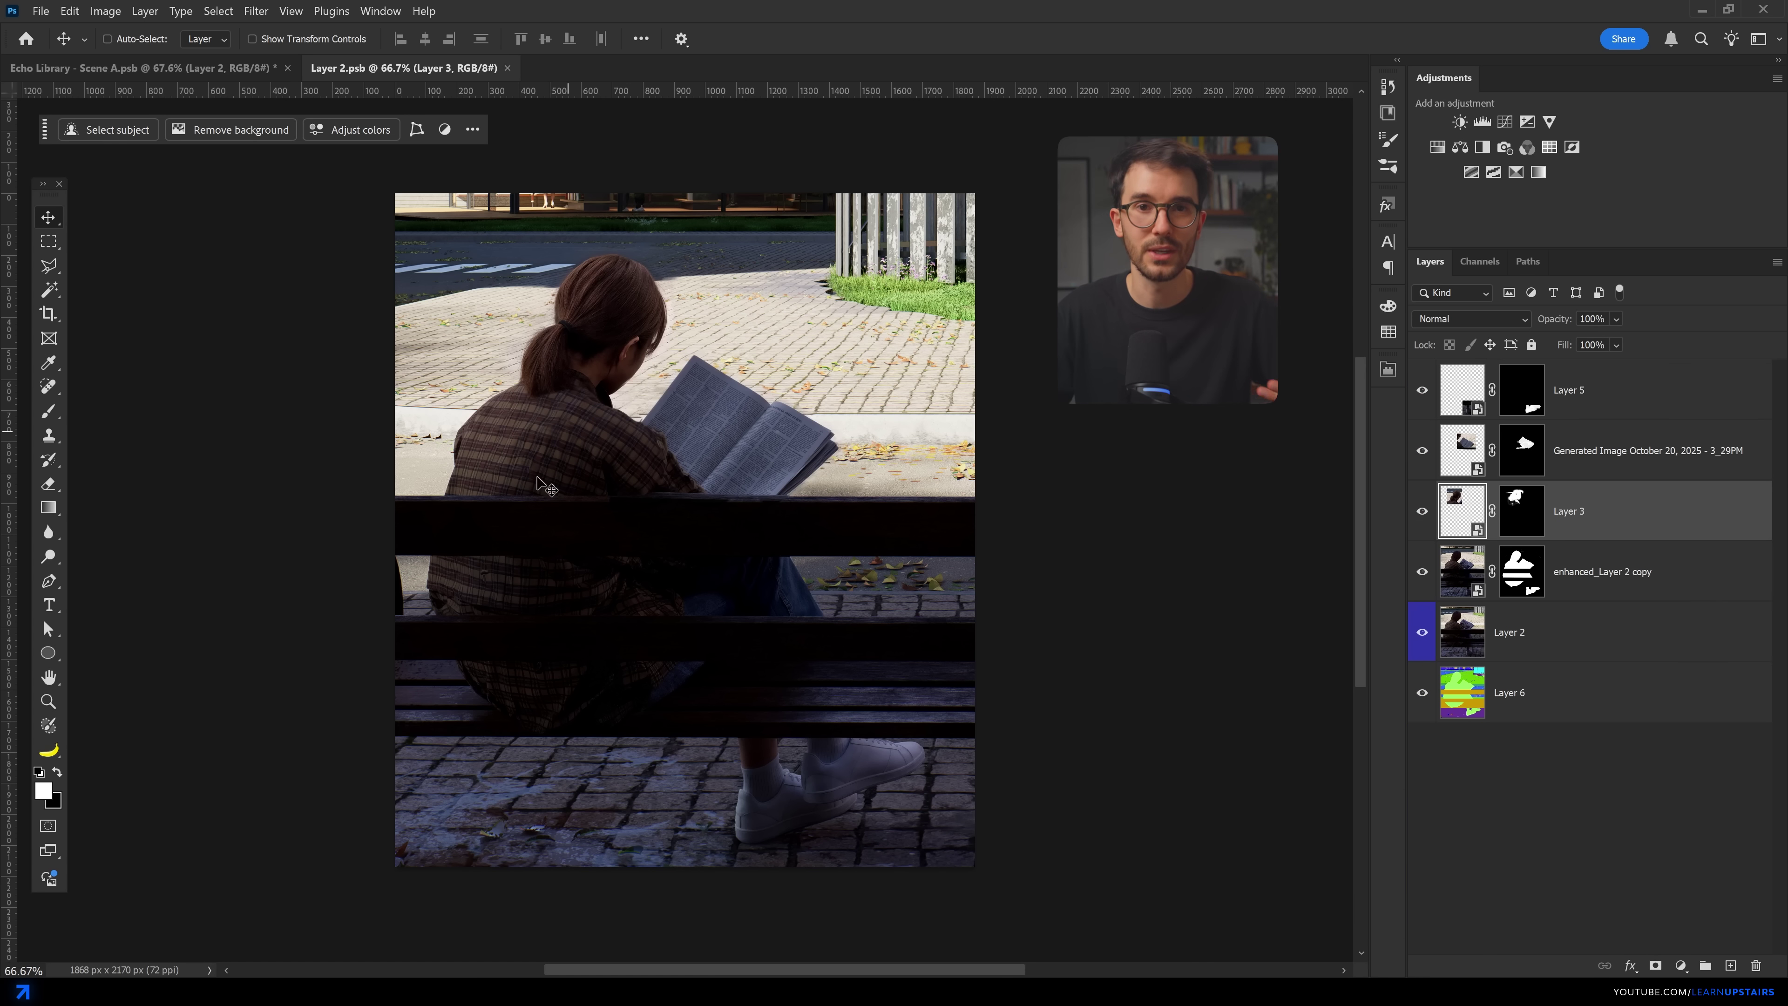
{"action": "left_click_drag", "start_coordinate": [1420, 463], "coordinate": [1419, 520]}
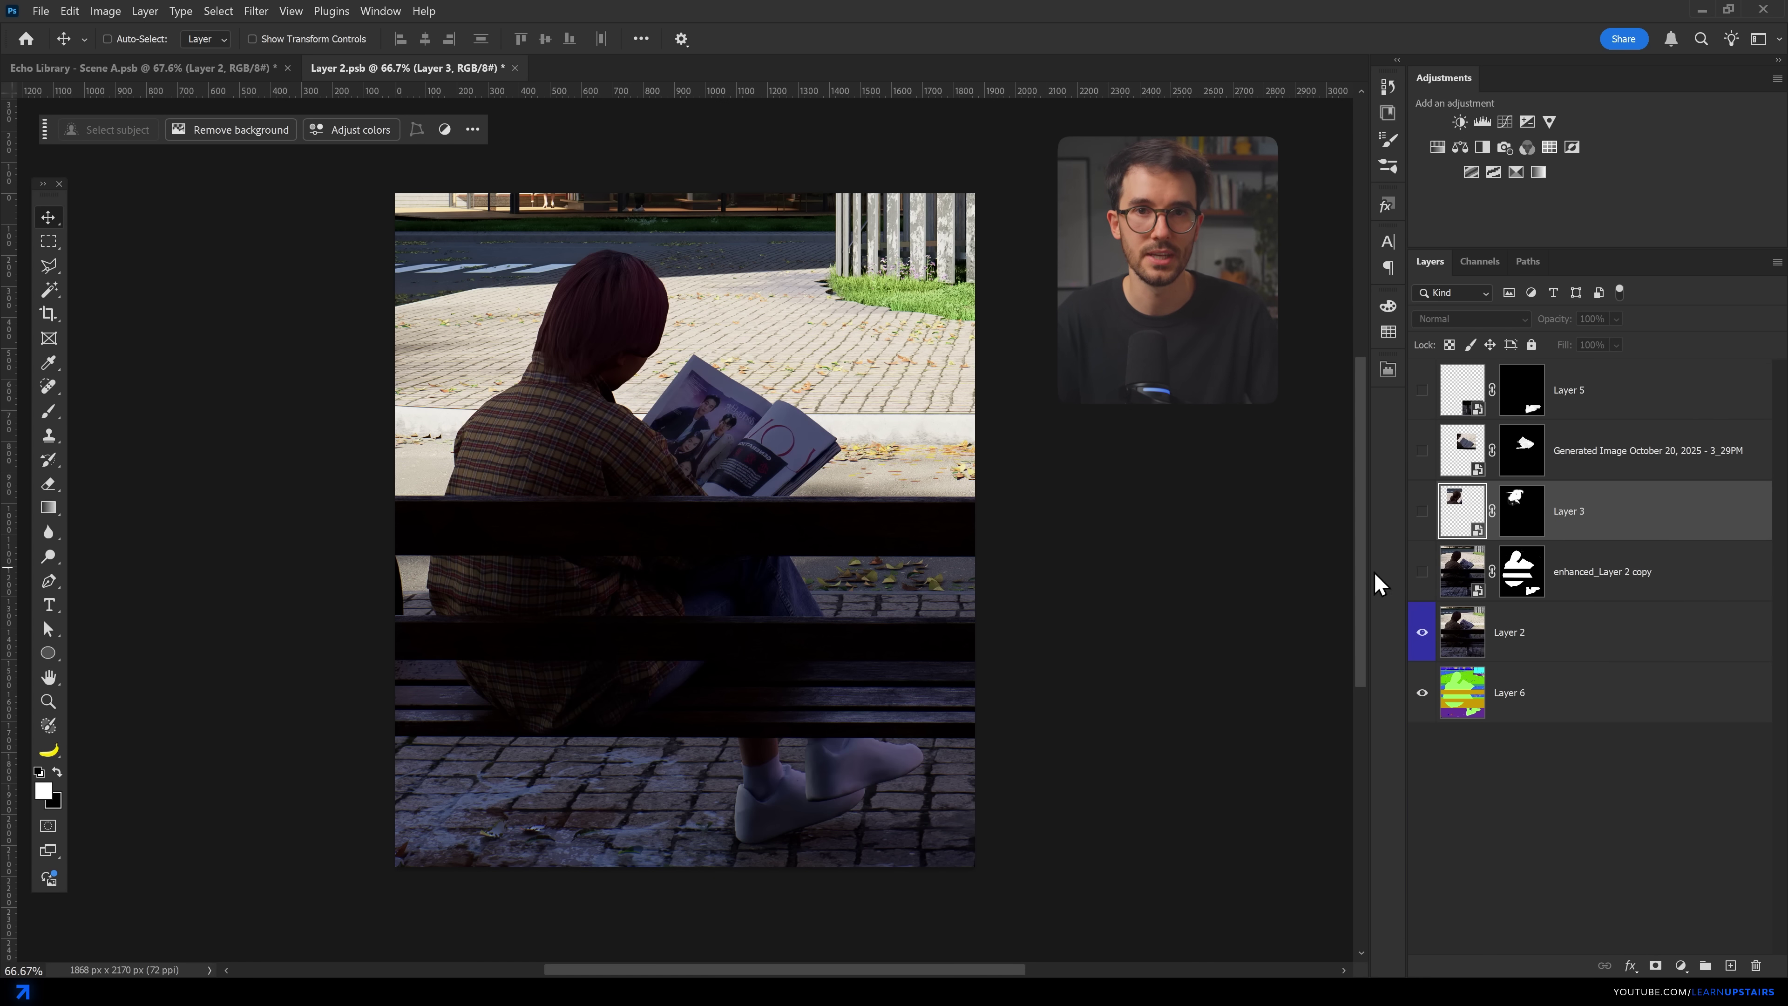
{"action": "scroll", "coordinate": [539, 514], "scroll_direction": "up", "scroll_amount": 4}
{"action": "left_click", "coordinate": [1422, 571]}
{"action": "left_click_drag", "start_coordinate": [929, 512], "coordinate": [903, 530]}
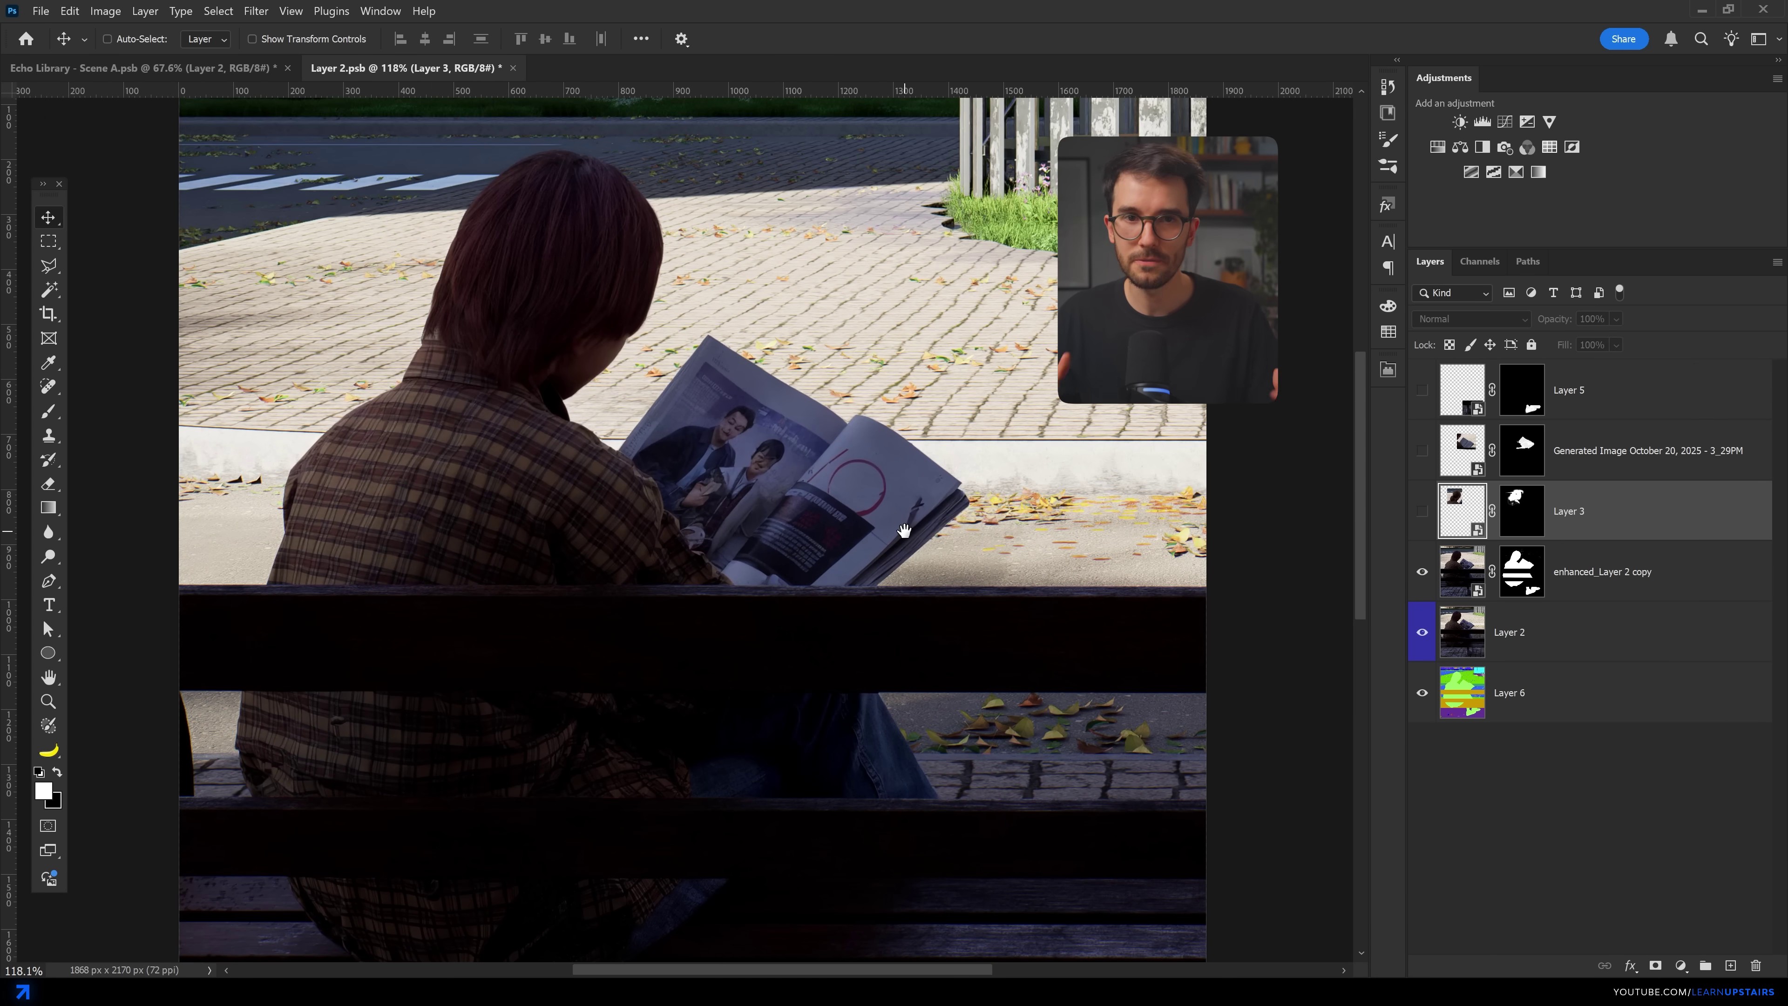
- Turn on Layer 3, the newspaper reader version and Layer 5, and select Layer 5
{"action": "left_click", "coordinate": [1422, 511]}
{"action": "left_click", "coordinate": [1420, 396]}
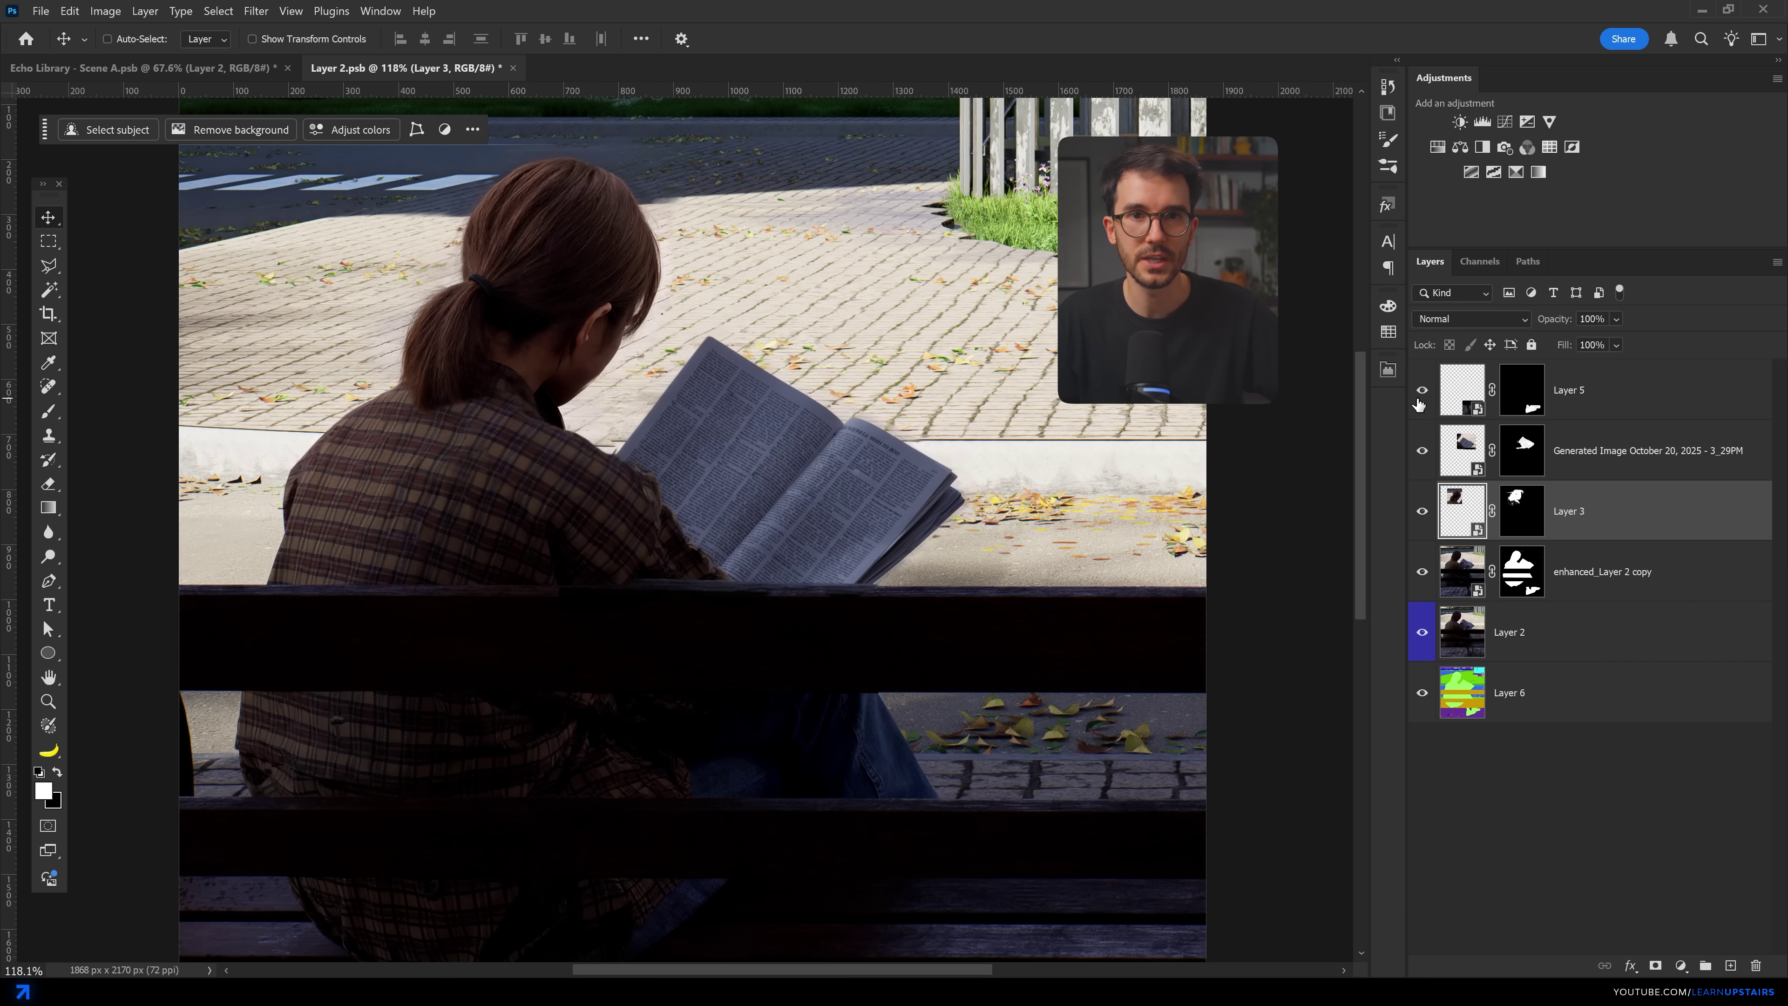
{"action": "left_click_drag", "start_coordinate": [1100, 510], "coordinate": [1045, 334]}
{"action": "left_click", "coordinate": [1422, 389]}
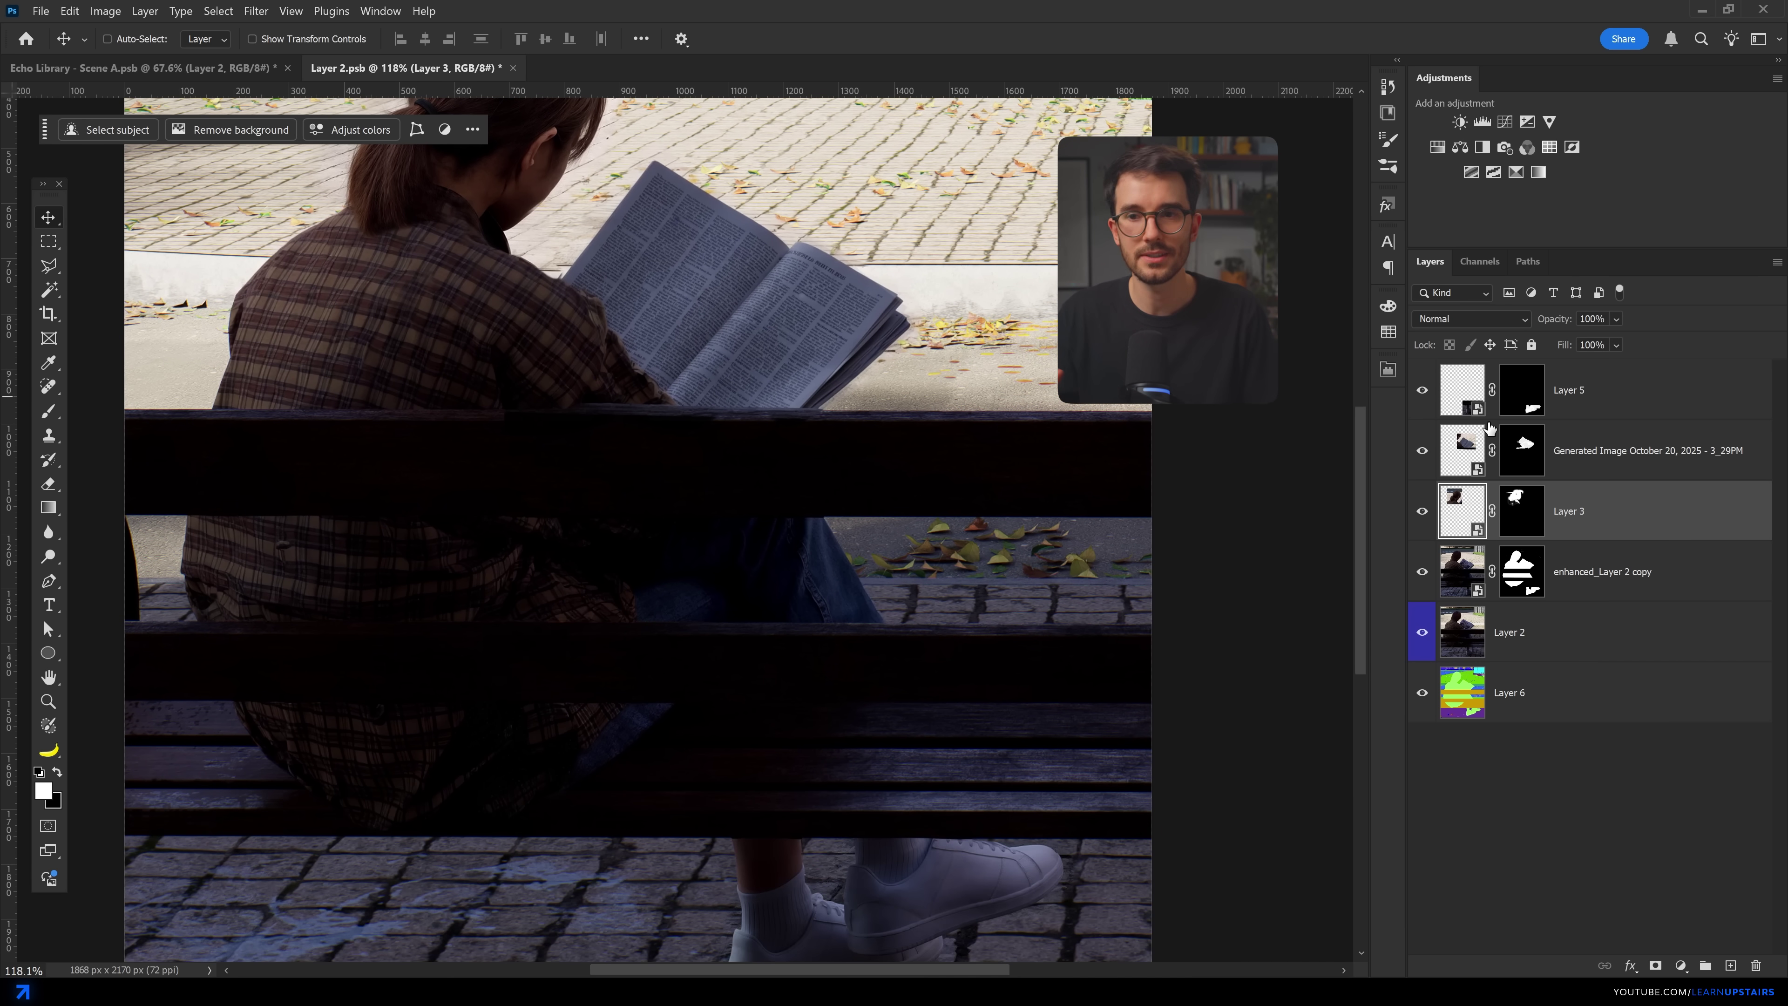
{"action": "left_click", "coordinate": [1619, 389]}
- Paint a white cloud over the woman's shirt on a new layer above Layer 5
{"action": "left_click", "coordinate": [1729, 965]}
{"action": "key", "text": "b"}
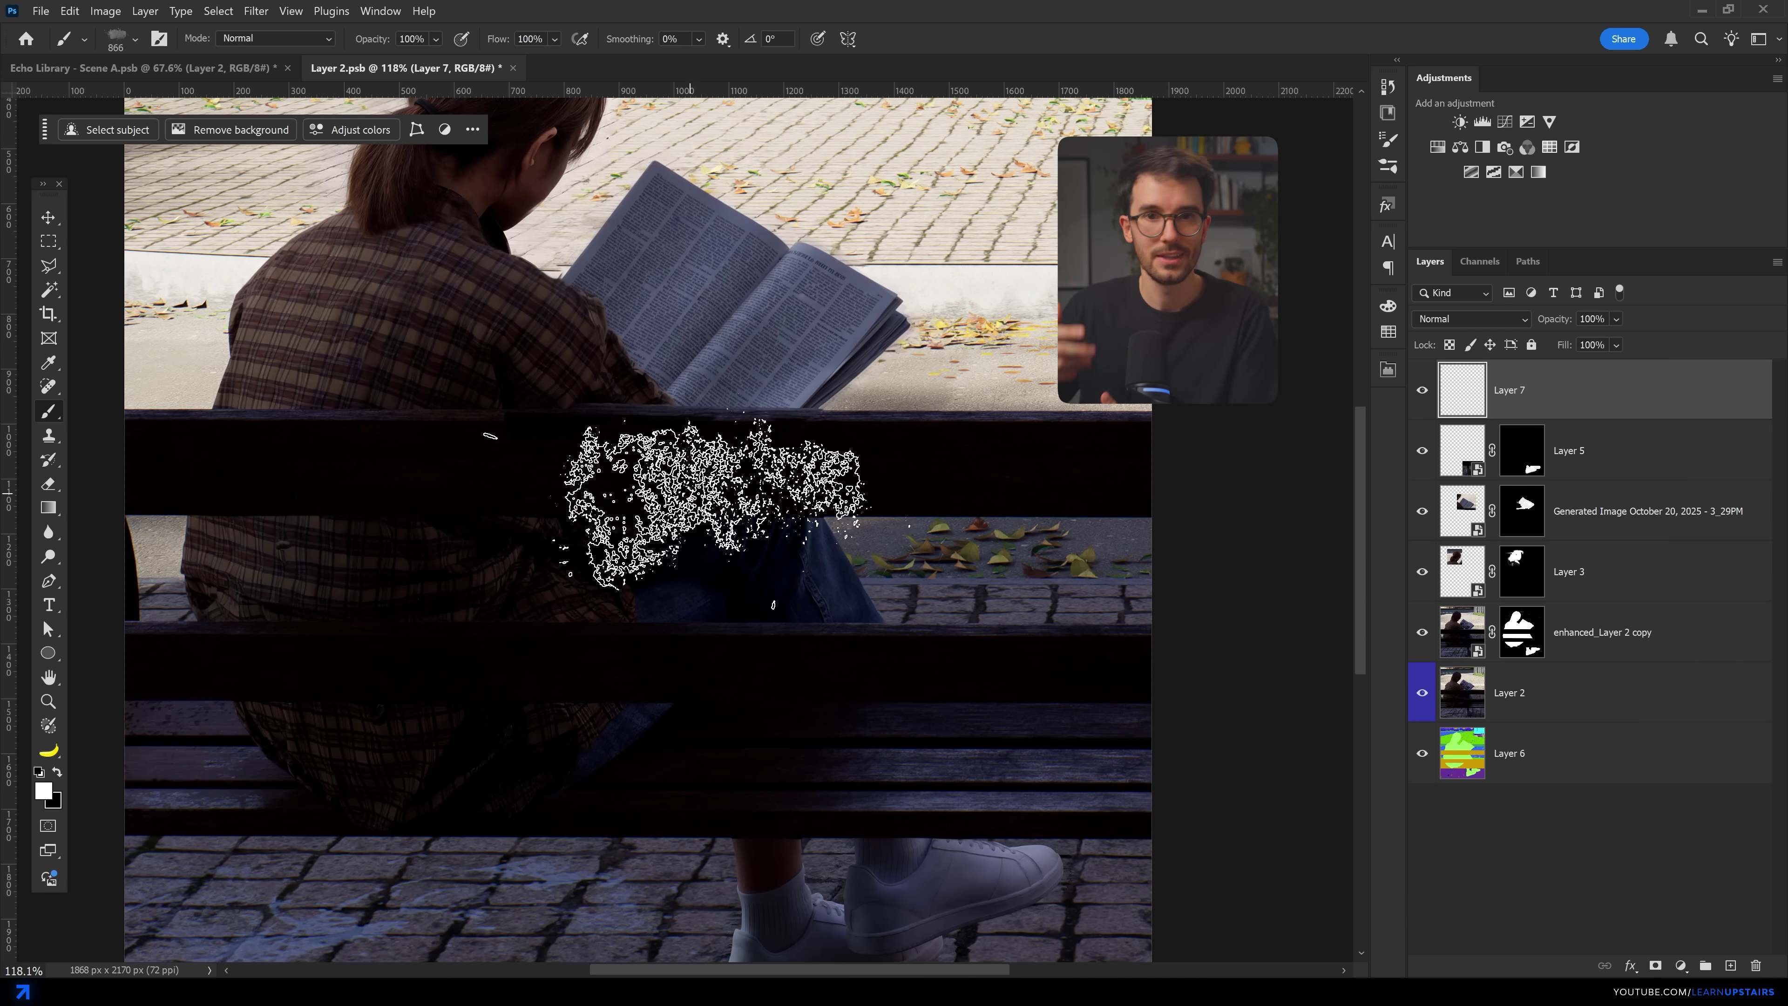
{"action": "left_click", "coordinate": [451, 338]}
{"action": "mouse_move", "coordinate": [489, 401]}
{"action": "left_mouse_down"}
{"action": "mouse_move", "coordinate": [478, 366]}
{"action": "mouse_move", "coordinate": [507, 374]}
{"action": "left_mouse_up"}
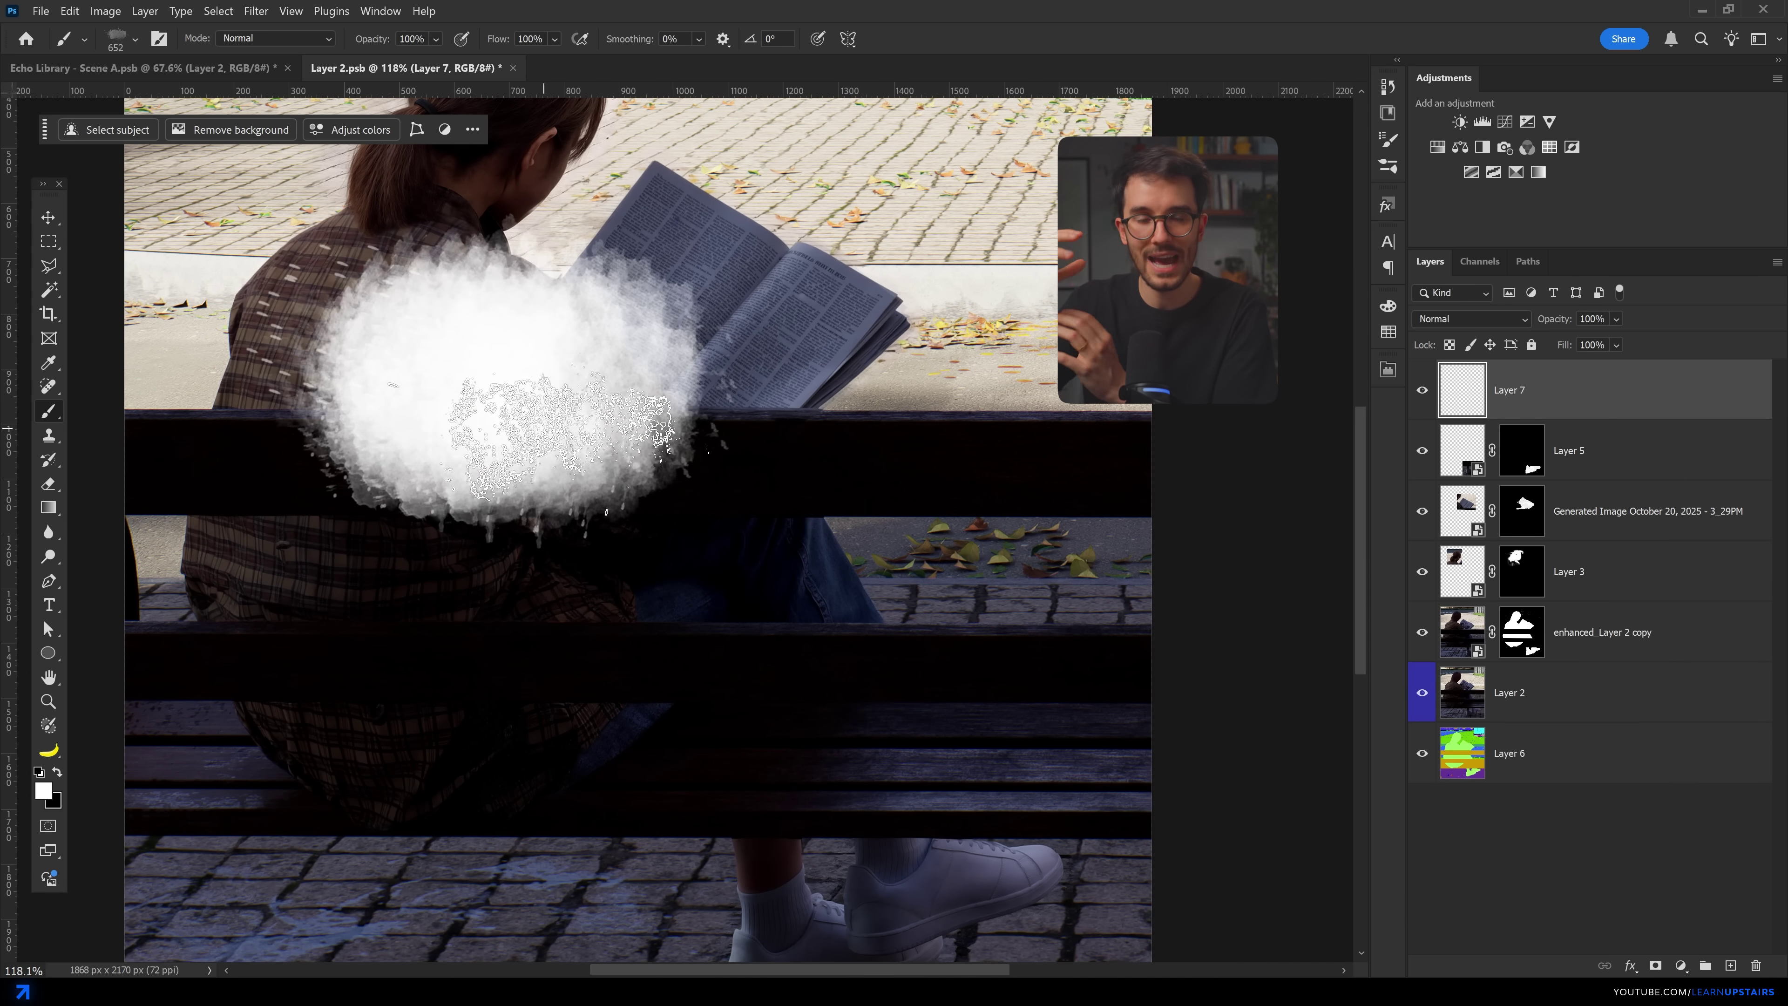
{"action": "key", "text": "v"}
{"action": "scroll", "coordinate": [579, 379], "scroll_direction": "down", "scroll_amount": 4}
- Close Layer 2.psb saving the changes, and toggle Layer 2 to compare the scene
{"action": "left_click", "coordinate": [515, 67]}
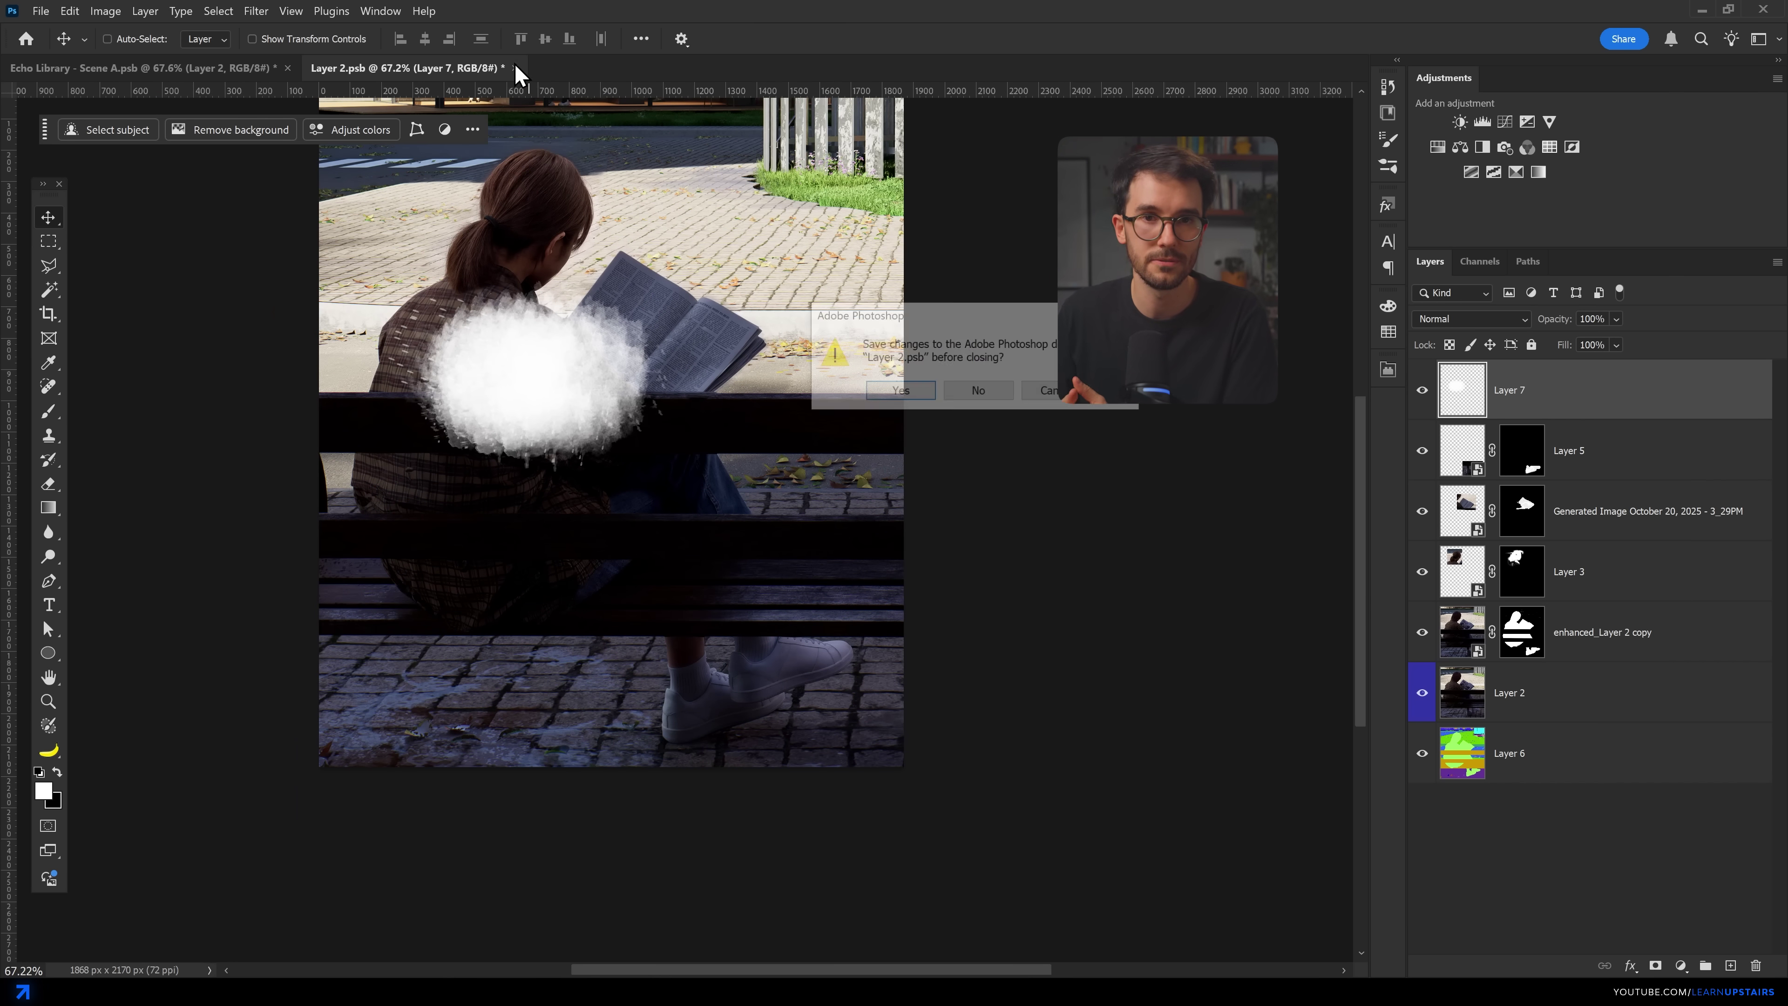
{"action": "left_click", "coordinate": [899, 391]}
{"action": "scroll", "coordinate": [408, 593], "scroll_direction": "up", "scroll_amount": 3}
{"action": "scroll", "coordinate": [1539, 763], "scroll_direction": "down", "scroll_amount": 5}
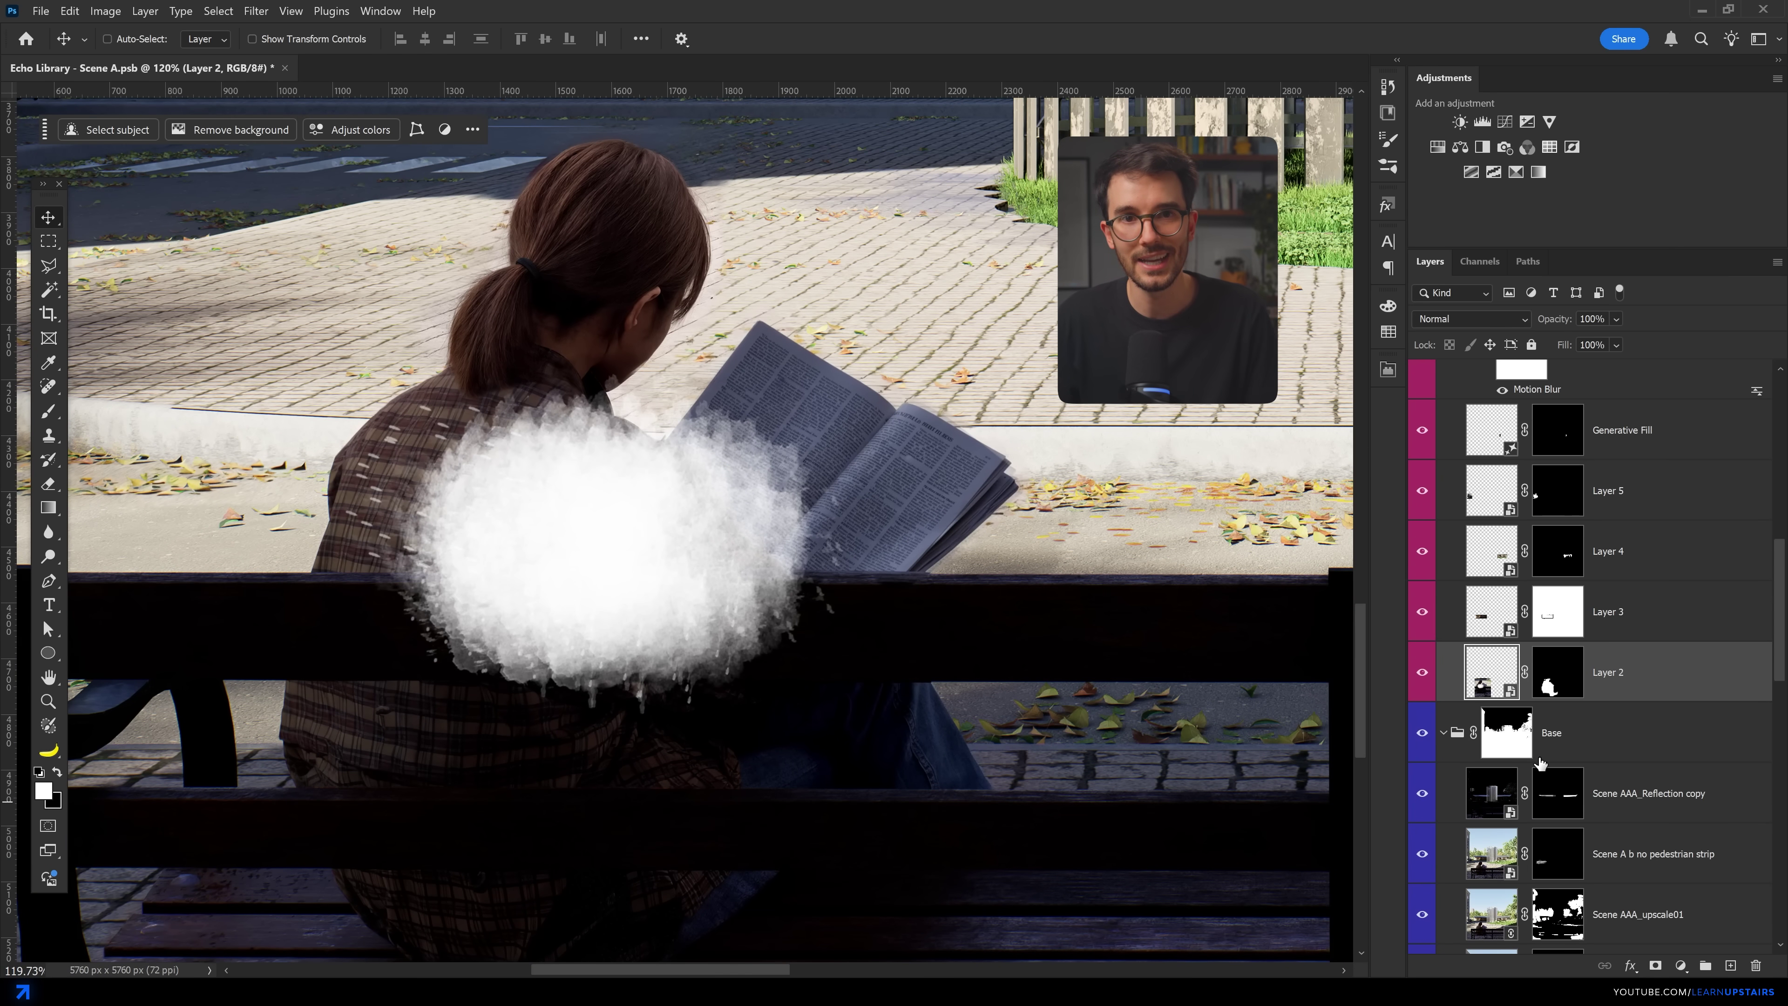
{"action": "left_click", "coordinate": [1421, 673]}
{"action": "left_click", "coordinate": [1421, 673]}
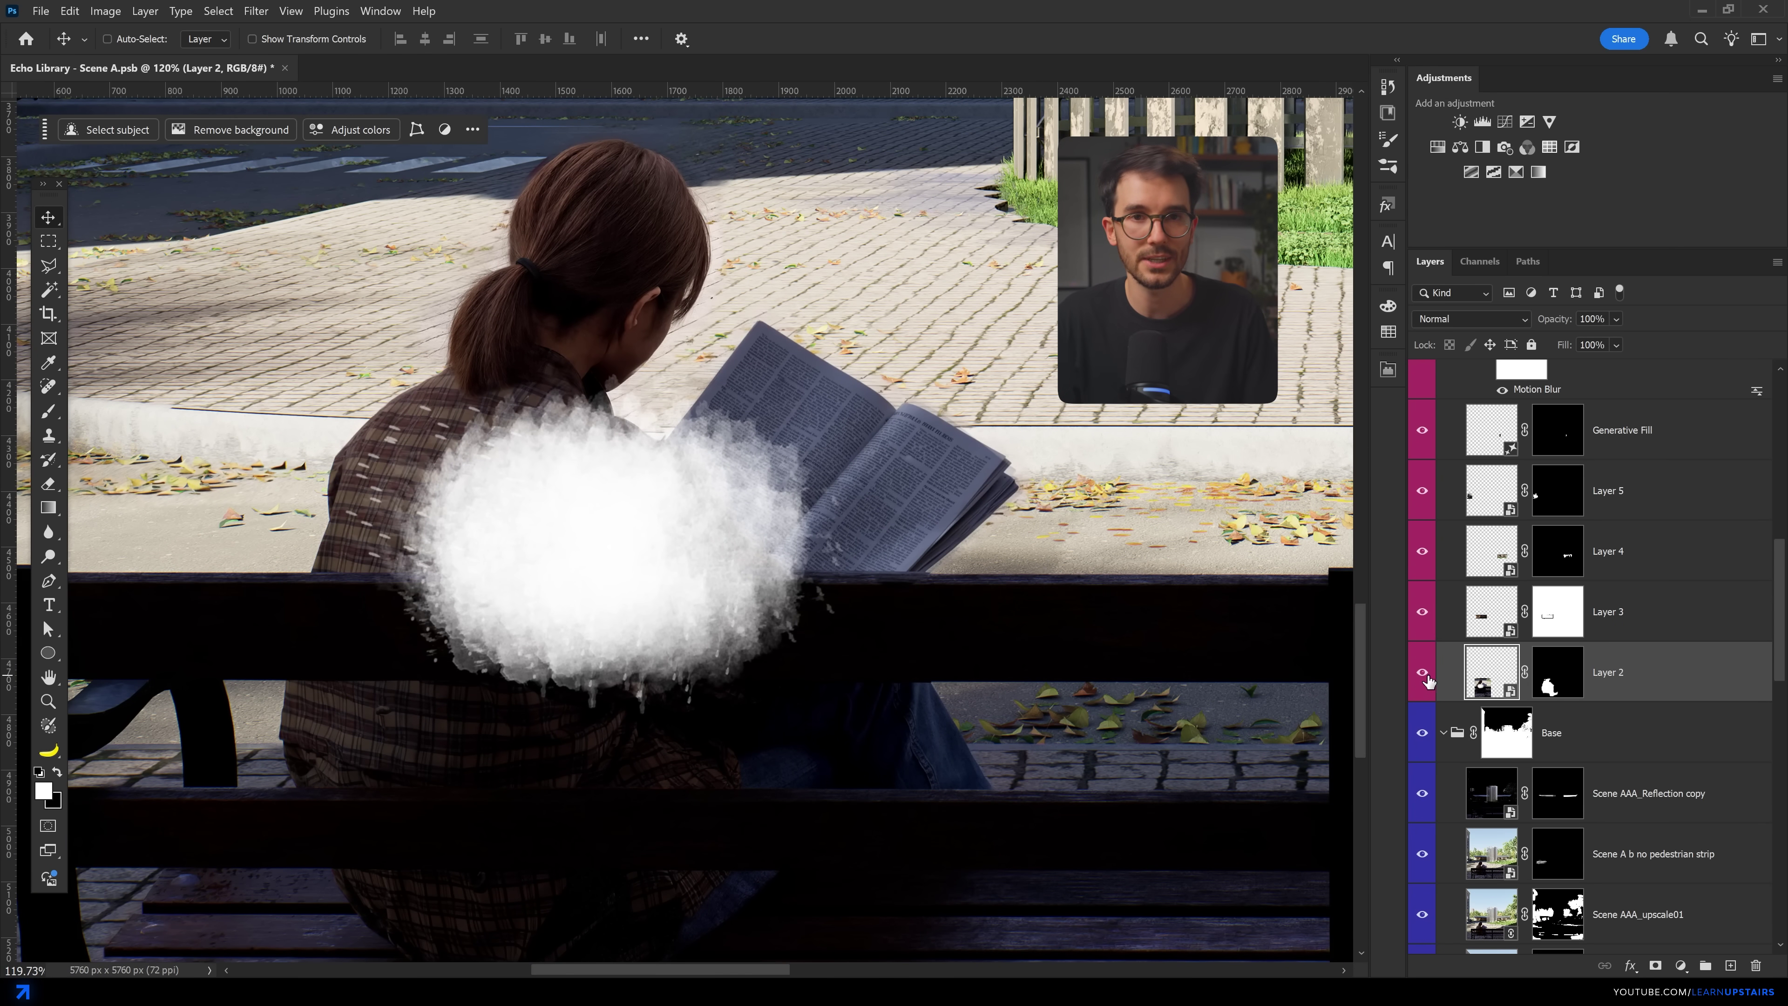
- Reopen the Layer 2 smart object, delete the Layer 7 cloud, and close it
{"action": "double_click", "coordinate": [1496, 680]}
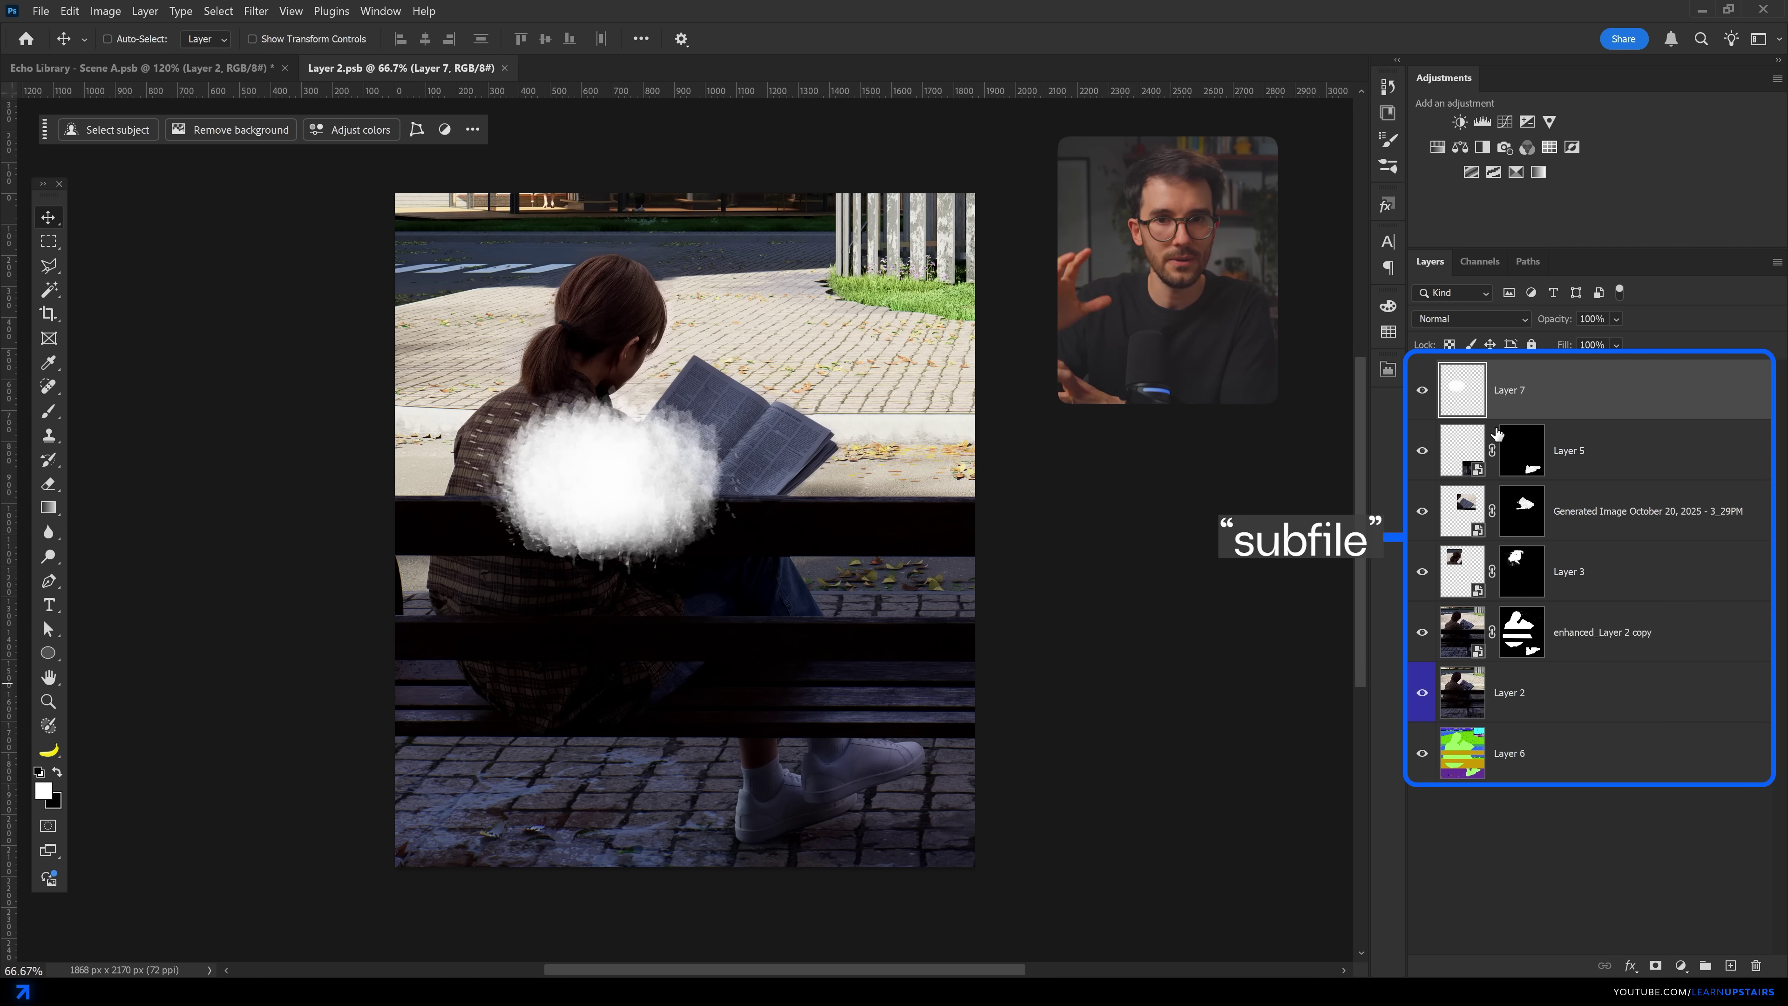
{"action": "left_click", "coordinate": [1751, 964]}
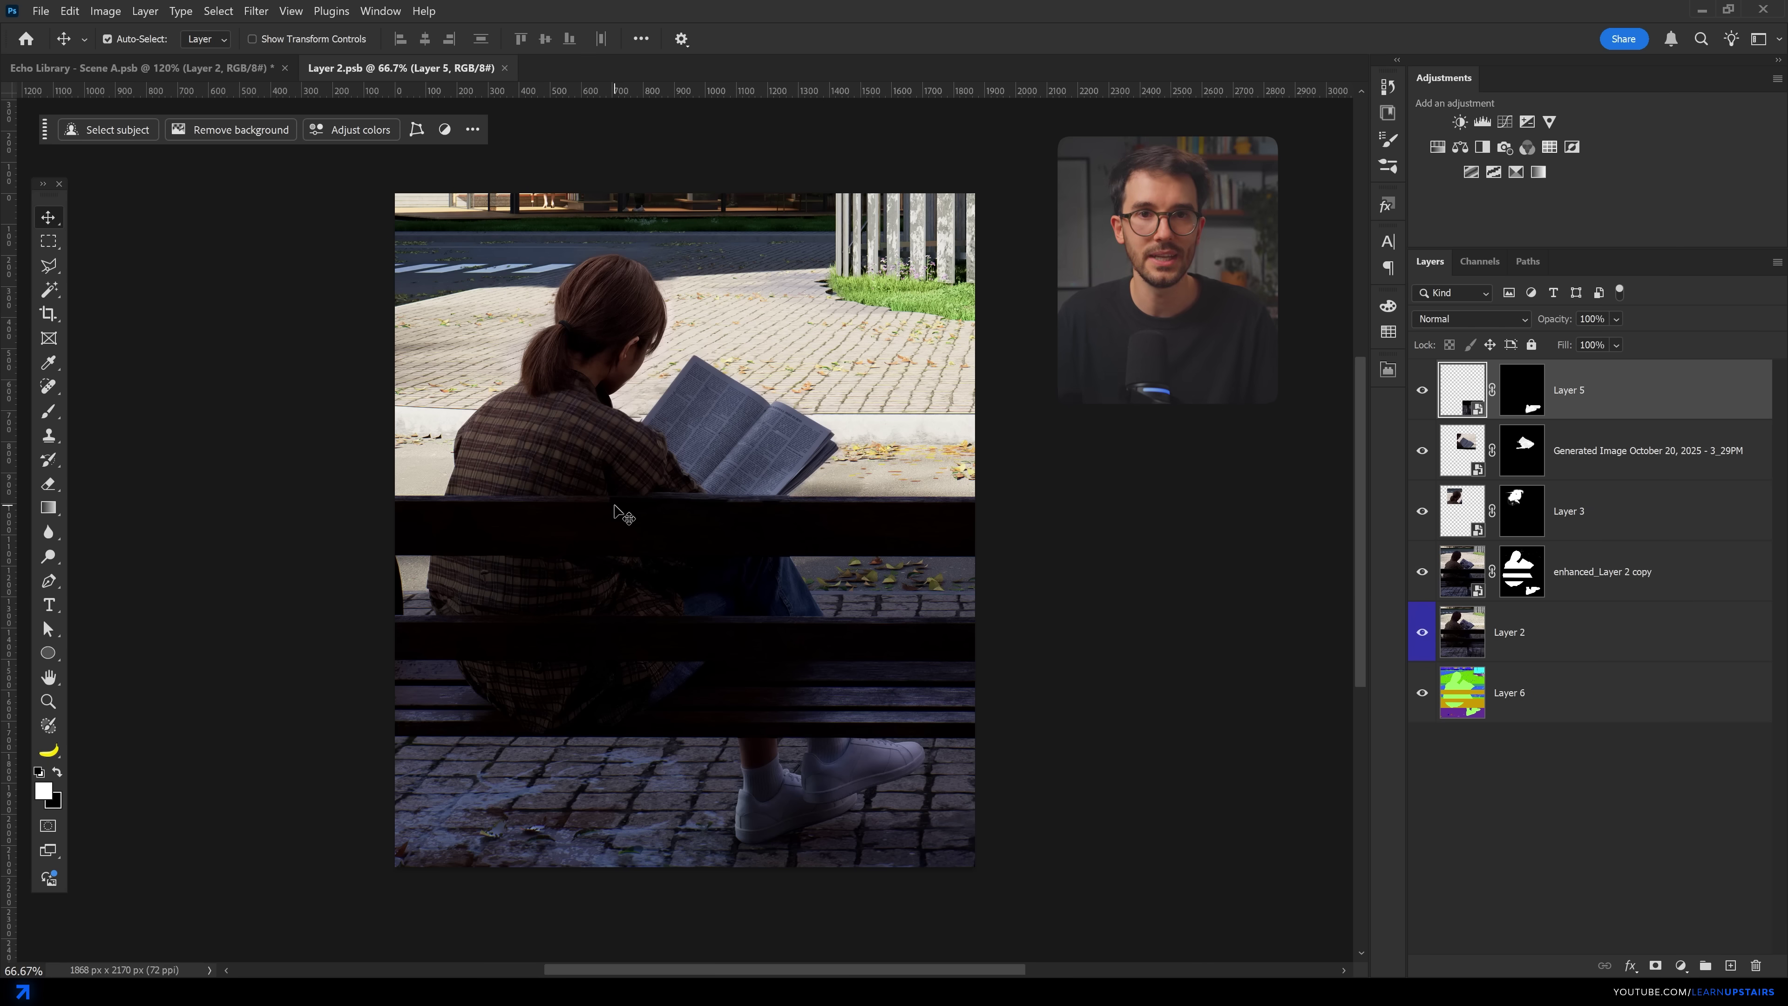
{"action": "key", "text": "ctrl+w"}
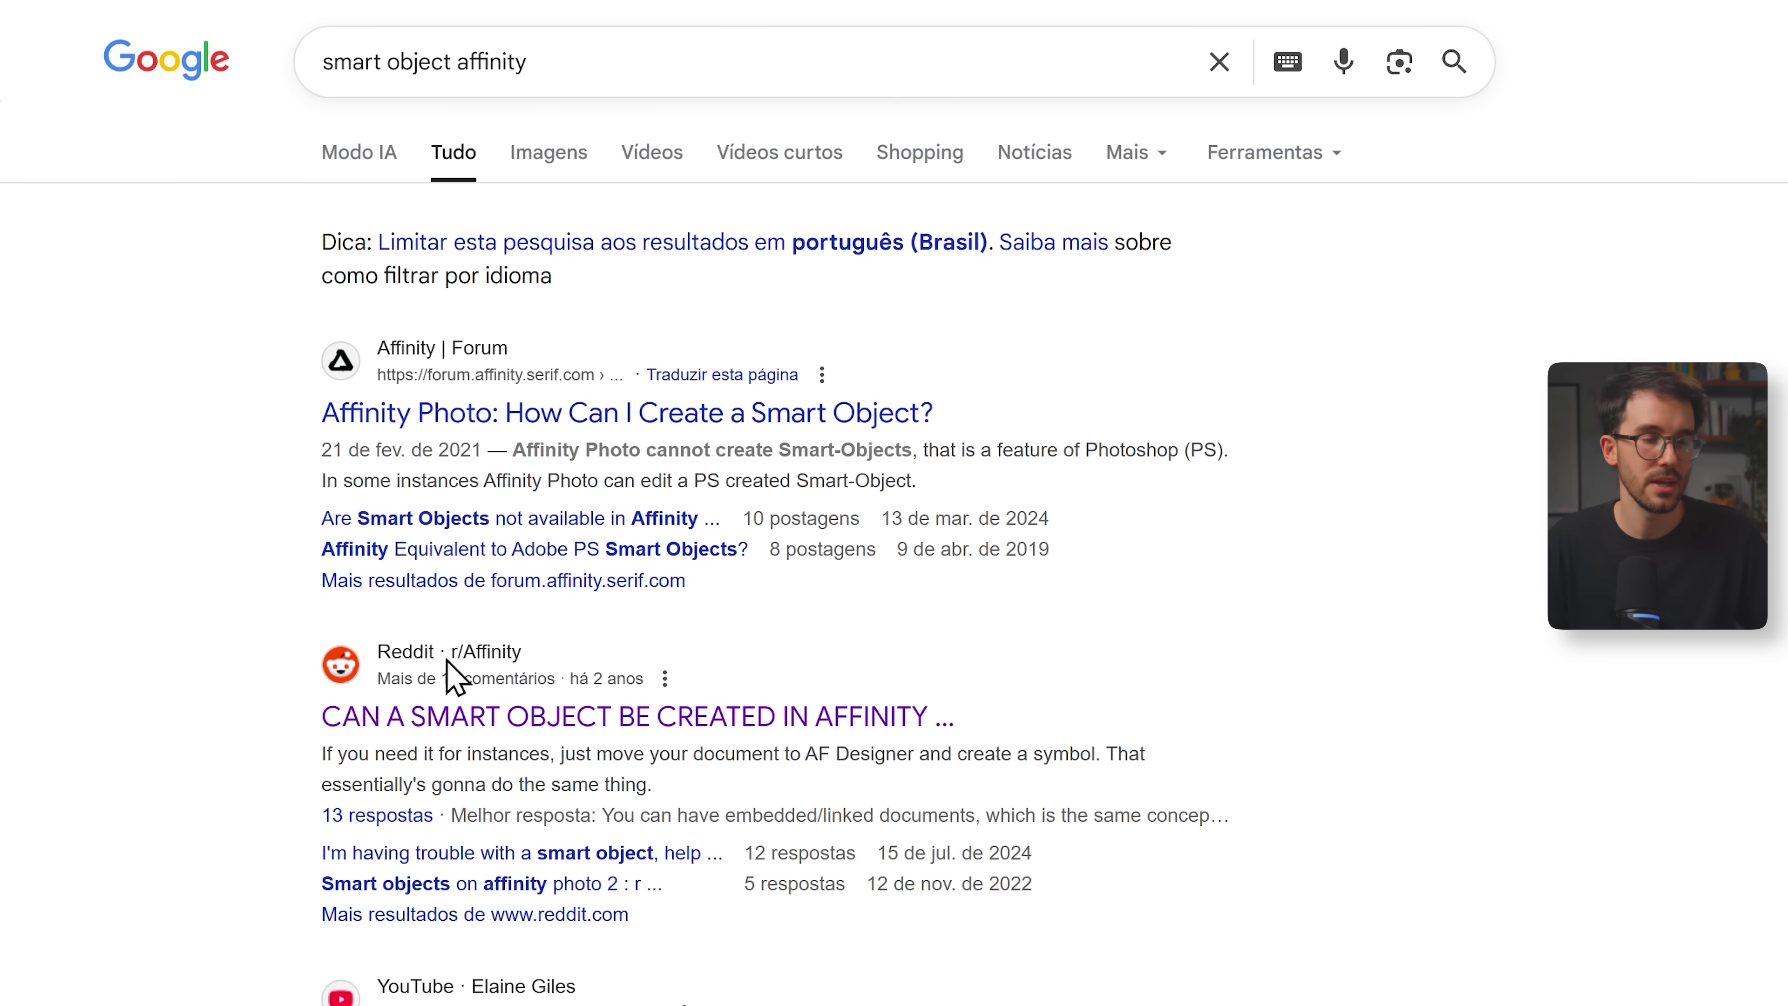
- Open the Reddit thread on Affinity smart objects and highlight the first comment
{"action": "left_click", "coordinate": [512, 716]}
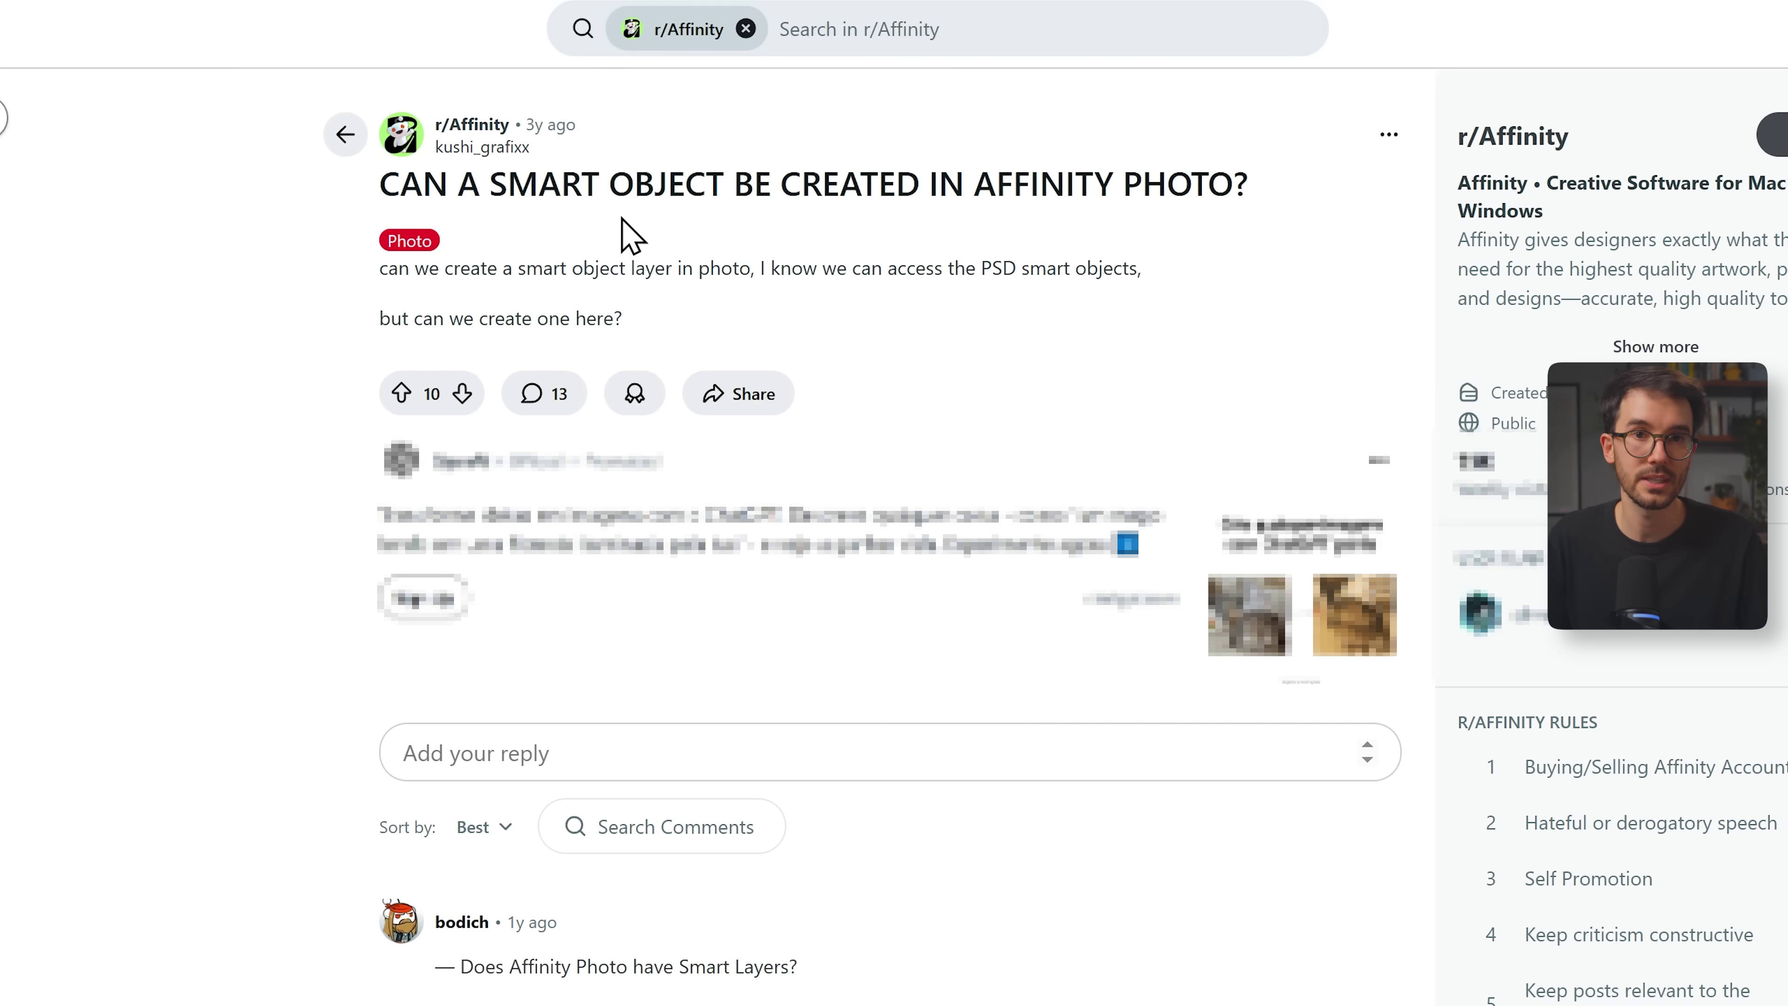
{"action": "scroll", "coordinate": [630, 236], "scroll_direction": "down", "scroll_amount": 8}
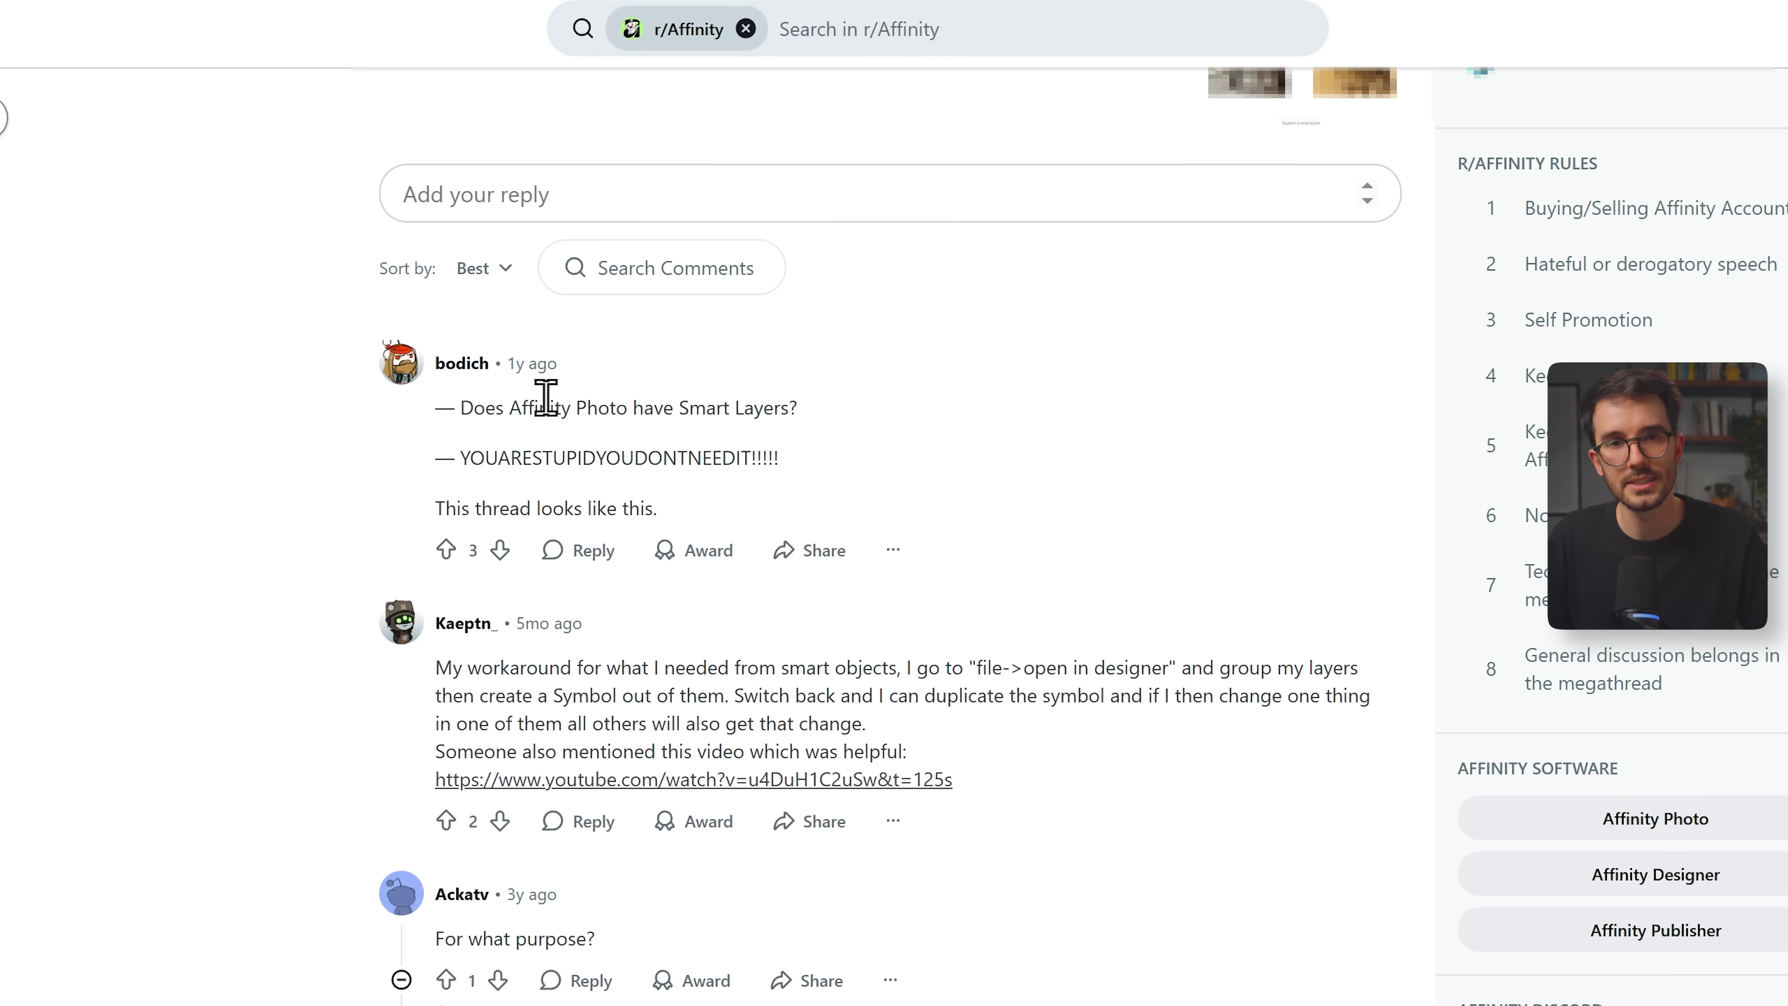
{"action": "left_click_drag", "start_coordinate": [464, 408], "coordinate": [831, 458]}
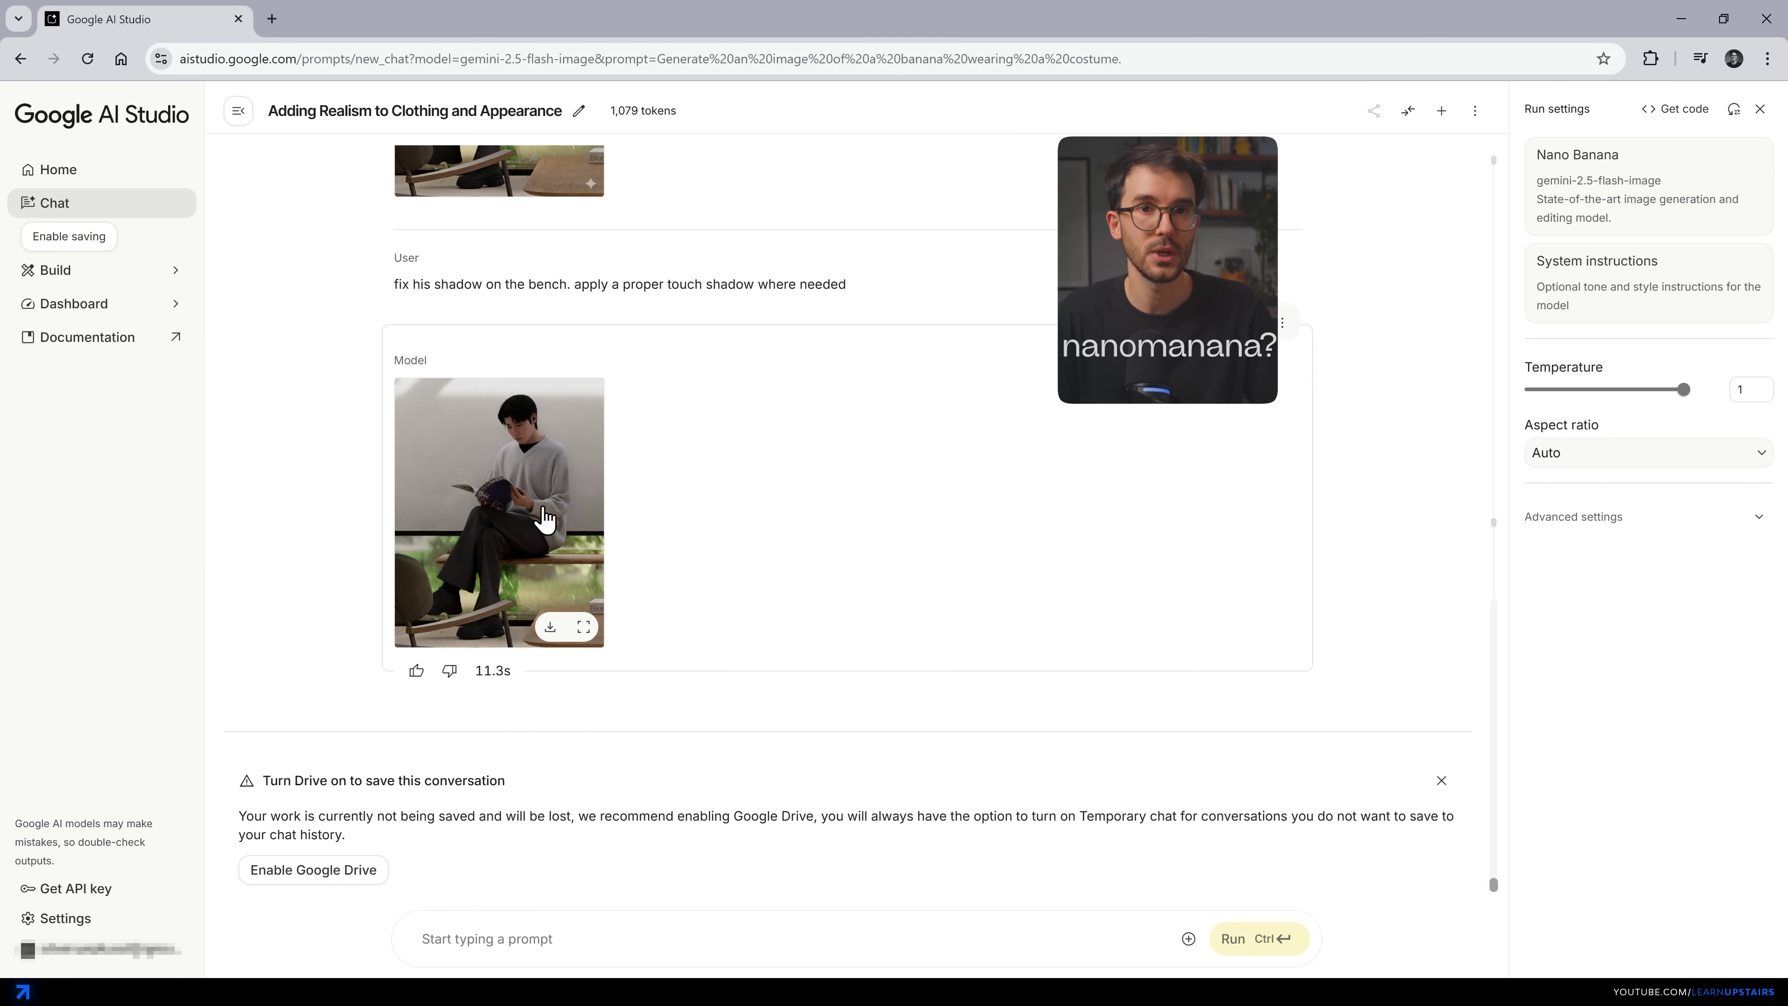
- Copy the image generated in Google AI Studio
{"action": "left_click", "coordinate": [605, 518]}
{"action": "right_click", "coordinate": [828, 488]}
{"action": "left_click", "coordinate": [895, 581]}
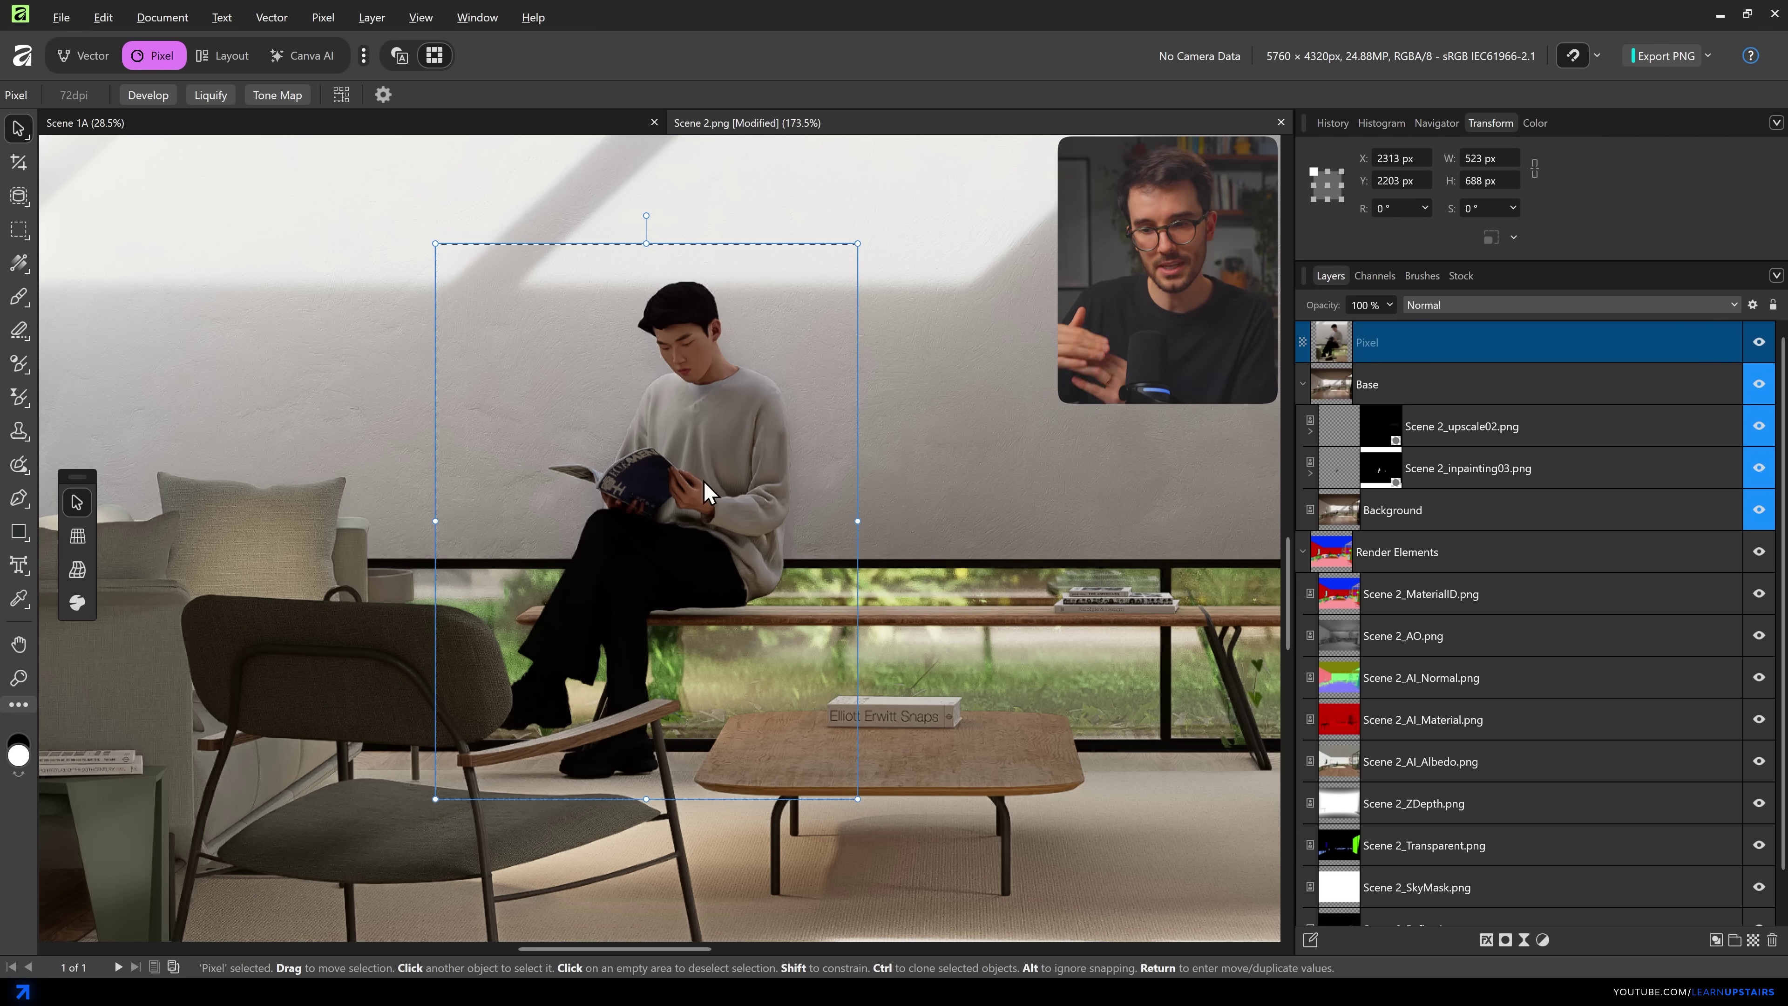
- Paste the AI-generated image as a new layer and shrink it to 523 px wide
{"action": "key", "text": "ctrl+v"}
{"action": "left_click_drag", "start_coordinate": [1016, 537], "coordinate": [857, 537]}
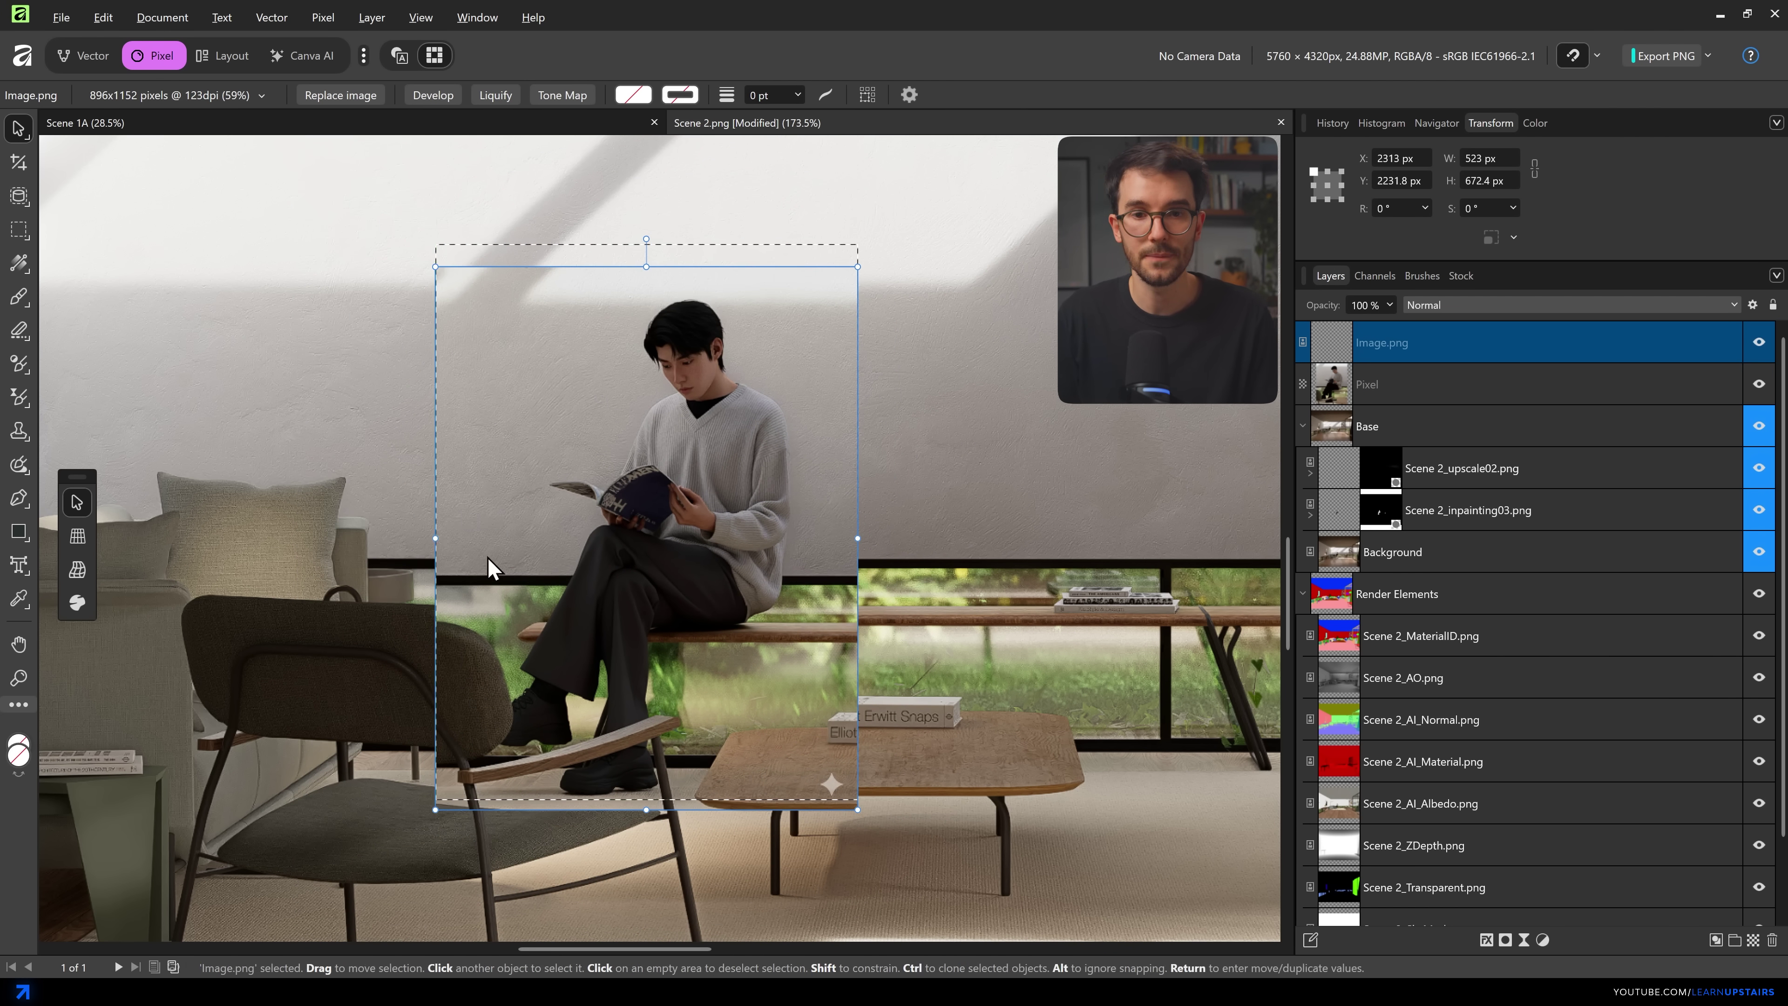
{"action": "left_click_drag", "start_coordinate": [298, 539], "coordinate": [436, 538]}
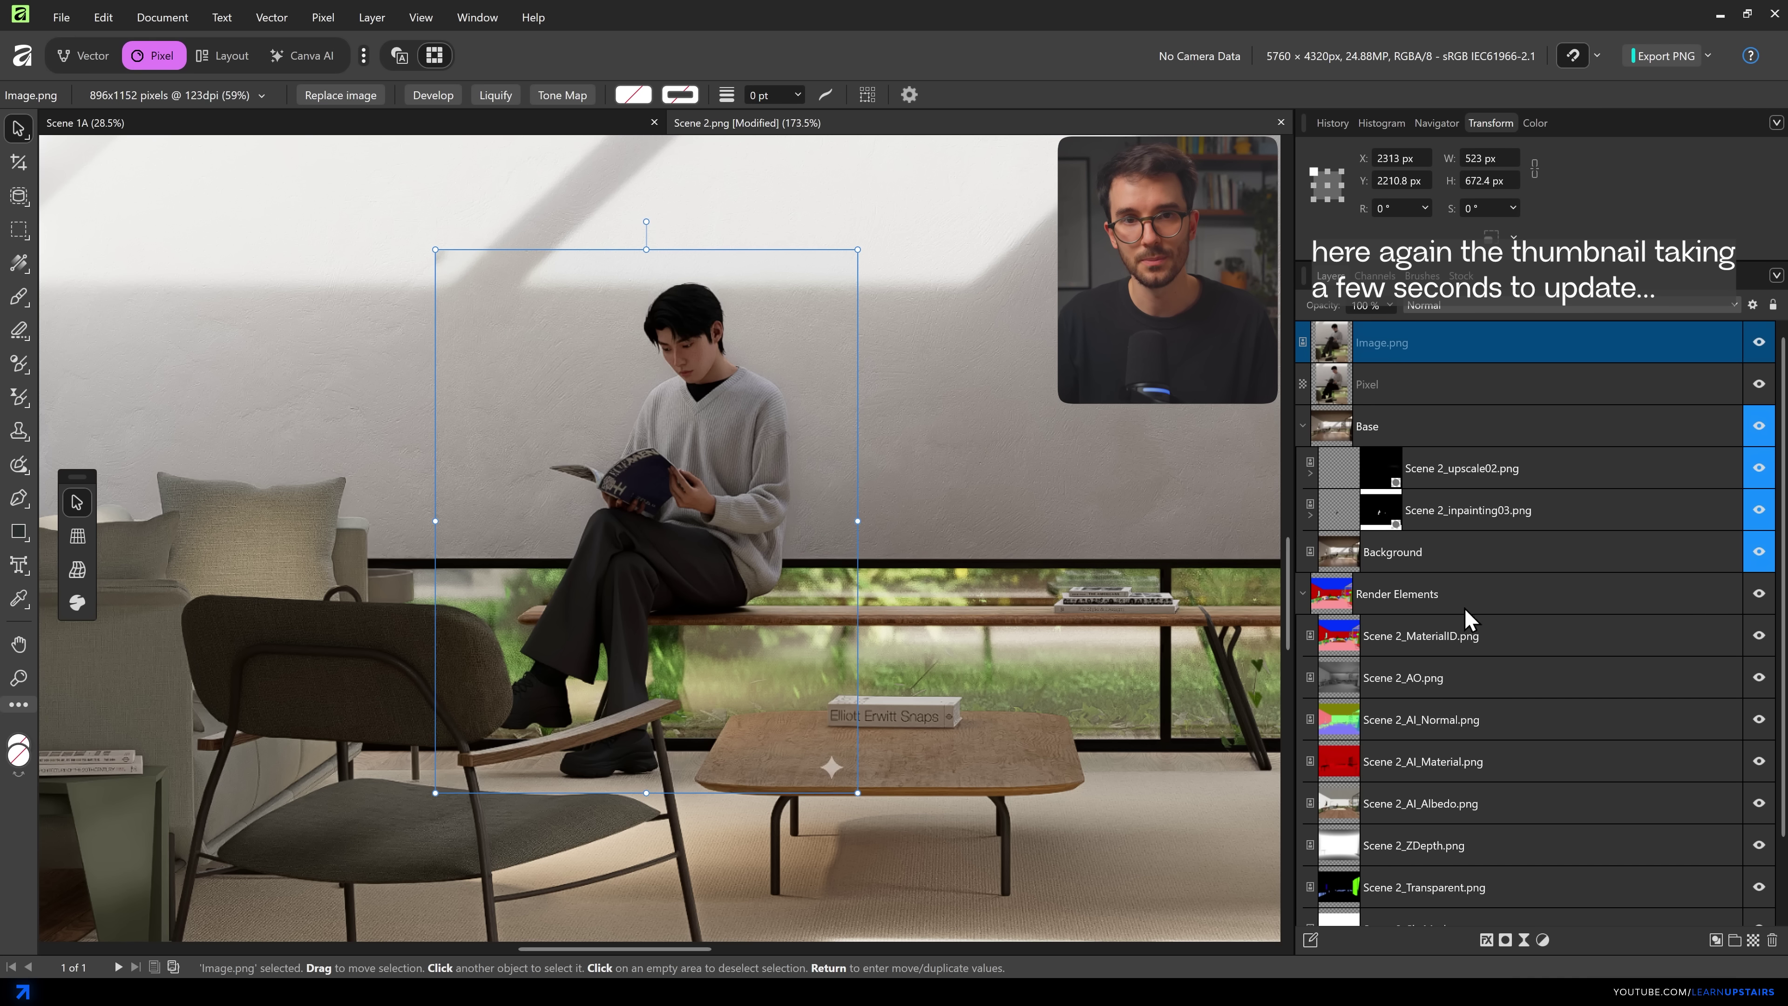
- Mask the Image.png layer, pick the brush, and raise the motion blur radius to 33.4 px
{"action": "left_click", "coordinate": [1504, 939]}
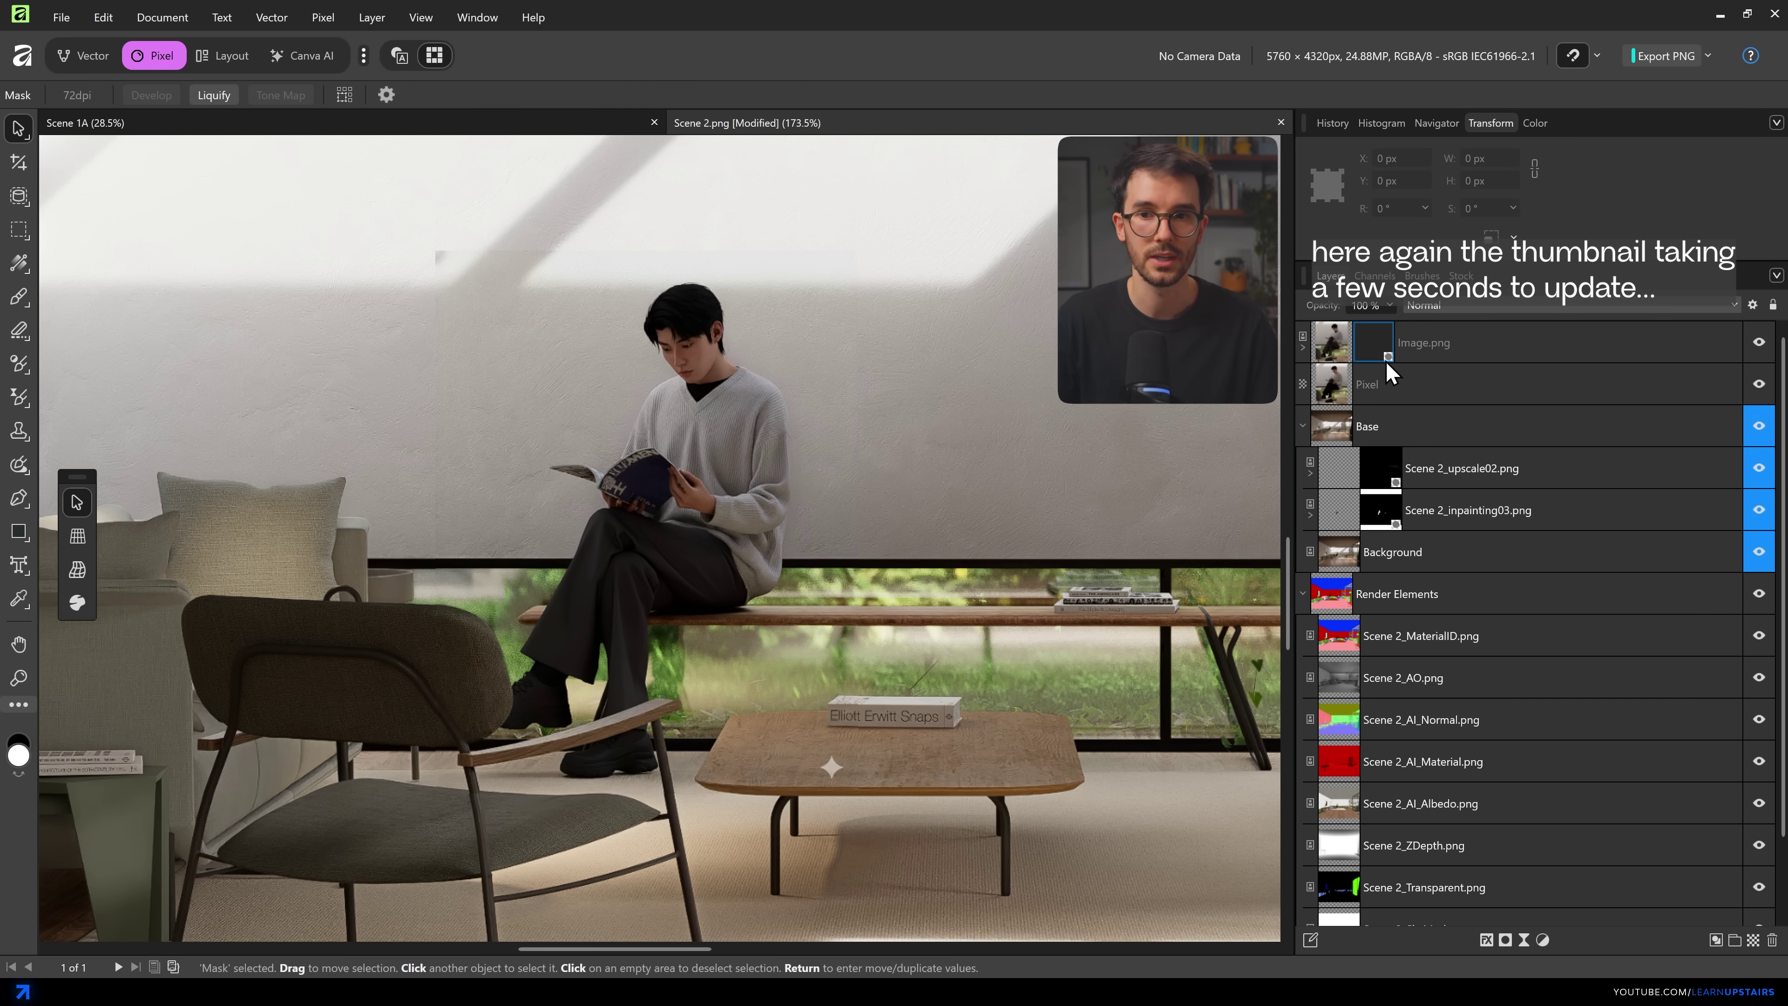
{"action": "key", "text": "b"}
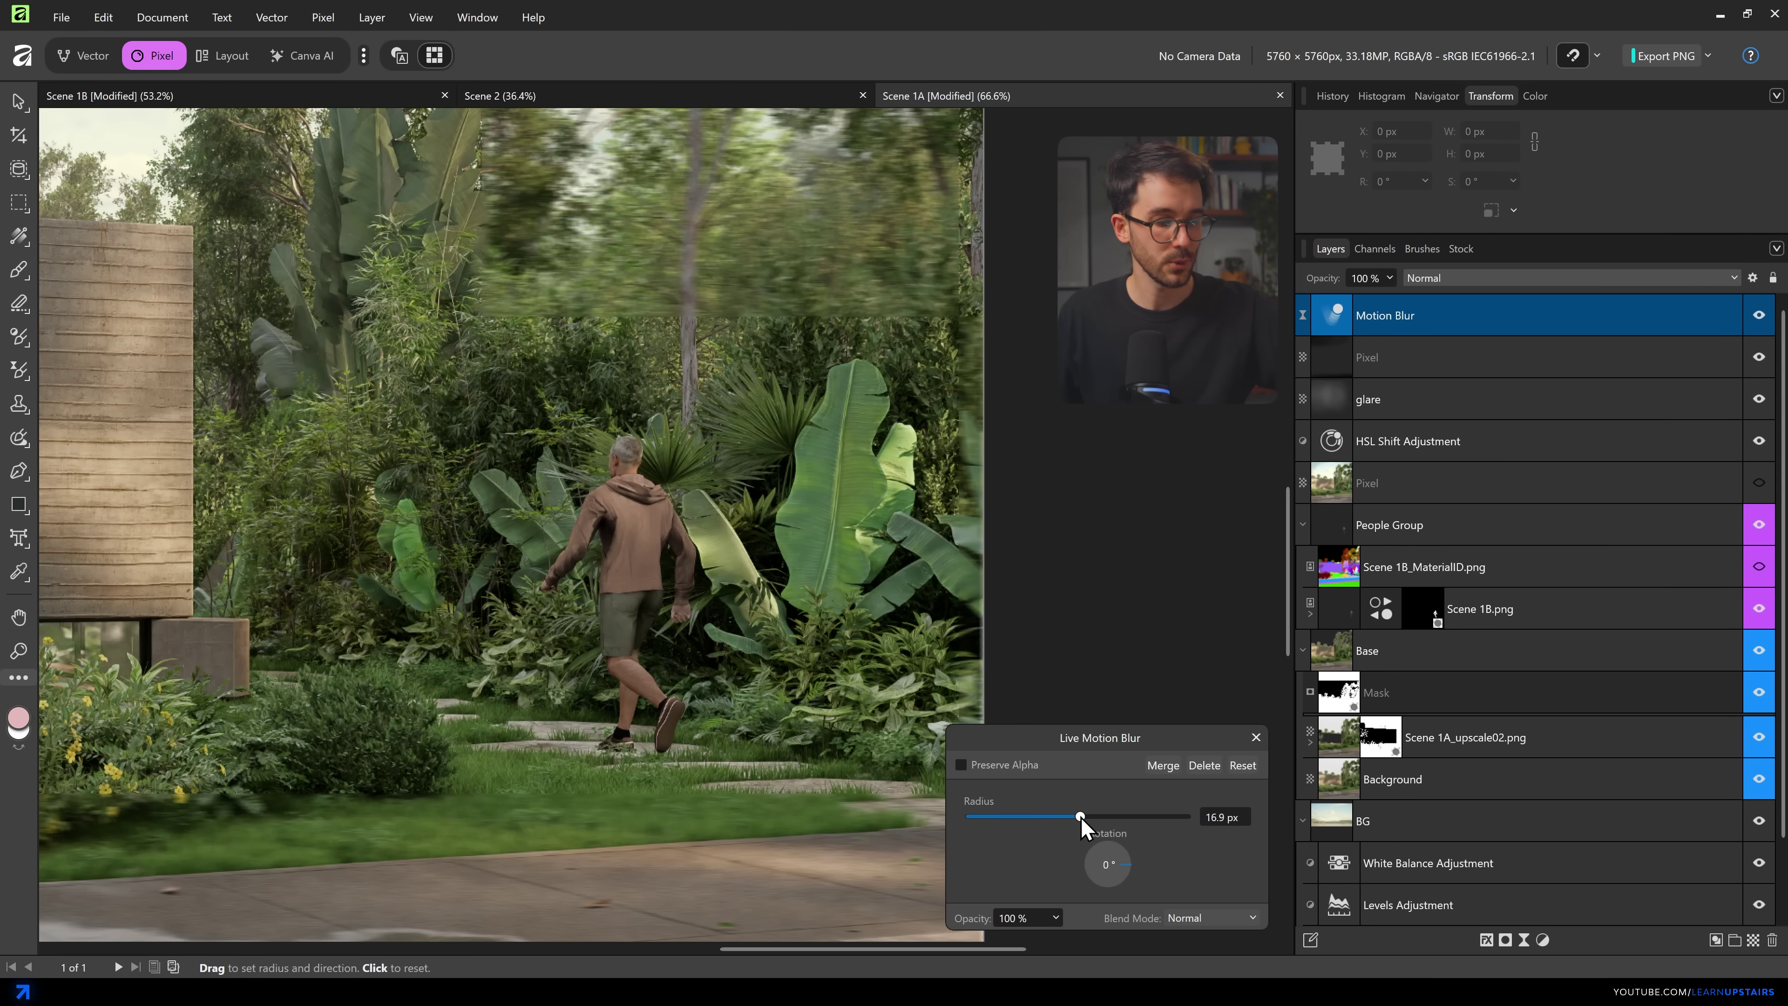
{"action": "left_click_drag", "start_coordinate": [1082, 817], "coordinate": [1122, 827]}
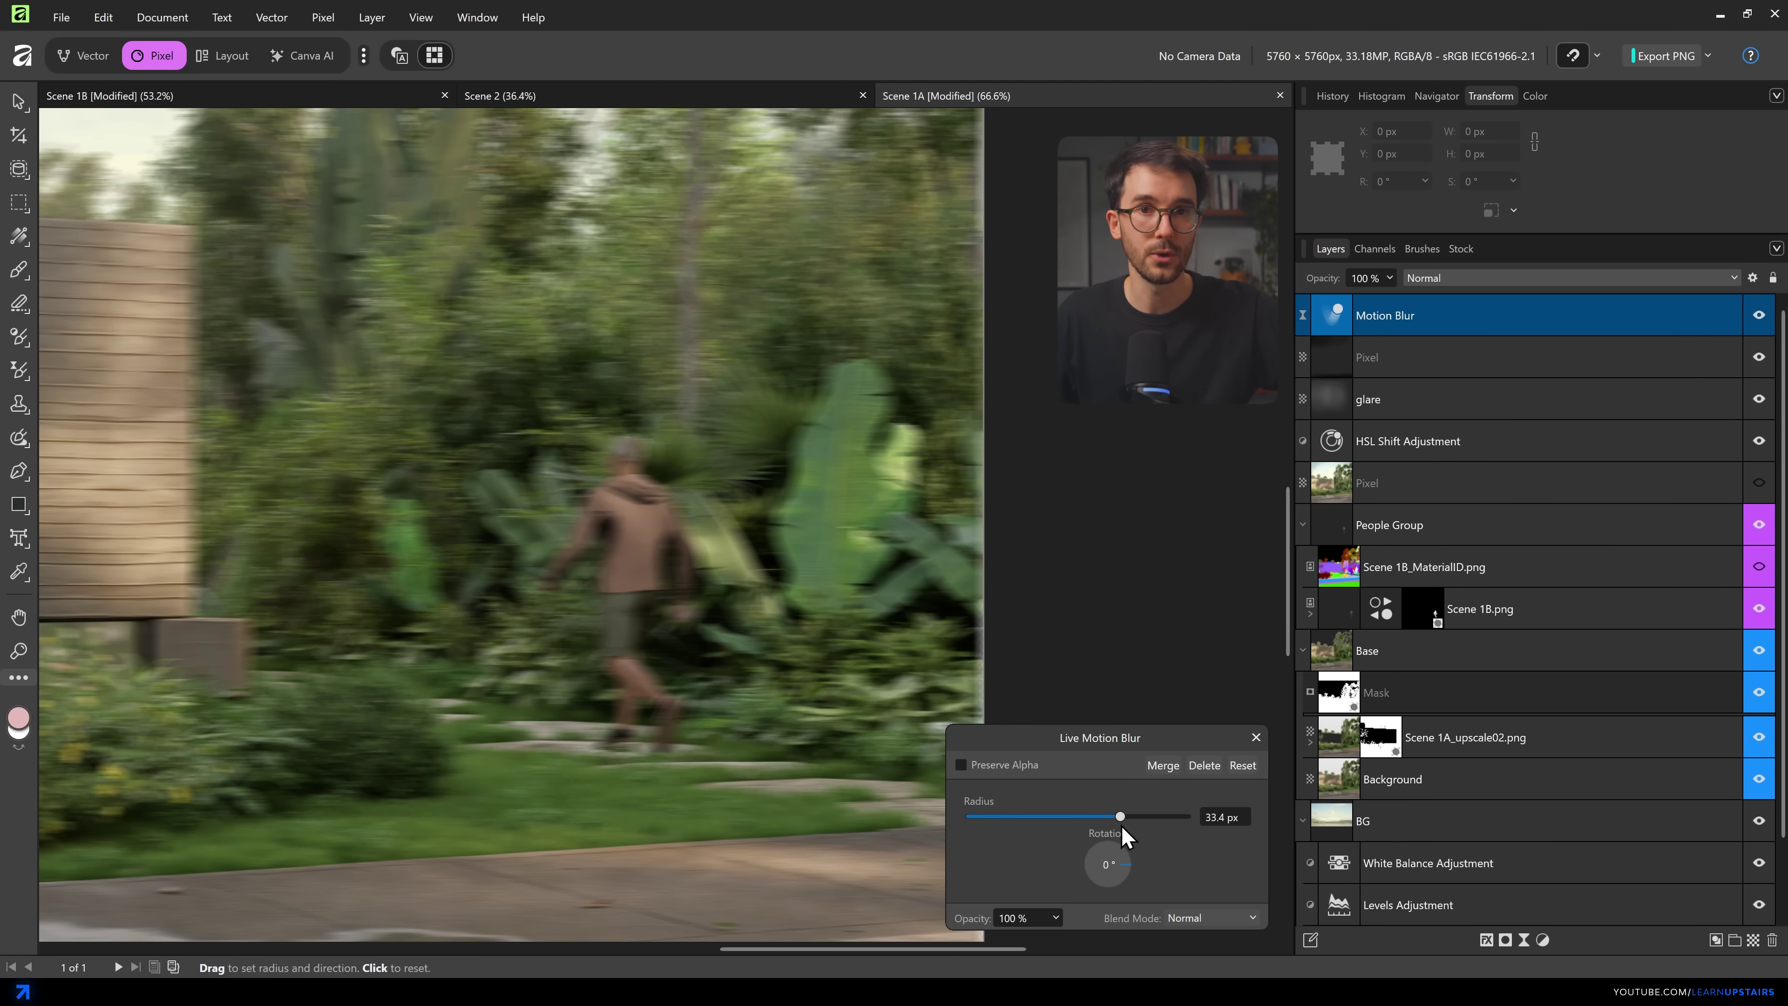
- Move the Motion Blur filter layer into People Group so only the walking figure blurs
{"action": "left_click", "coordinate": [1256, 739]}
{"action": "left_click_drag", "start_coordinate": [1390, 316], "coordinate": [1385, 541]}
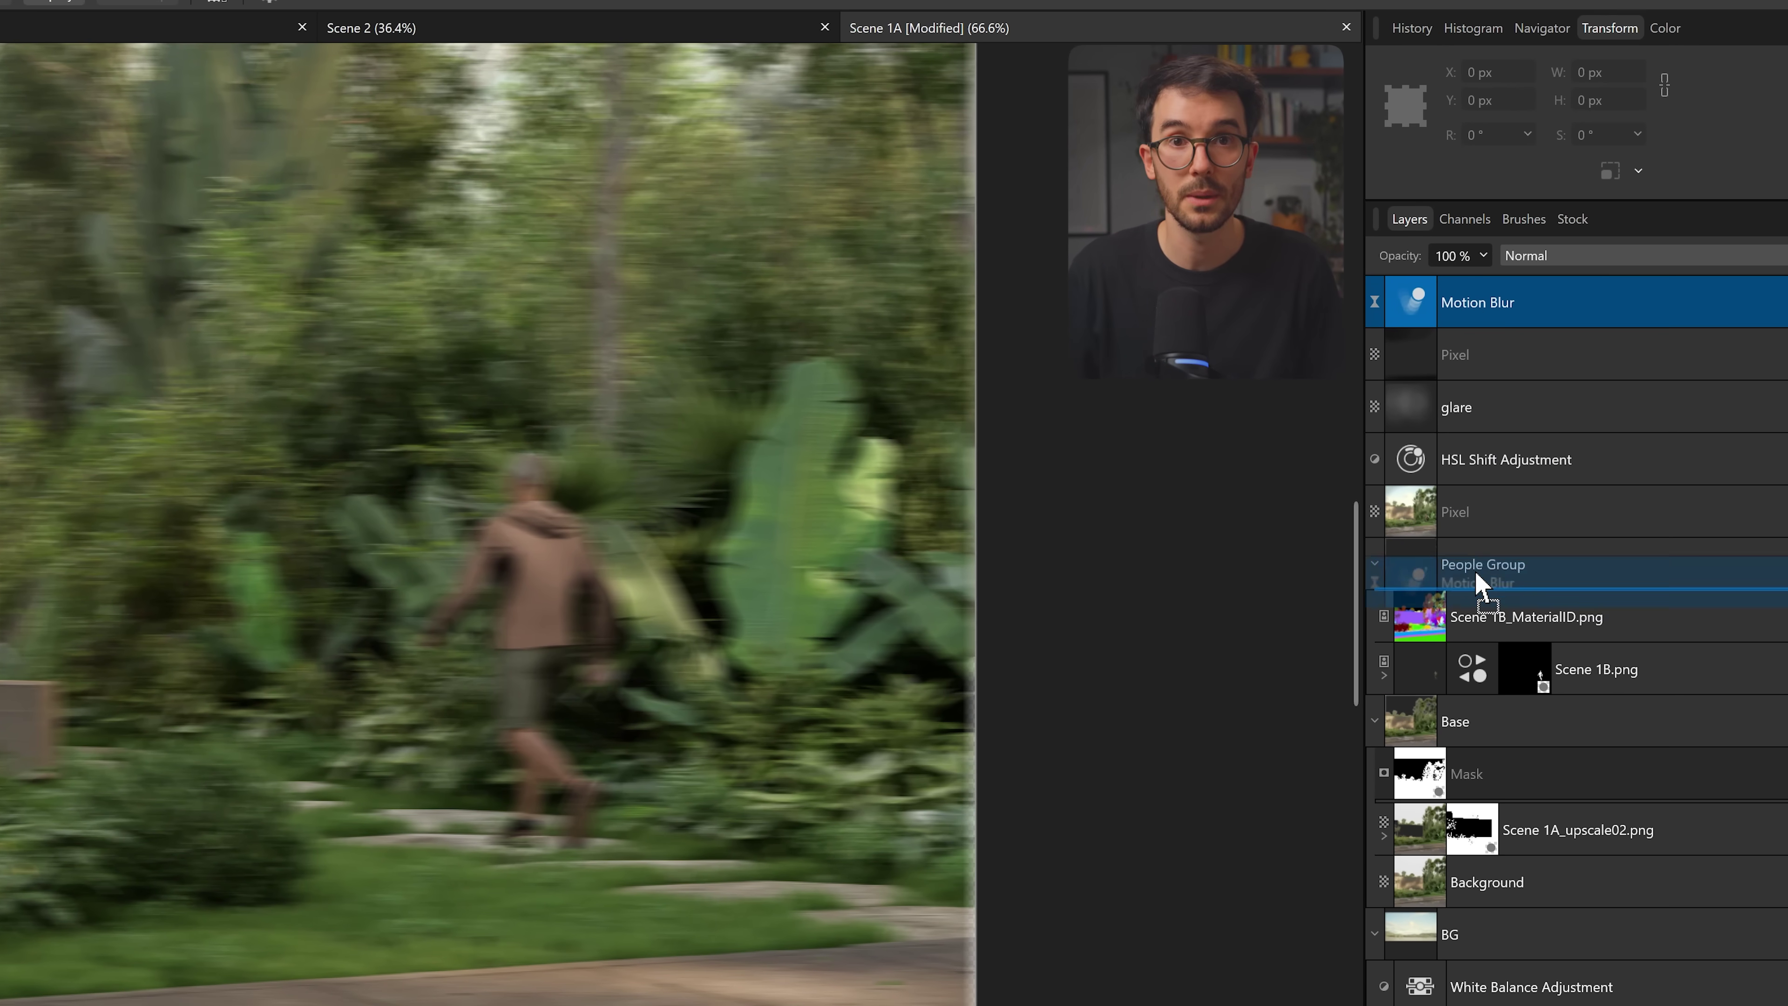
{"action": "left_click_drag", "start_coordinate": [1476, 593], "coordinate": [1390, 606]}
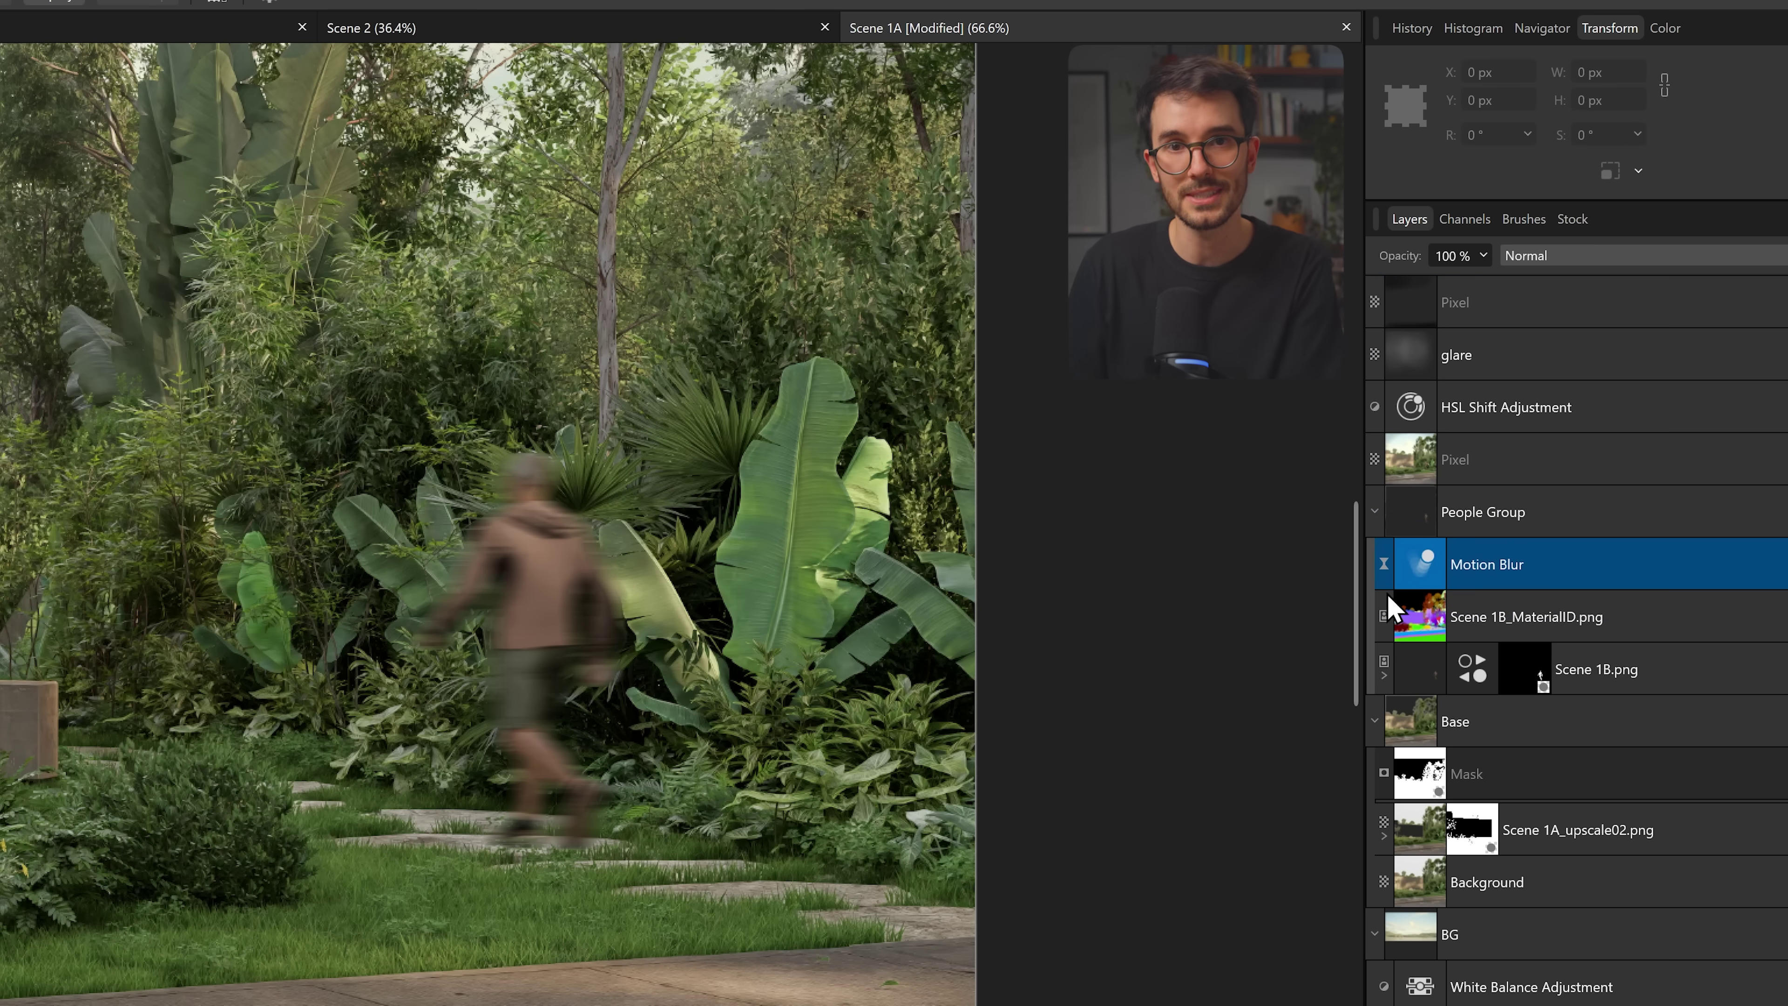
{"action": "left_click", "coordinate": [1433, 560]}
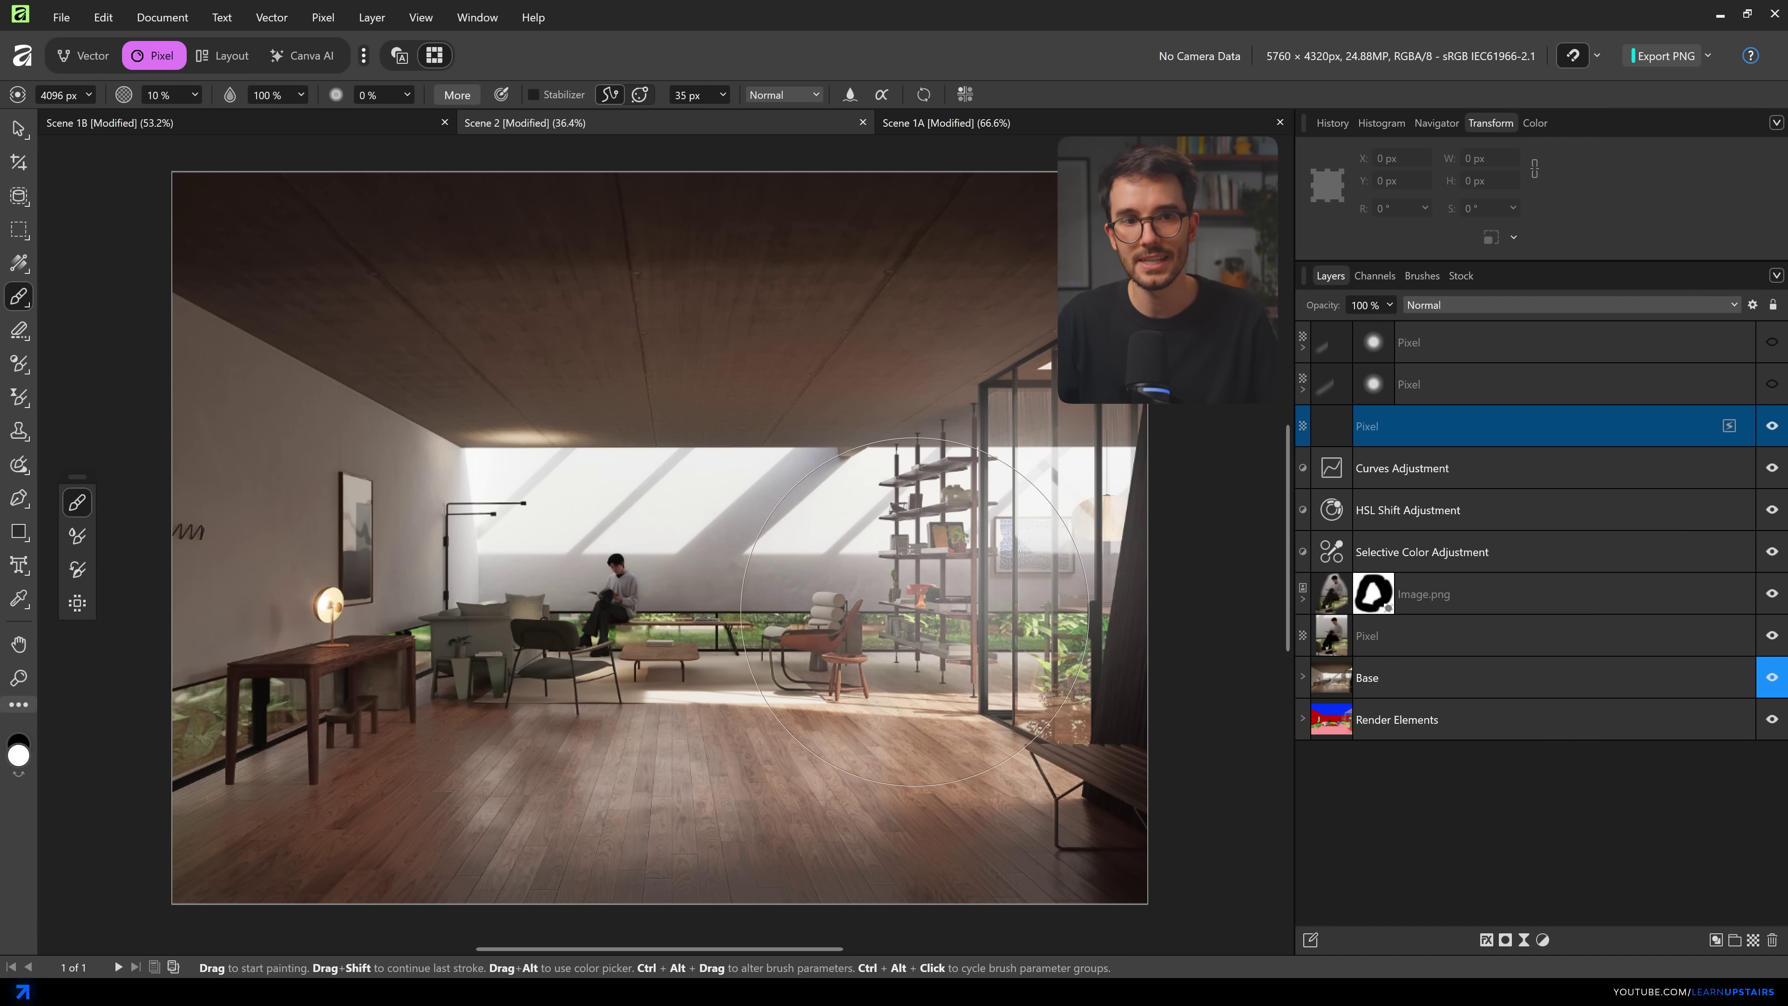
- Brush a white haze over the shelf area and open the haze layer's blend modes
{"action": "mouse_move", "coordinate": [1022, 424]}
{"action": "left_mouse_down"}
{"action": "mouse_move", "coordinate": [945, 579]}
{"action": "mouse_move", "coordinate": [1056, 760]}
{"action": "left_mouse_up"}
{"action": "key", "text": "v"}
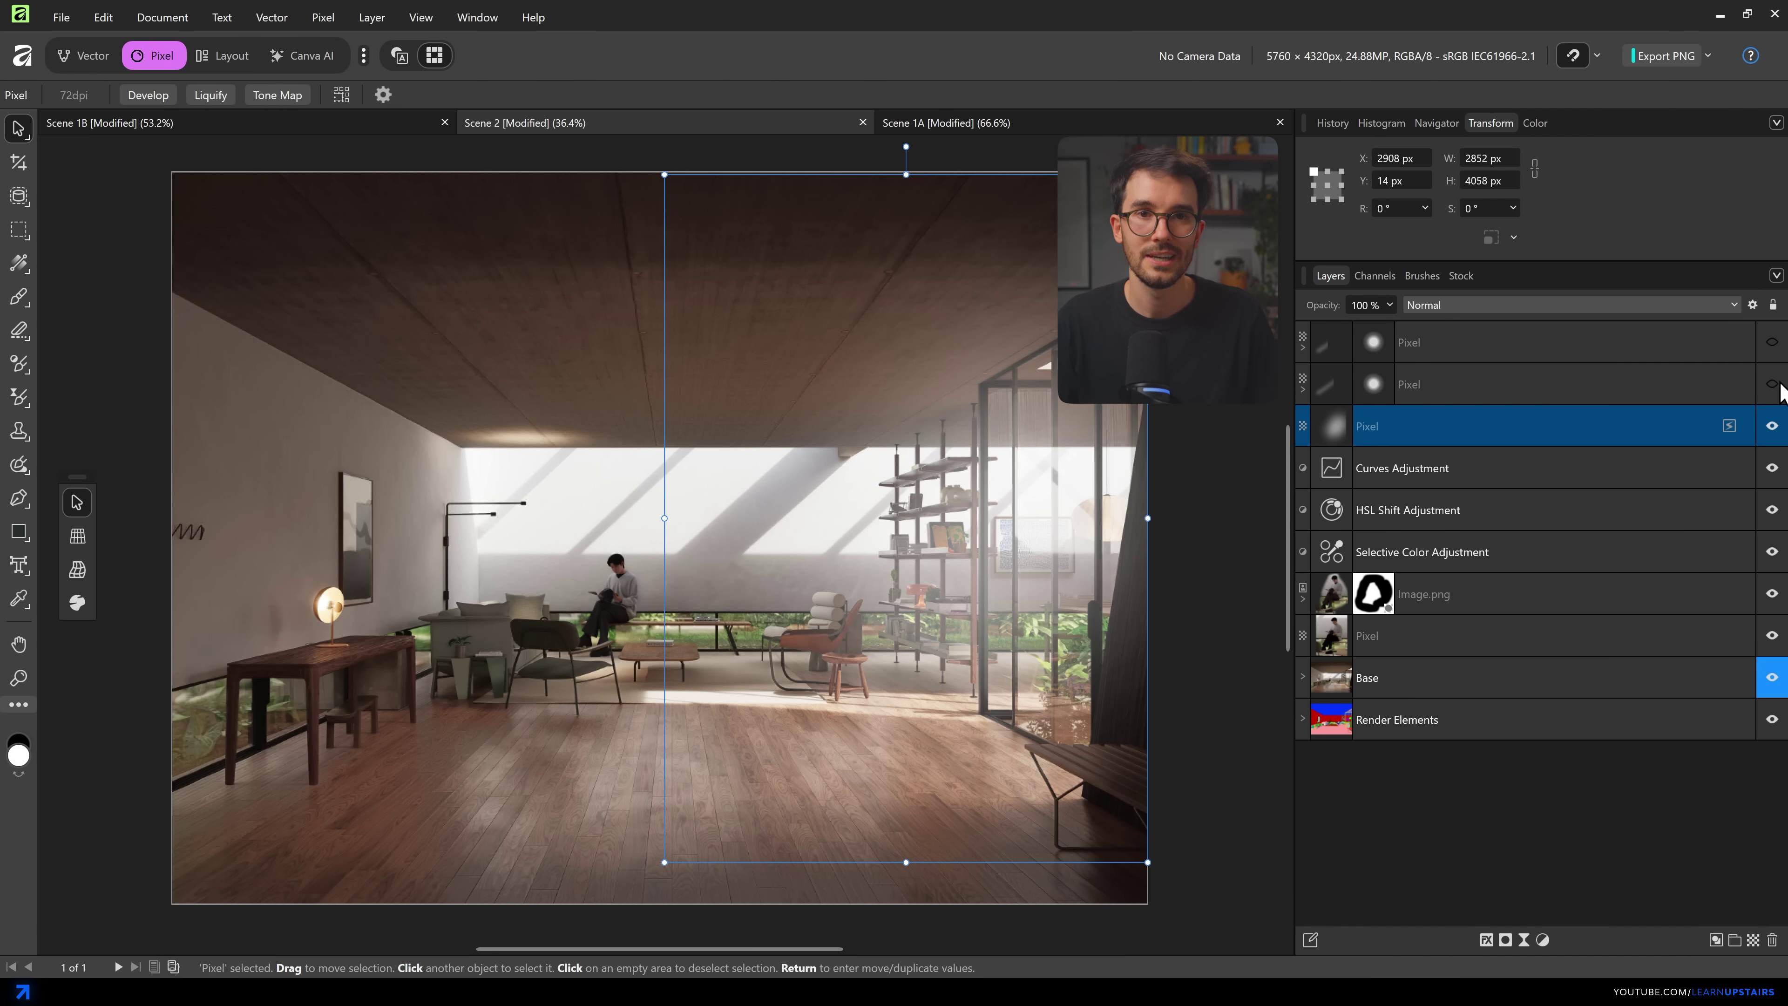
{"action": "left_click", "coordinate": [1772, 383]}
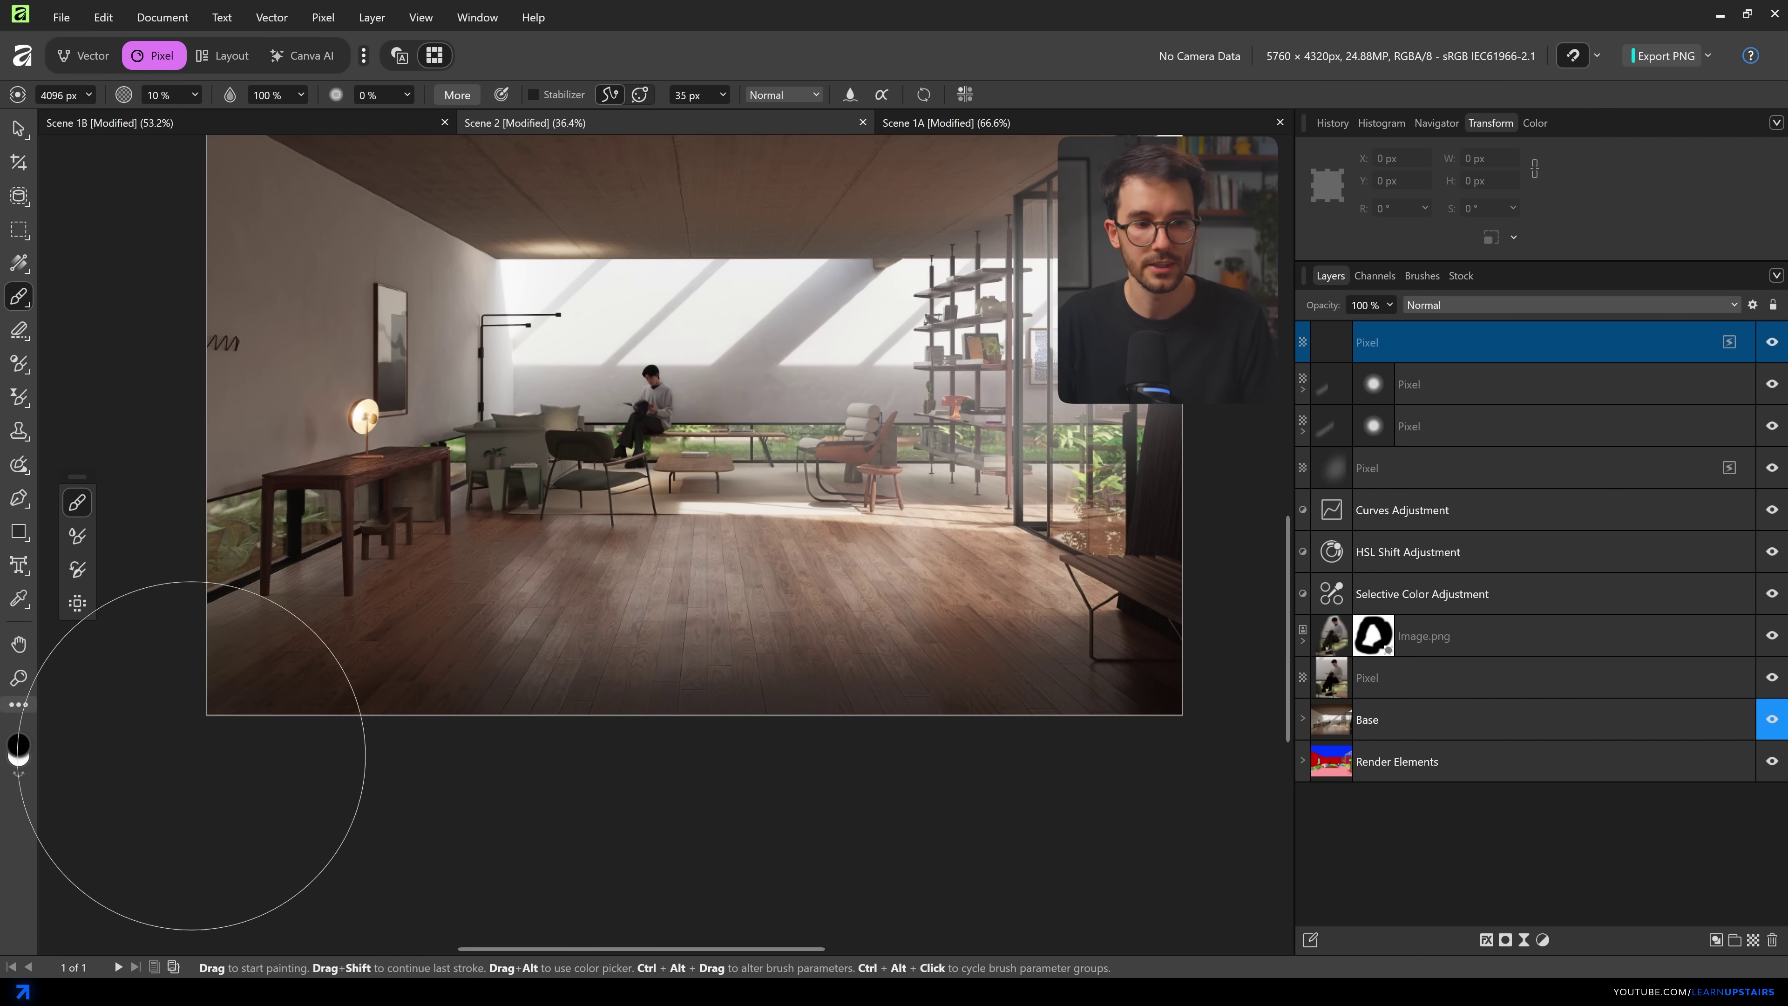
{"action": "scroll", "coordinate": [258, 359], "scroll_direction": "up", "scroll_amount": 5}
{"action": "key", "text": "v"}
{"action": "scroll", "coordinate": [846, 627], "scroll_direction": "down", "scroll_amount": 5}
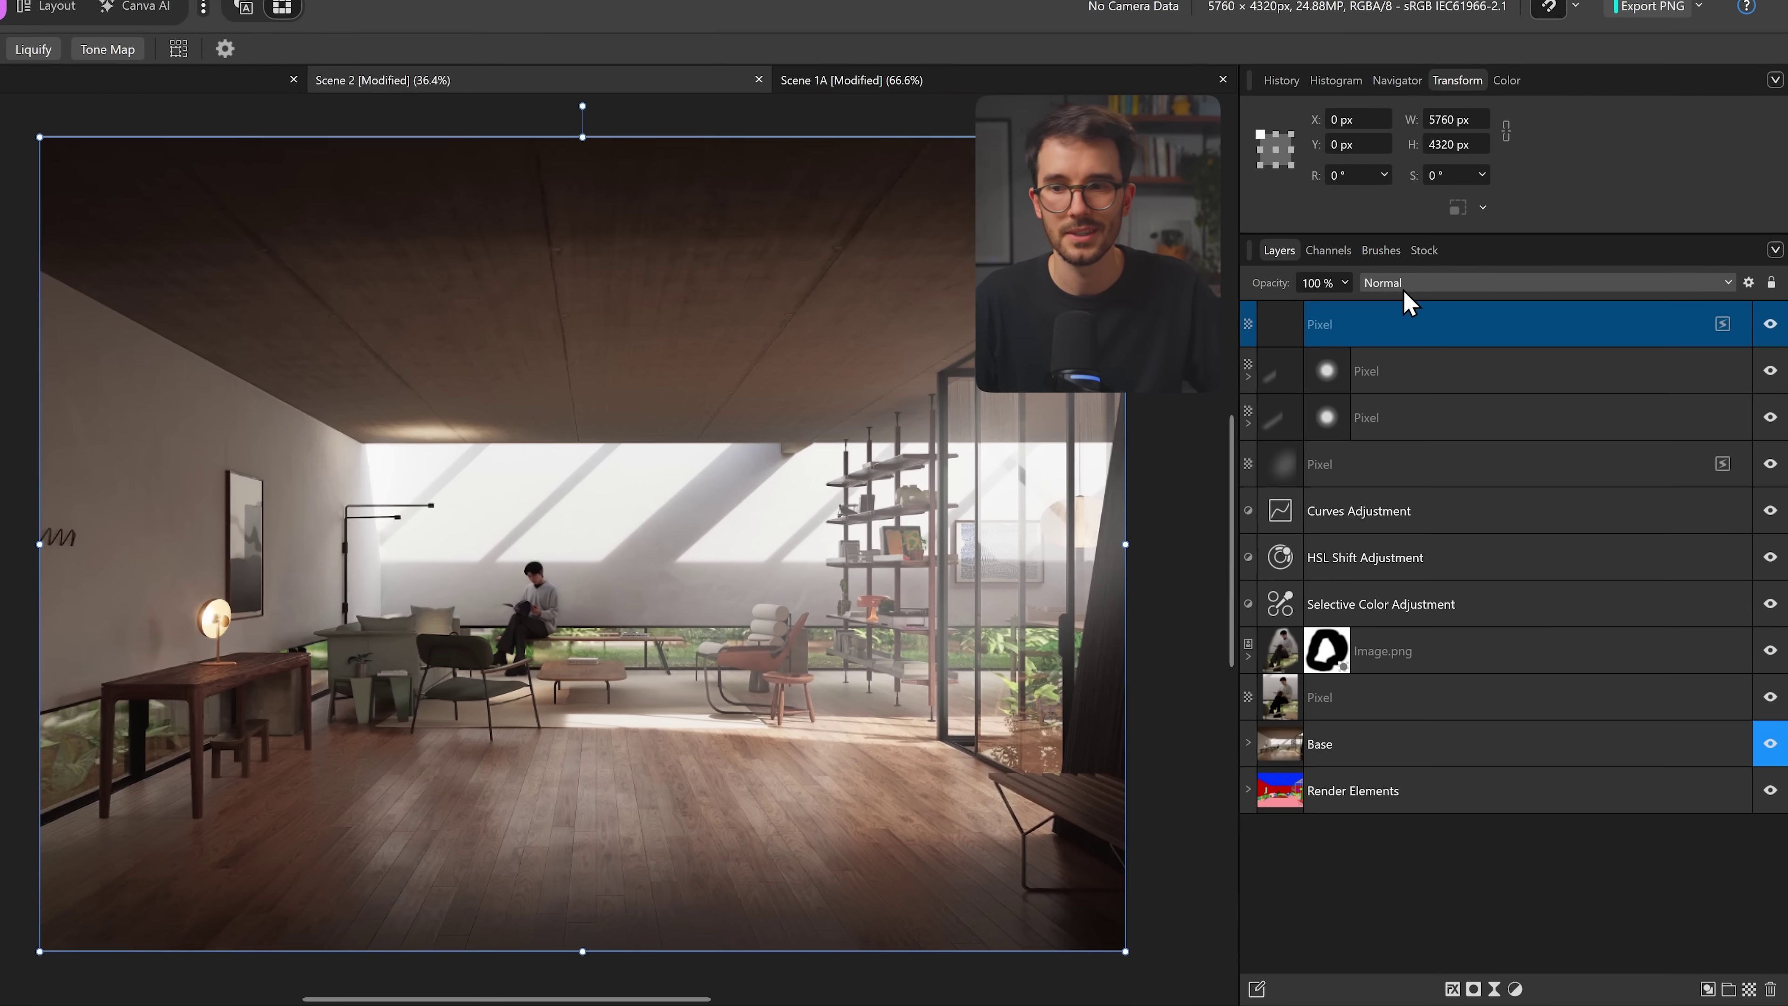
{"action": "left_click", "coordinate": [1408, 285]}
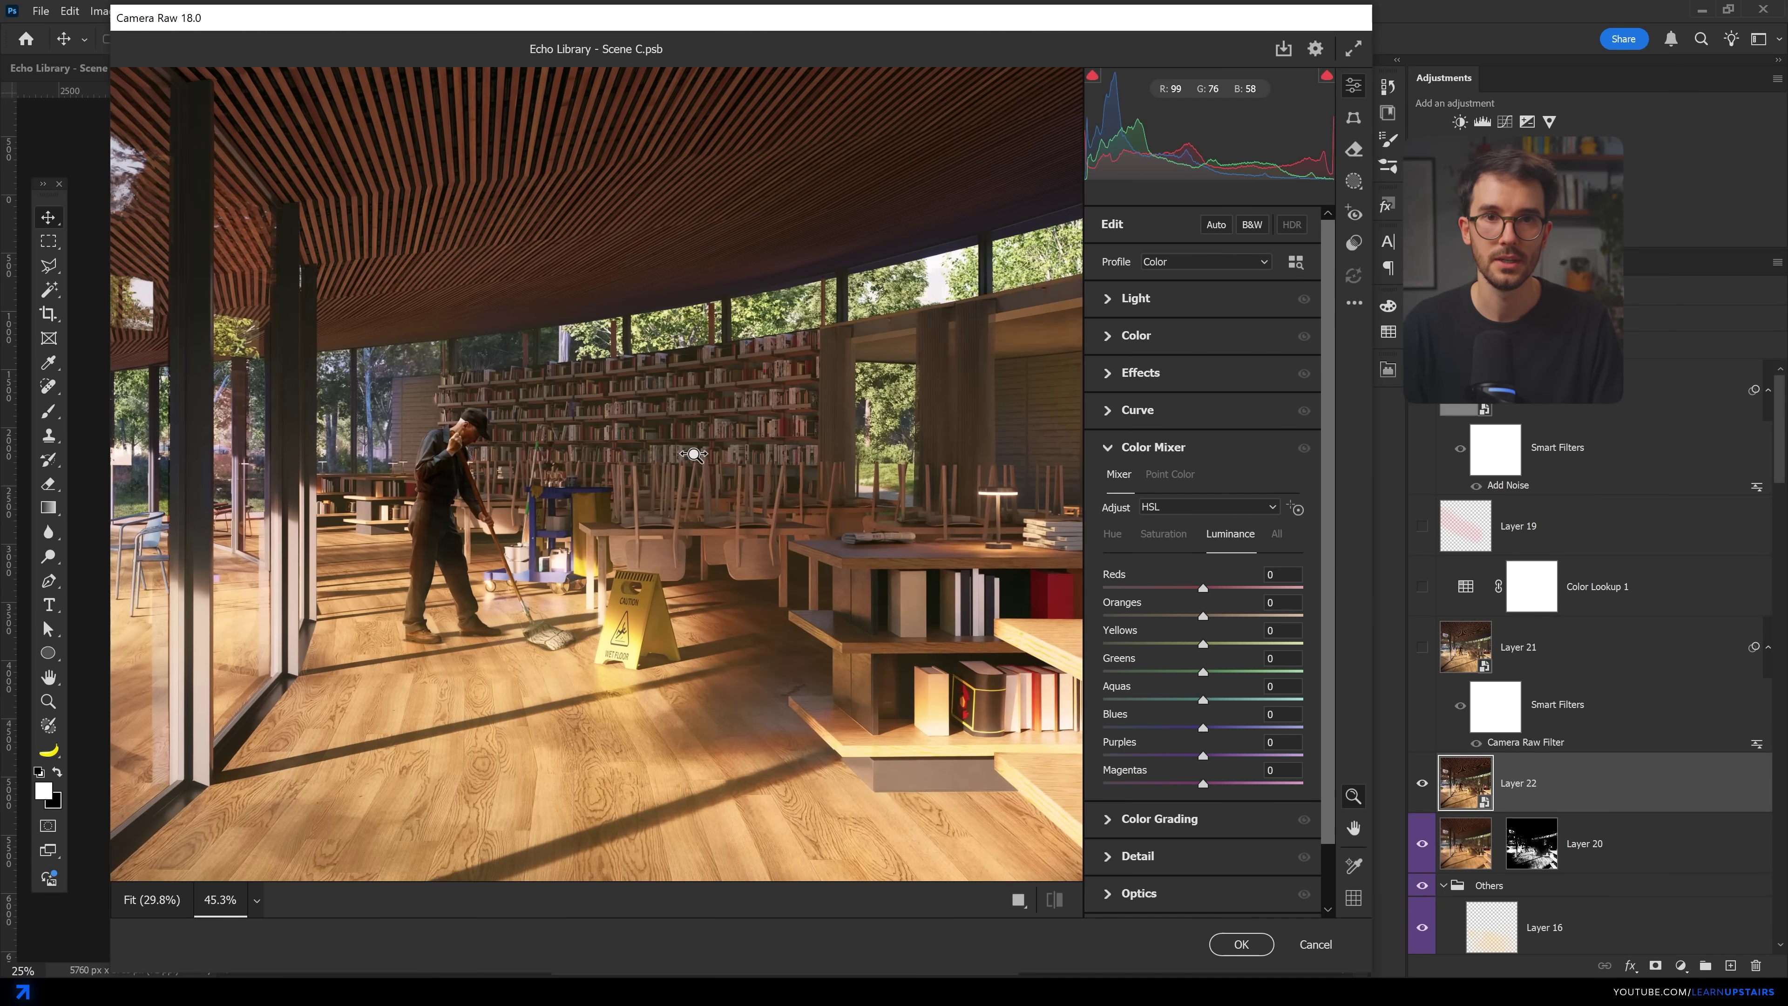
- In Camera Raw set Texture +8 and Oranges +2, boost Greens, and cool the midtones blue-violet
{"action": "left_click", "coordinate": [693, 454], "text": "alt"}
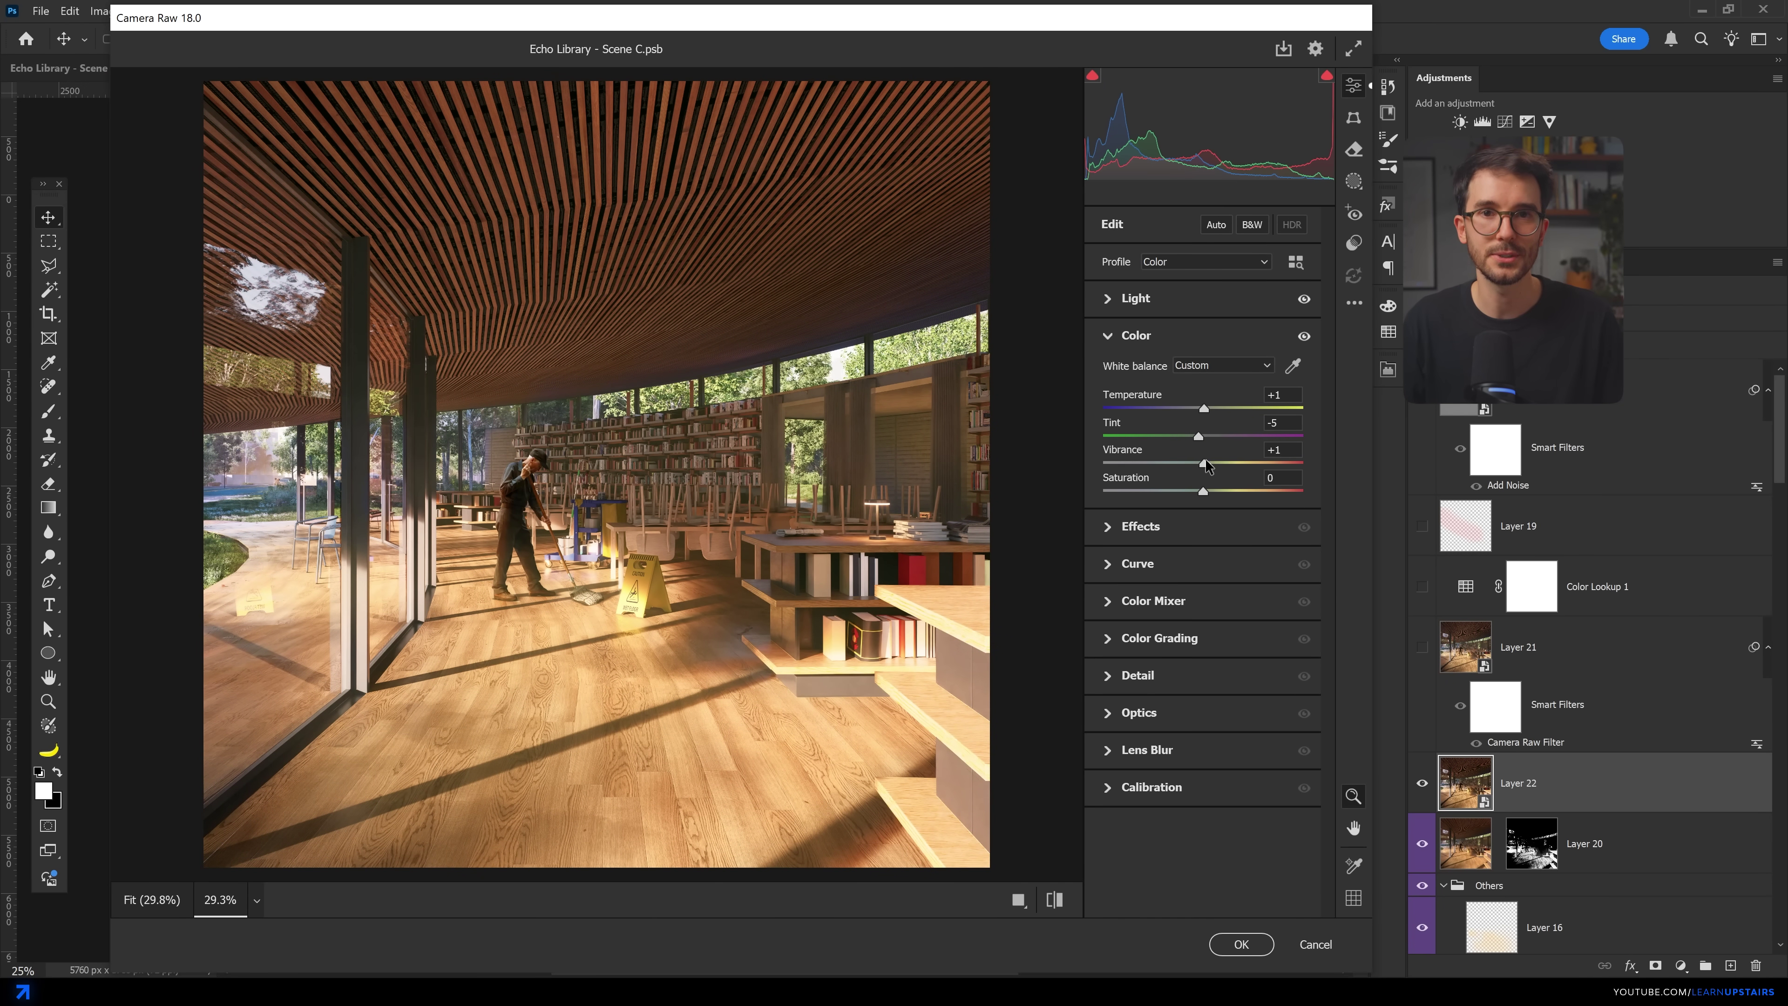
{"action": "left_click_drag", "start_coordinate": [1204, 414], "coordinate": [1213, 416]}
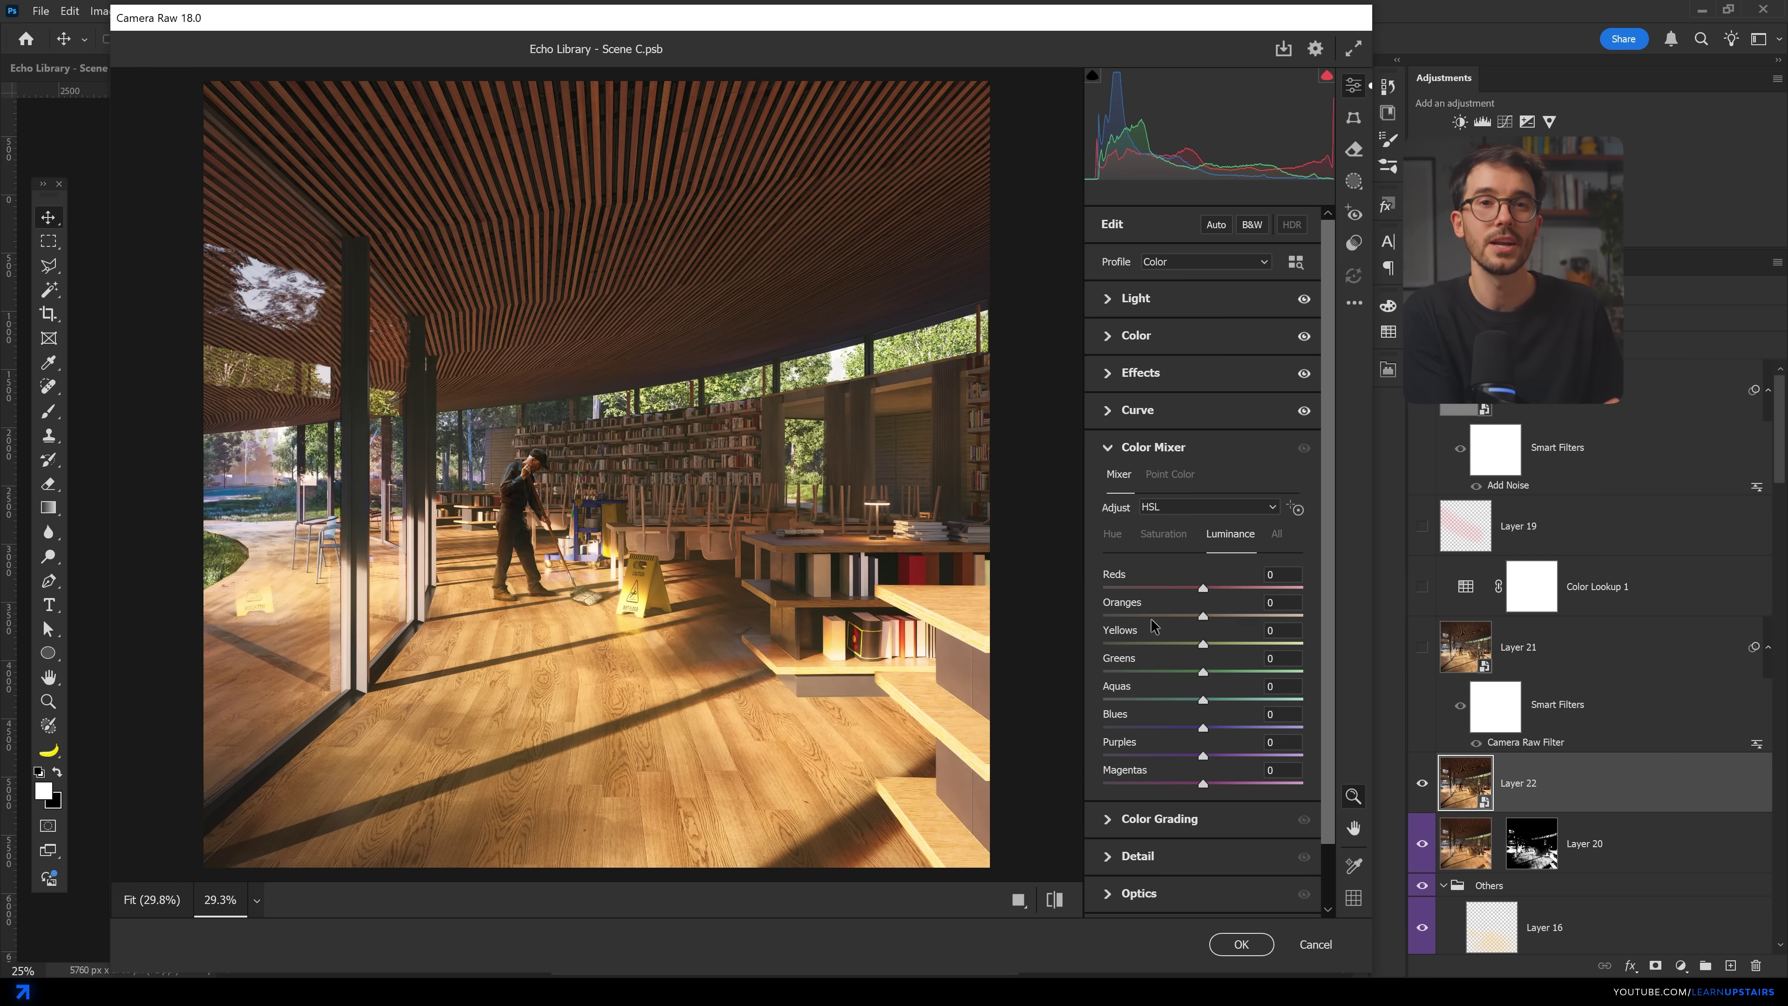
{"action": "left_click_drag", "start_coordinate": [1199, 548], "coordinate": [1201, 549]}
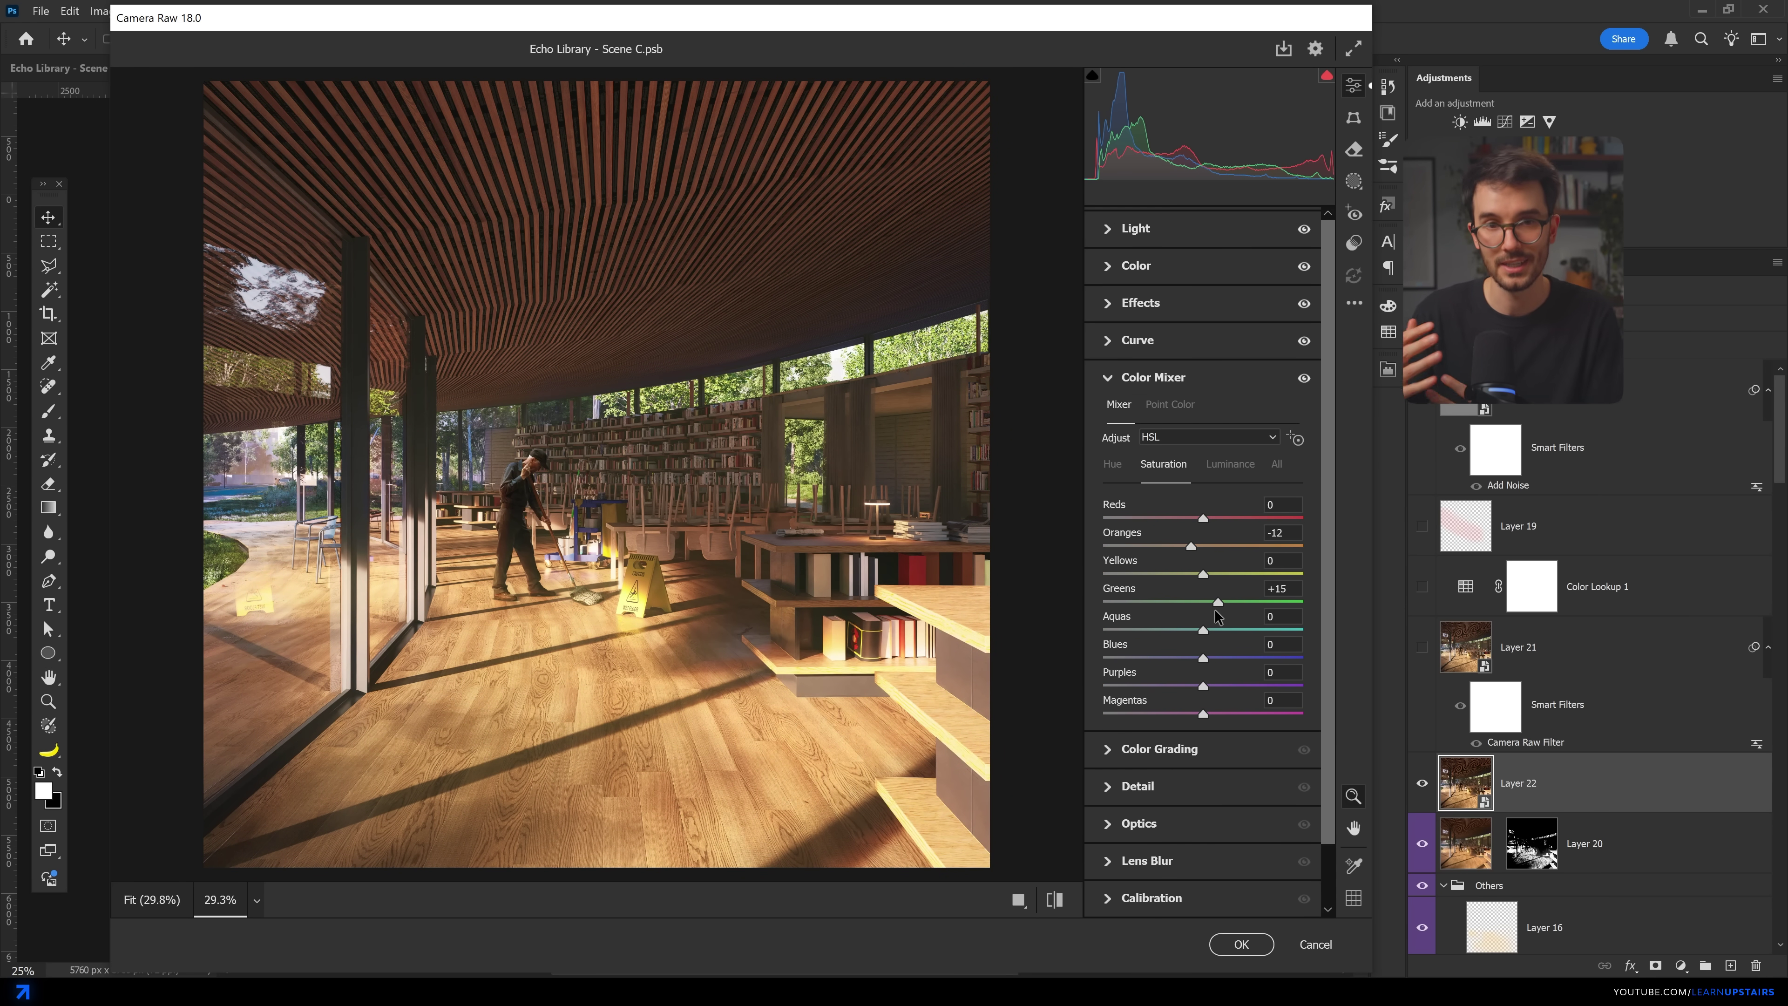
{"action": "mouse_move", "coordinate": [1192, 603]}
{"action": "left_mouse_down"}
{"action": "mouse_move", "coordinate": [1168, 603]}
{"action": "mouse_move", "coordinate": [1203, 603]}
{"action": "left_mouse_up"}
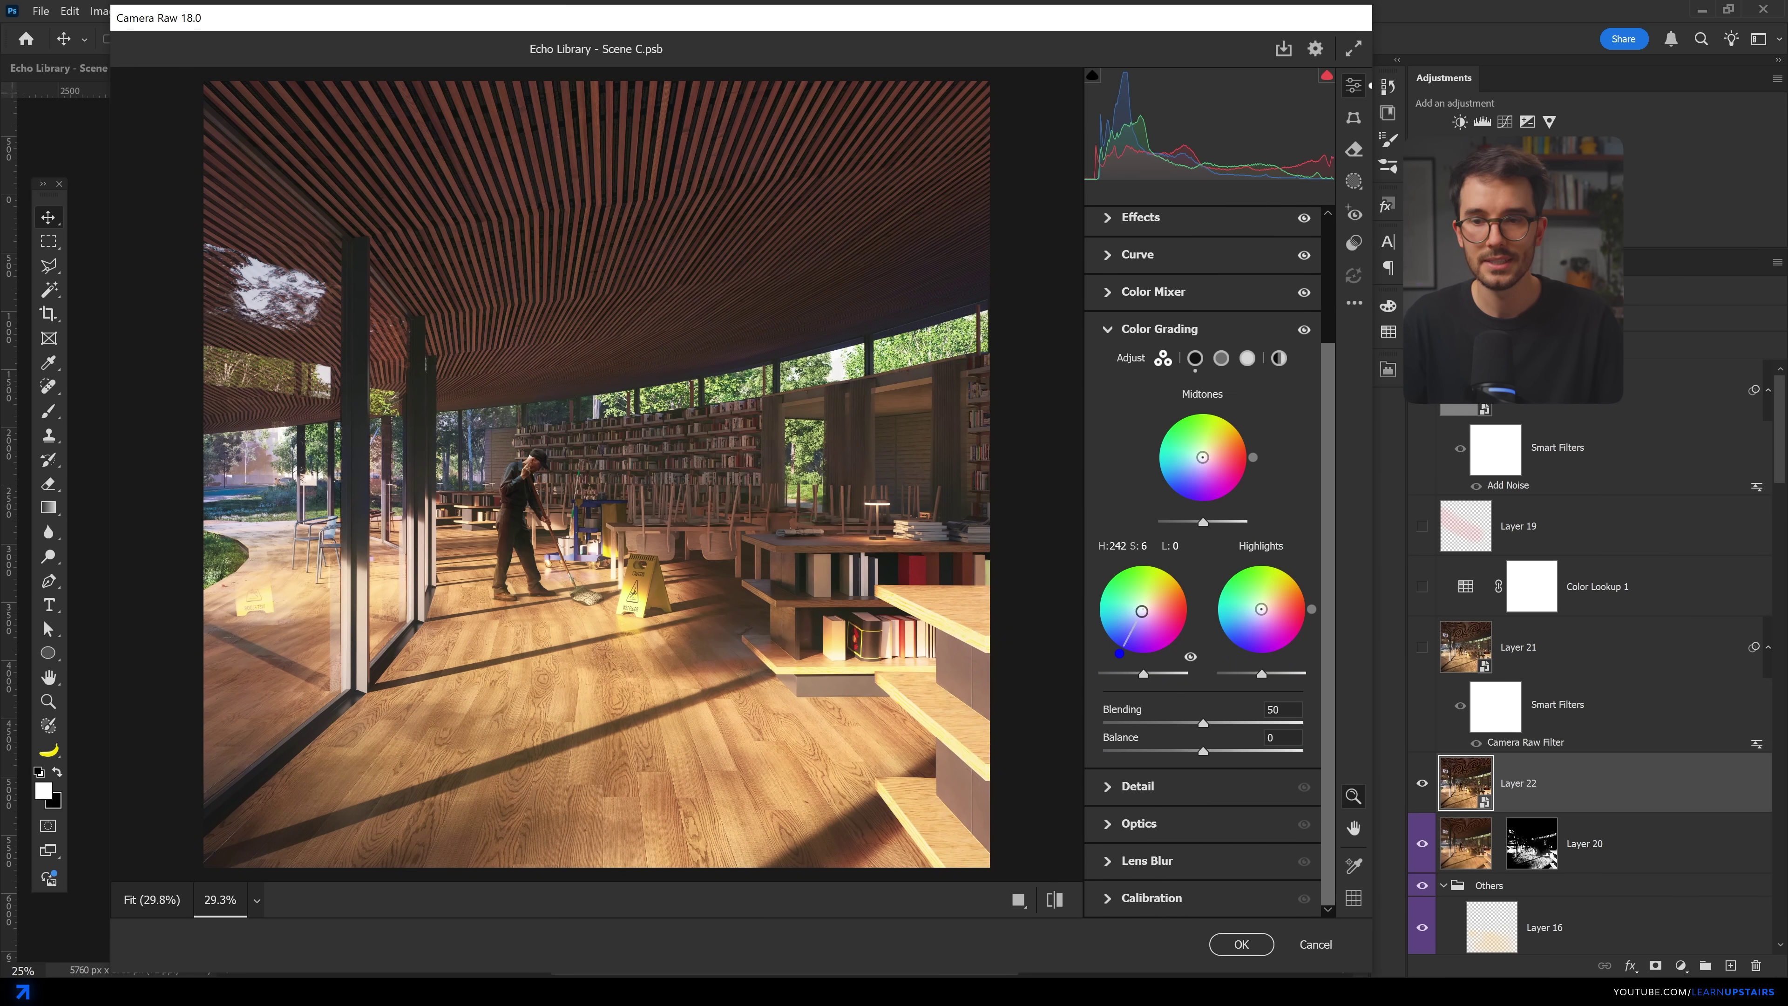
{"action": "left_click_drag", "start_coordinate": [1202, 458], "coordinate": [1195, 474]}
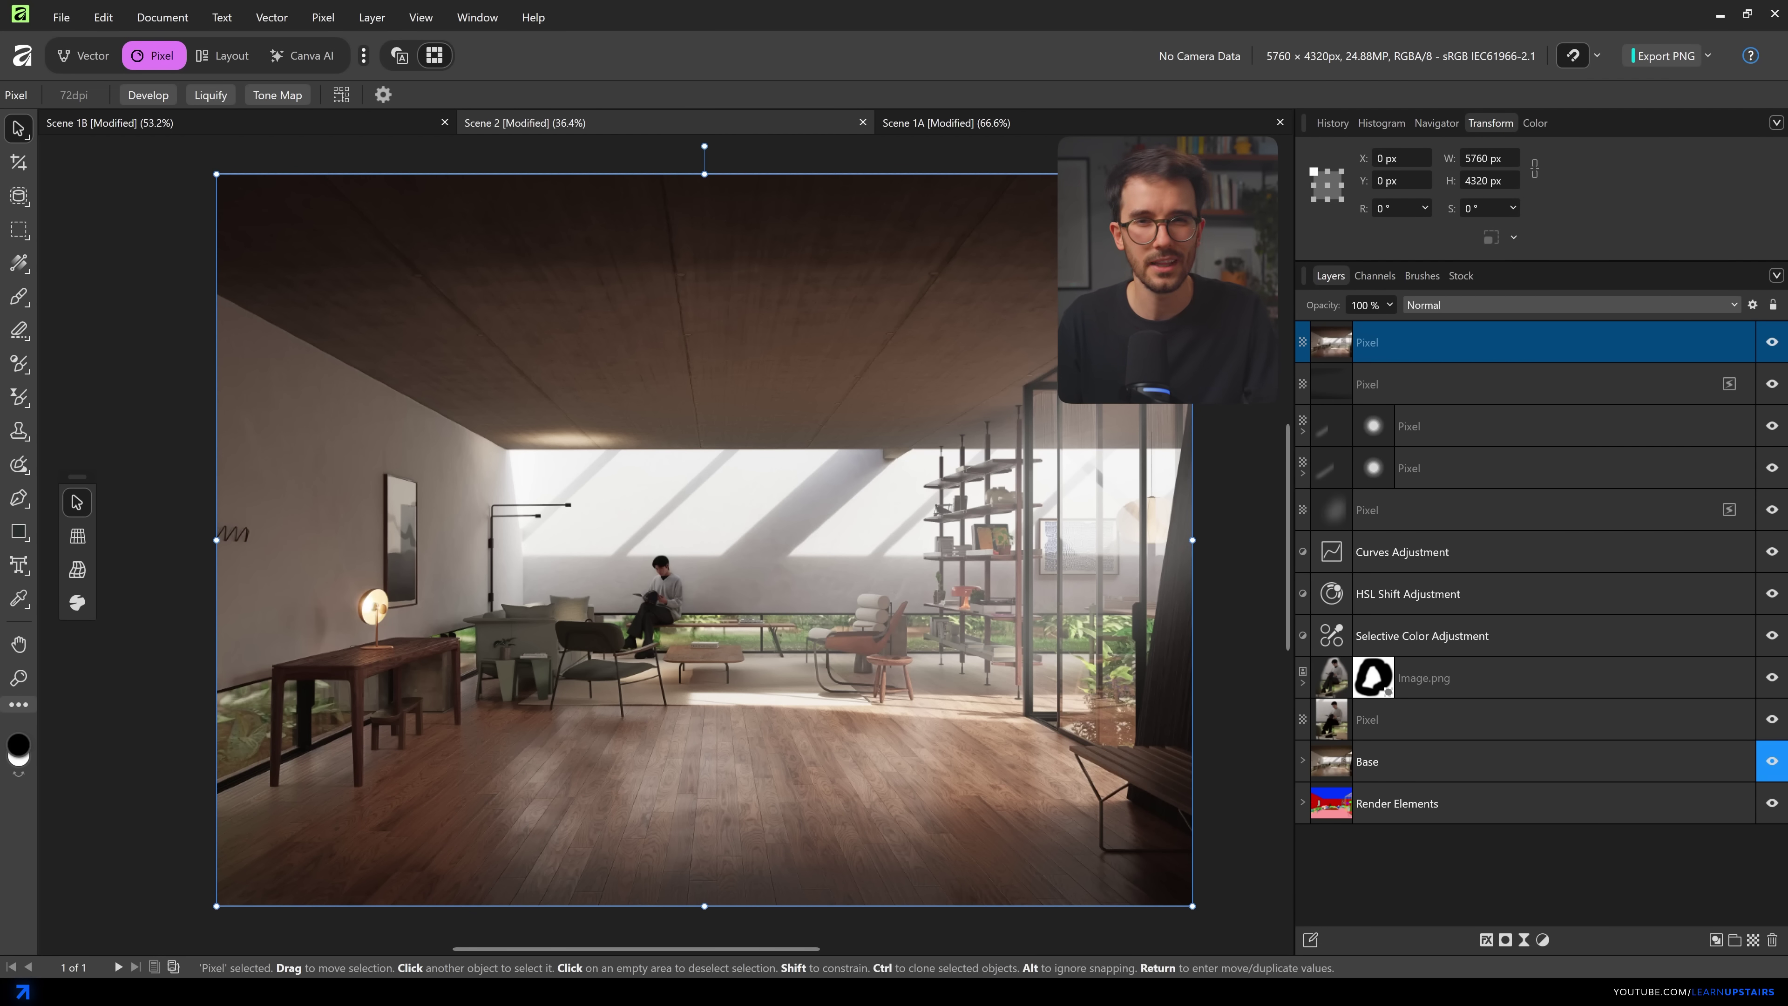
- Send the copied render layer into the Develop persona
{"action": "left_click", "coordinate": [322, 17]}
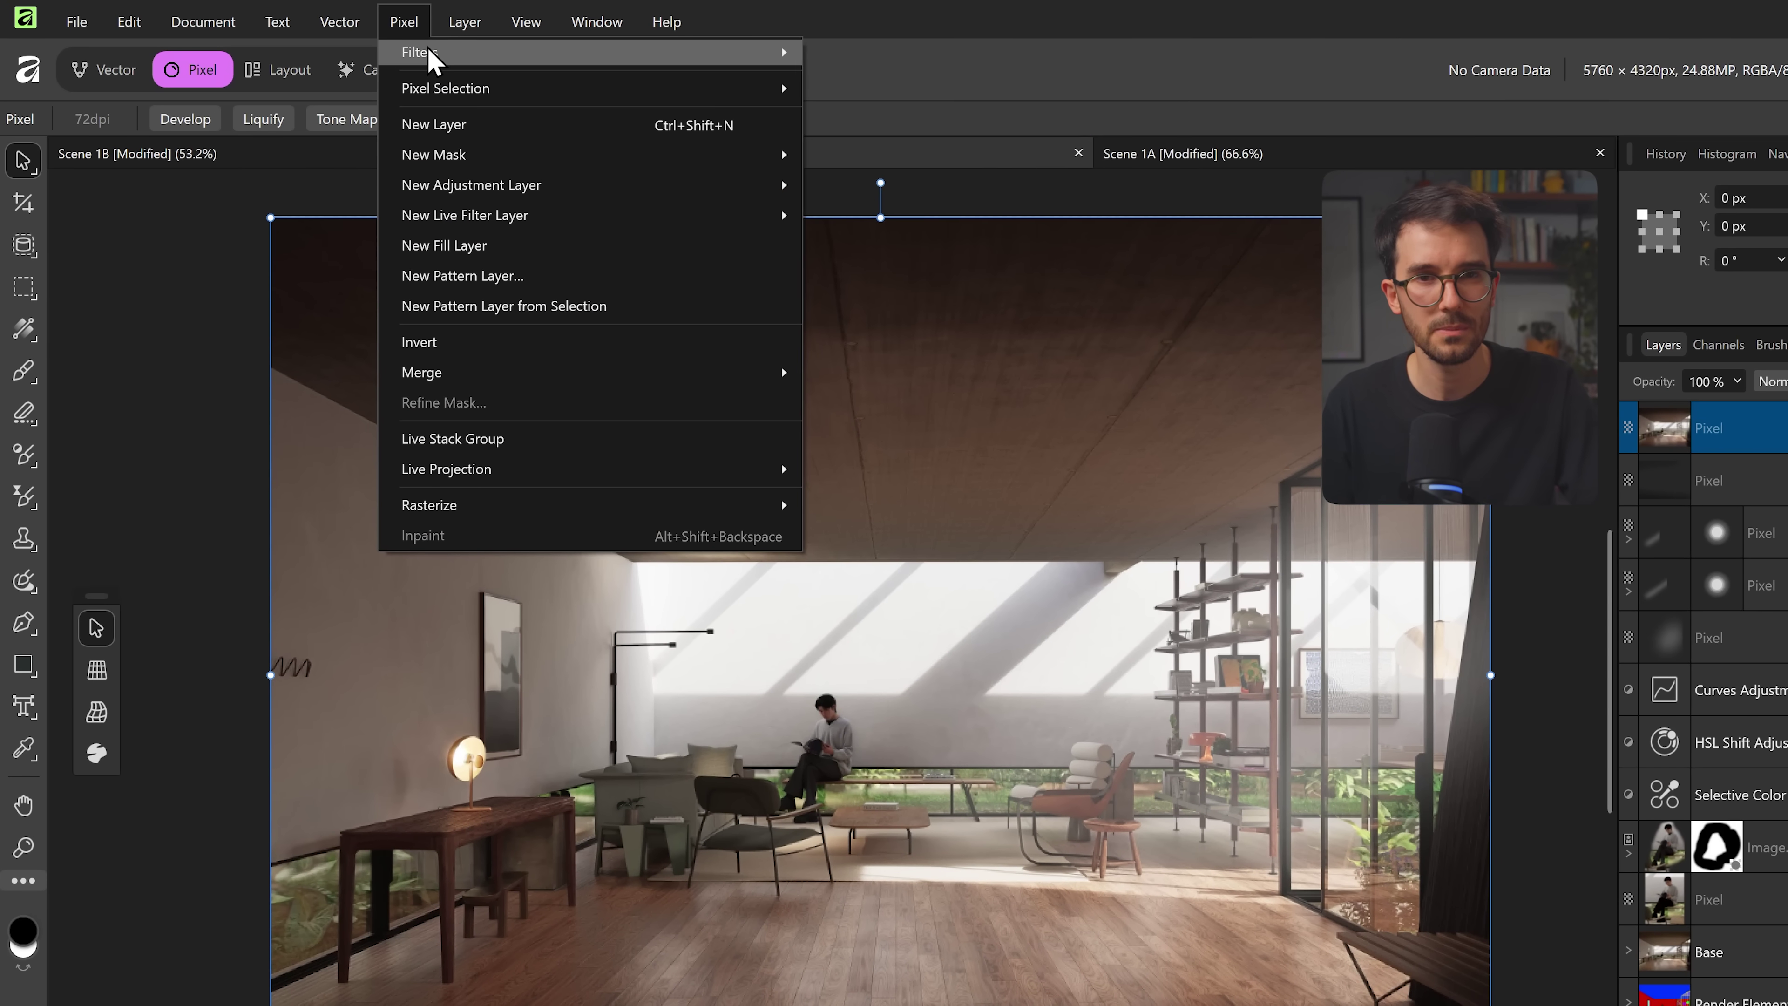
{"action": "mouse_move", "coordinate": [428, 52]}
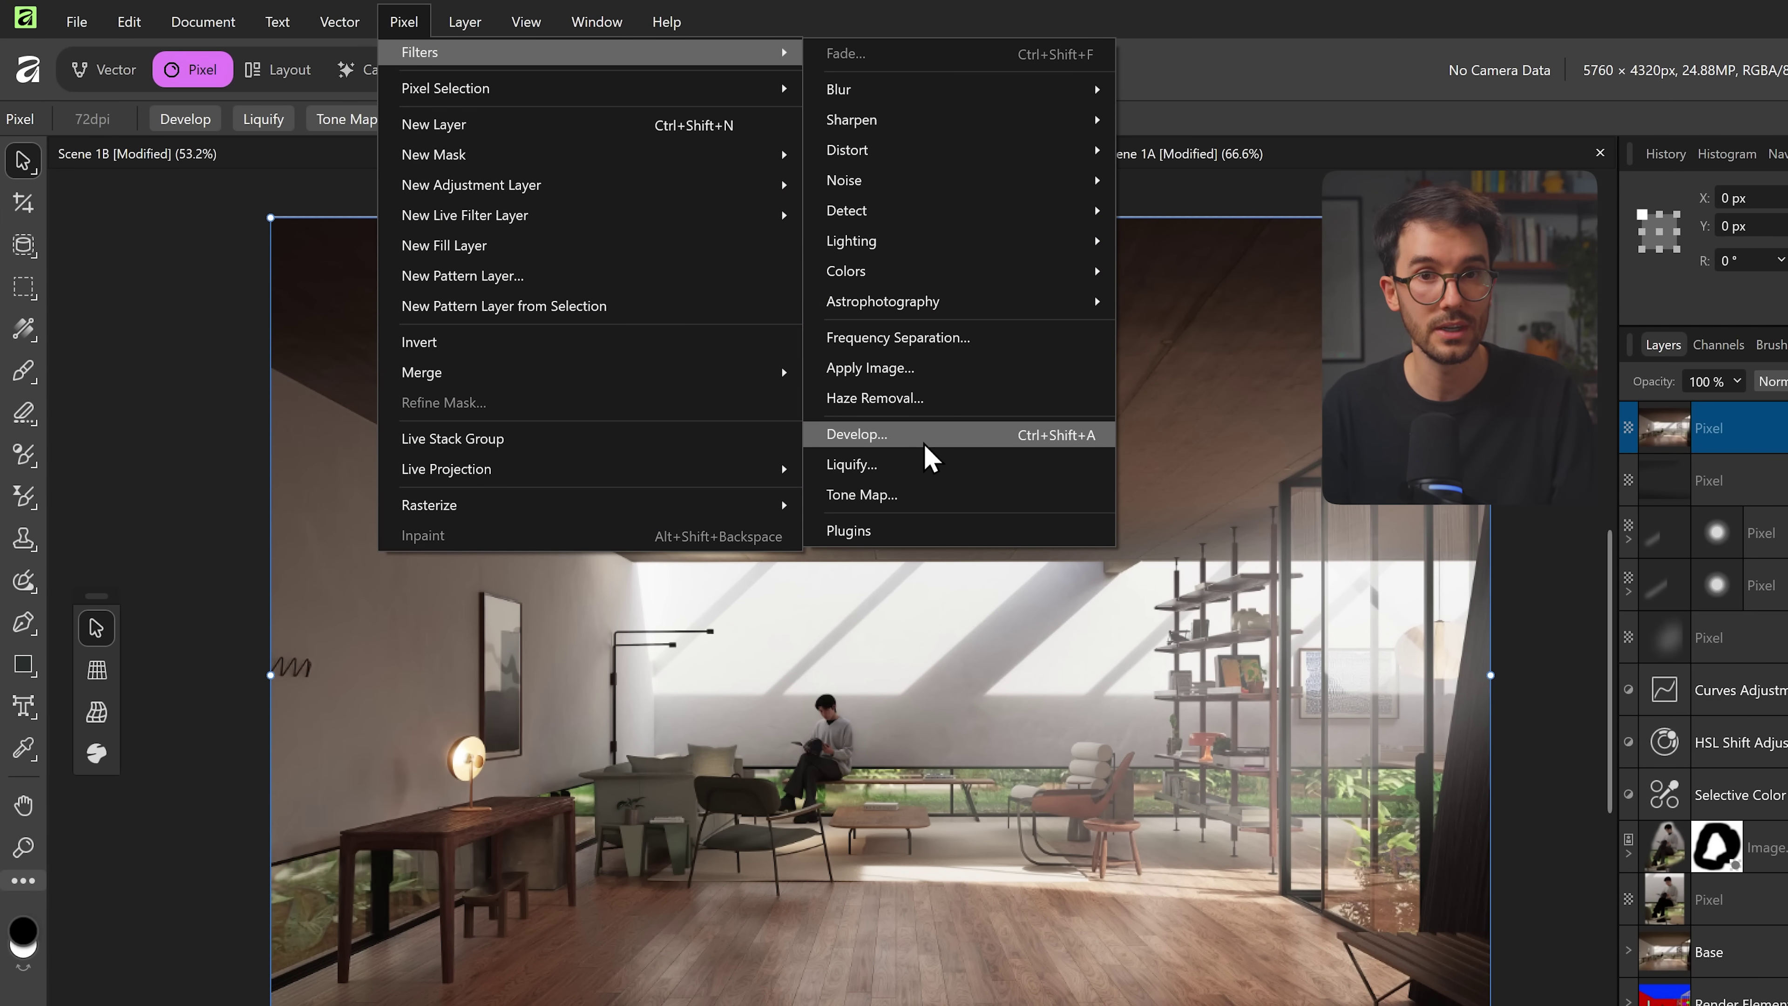
{"action": "left_click", "coordinate": [928, 457]}
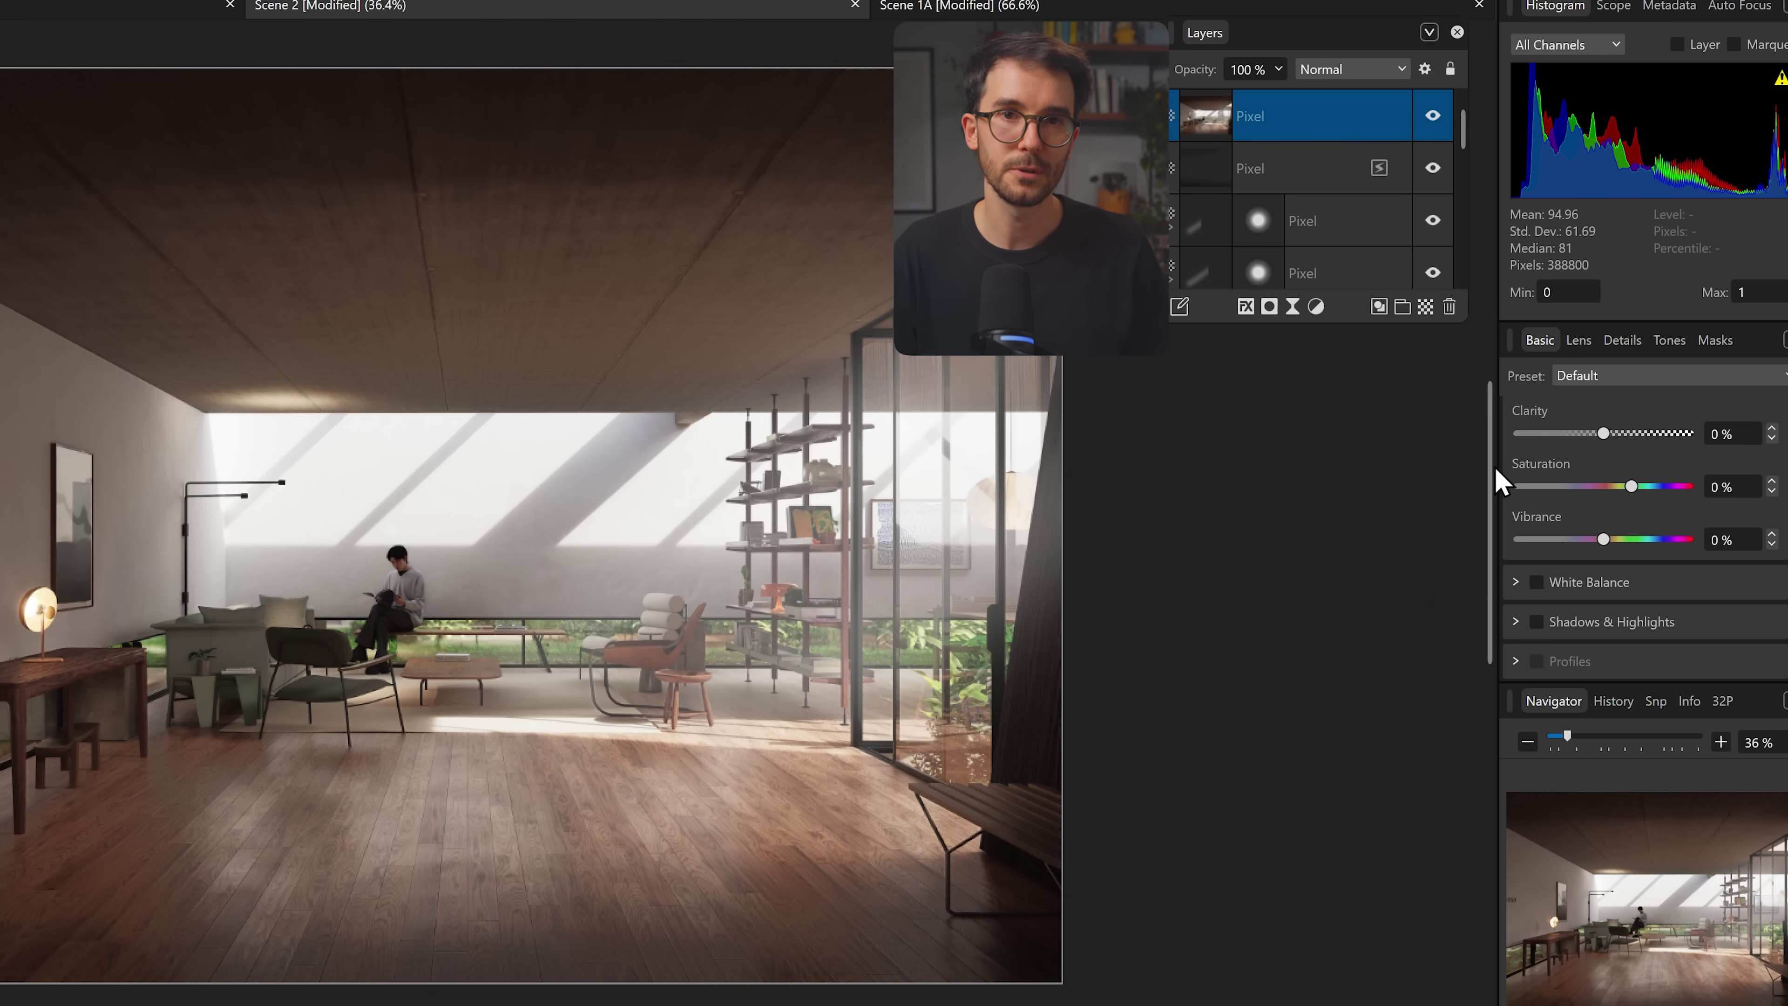
- Raise exposure to 0.552 and lower blackpoint and brightness to -5%
{"action": "left_click_drag", "start_coordinate": [1572, 433], "coordinate": [1603, 433]}
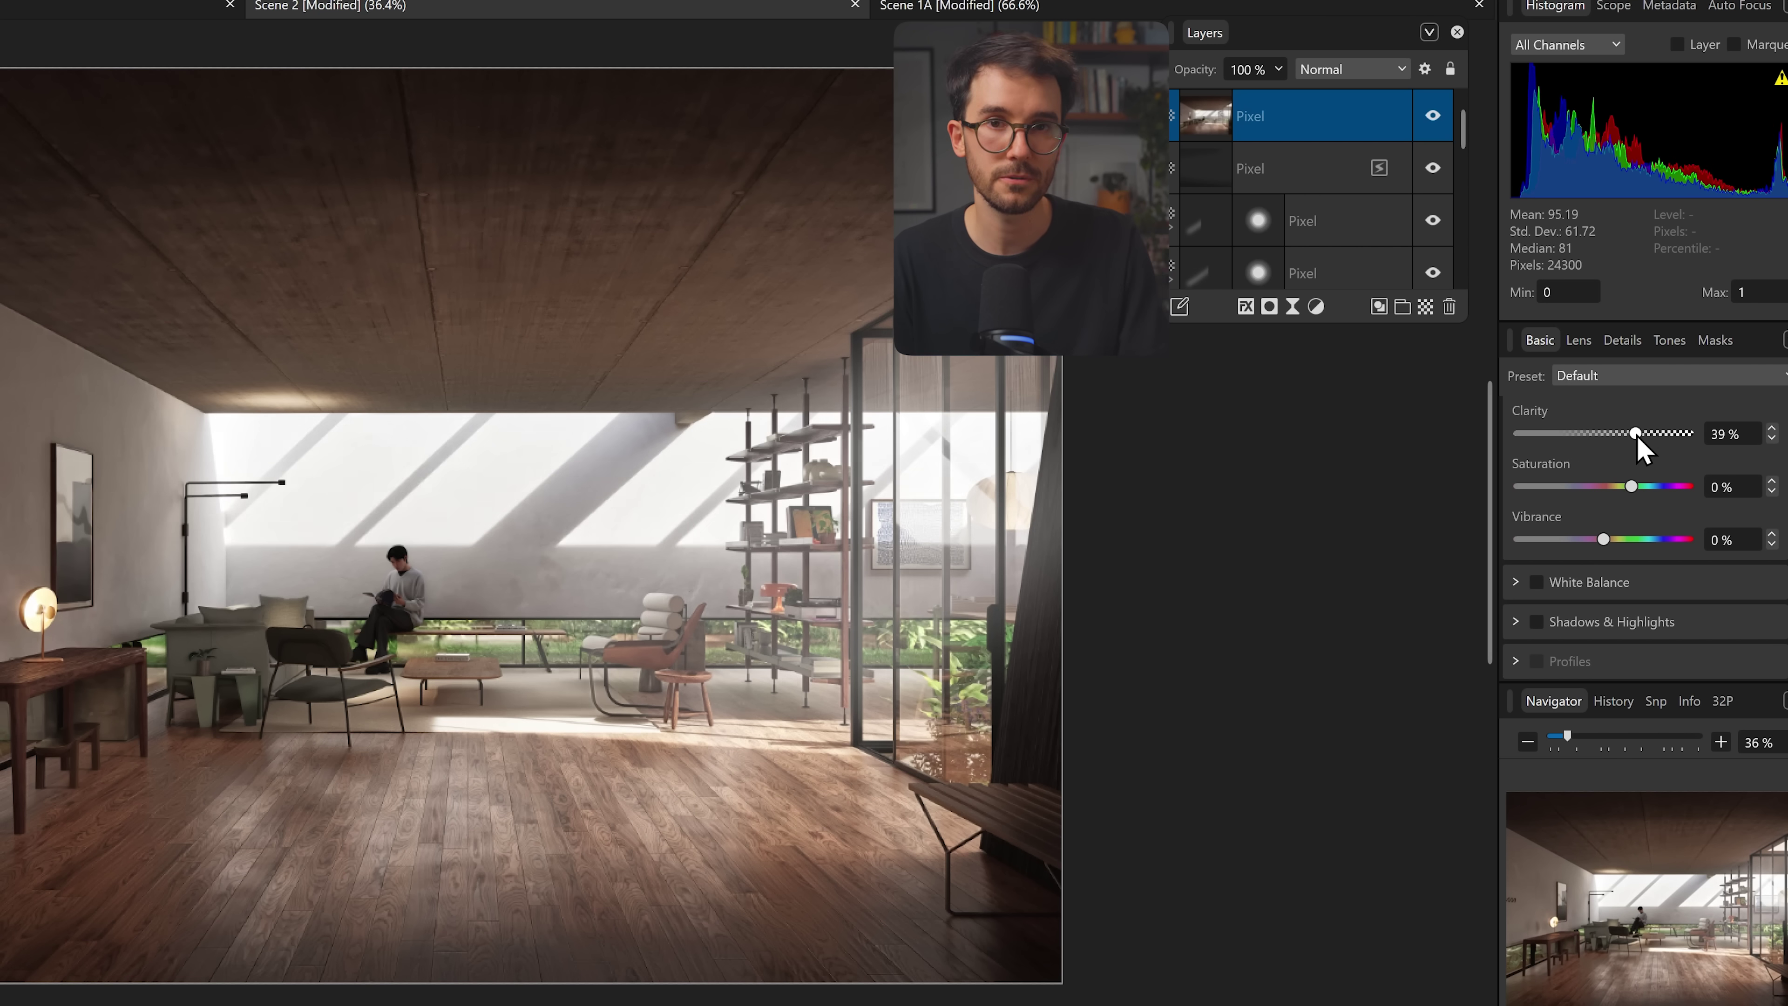
{"action": "scroll", "coordinate": [1628, 532], "scroll_direction": "up", "scroll_amount": 3}
{"action": "scroll", "coordinate": [1584, 507], "scroll_direction": "up", "scroll_amount": 2}
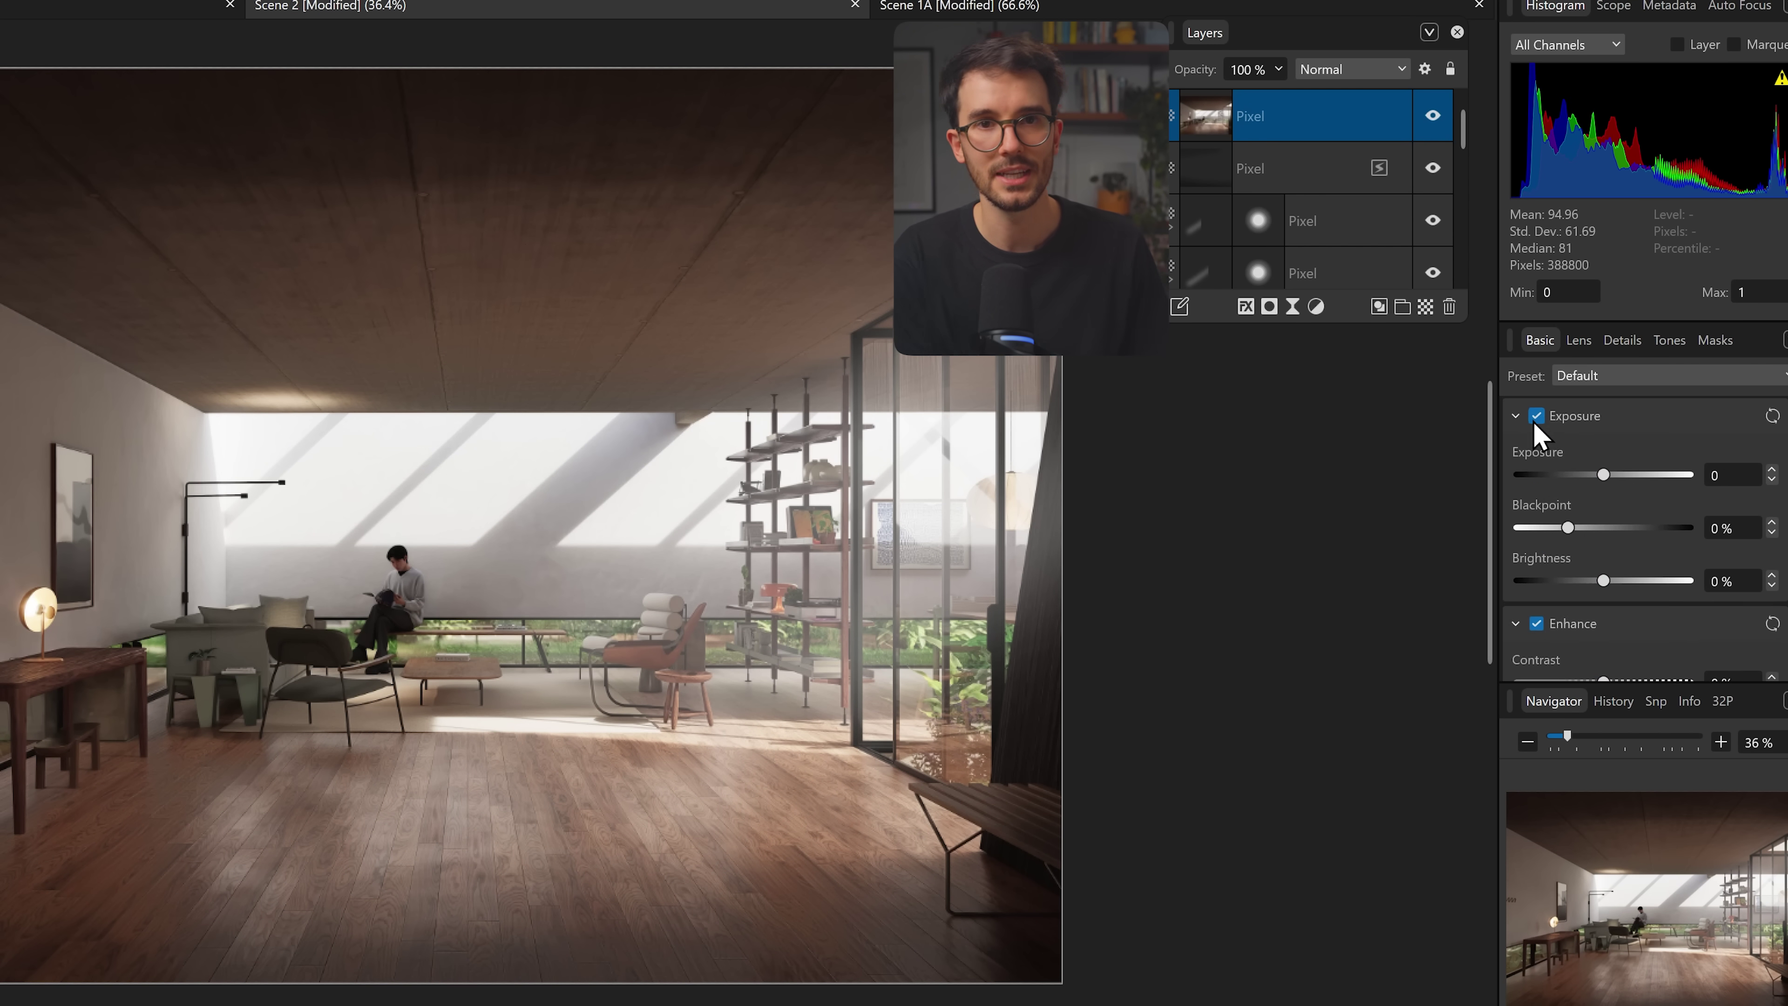
{"action": "left_click_drag", "start_coordinate": [1612, 475], "coordinate": [1544, 528]}
{"action": "left_click_drag", "start_coordinate": [1602, 580], "coordinate": [1576, 617]}
{"action": "scroll", "coordinate": [1611, 571], "scroll_direction": "down", "scroll_amount": 2}
{"action": "scroll", "coordinate": [1615, 549], "scroll_direction": "down", "scroll_amount": 2}
{"action": "scroll", "coordinate": [1633, 493], "scroll_direction": "down", "scroll_amount": 1}
- Expand White Balance and Shadows & Highlights, then view the Lens and Details settings
{"action": "left_click", "coordinate": [1549, 578]}
{"action": "left_click", "coordinate": [1605, 619]}
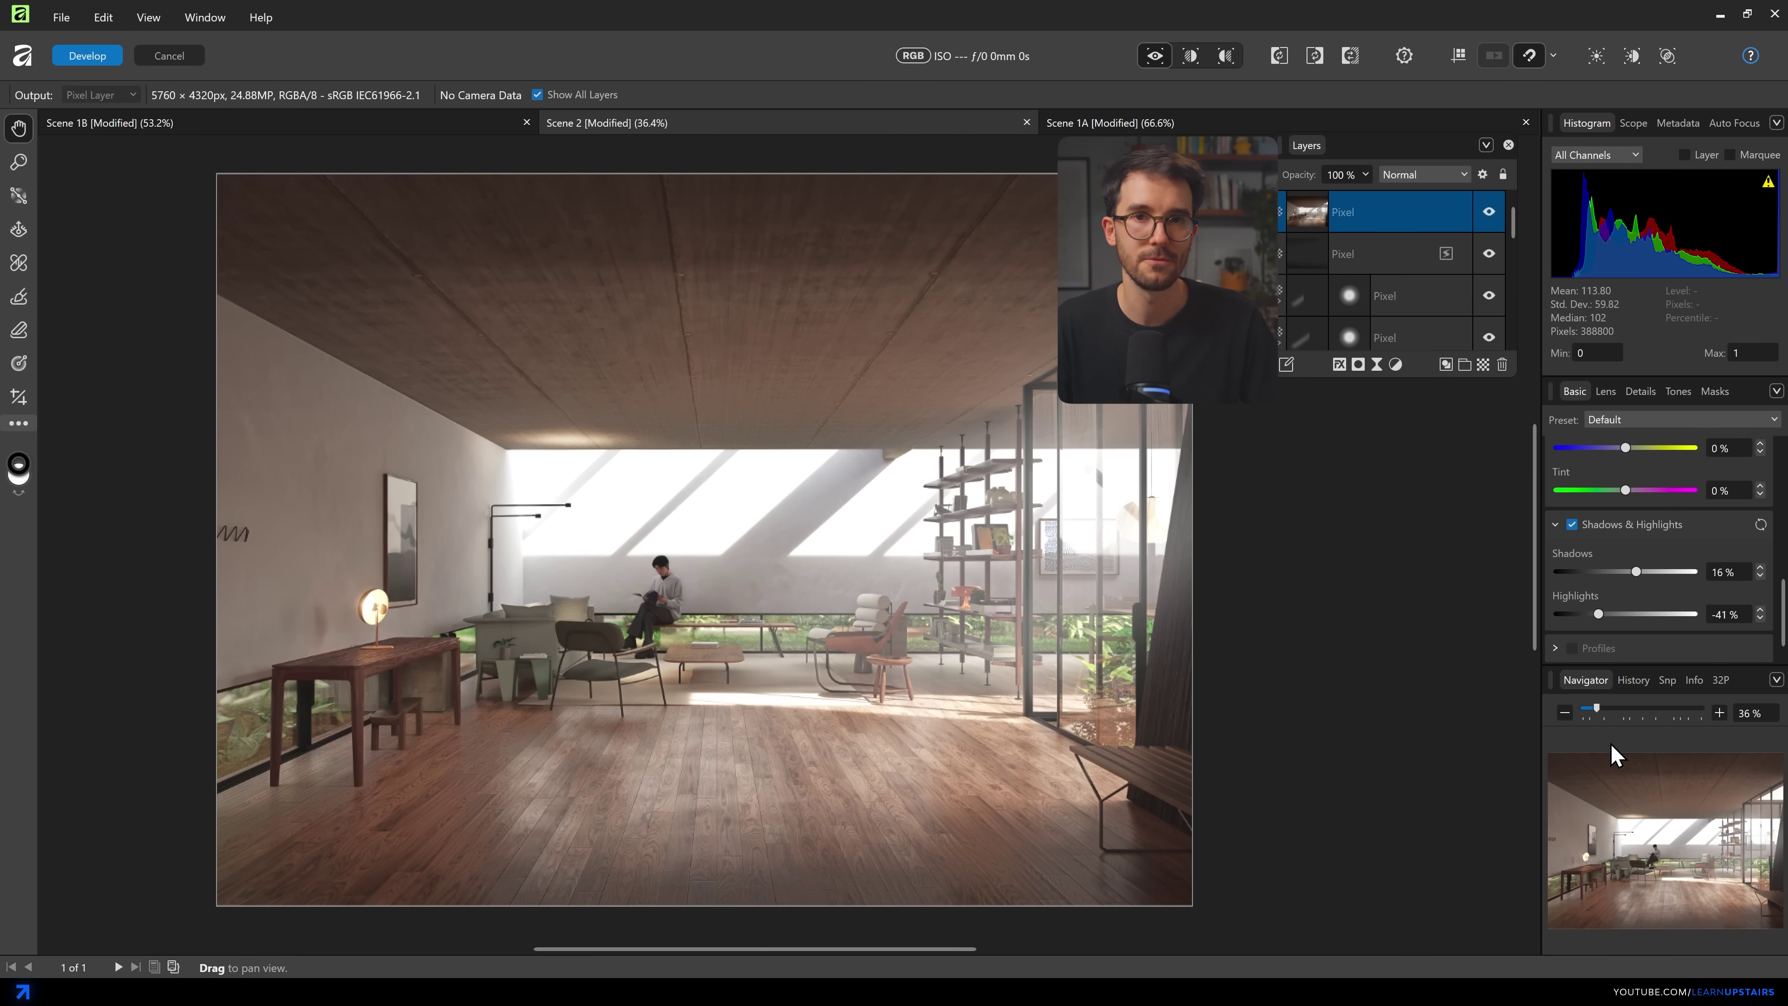
{"action": "left_click", "coordinate": [1605, 392]}
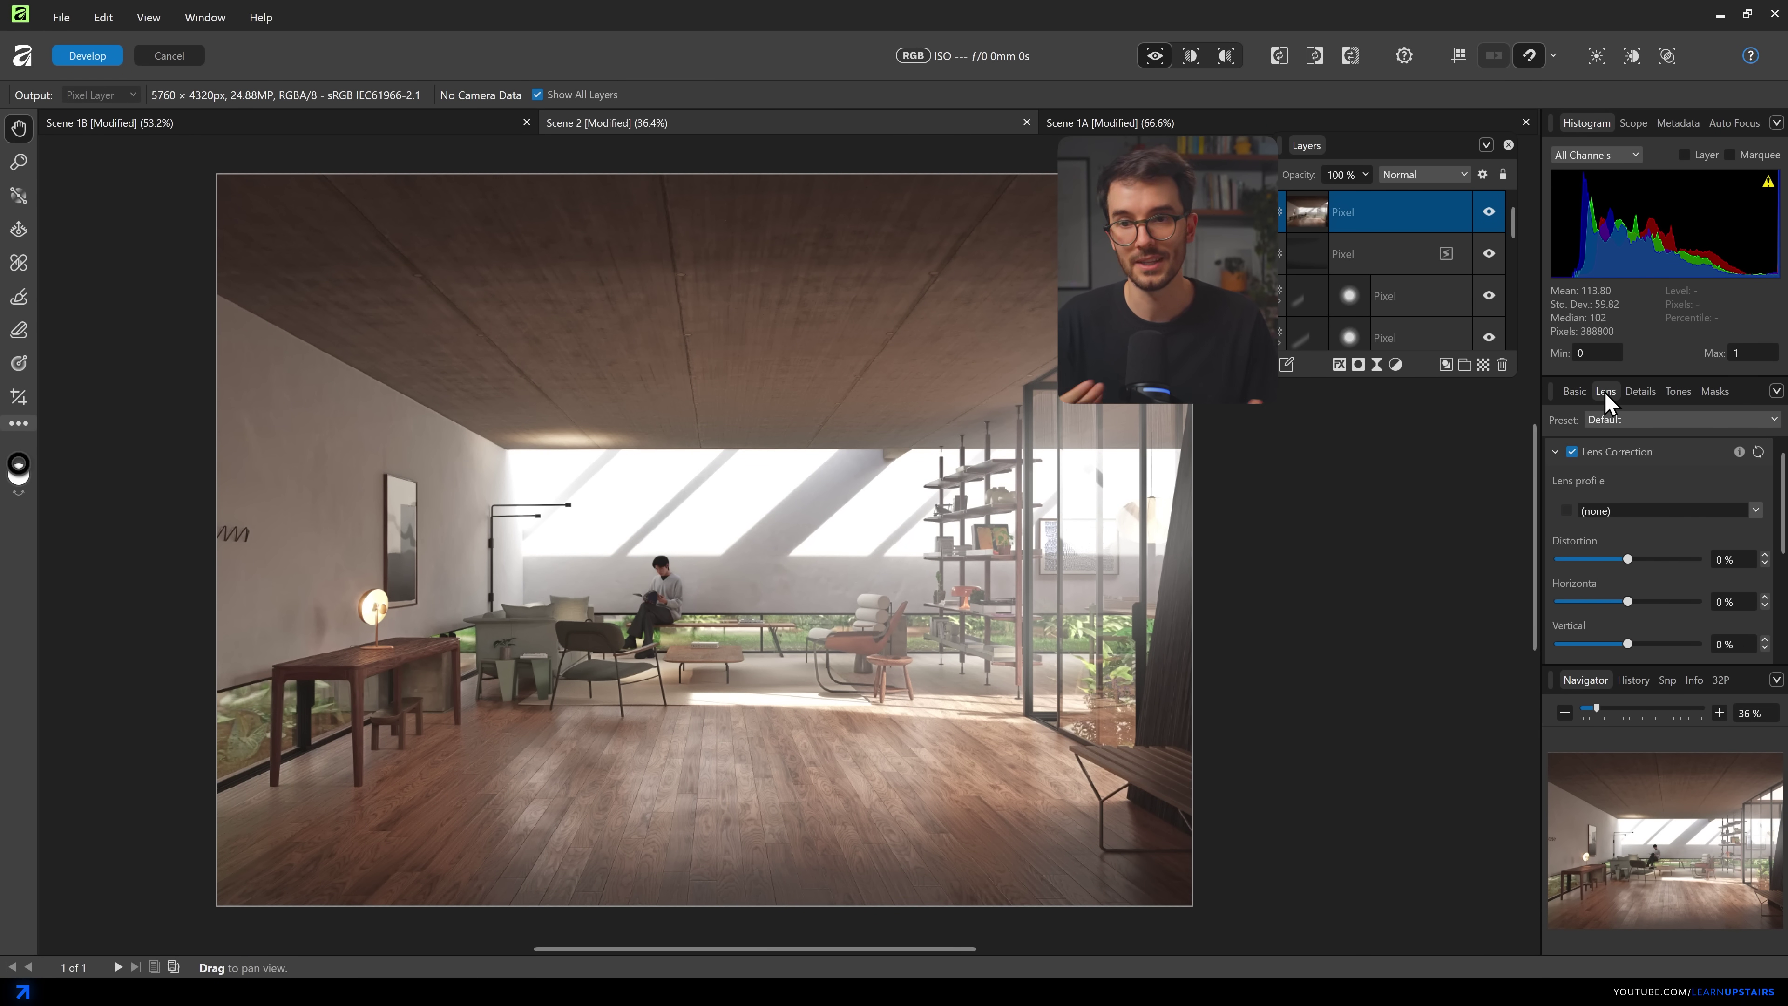
{"action": "left_click", "coordinate": [1635, 391]}
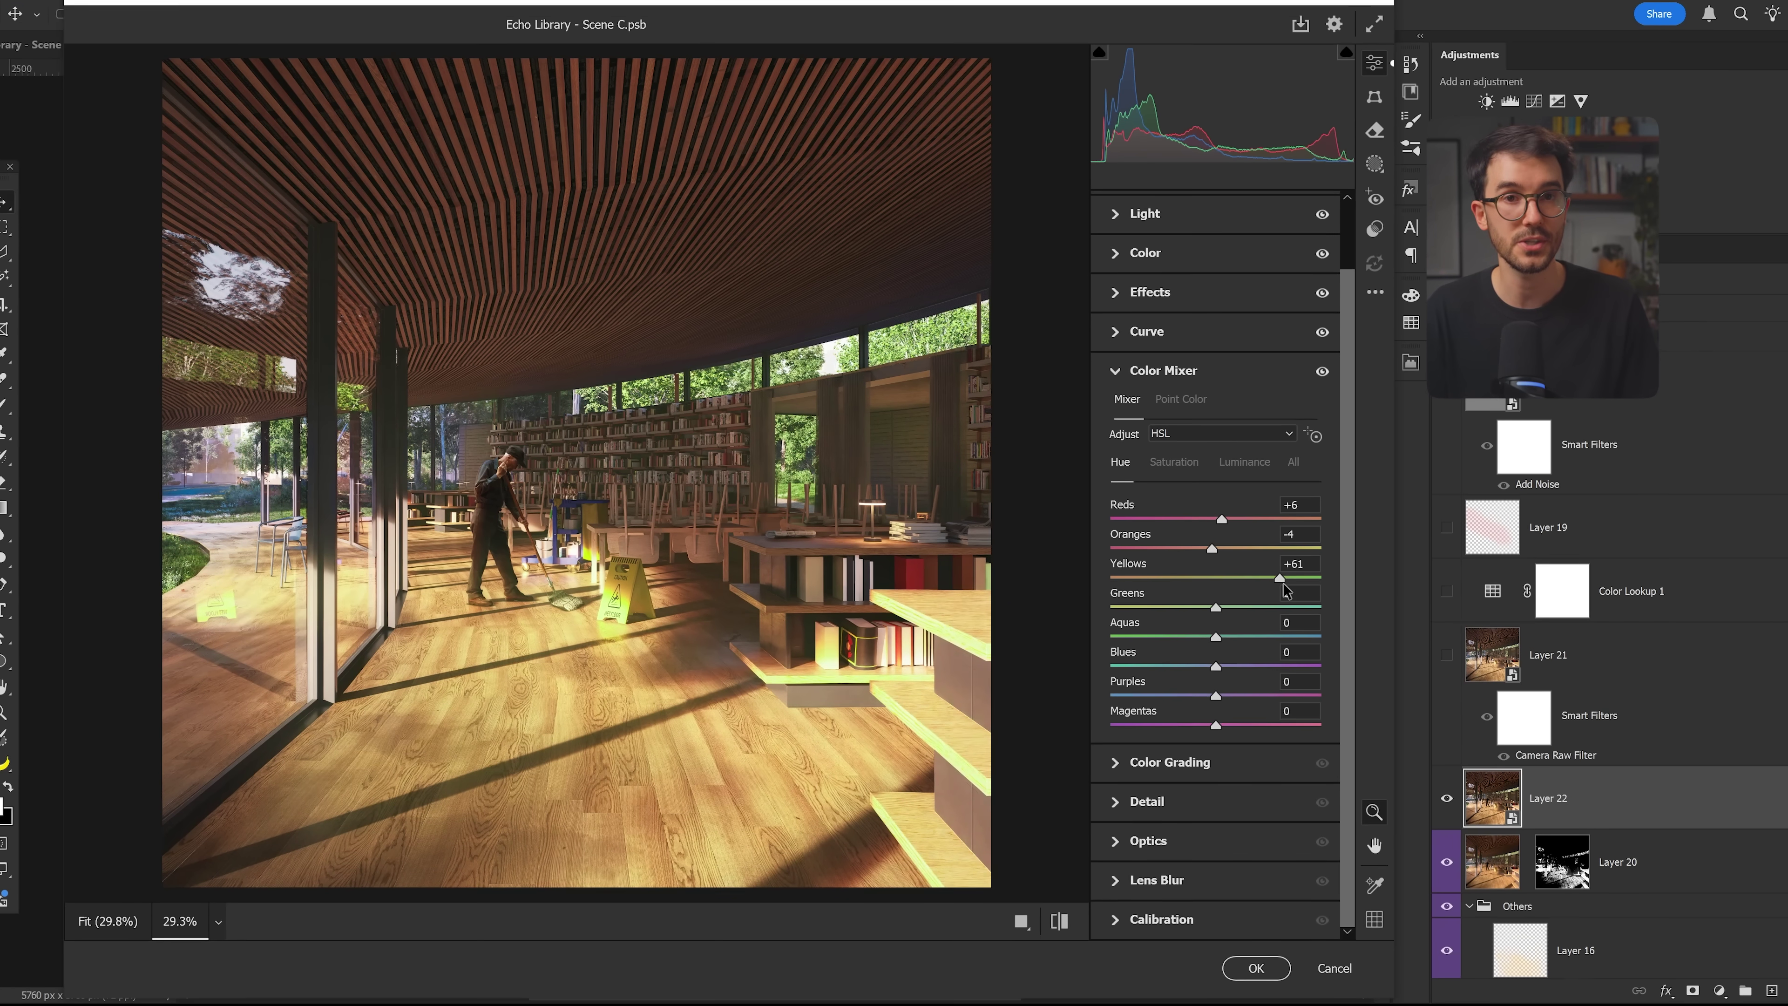
- Review Color Mixer saturation and luminance, then widen Point Color variance on a sampled green
{"action": "left_click", "coordinate": [1163, 463]}
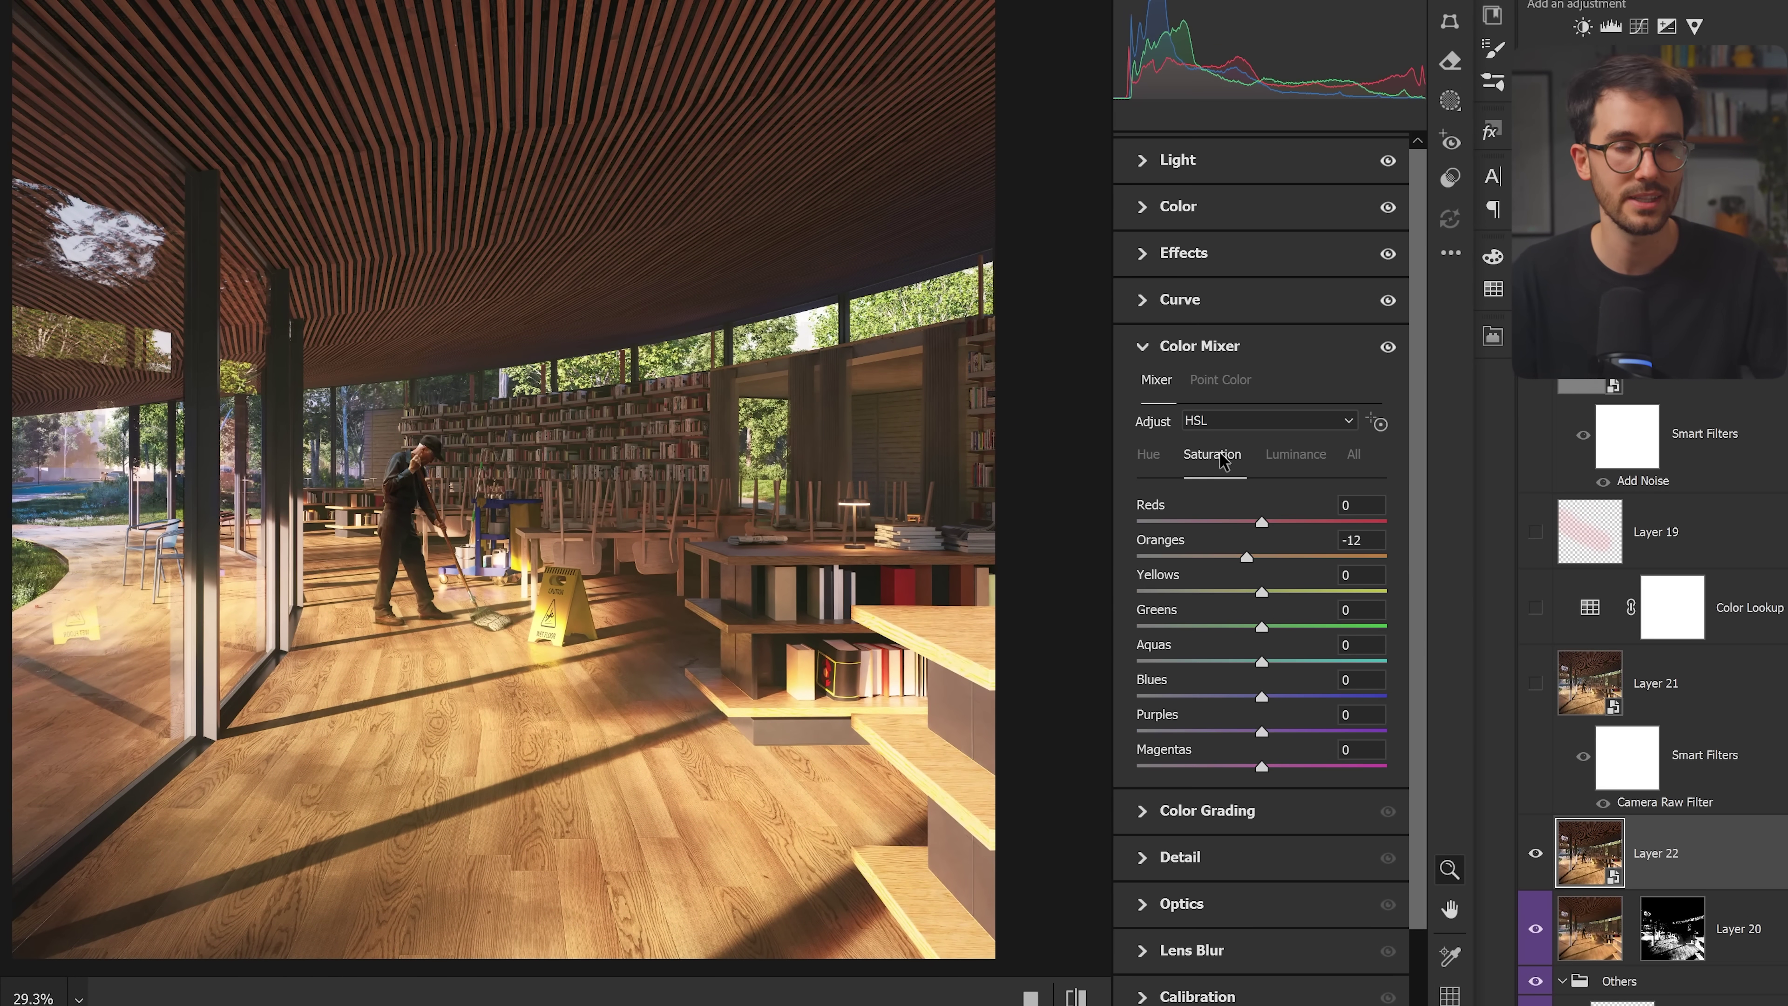
{"action": "left_click", "coordinate": [1148, 453]}
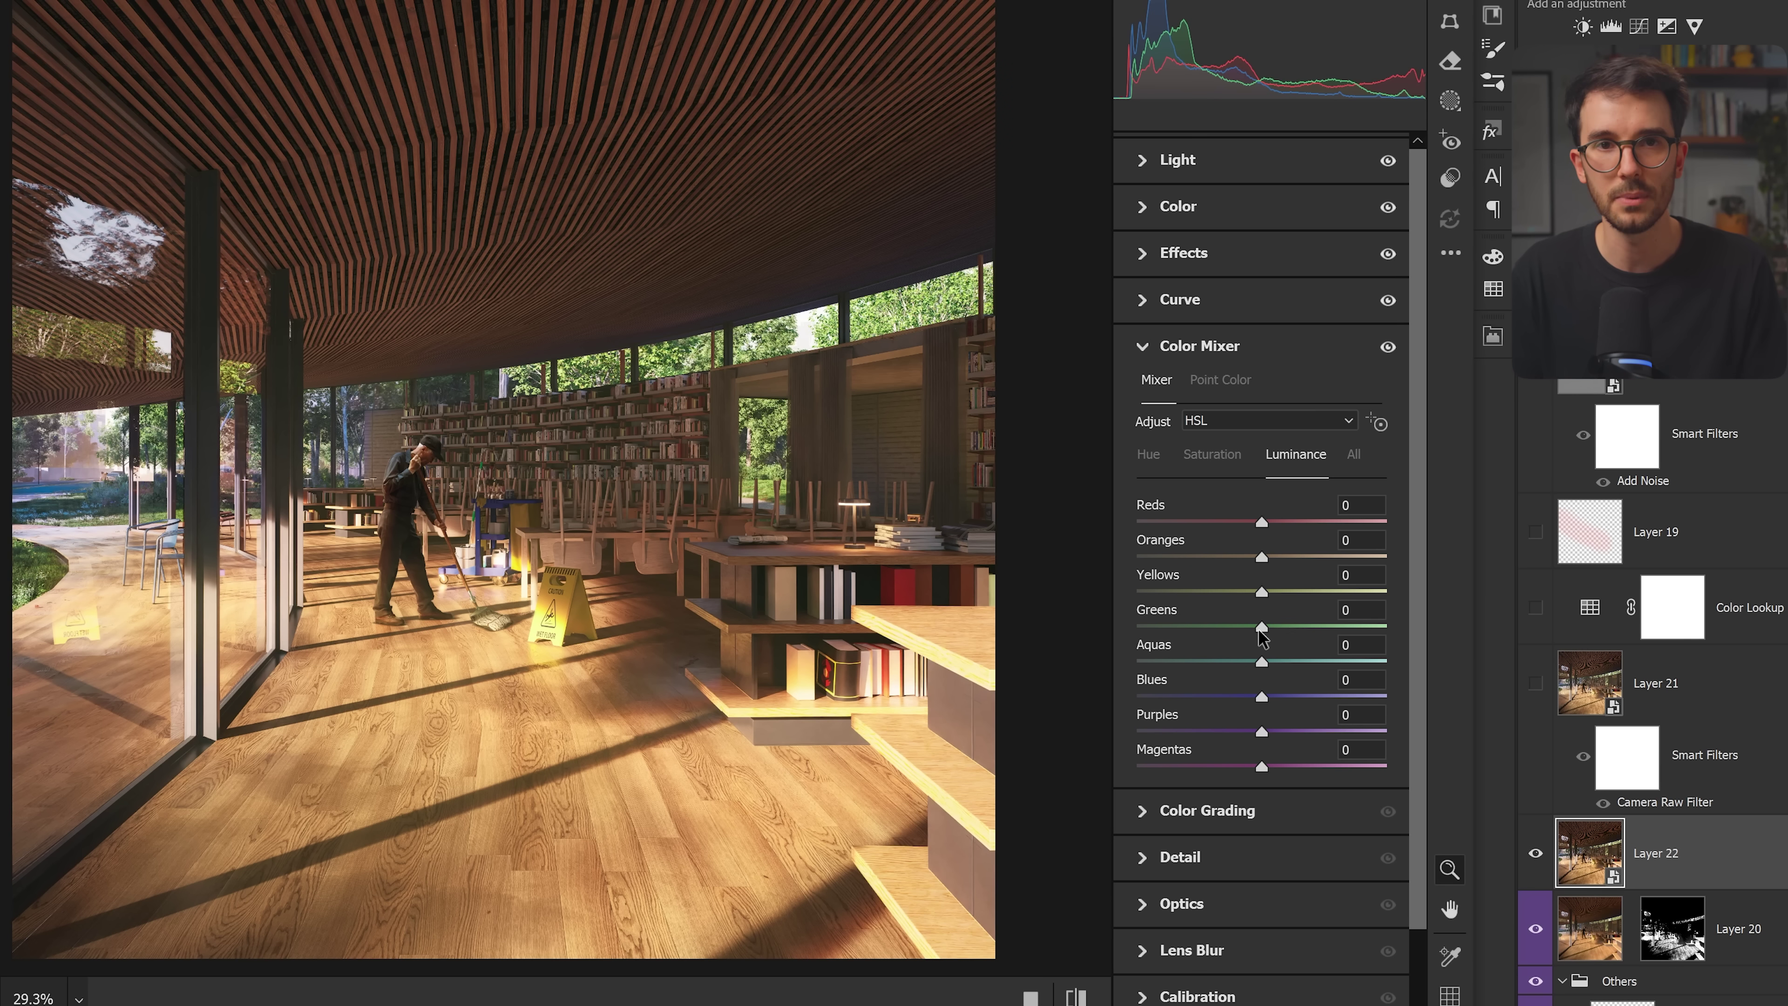
{"action": "scroll", "coordinate": [1207, 445], "scroll_direction": "up", "scroll_amount": 2}
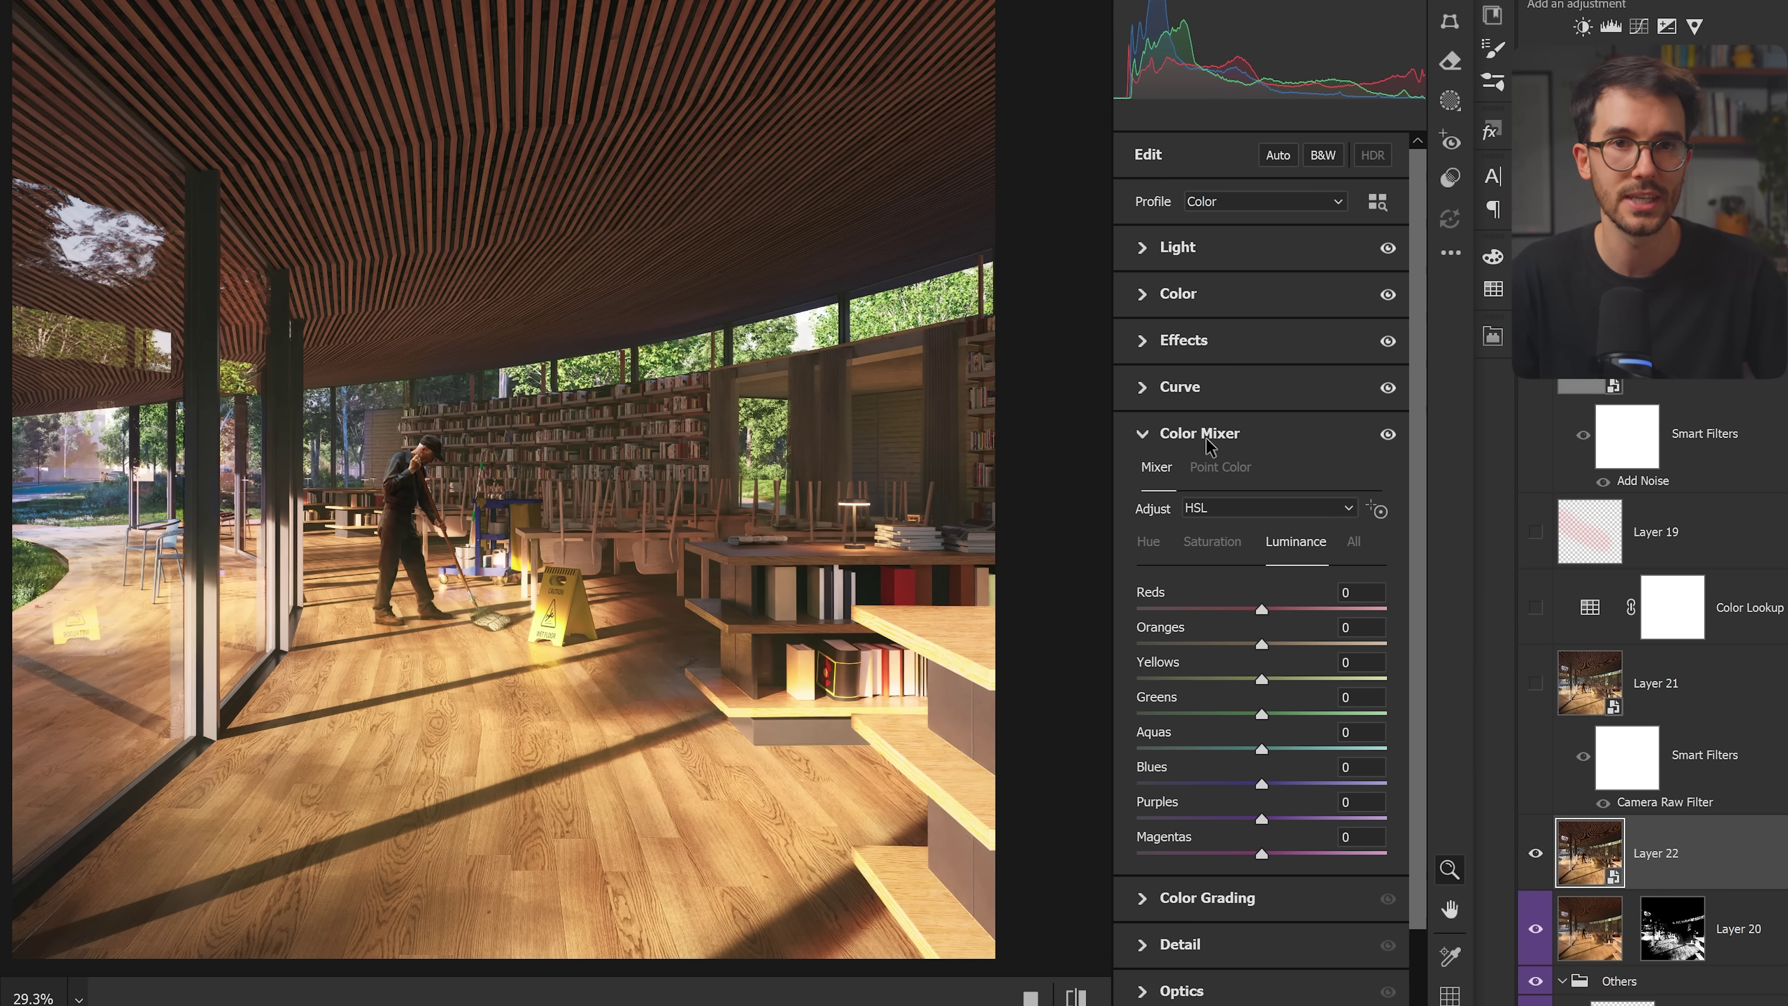
{"action": "left_click", "coordinate": [1218, 467]}
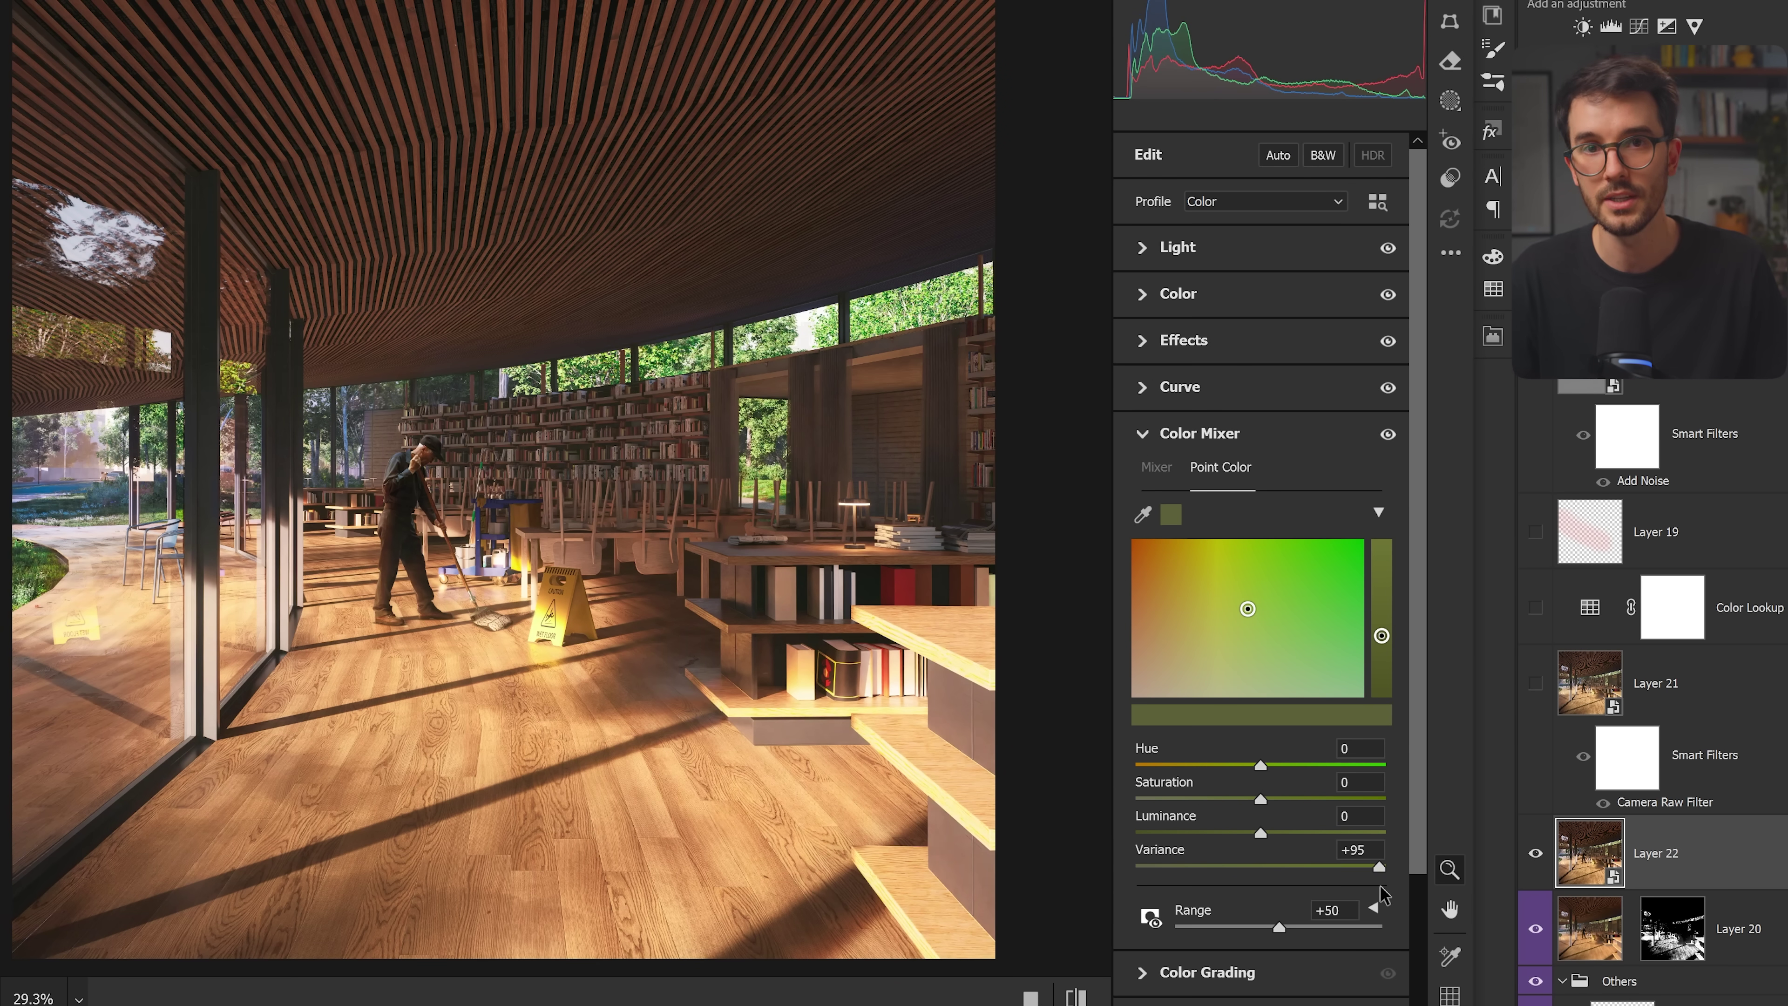
{"action": "left_click_drag", "start_coordinate": [1378, 866], "coordinate": [1277, 870]}
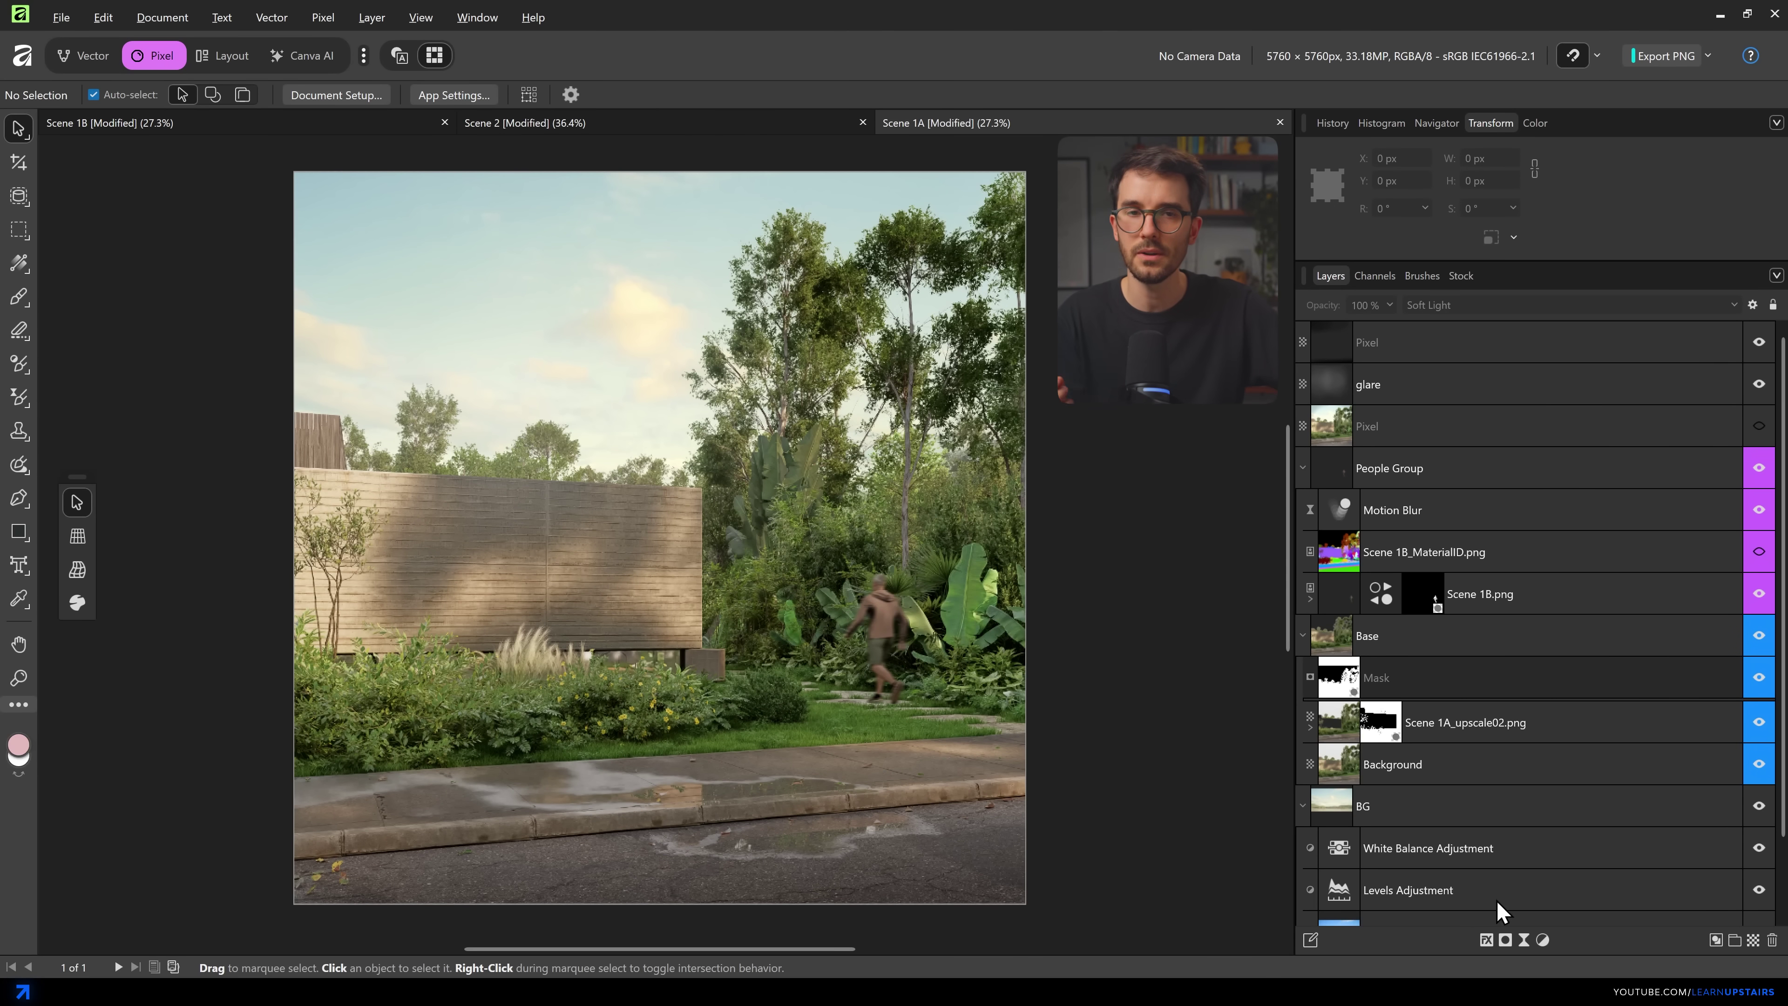
- Add an HSL Shift adjustment layer to Scene 1B
{"action": "left_click", "coordinate": [1505, 940]}
{"action": "left_click", "coordinate": [1576, 495]}
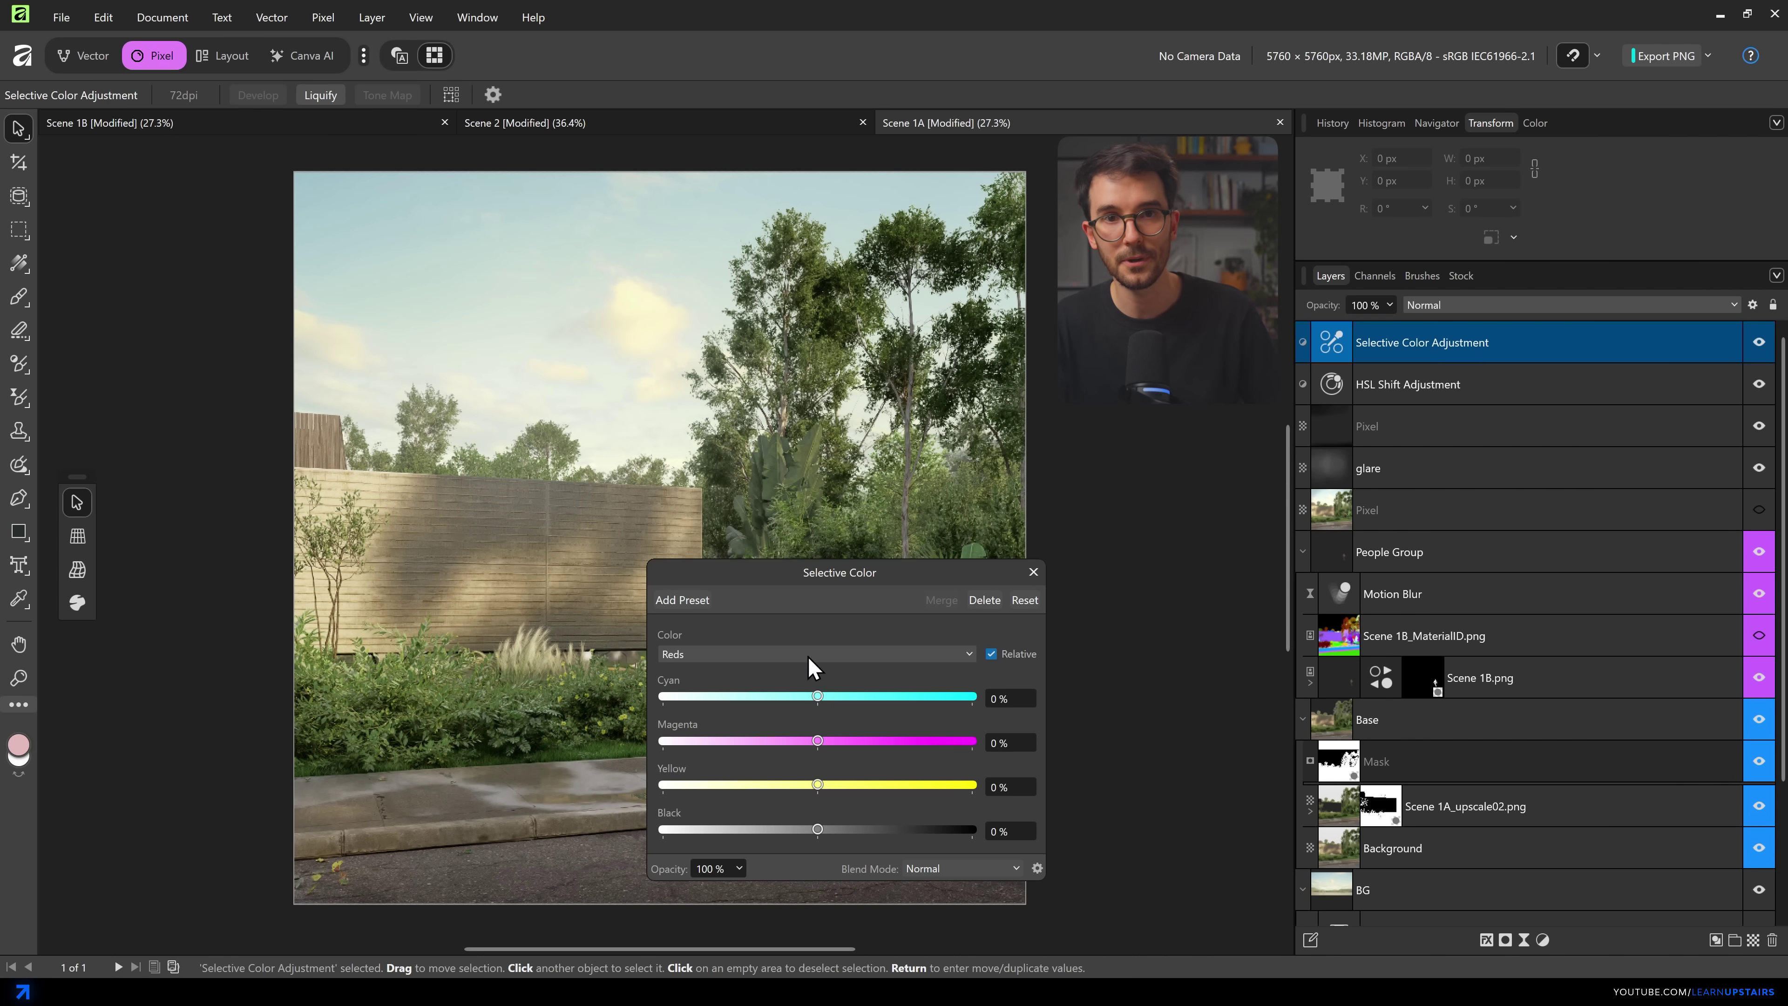
- Set Selective Color to Yellows, add cyan and reduce yellow, then close its settings
{"action": "left_click", "coordinate": [808, 657]}
{"action": "left_click", "coordinate": [797, 700]}
{"action": "left_click_drag", "start_coordinate": [817, 695], "coordinate": [849, 697]}
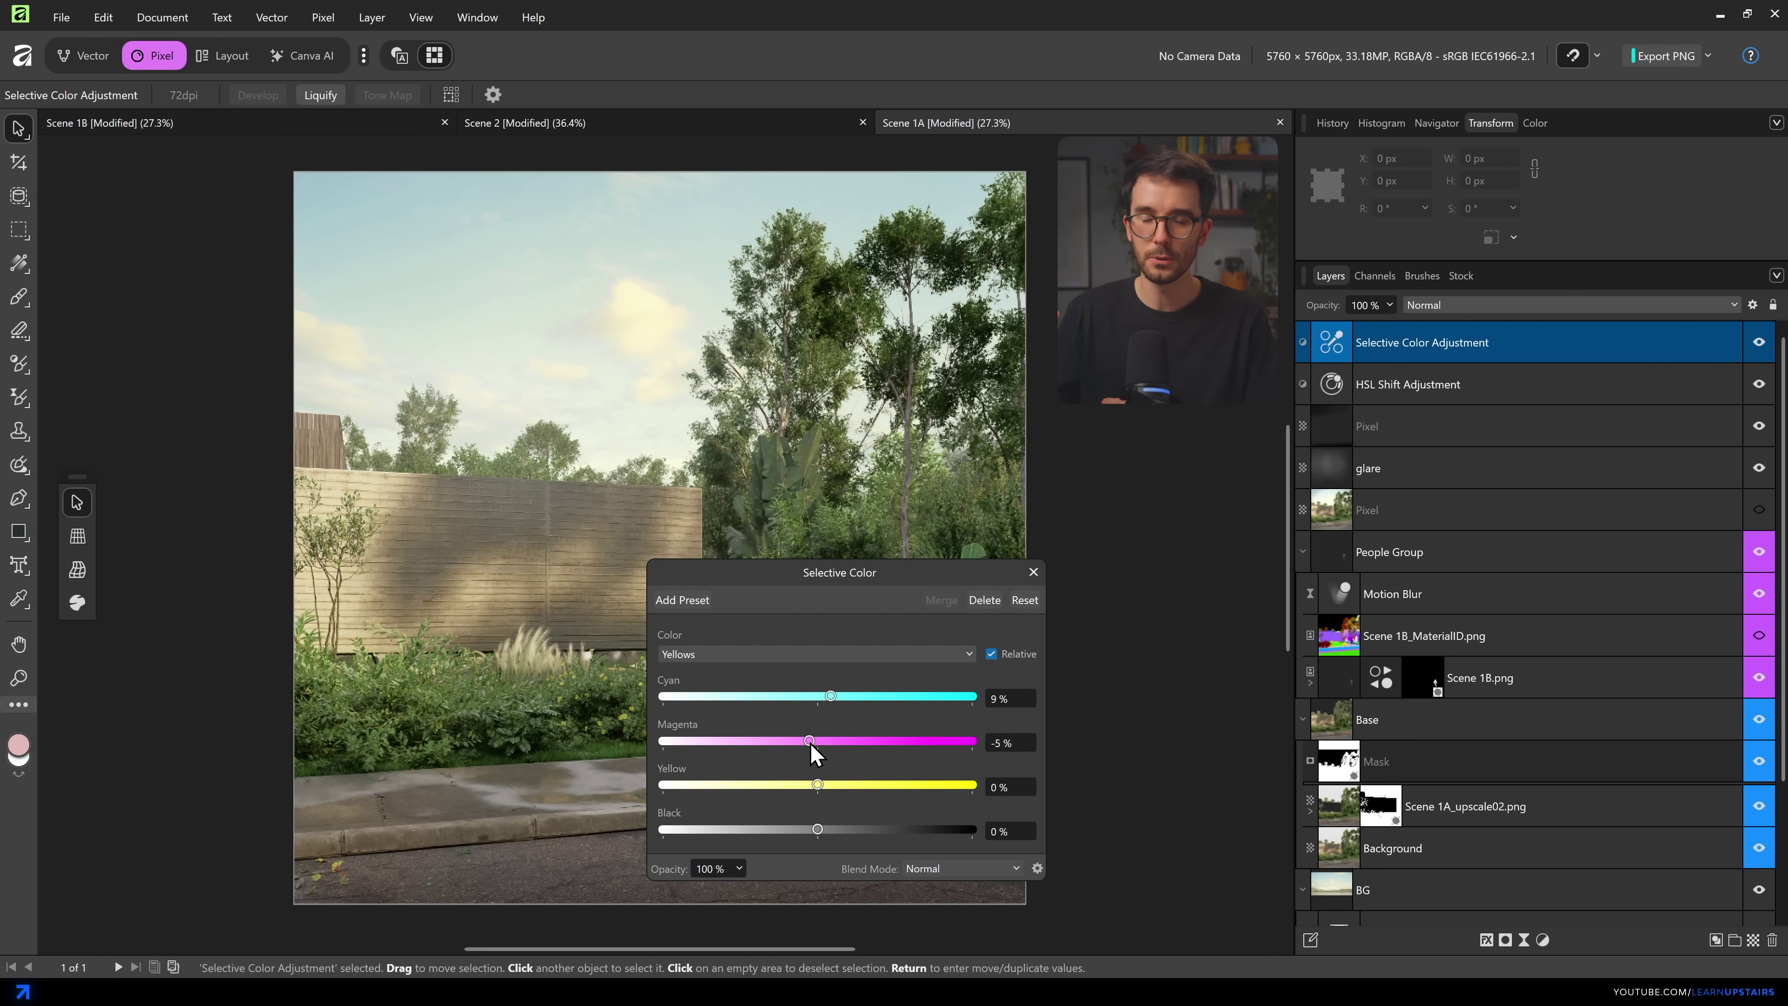
{"action": "left_click_drag", "start_coordinate": [818, 785], "coordinate": [825, 830]}
{"action": "left_click", "coordinate": [1033, 571]}
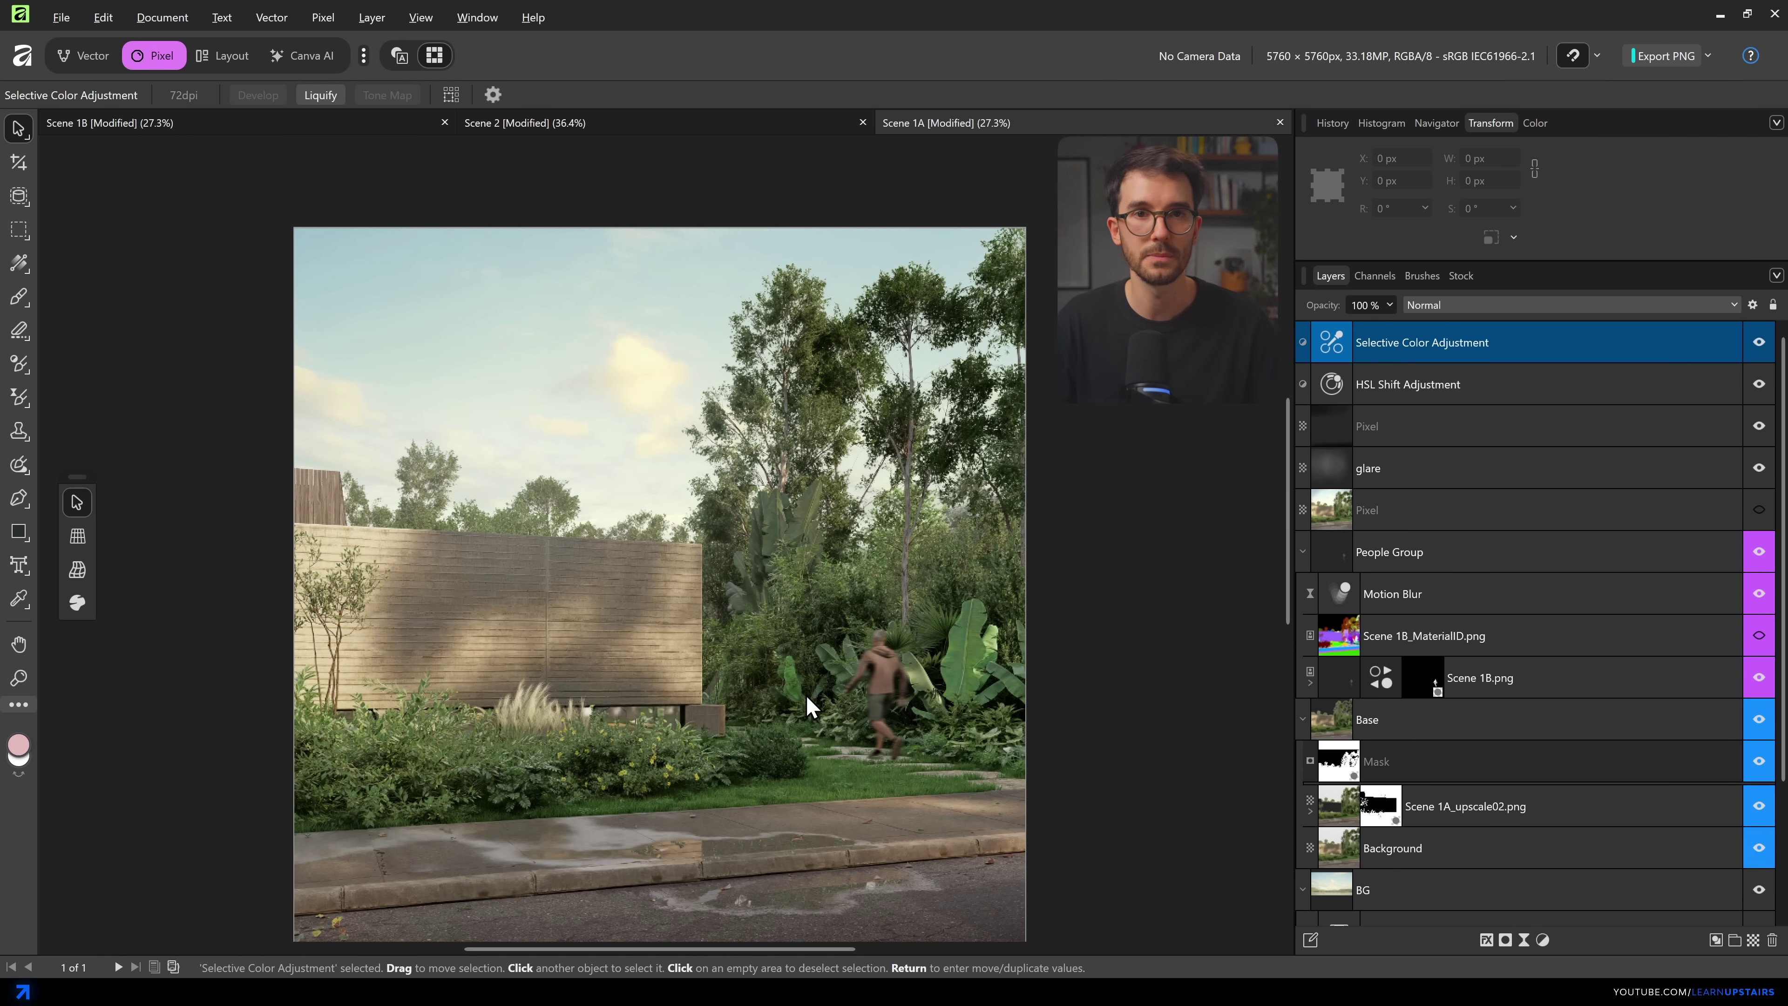
{"action": "scroll", "coordinate": [801, 650], "scroll_direction": "up", "scroll_amount": 5}
{"action": "scroll", "coordinate": [802, 648], "scroll_direction": "down", "scroll_amount": 2}
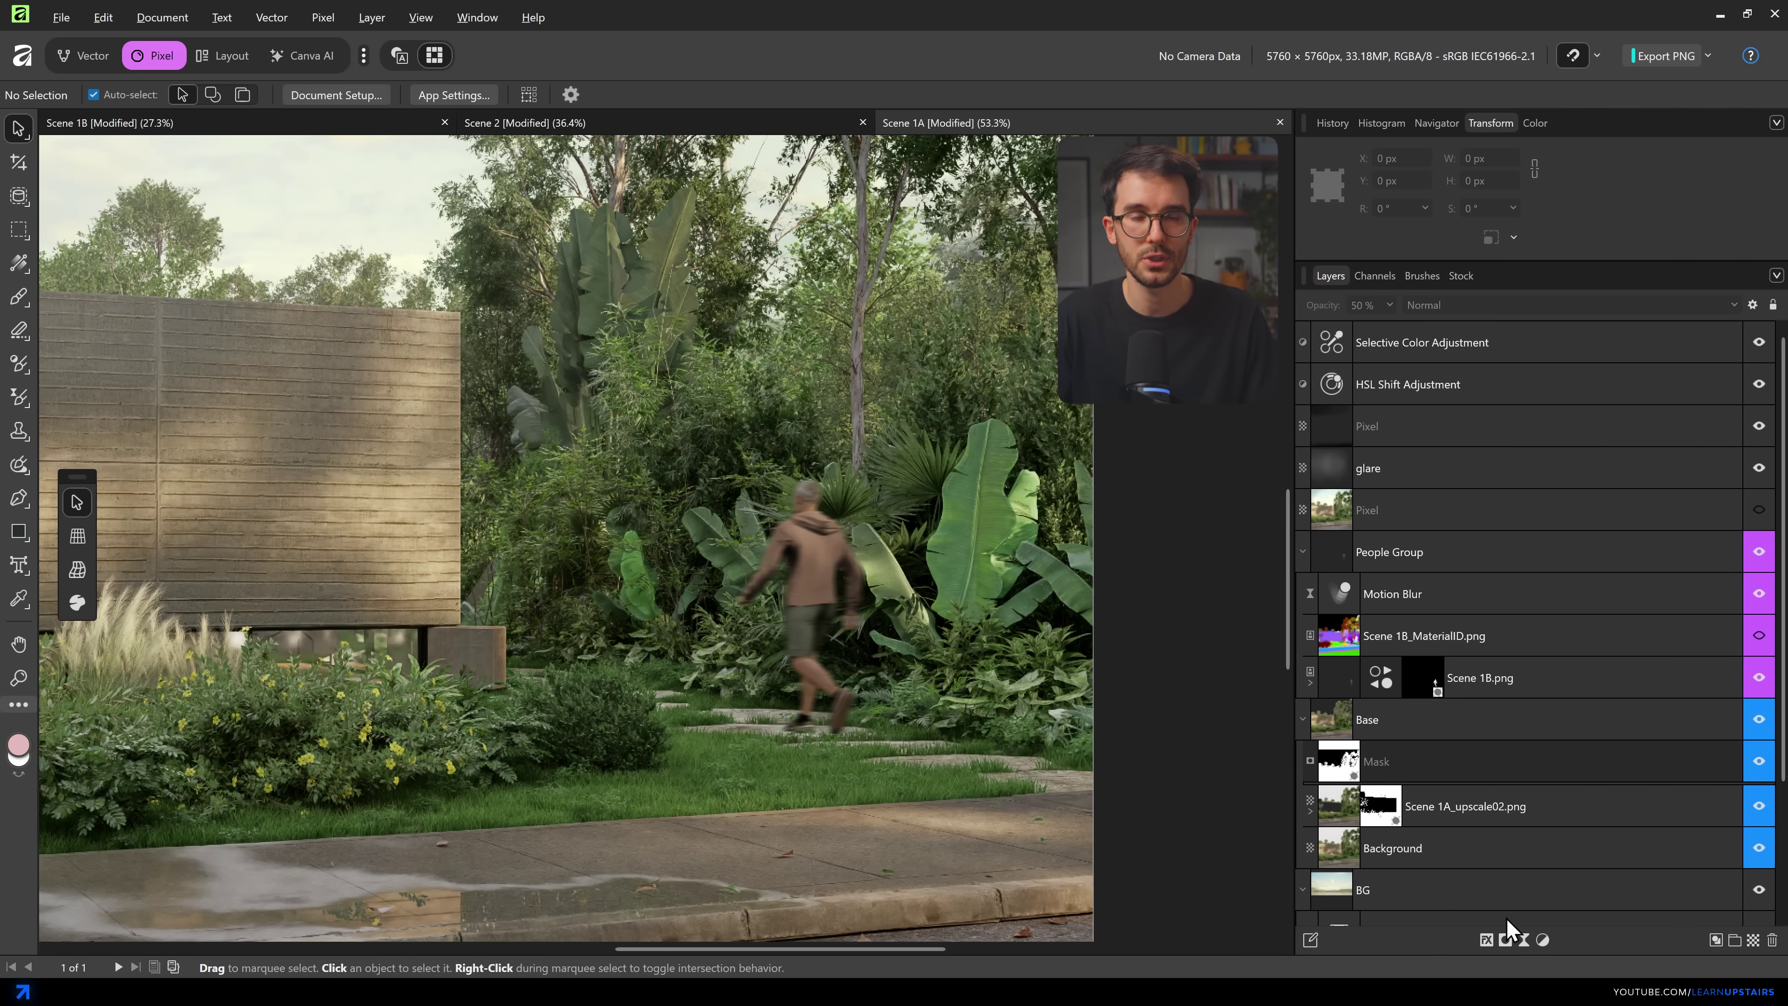
- Add a live Clarity filter and adjust its strength
{"action": "left_click", "coordinate": [1505, 939]}
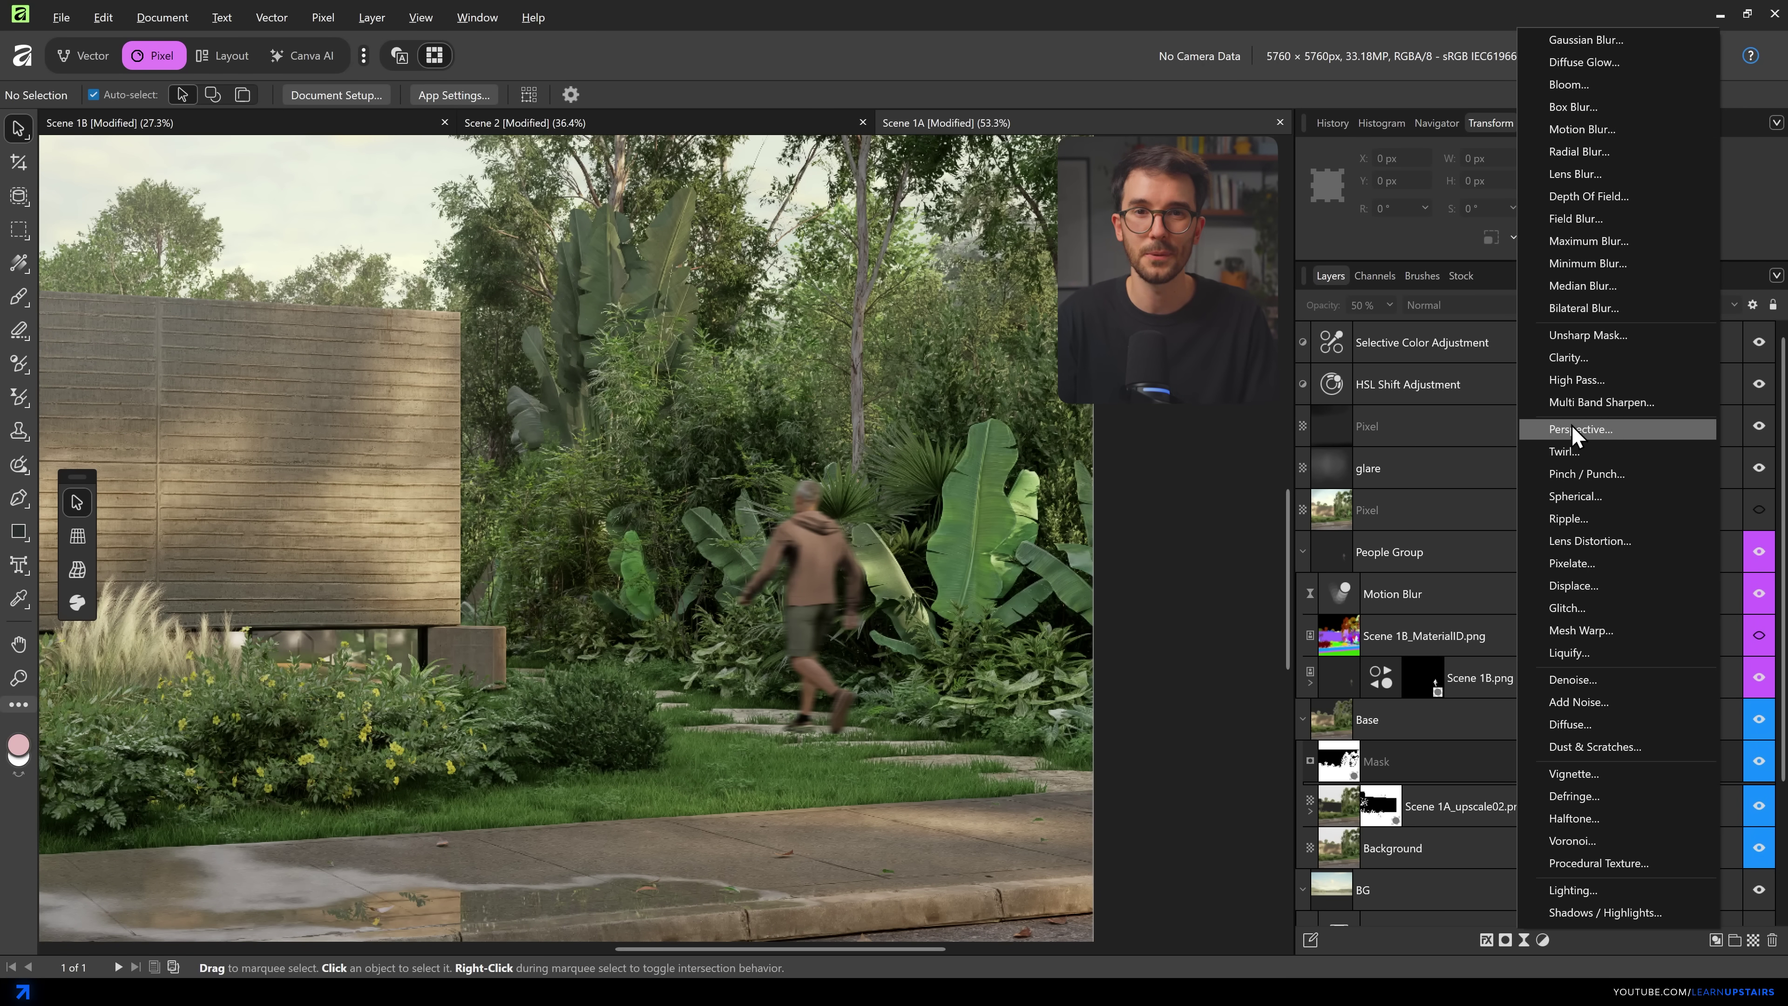
{"action": "left_click", "coordinate": [1608, 368]}
{"action": "left_click_drag", "start_coordinate": [1100, 883], "coordinate": [1145, 884]}
{"action": "left_click_drag", "start_coordinate": [991, 880], "coordinate": [1291, 889]}
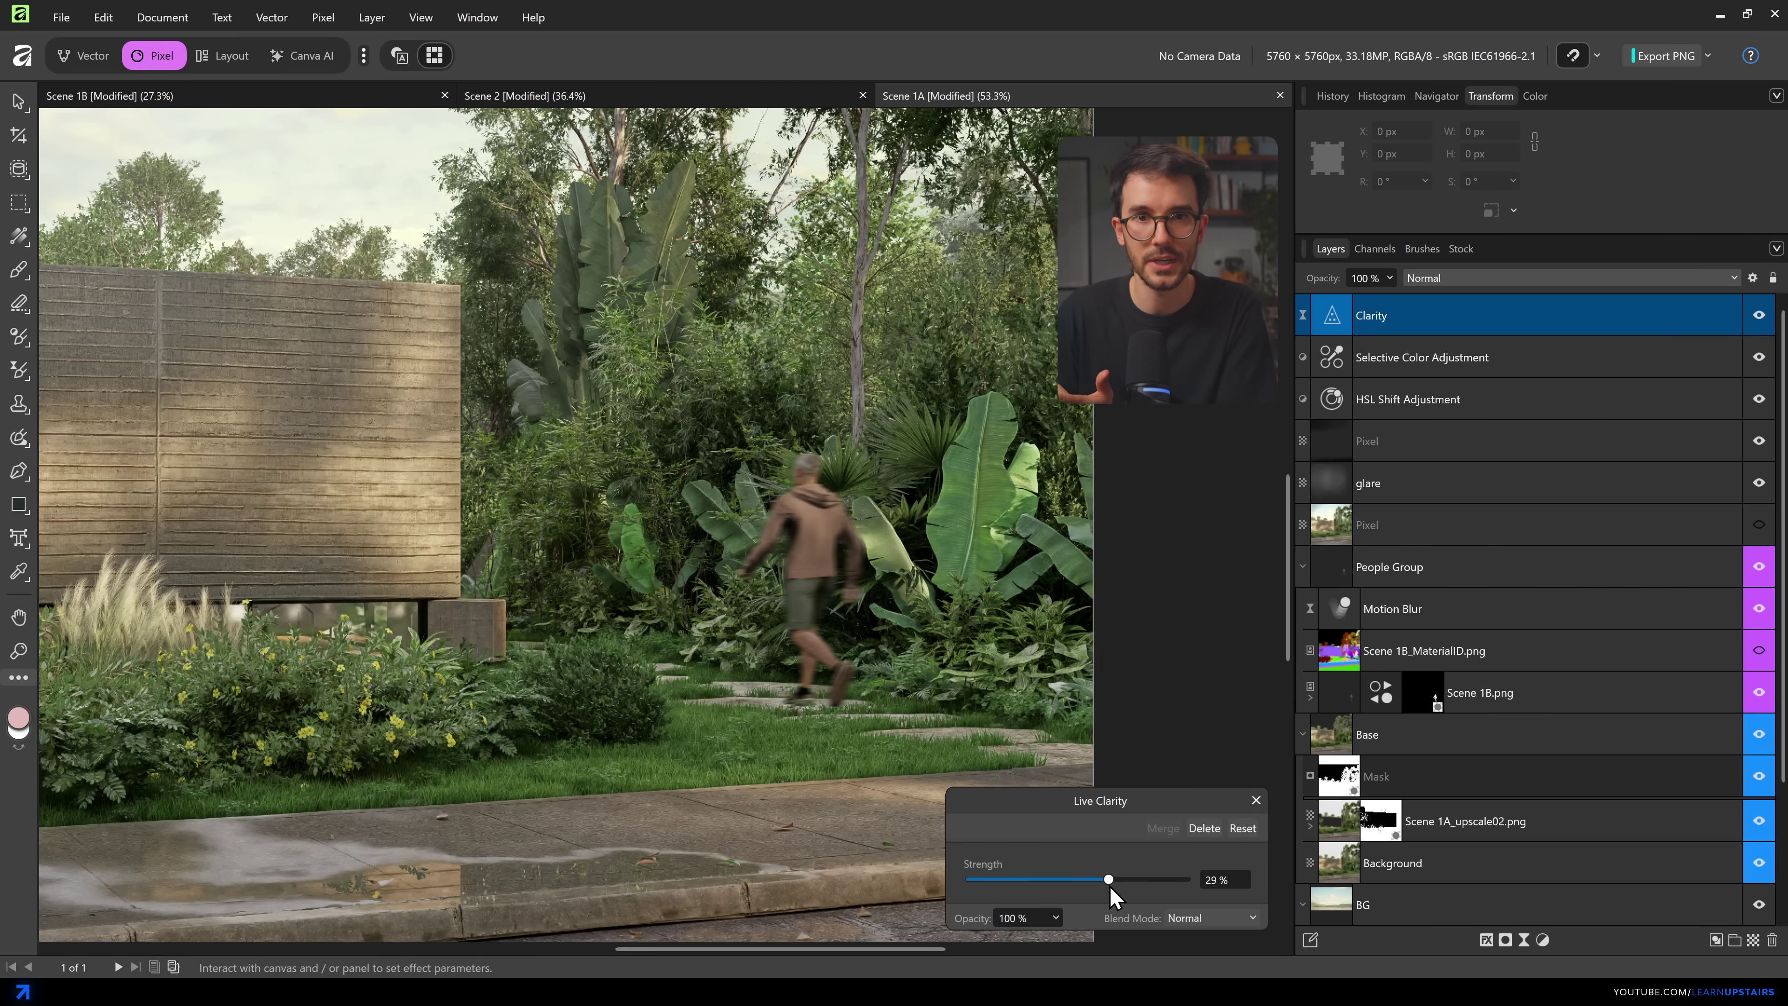
{"action": "left_click", "coordinate": [1255, 800]}
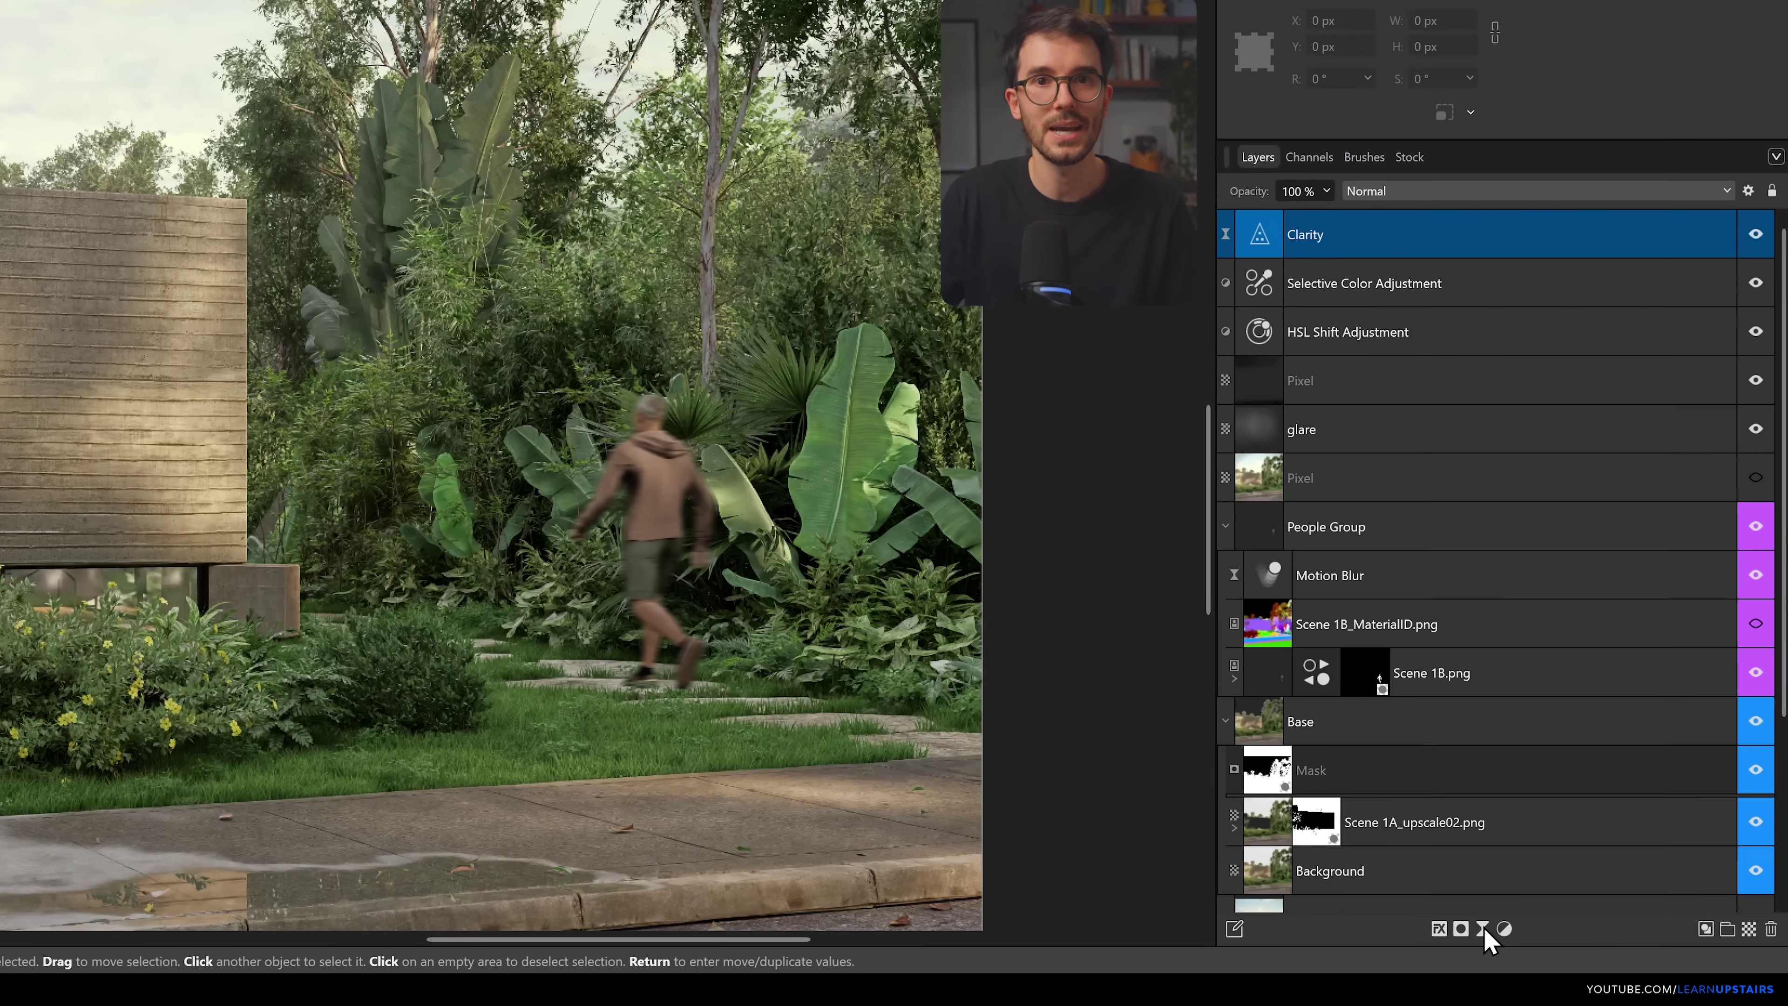
- Add a live Add Noise filter and set its amount
{"action": "left_click", "coordinate": [1483, 930]}
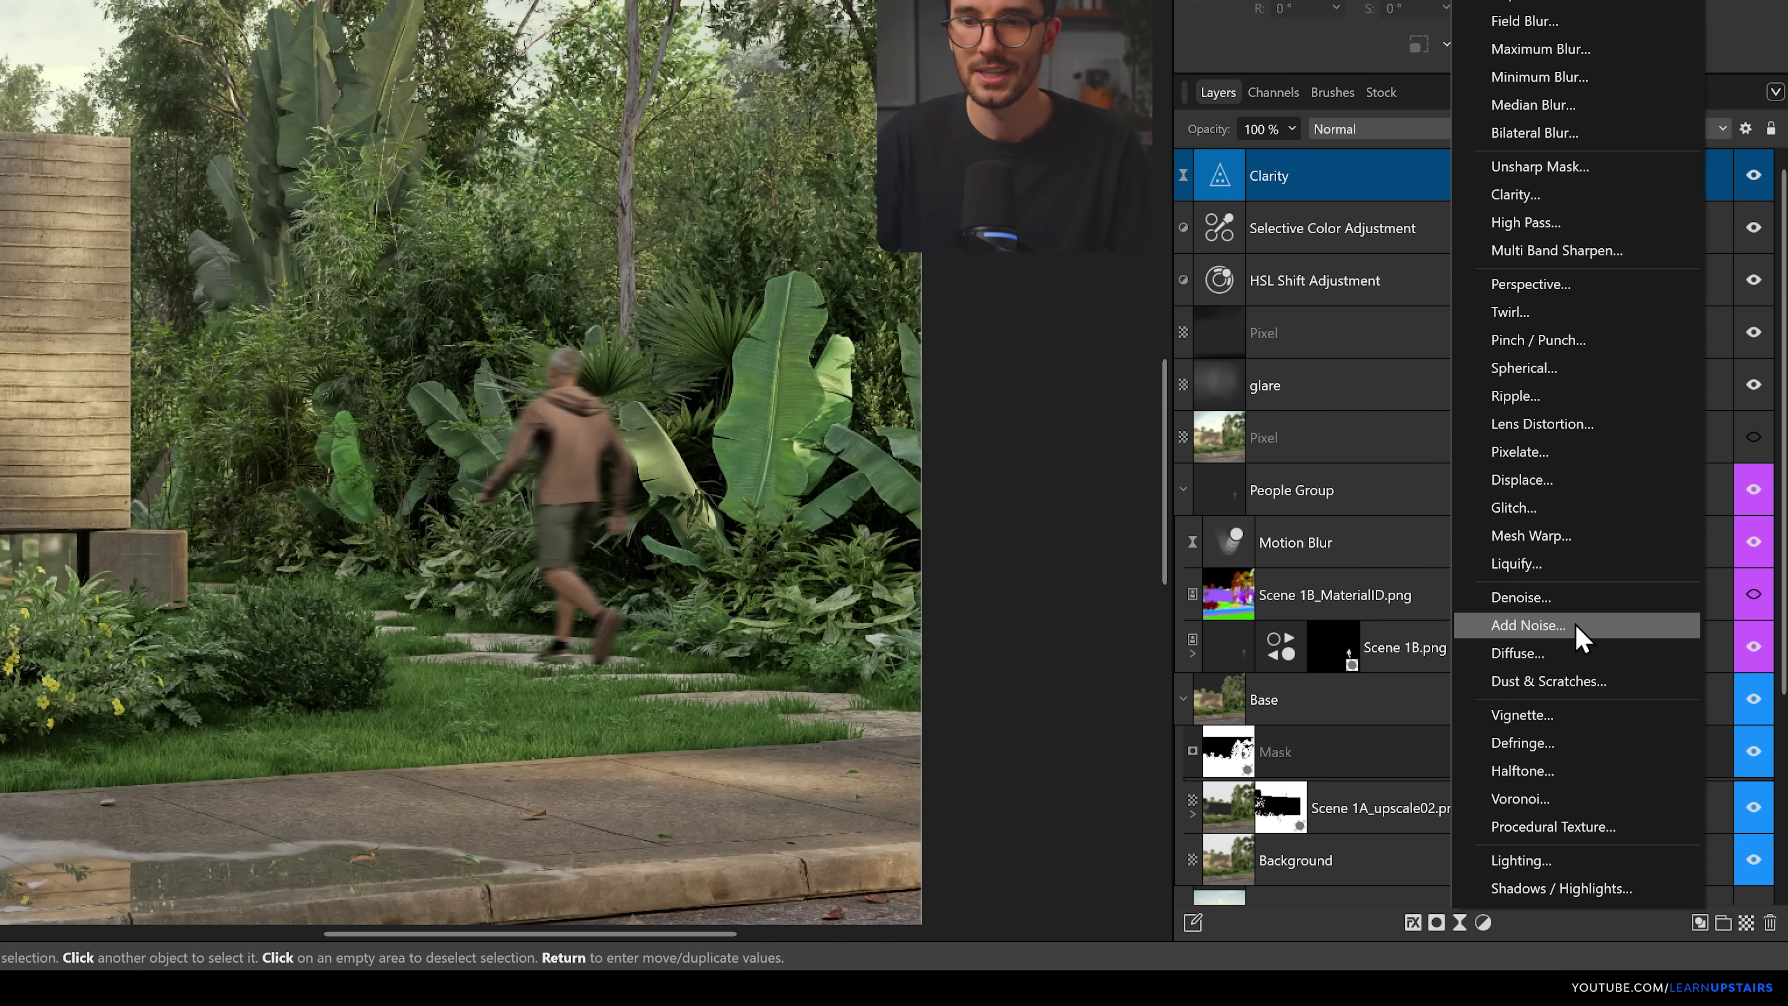
{"action": "left_click", "coordinate": [1575, 638]}
{"action": "left_click_drag", "start_coordinate": [768, 789], "coordinate": [945, 789]}
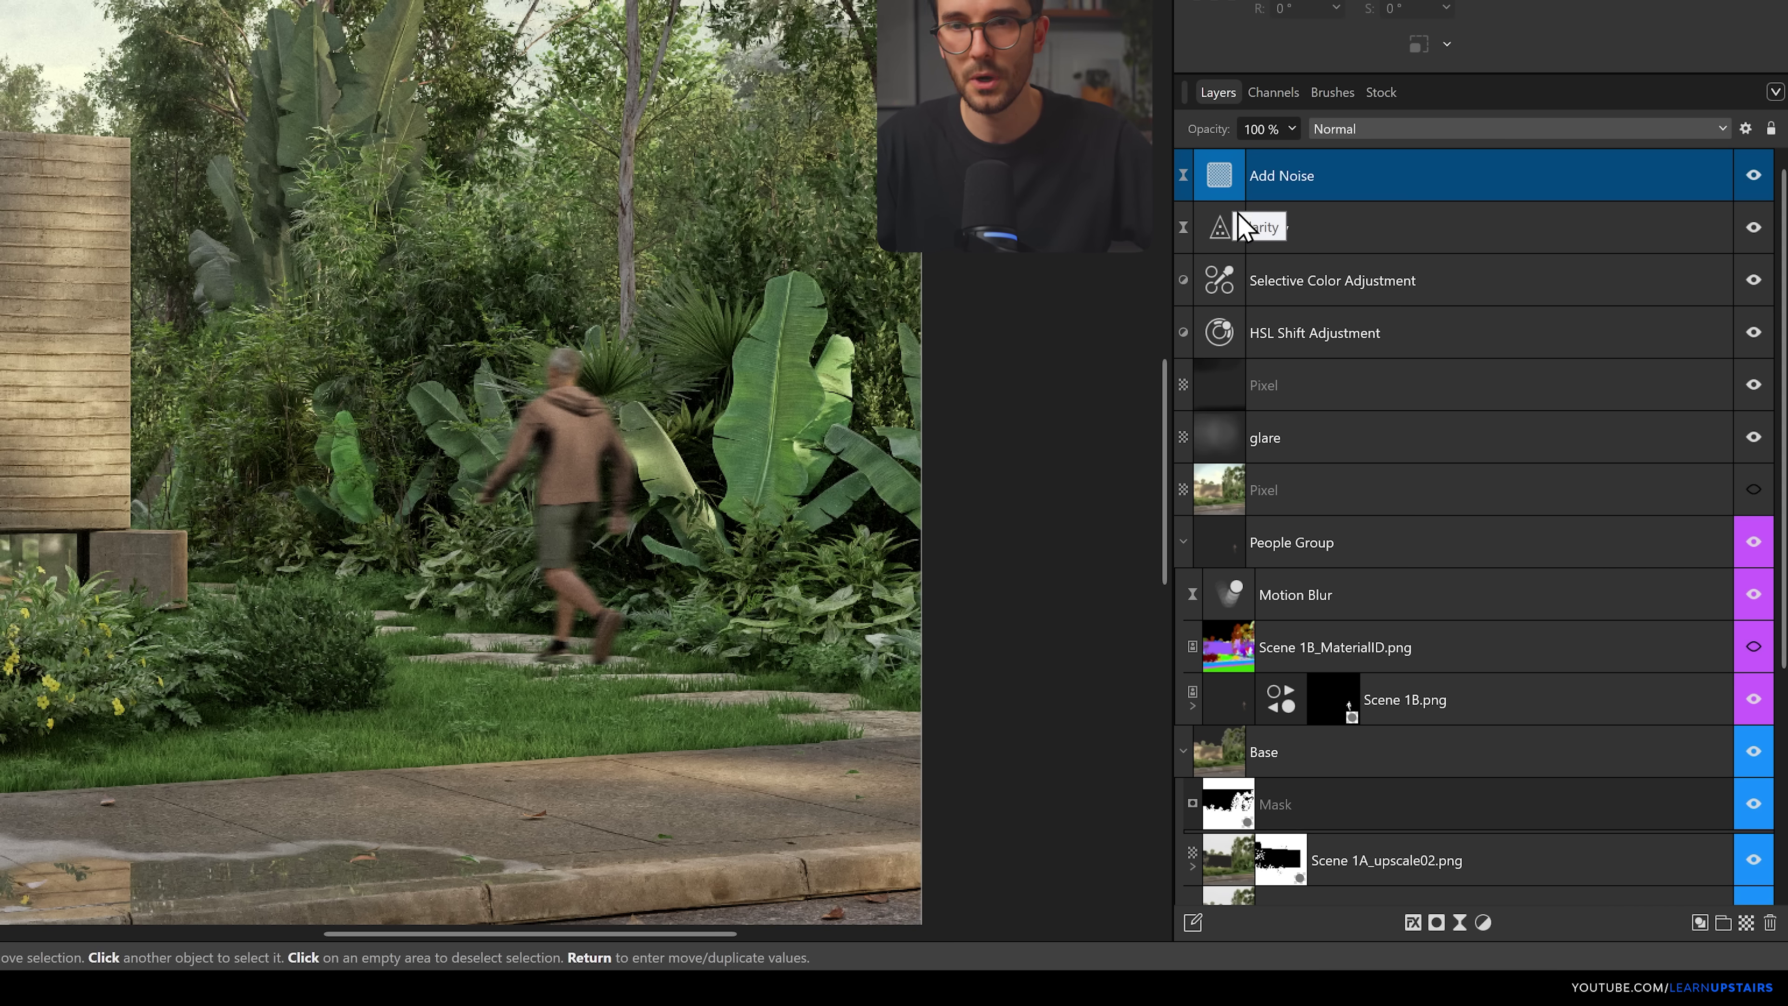
- Reopen the Clarity filter layer's settings to retweak its strength
{"action": "left_click", "coordinate": [1299, 211]}
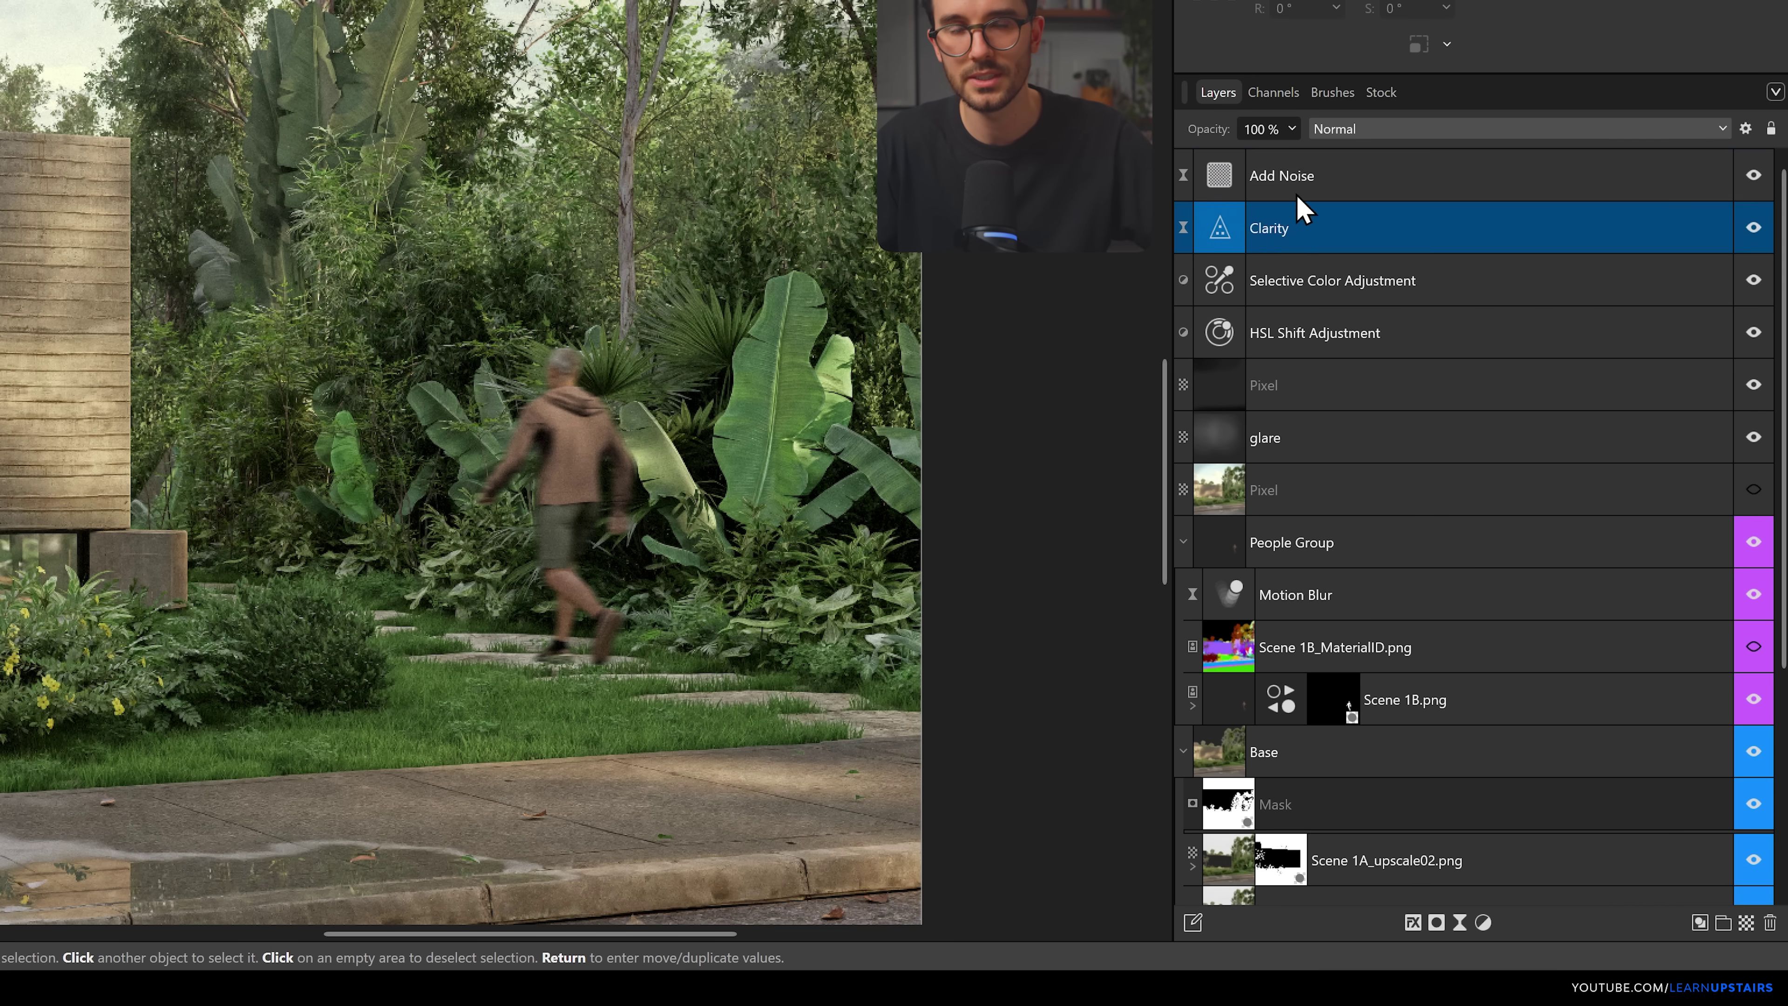
{"action": "double_click", "coordinate": [1218, 228]}
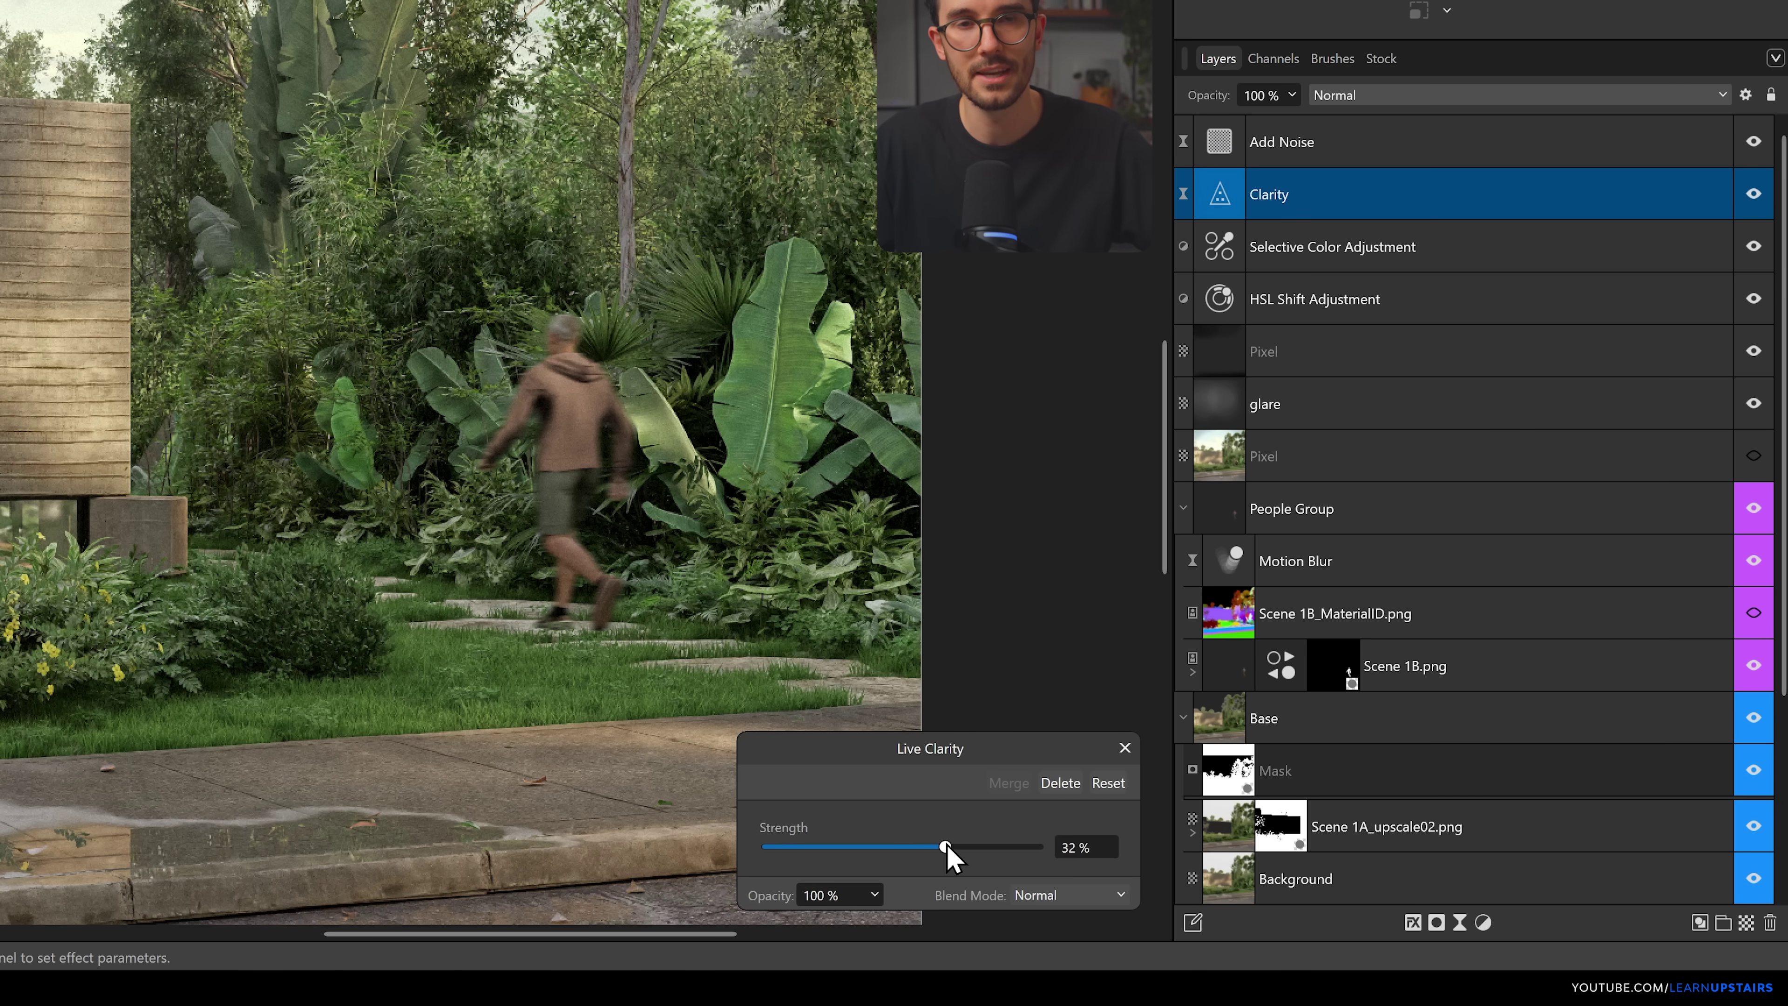
{"action": "left_click", "coordinate": [1124, 747]}
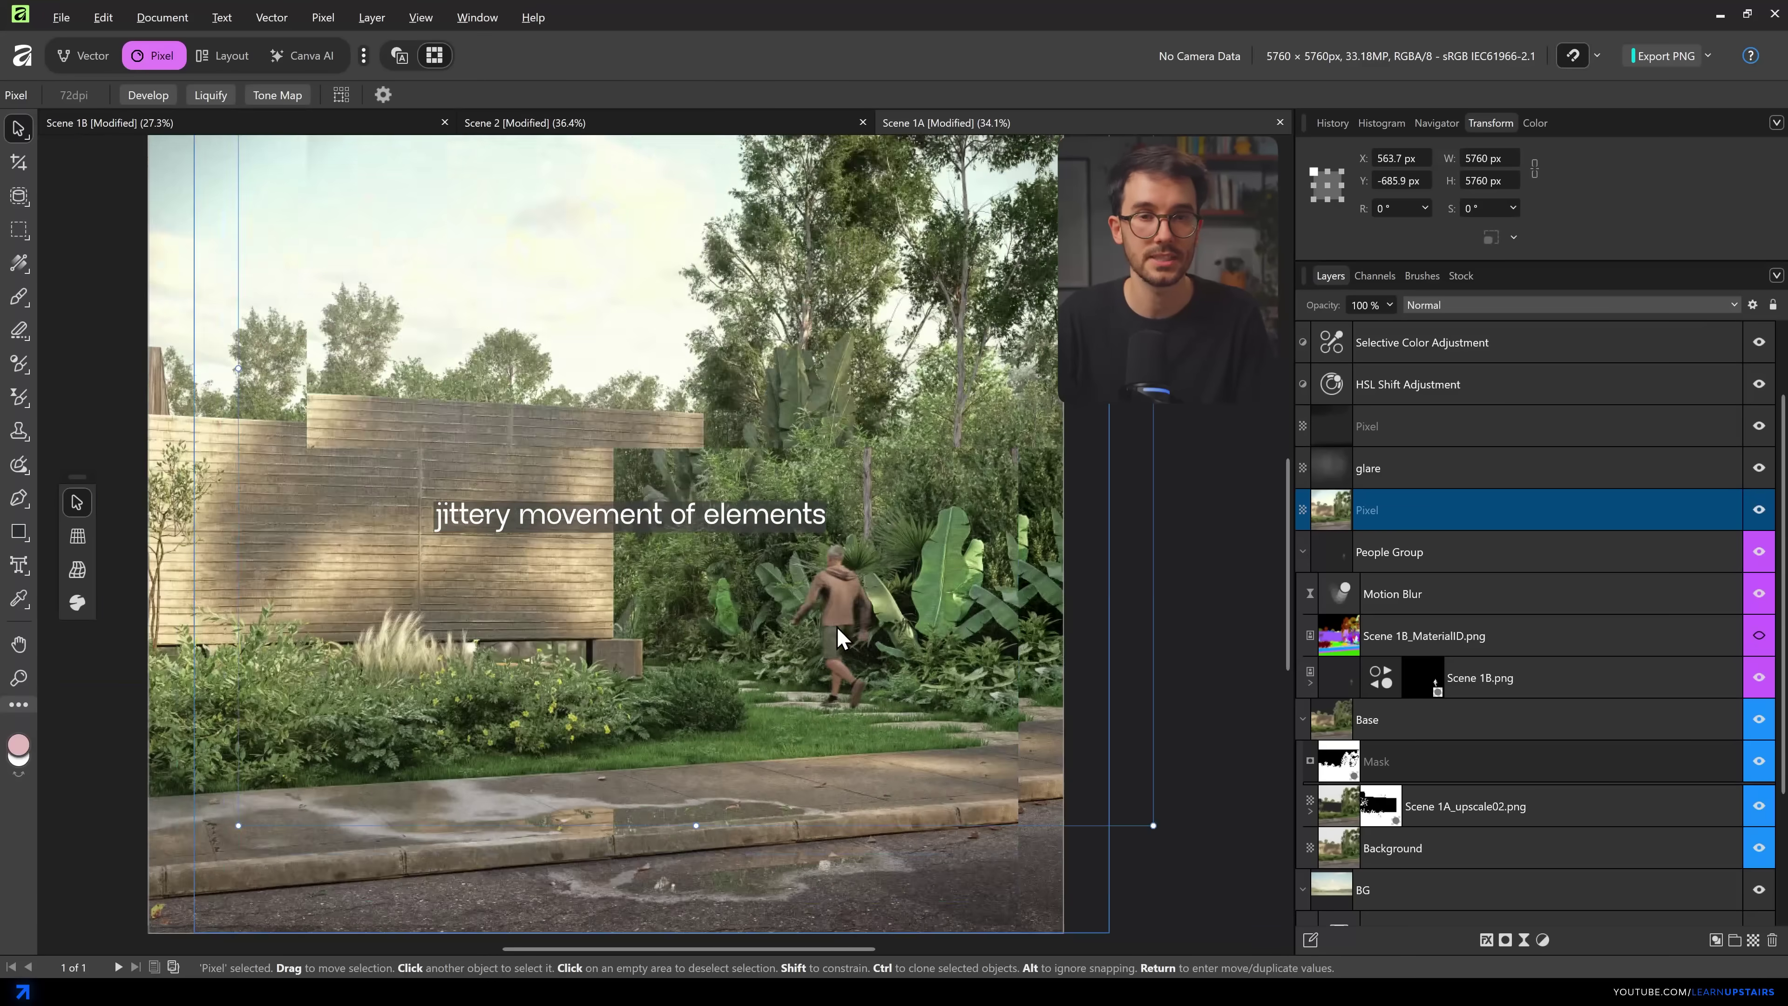
- Shift the Pixel layer's content in the garden scene and select the HSL Shift adjustment layer
{"action": "left_click_drag", "start_coordinate": [837, 637], "coordinate": [798, 742]}
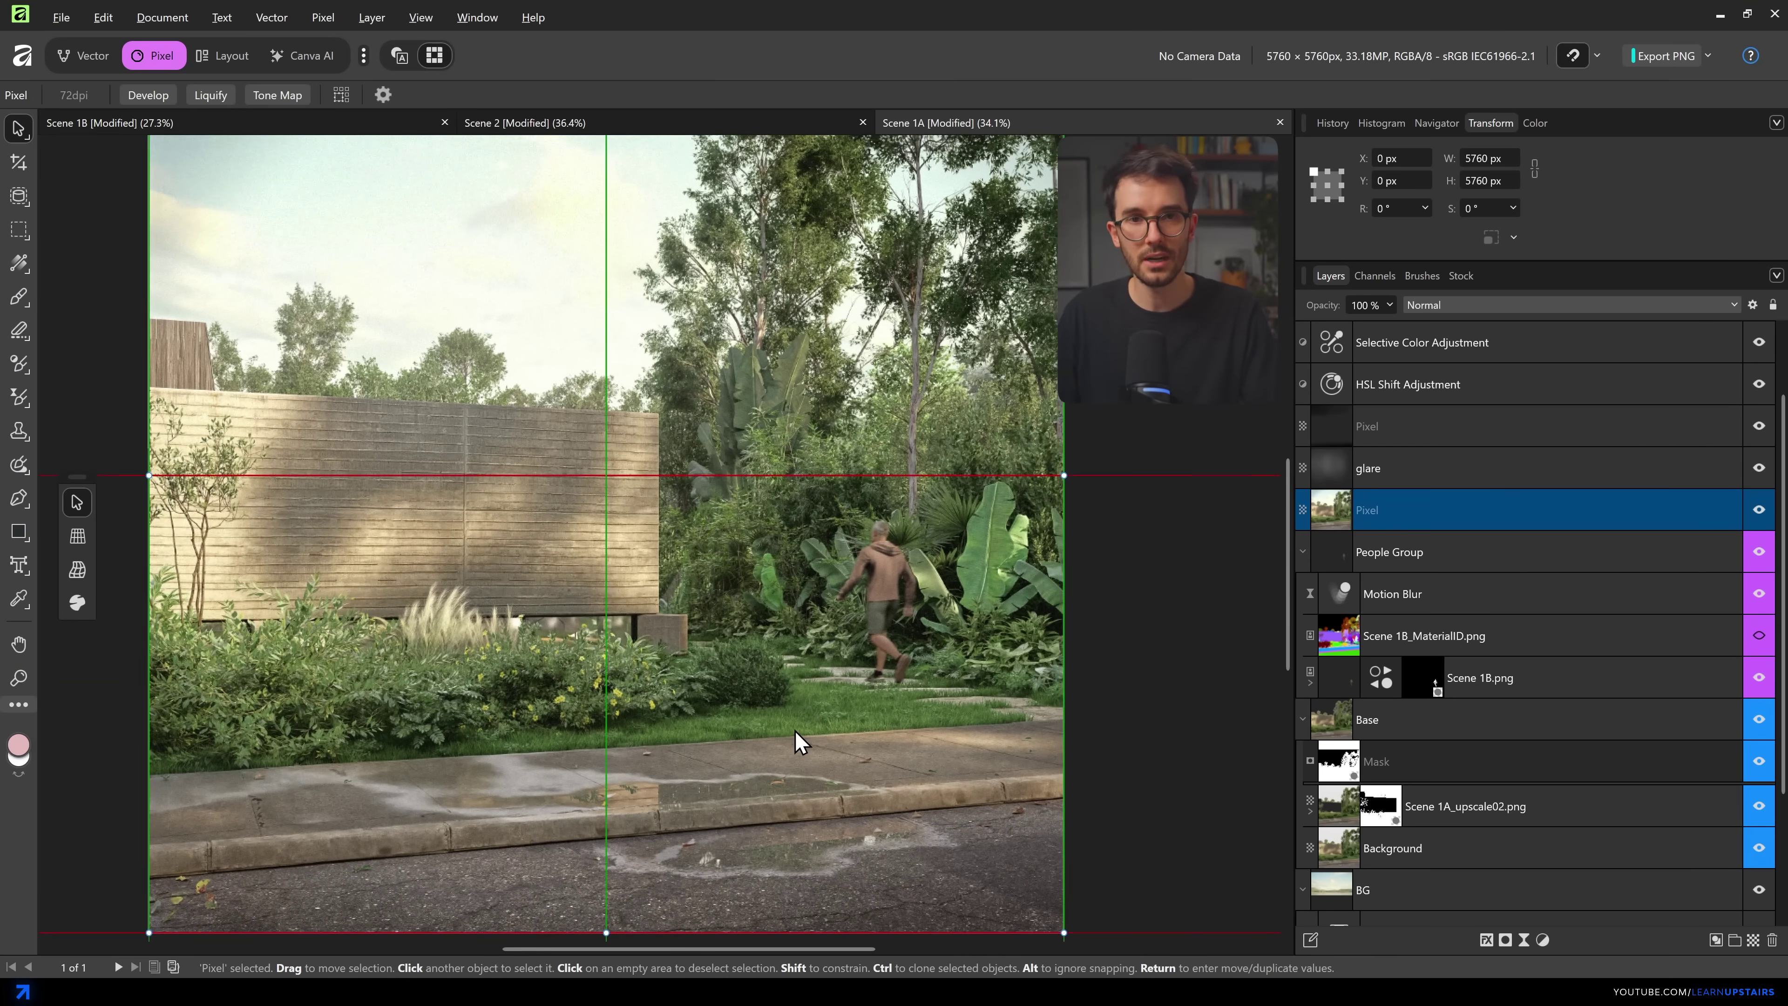
{"action": "left_click", "coordinate": [1382, 398]}
{"action": "scroll", "coordinate": [819, 577], "scroll_direction": "down", "scroll_amount": 5}
{"action": "scroll", "coordinate": [788, 588], "scroll_direction": "up", "scroll_amount": 5}
- Switch to the Scene 2 interior render document
{"action": "scroll", "coordinate": [787, 584], "scroll_direction": "down", "scroll_amount": 5}
{"action": "scroll", "coordinate": [788, 584], "scroll_direction": "up", "scroll_amount": 7}
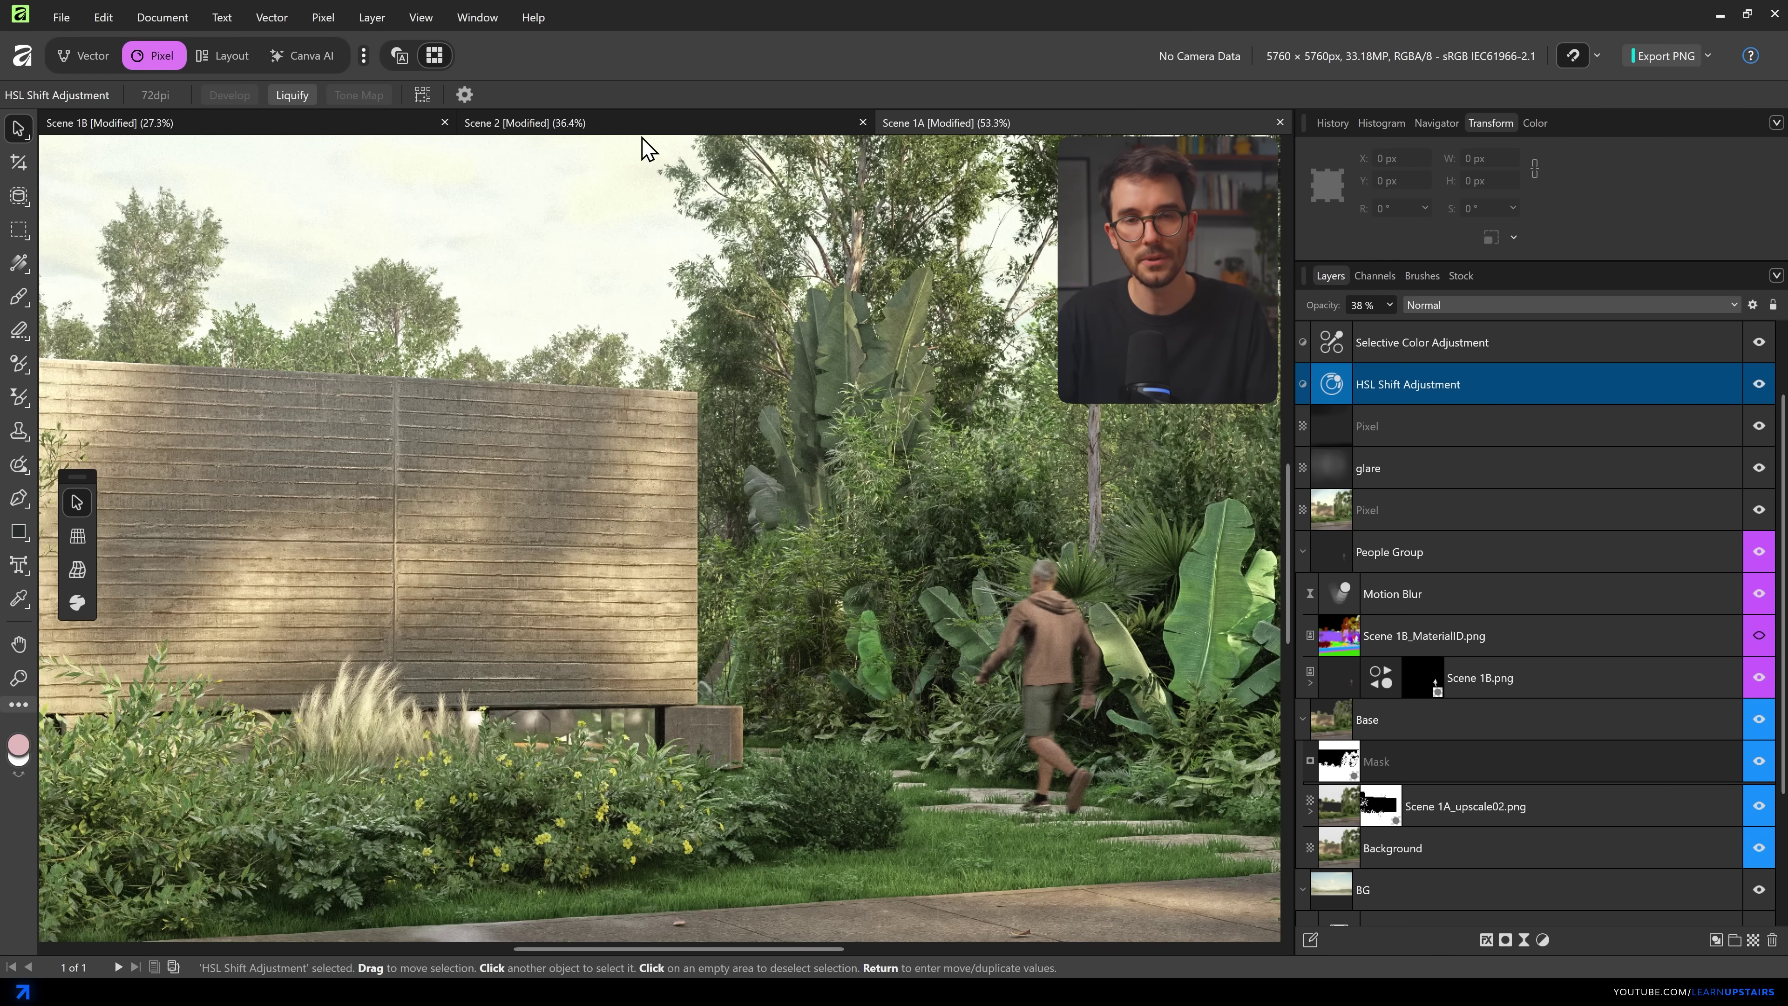
{"action": "left_click", "coordinate": [643, 128]}
{"action": "scroll", "coordinate": [726, 571], "scroll_direction": "down", "scroll_amount": 6}
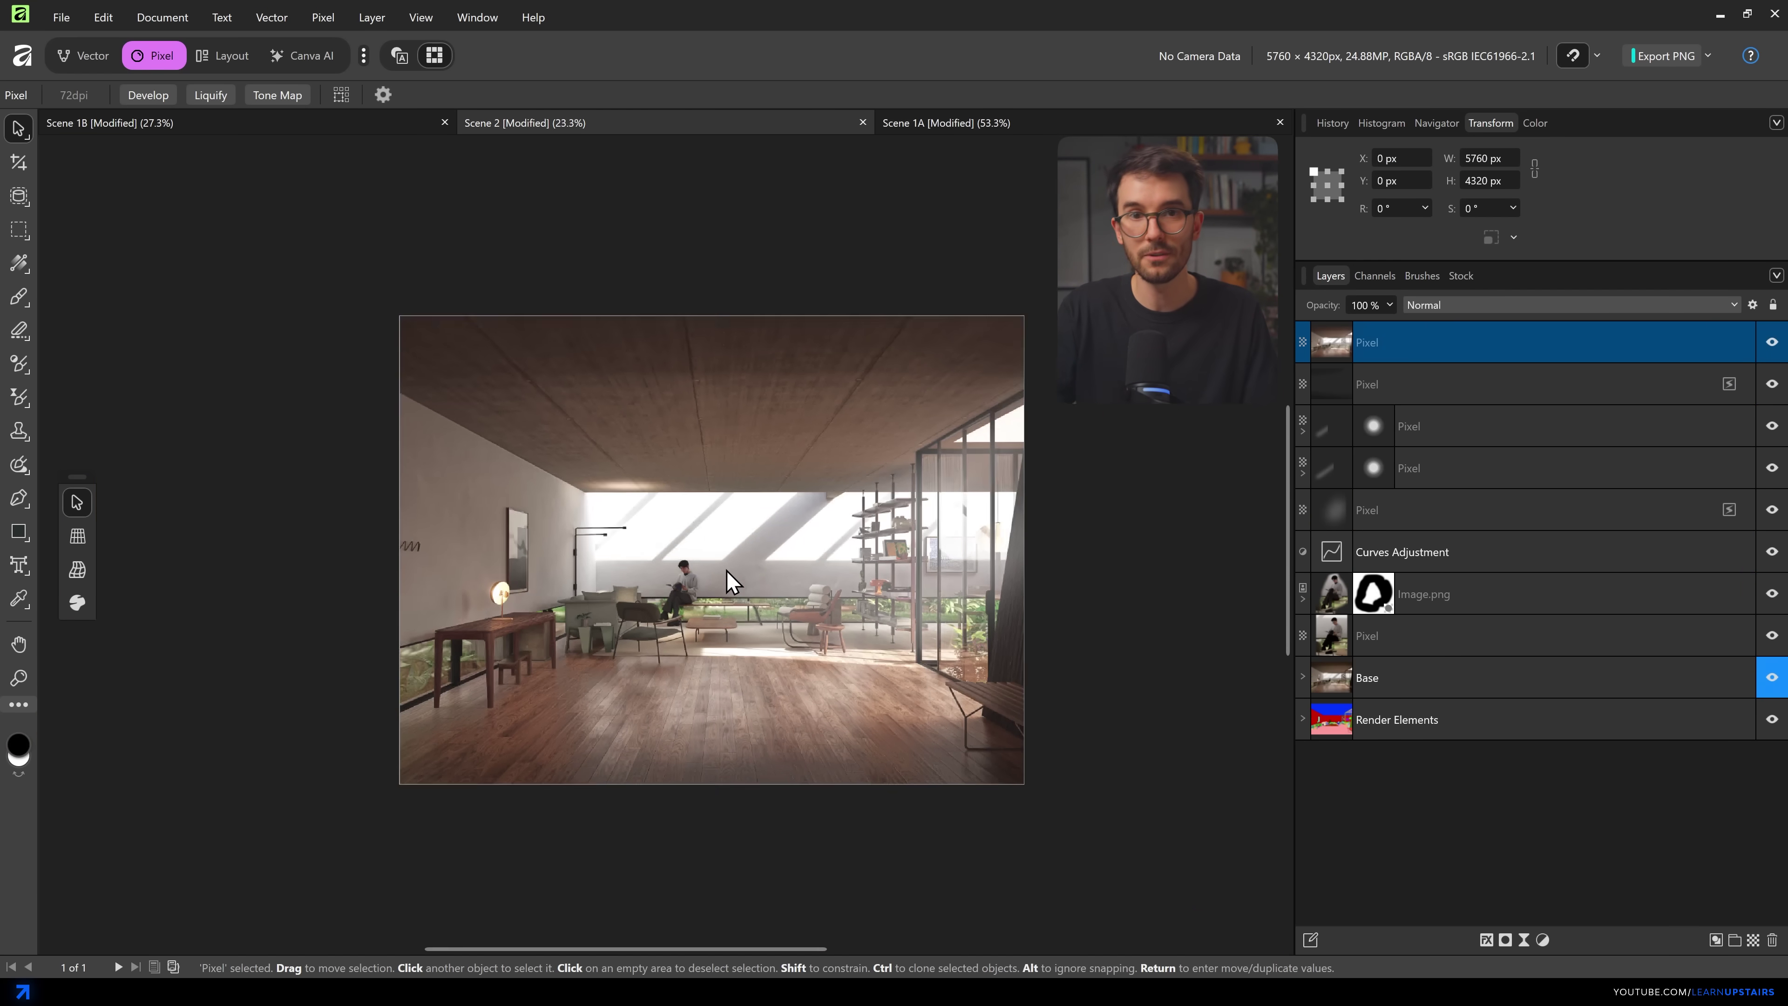
- Zoom in and out around the Scene 2 interior render, then fit the whole image in view
{"action": "scroll", "coordinate": [726, 570], "scroll_direction": "up", "scroll_amount": 8}
{"action": "scroll", "coordinate": [726, 570], "scroll_direction": "down", "scroll_amount": 6}
{"action": "scroll", "coordinate": [727, 571], "scroll_direction": "up", "scroll_amount": 8}
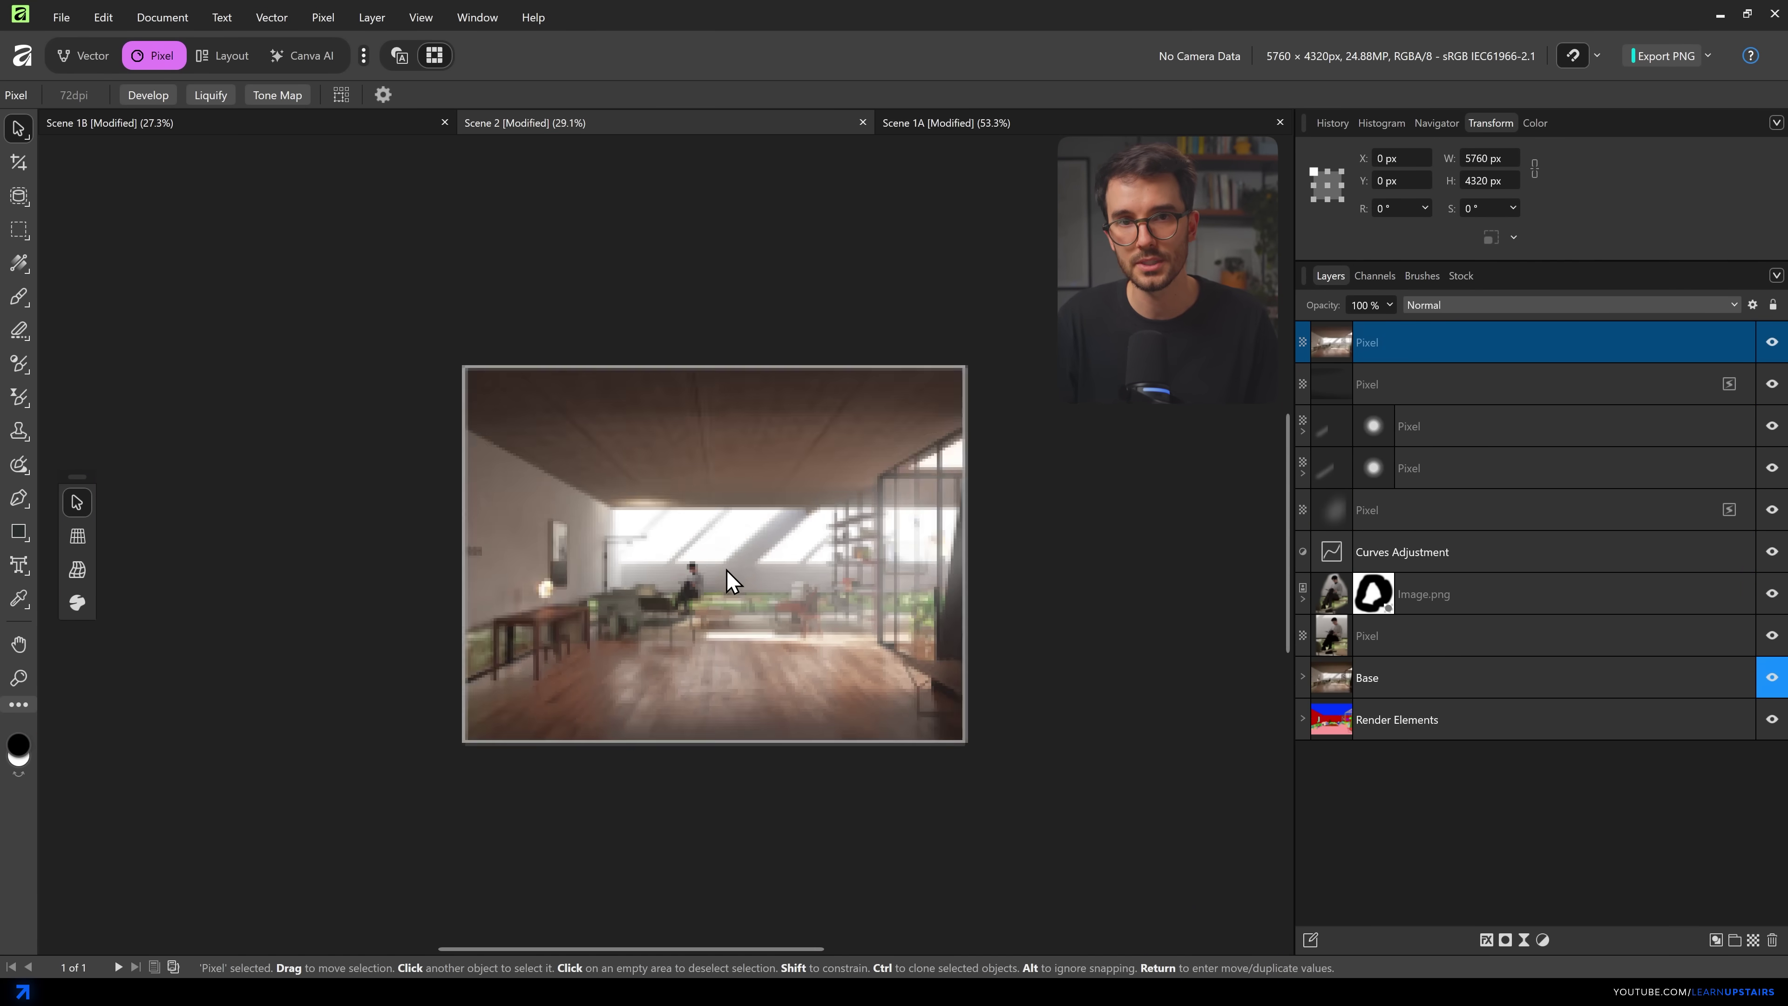
{"action": "scroll", "coordinate": [726, 570], "scroll_direction": "down", "scroll_amount": 3}
{"action": "scroll", "coordinate": [650, 604], "scroll_direction": "up", "scroll_amount": 5}
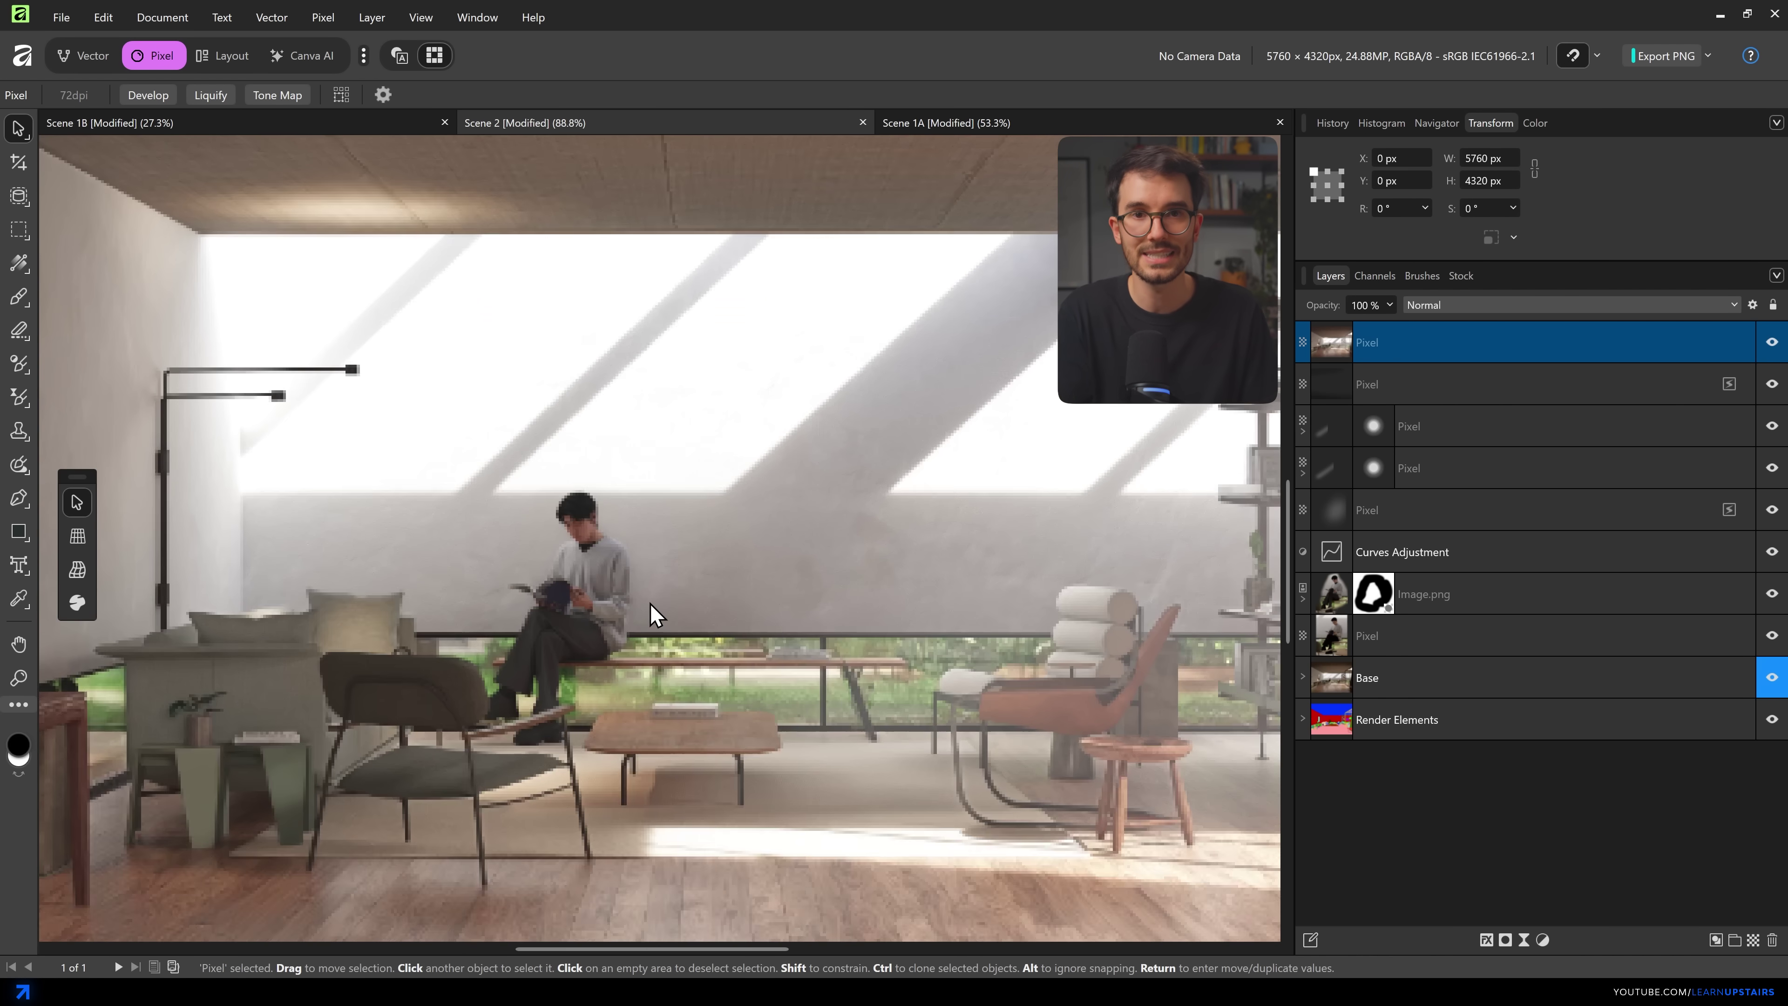
{"action": "scroll", "coordinate": [649, 603], "scroll_direction": "down", "scroll_amount": 4}
{"action": "scroll", "coordinate": [644, 589], "scroll_direction": "up", "scroll_amount": 6}
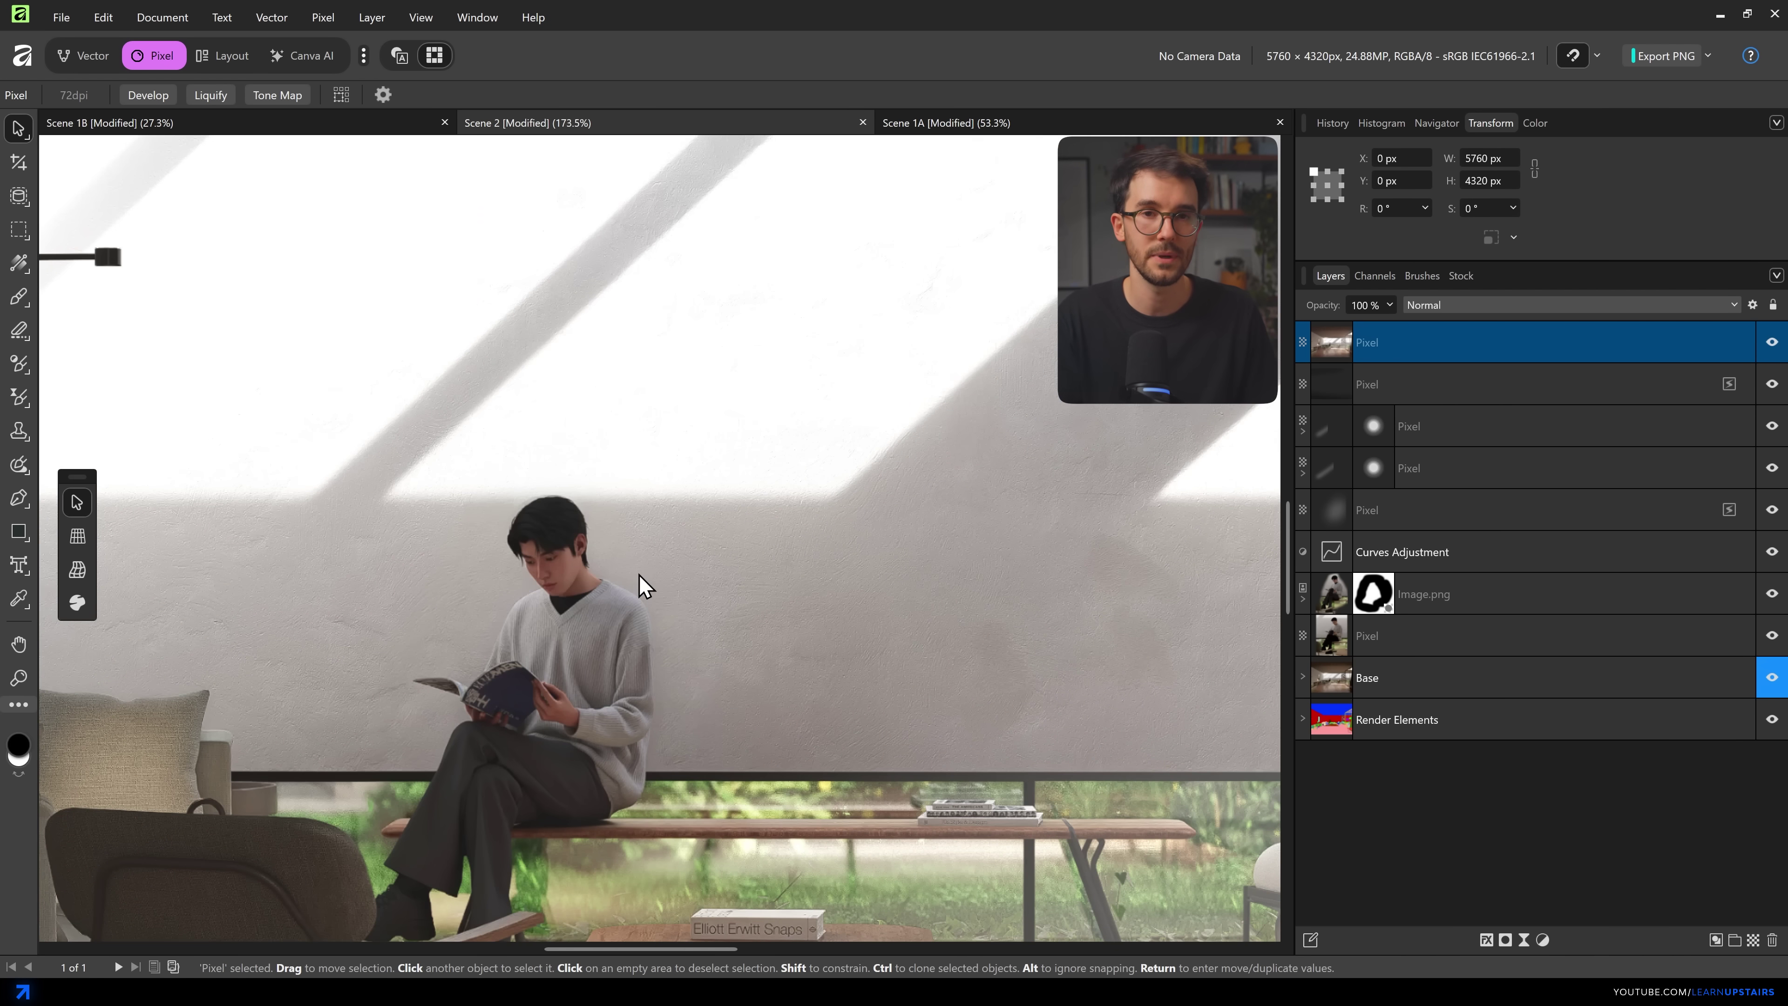
{"action": "scroll", "coordinate": [933, 579], "scroll_direction": "down", "scroll_amount": 5}
{"action": "scroll", "coordinate": [1021, 552], "scroll_direction": "up", "scroll_amount": 6}
{"action": "scroll", "coordinate": [1022, 552], "scroll_direction": "down", "scroll_amount": 6}
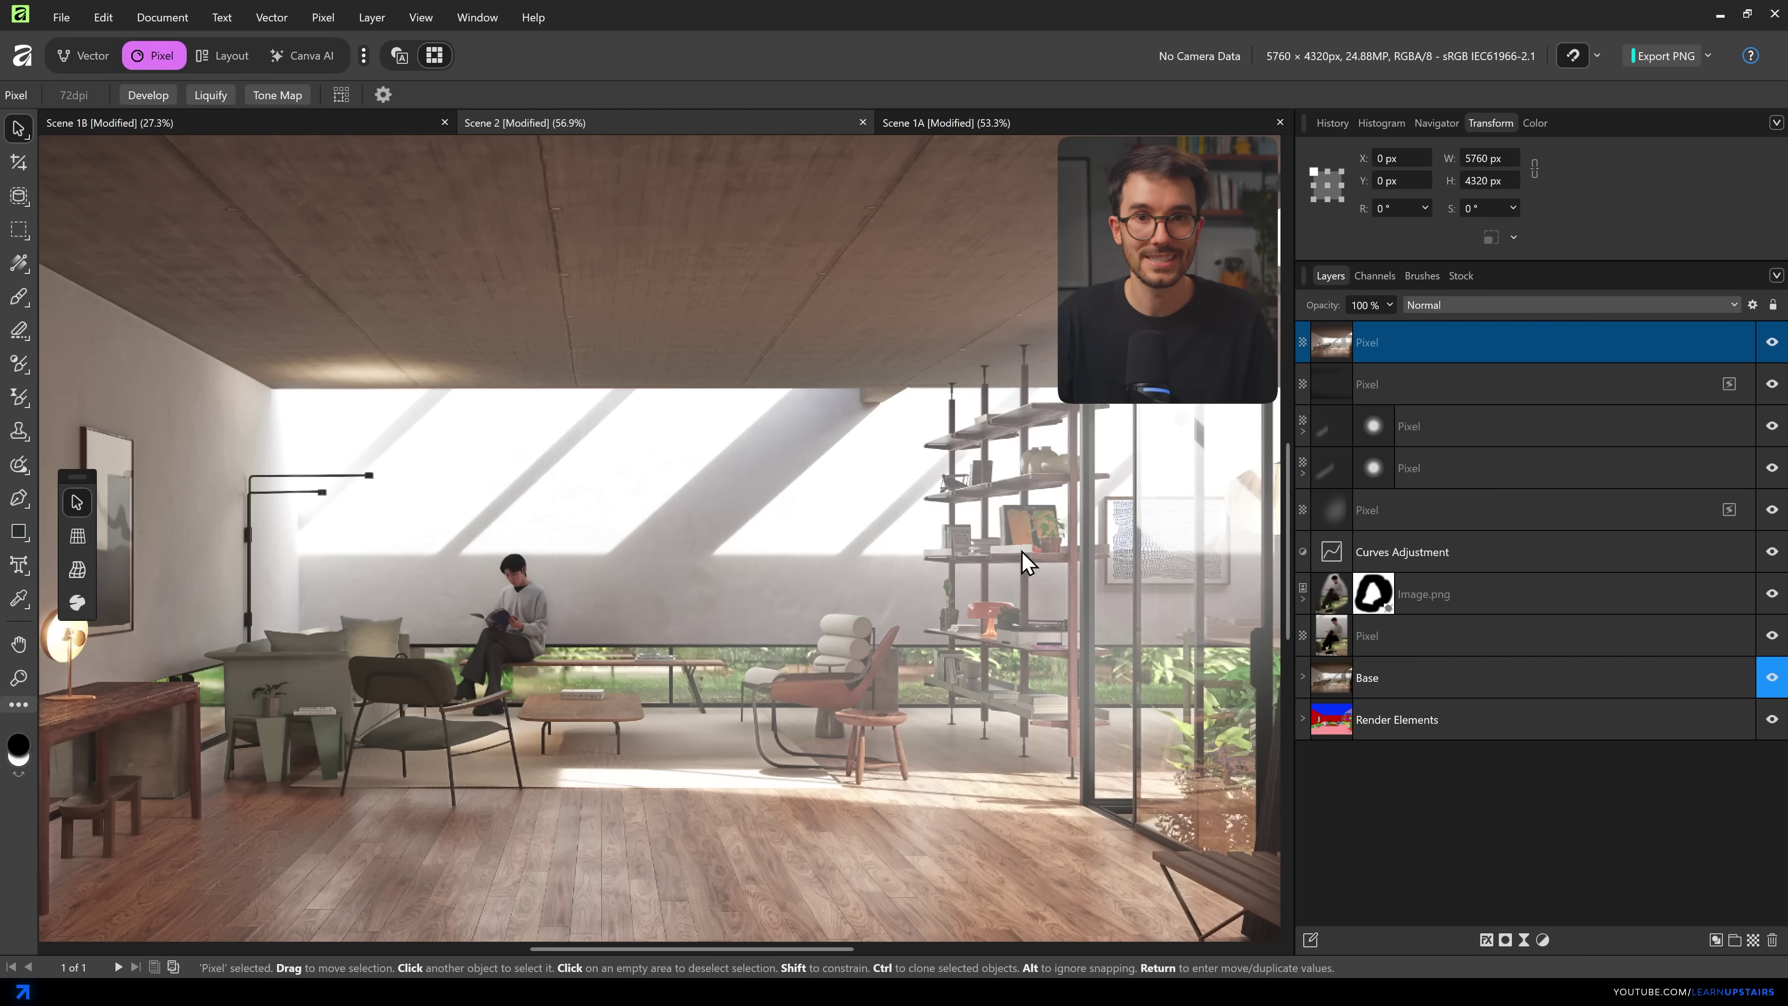
{"action": "scroll", "coordinate": [1021, 552], "scroll_direction": "up", "scroll_amount": 7}
{"action": "key", "text": "ctrl+0"}
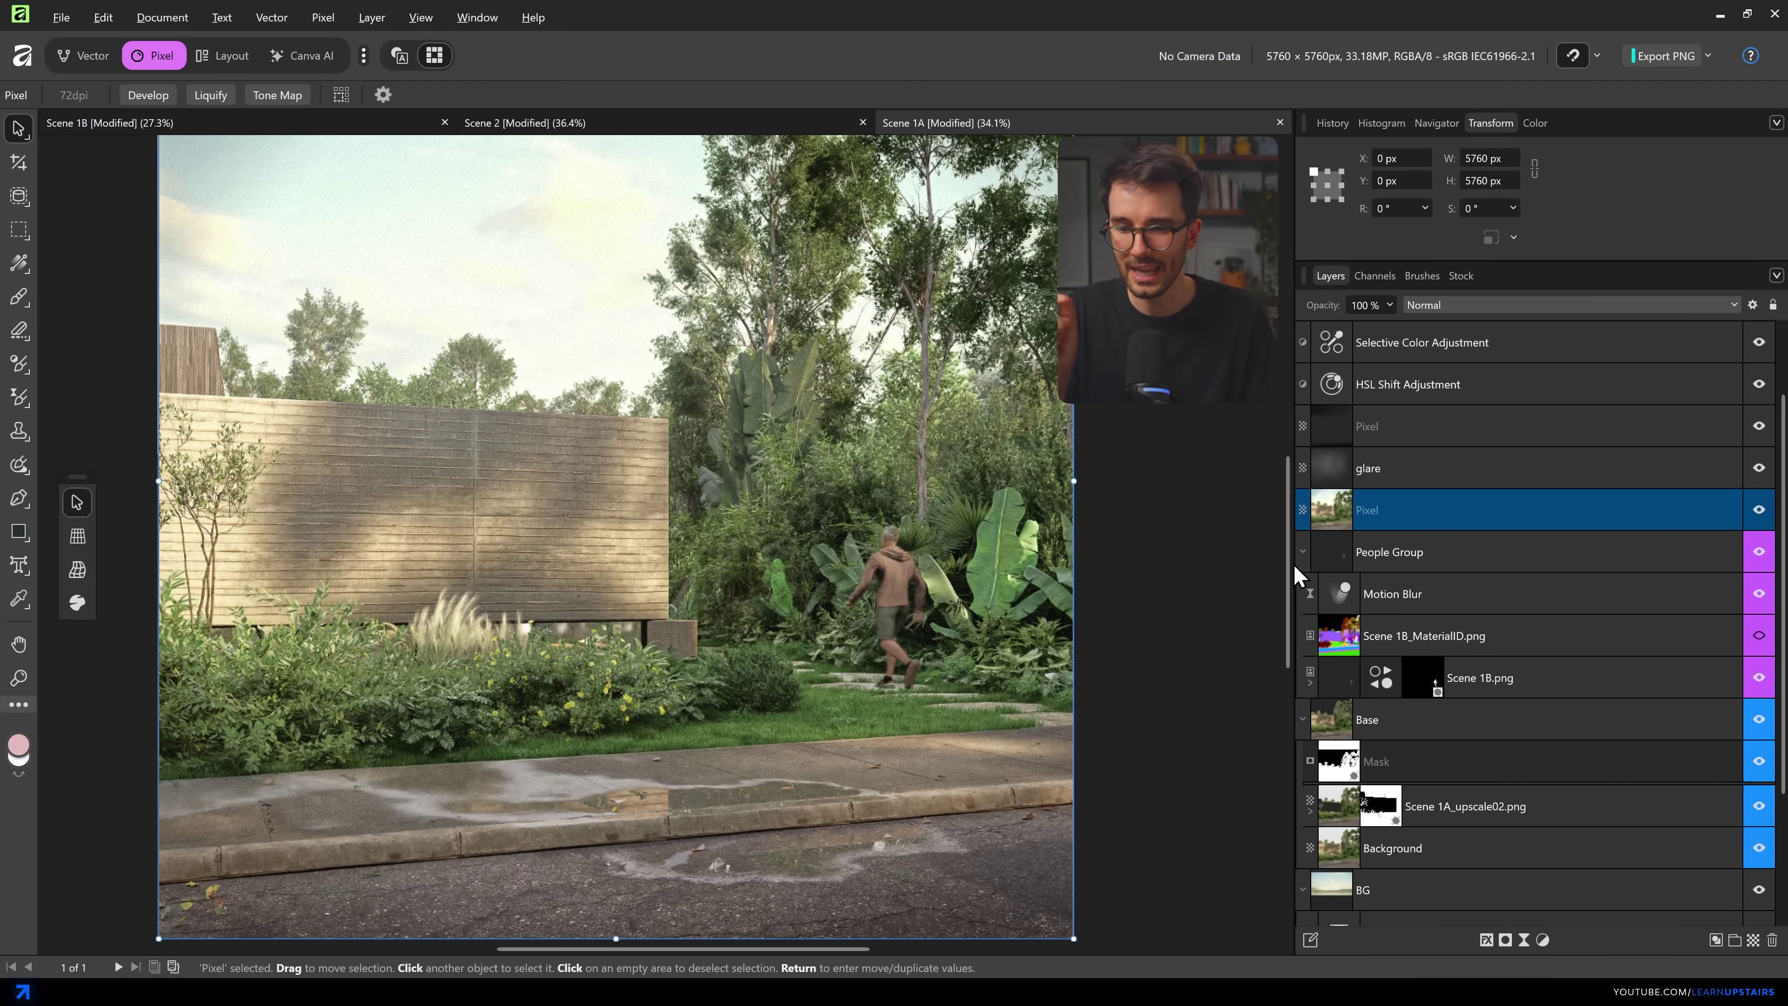
- Reopen the garden render's HSL Shift adjustment and lower its Saturation Shift to -13%
{"action": "double_click", "coordinate": [1331, 384]}
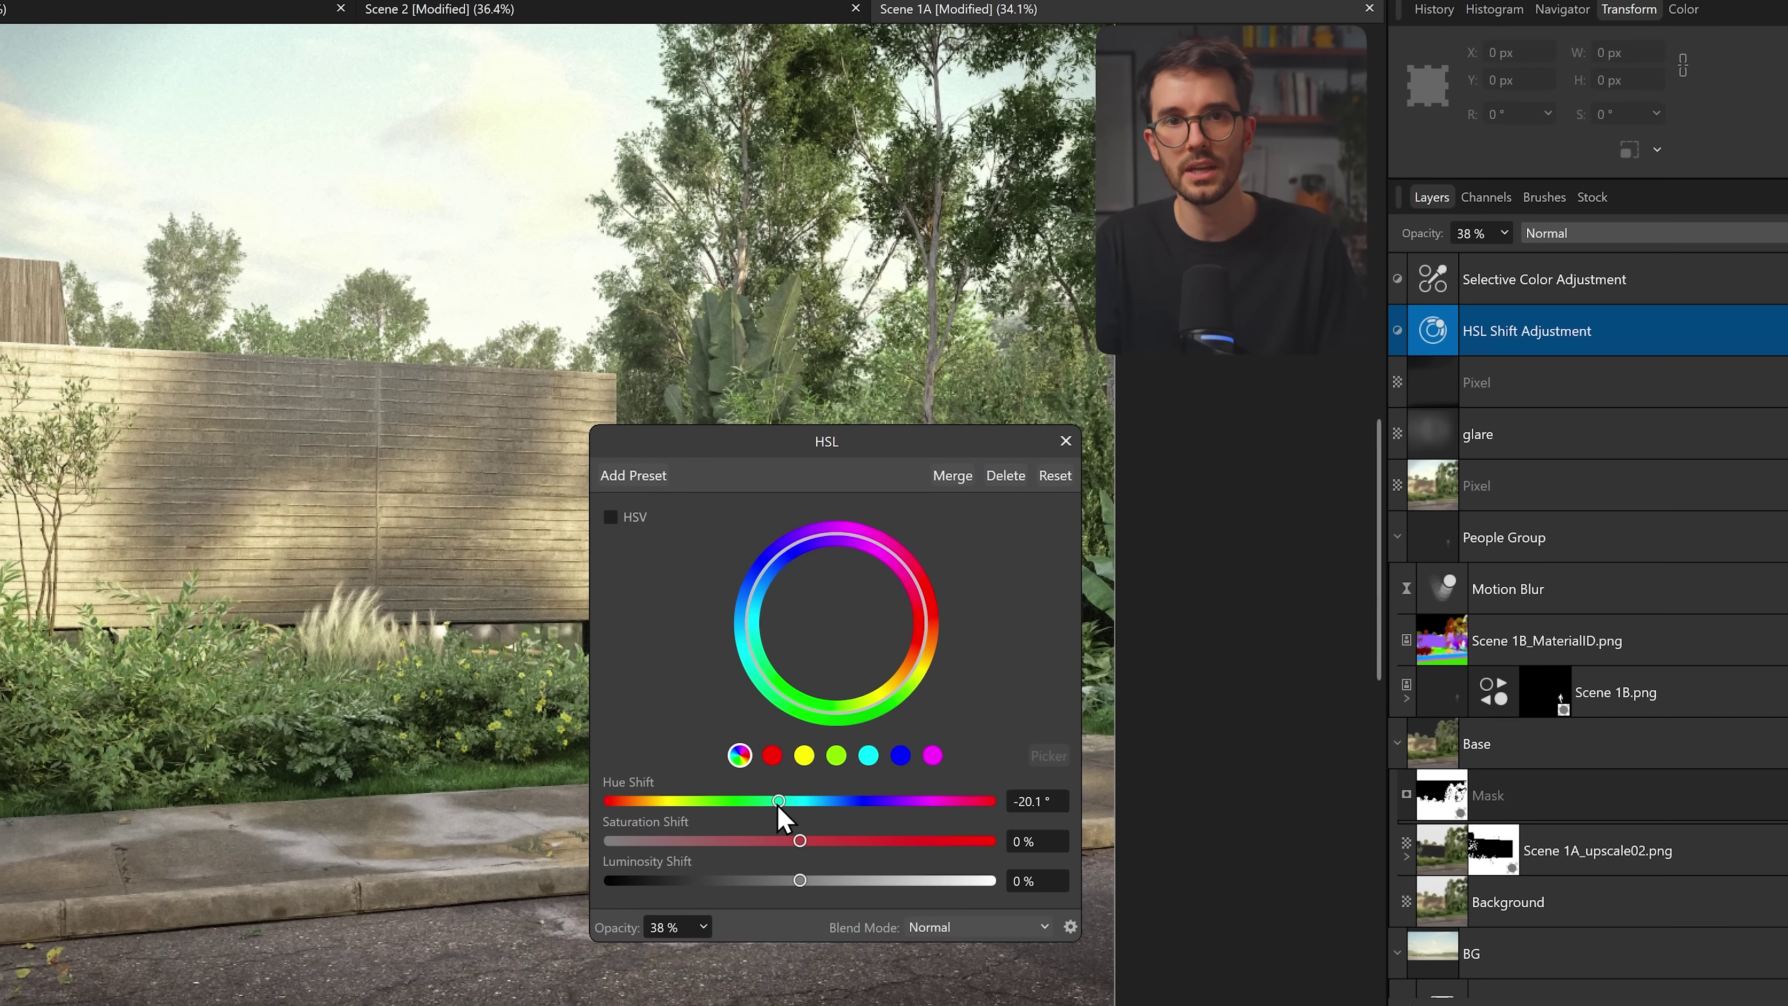
{"action": "left_click_drag", "start_coordinate": [818, 765], "coordinate": [806, 812]}
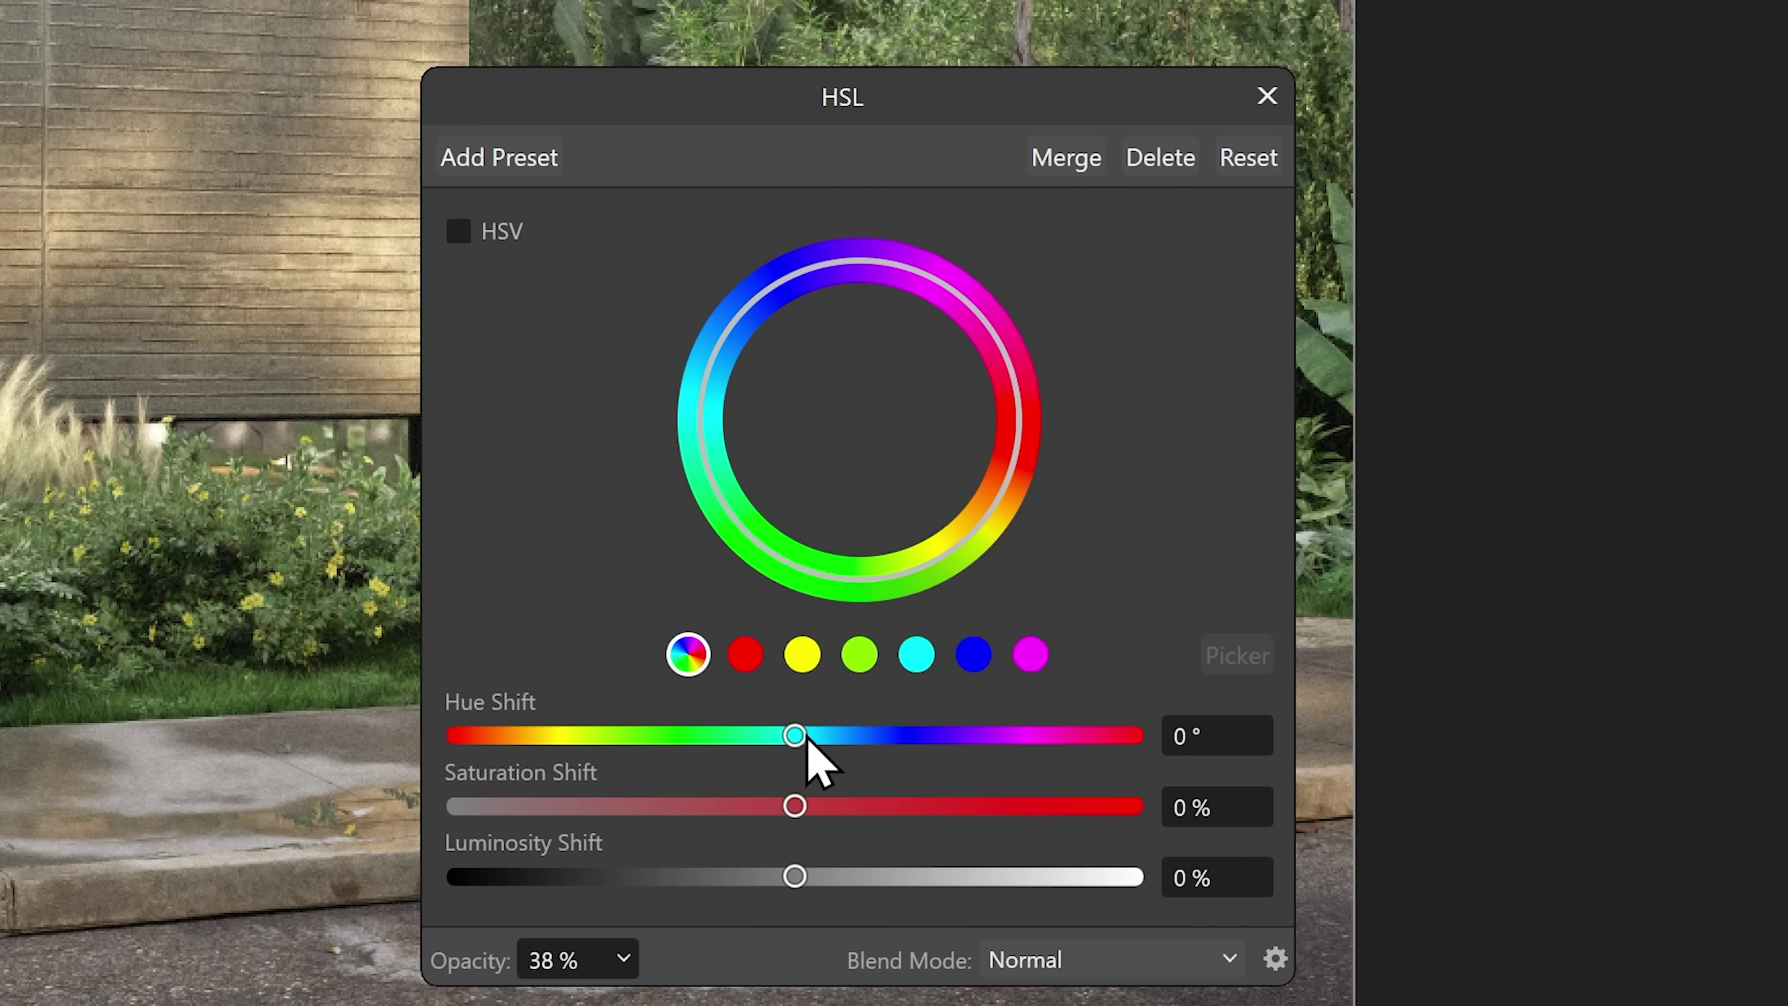